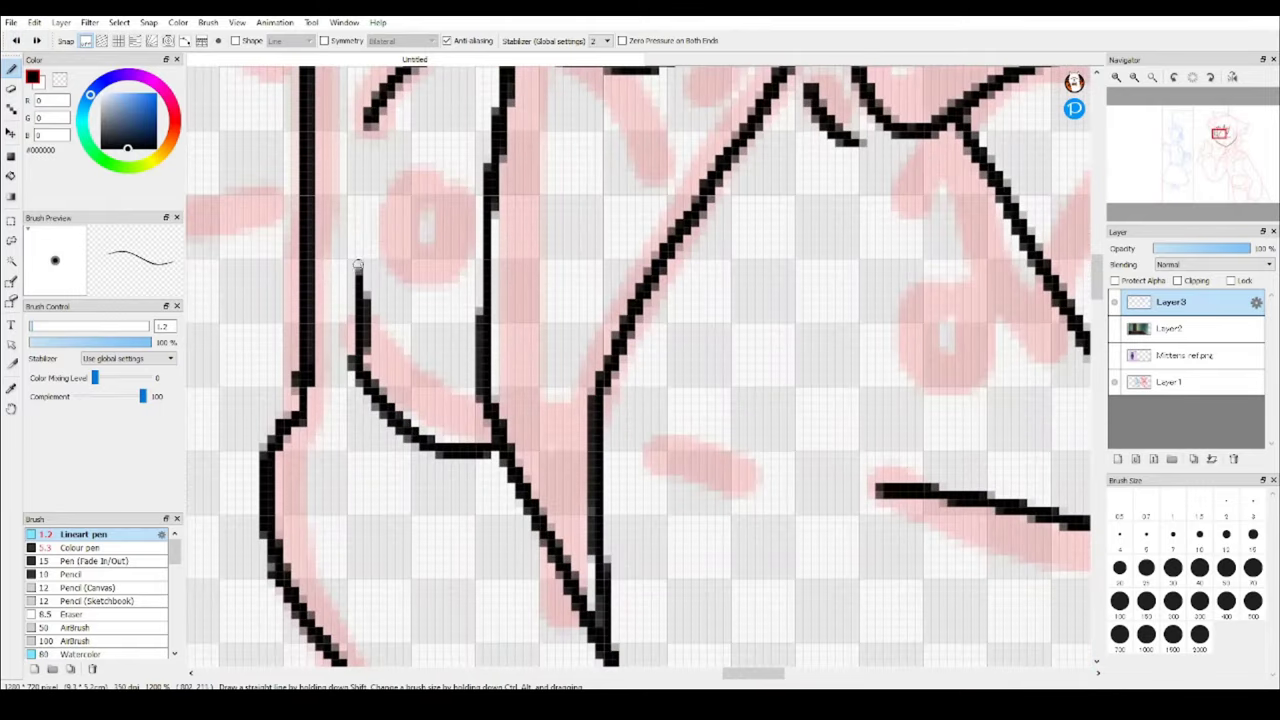
# Ink the outlines of both eyes over the pink sketch on Layer3 with the black 1.2 Lineart pen.
pyautogui.scroll(-4, 695, 376)
pyautogui.scroll(3, 695, 376)
pyautogui.scroll(2, 733, 147)
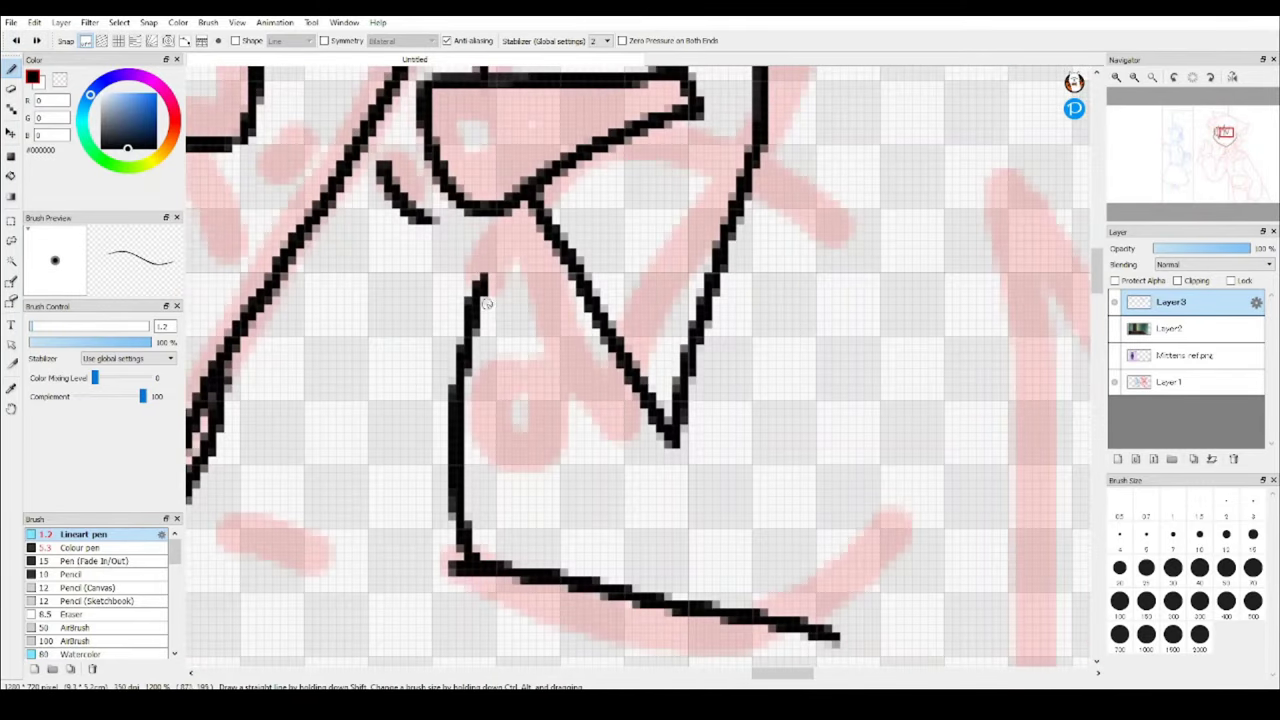
# Ink the small wavy mouth above the chin in two short strokes and undo the flawed stroke of its right half.
pyautogui.scroll(-5, 738, 166)
pyautogui.scroll(5, 677, 449)
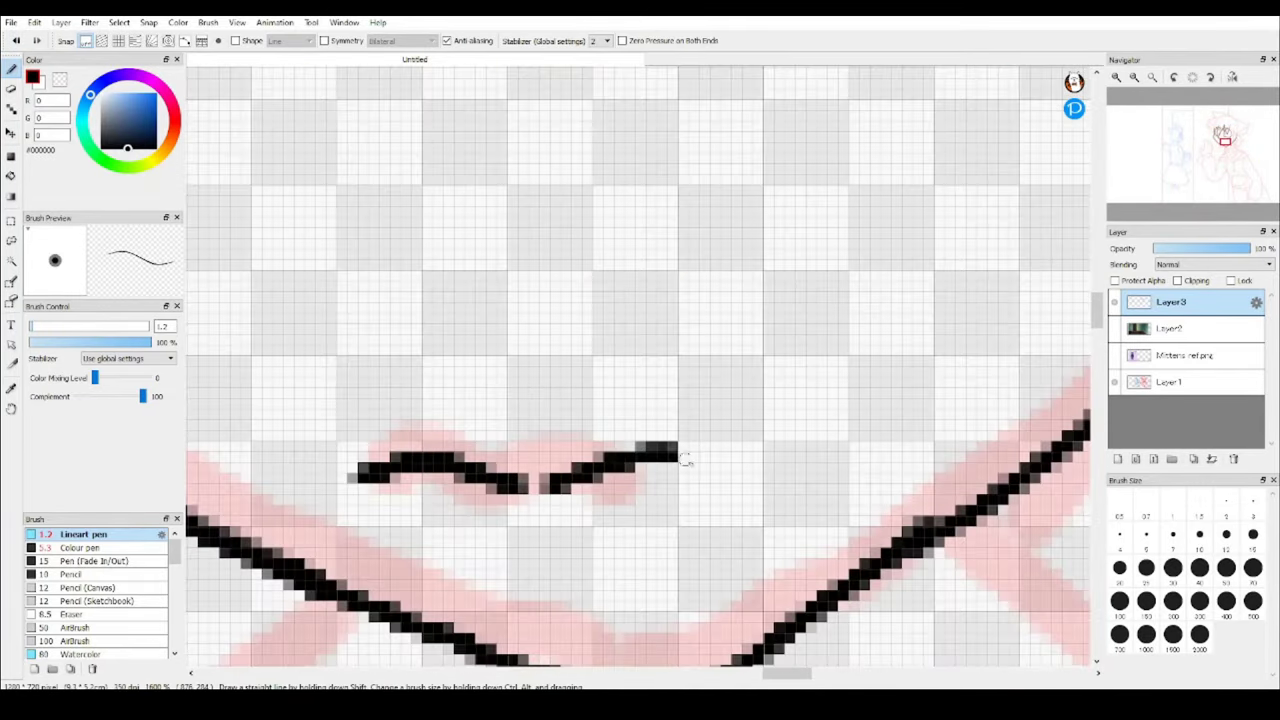
pyautogui.click(16, 41)
# Ink an oval pupil inside each eye, following the sketched circles.
pyautogui.scroll(-4, 640, 400)
pyautogui.scroll(5, 640, 400)
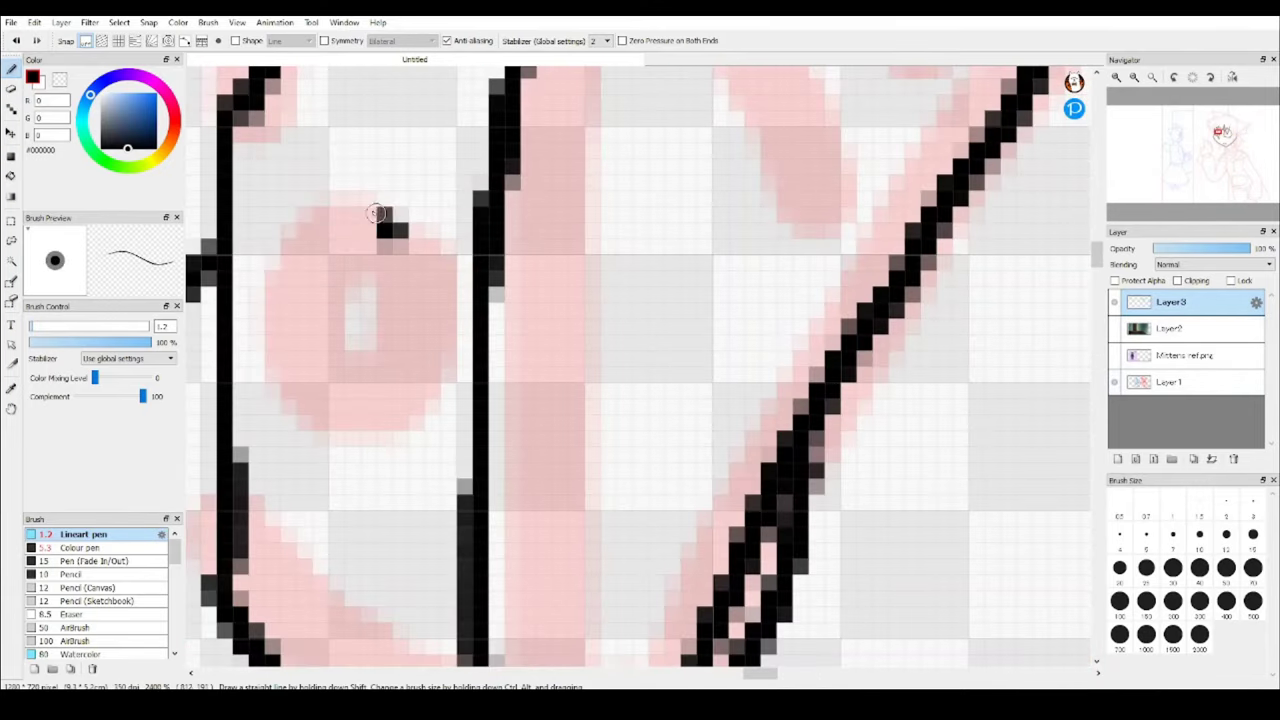
pyautogui.scroll(-5, 640, 400)
pyautogui.scroll(4, 640, 360)
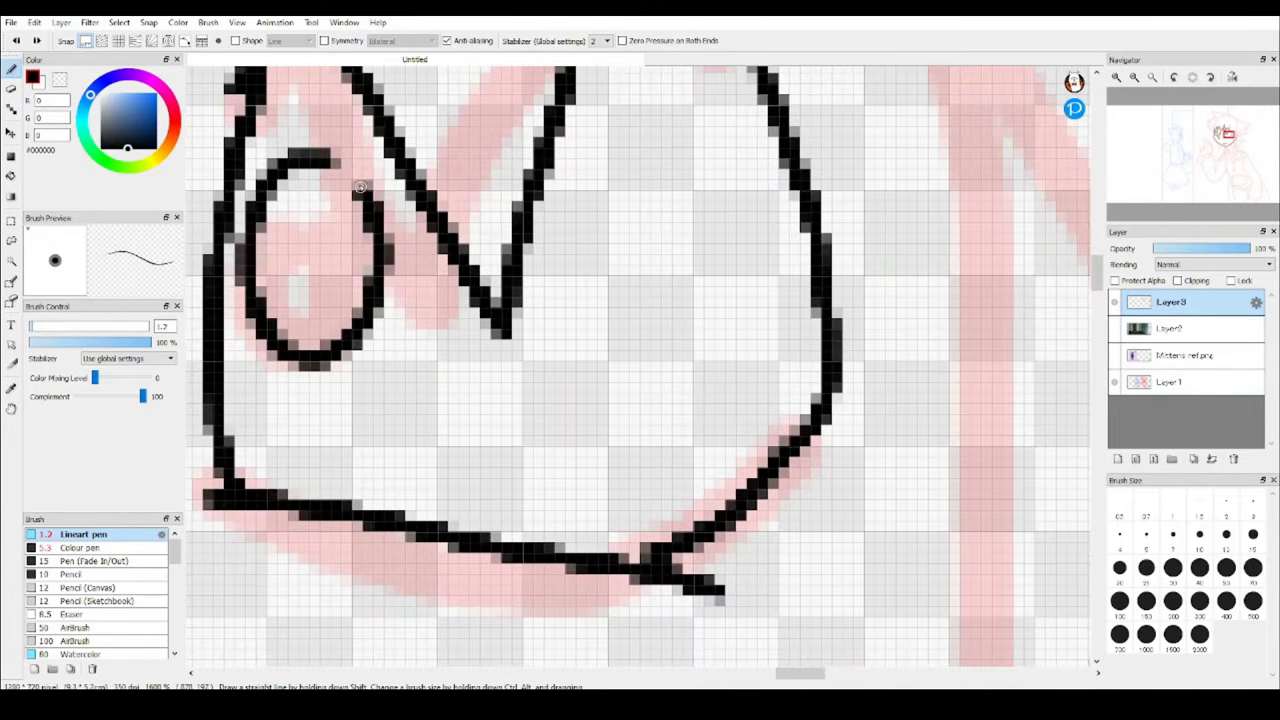
# Check the lineart with the Layer1 sketch hidden, show it again, and redraw the larger eye's lower outline on Layer3 as a smooth curve.
pyautogui.scroll(-5, 640, 360)
pyautogui.click(1115, 382)
pyautogui.click(1168, 382)
pyautogui.click(1115, 382)
pyautogui.press('e')
pyautogui.scroll(5, 620, 400)
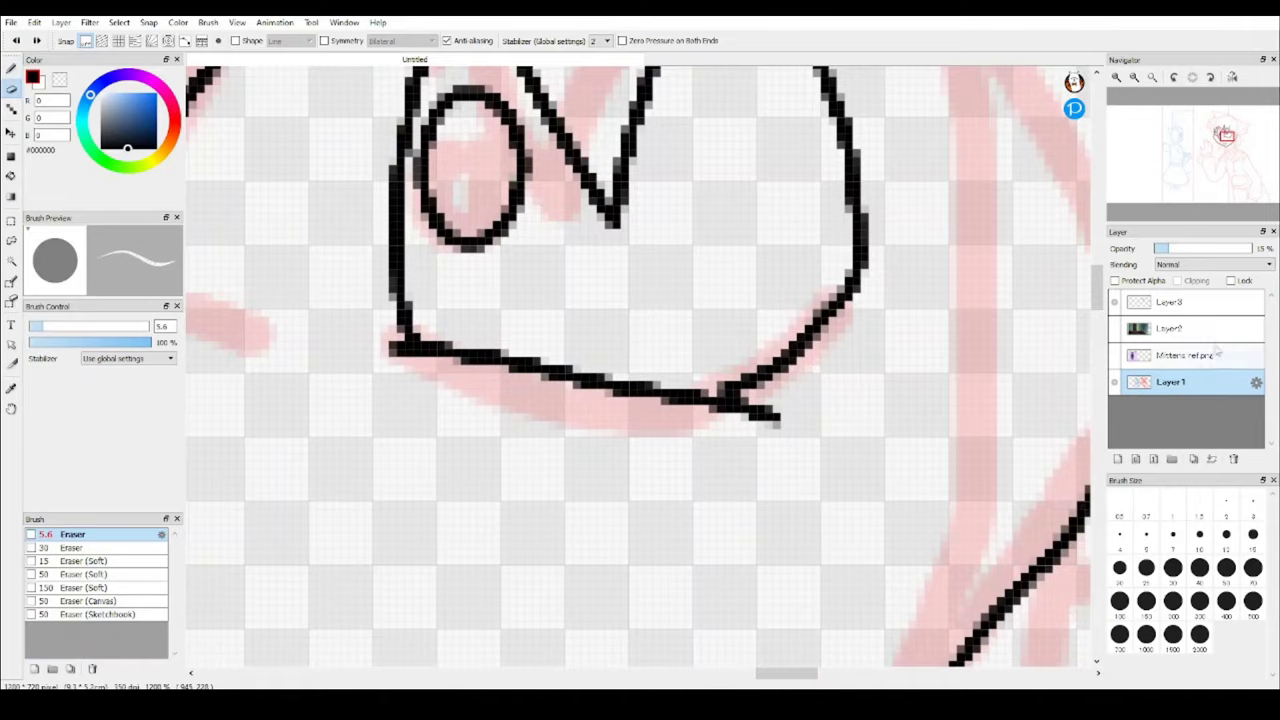
pyautogui.click(1168, 302)
pyautogui.press('b')
pyautogui.scroll(-1, 640, 365)
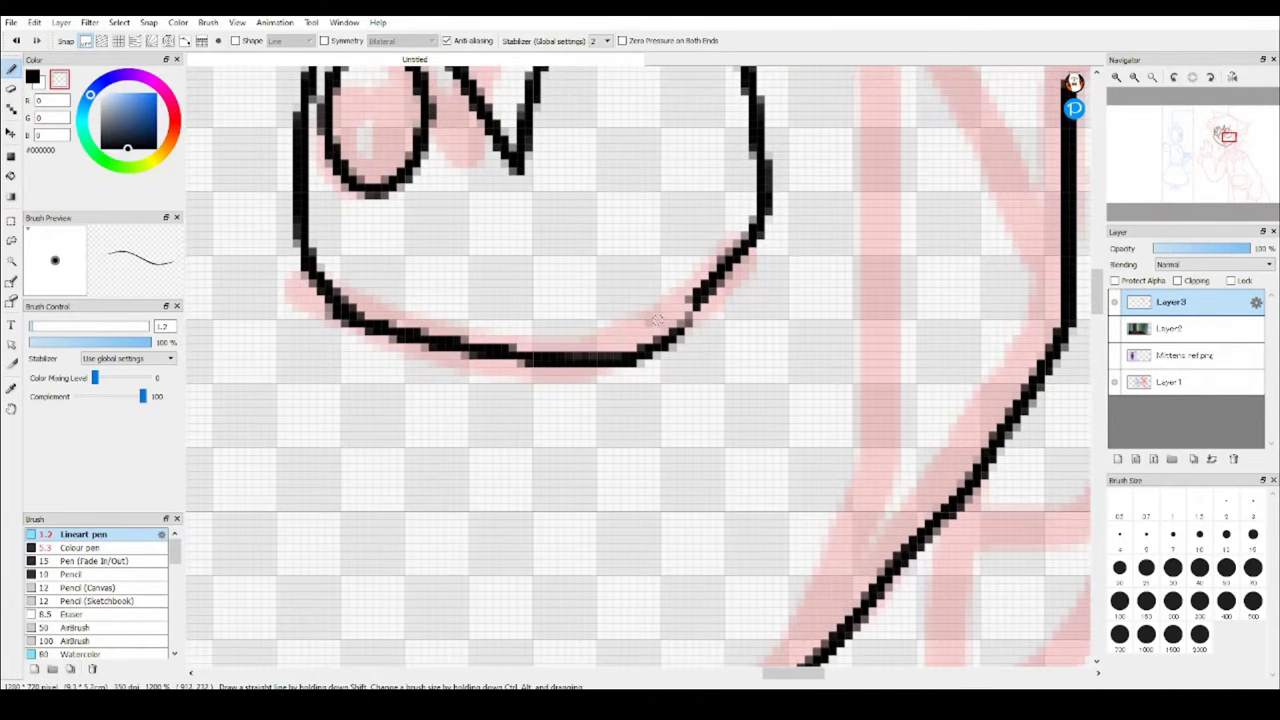
# Erase the eyebrow above the larger eye and redraw it between the two bang strands.
pyautogui.scroll(1, 696, 308)
pyautogui.scroll(-3, 593, 310)
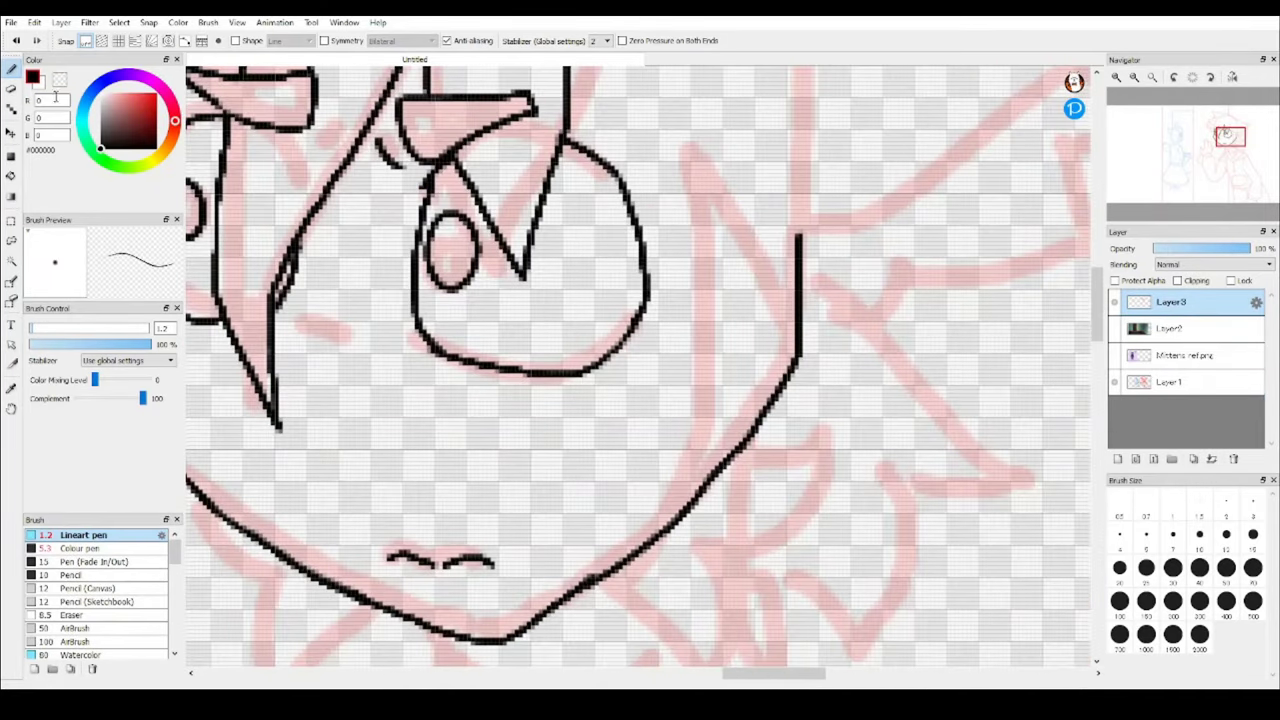
pyautogui.scroll(2, 593, 330)
pyautogui.press('e')
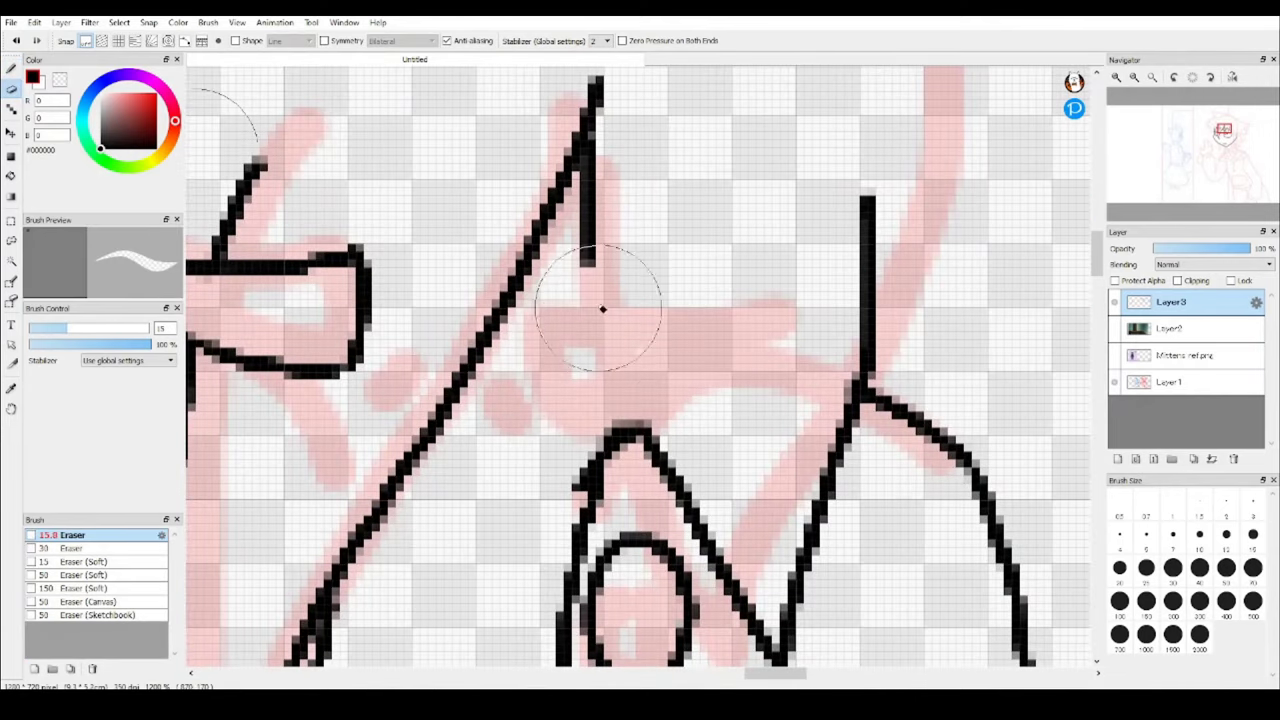
pyautogui.scroll(-1, 602, 309)
pyautogui.press('b')
pyautogui.scroll(-3, 531, 170)
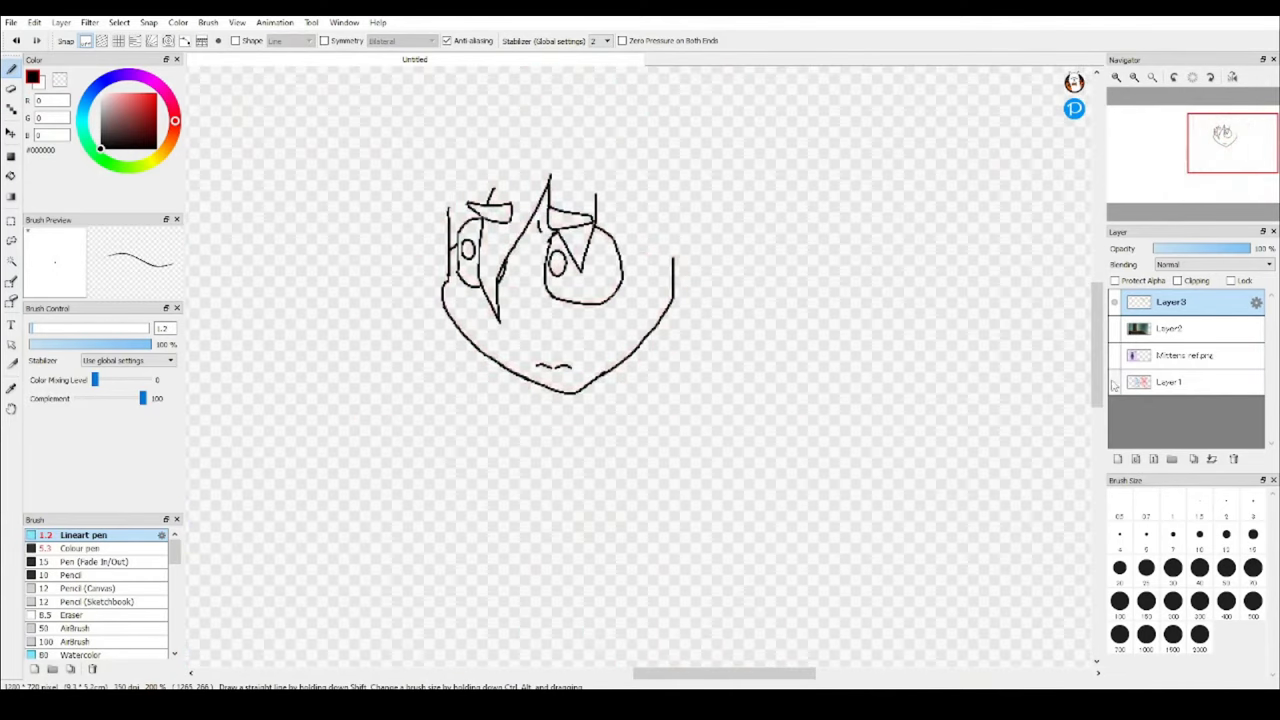
# Erase the pointed chin tip and redraw it as a softer, rounded curve joining both jaw lines.
pyautogui.scroll(4, 583, 418)
pyautogui.press('e')
pyautogui.moveTo(540, 450); pyautogui.dragTo(370, 445)
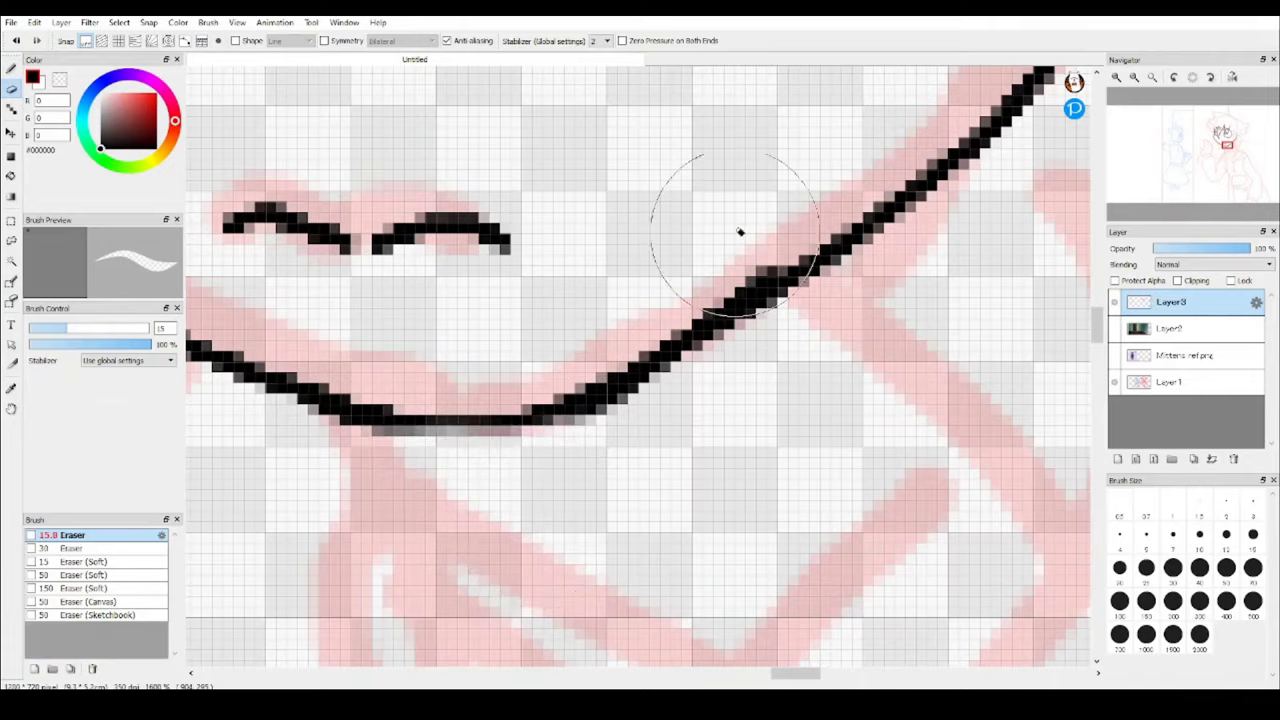
pyautogui.press('b')
pyautogui.scroll(-3, 740, 229)
pyautogui.scroll(4, 378, 372)
pyautogui.scroll(-5, 378, 372)
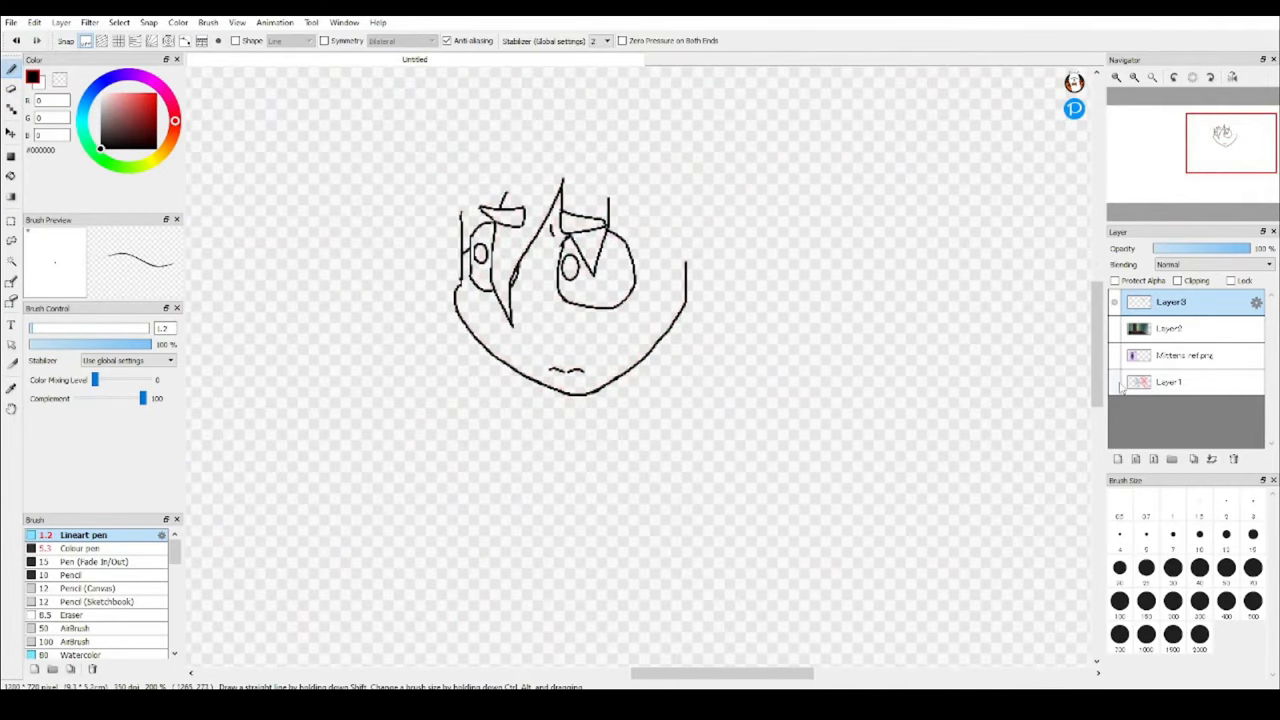
# Ink the short slanted nose line between the two eyes.
pyautogui.scroll(3, 600, 330)
pyautogui.scroll(-3, 695, 345)
pyautogui.scroll(3, 693, 288)
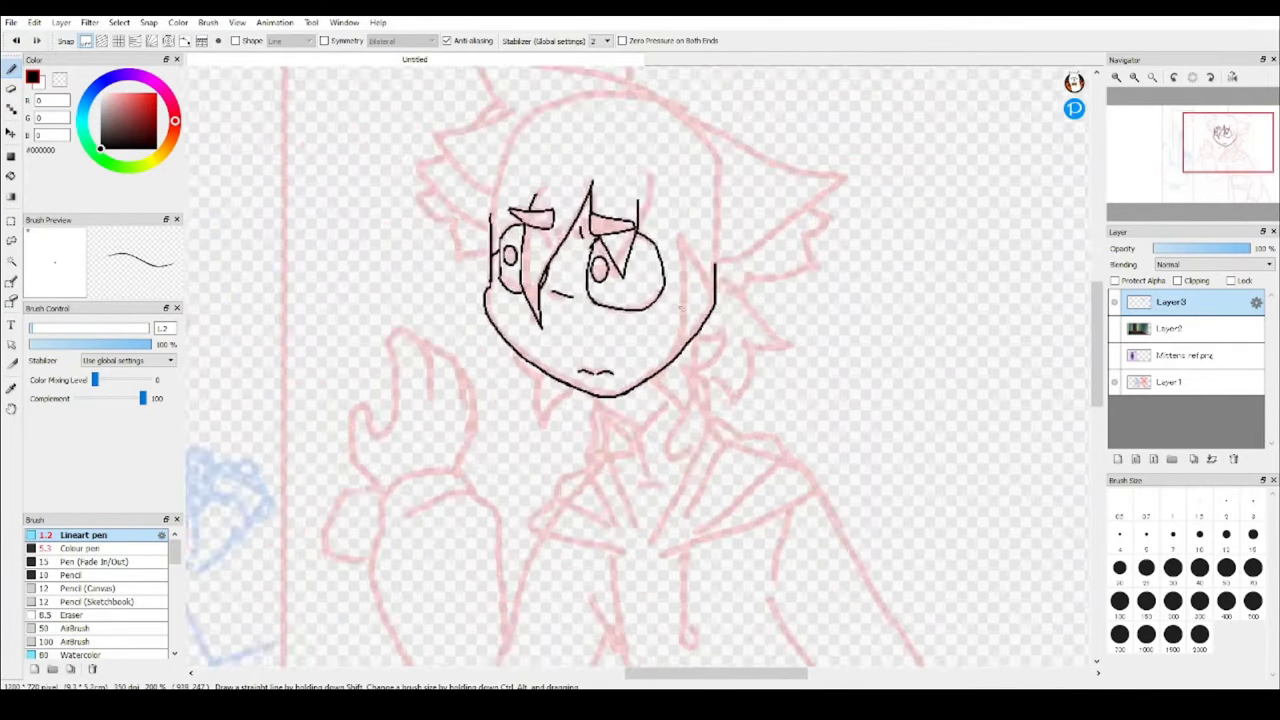
# Ink the long hair lock beside the larger eye, with one point over the cheek and another below the jaw.
pyautogui.moveTo(630, 166); pyautogui.dragTo(598, 398)
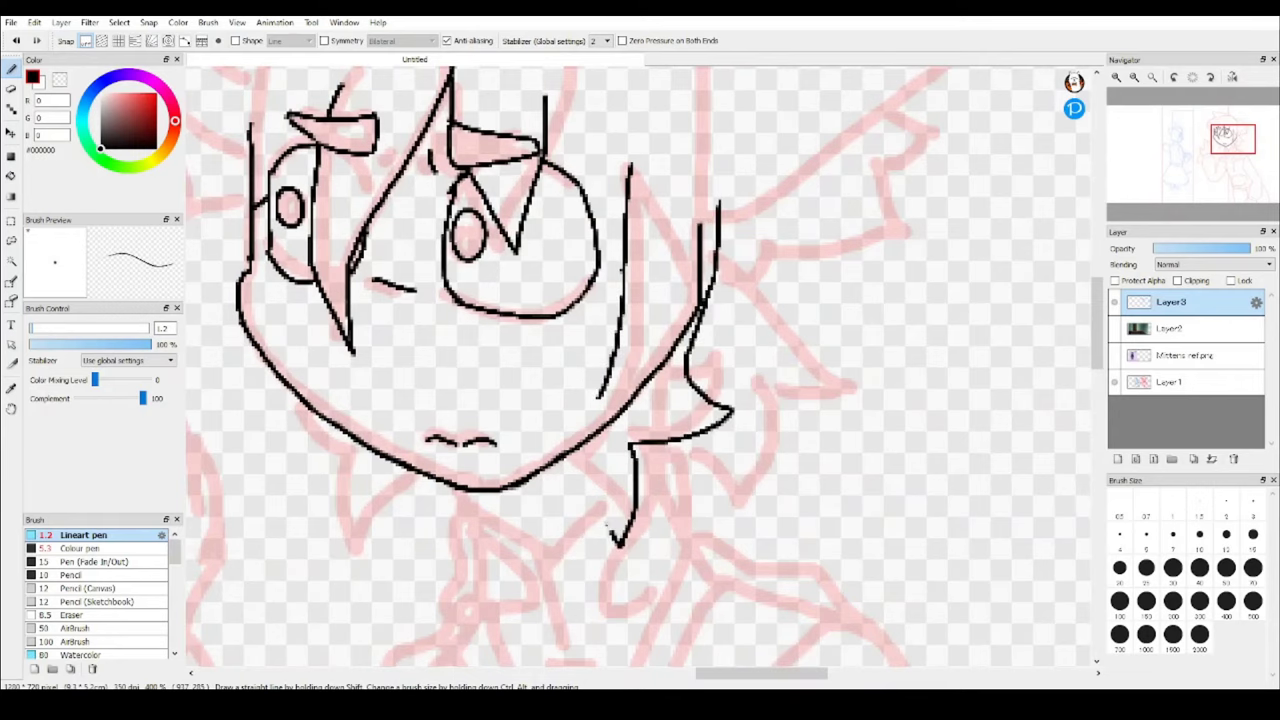
pyautogui.scroll(-3, 610, 526)
pyautogui.scroll(3, 684, 350)
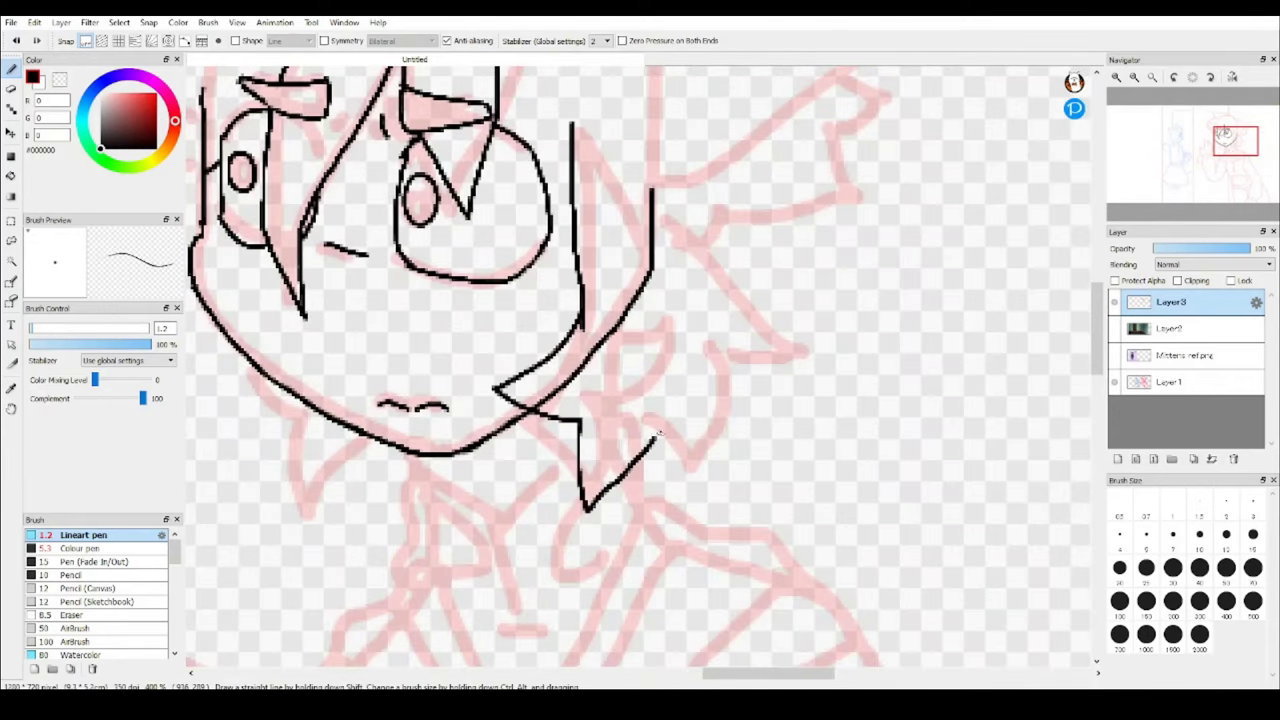
# Ink the smaller pointed hair lock under the left side of the jaw and clean up around it with the eraser.
pyautogui.scroll(-3, 658, 432)
pyautogui.scroll(3, 566, 260)
pyautogui.scroll(3, 546, 258)
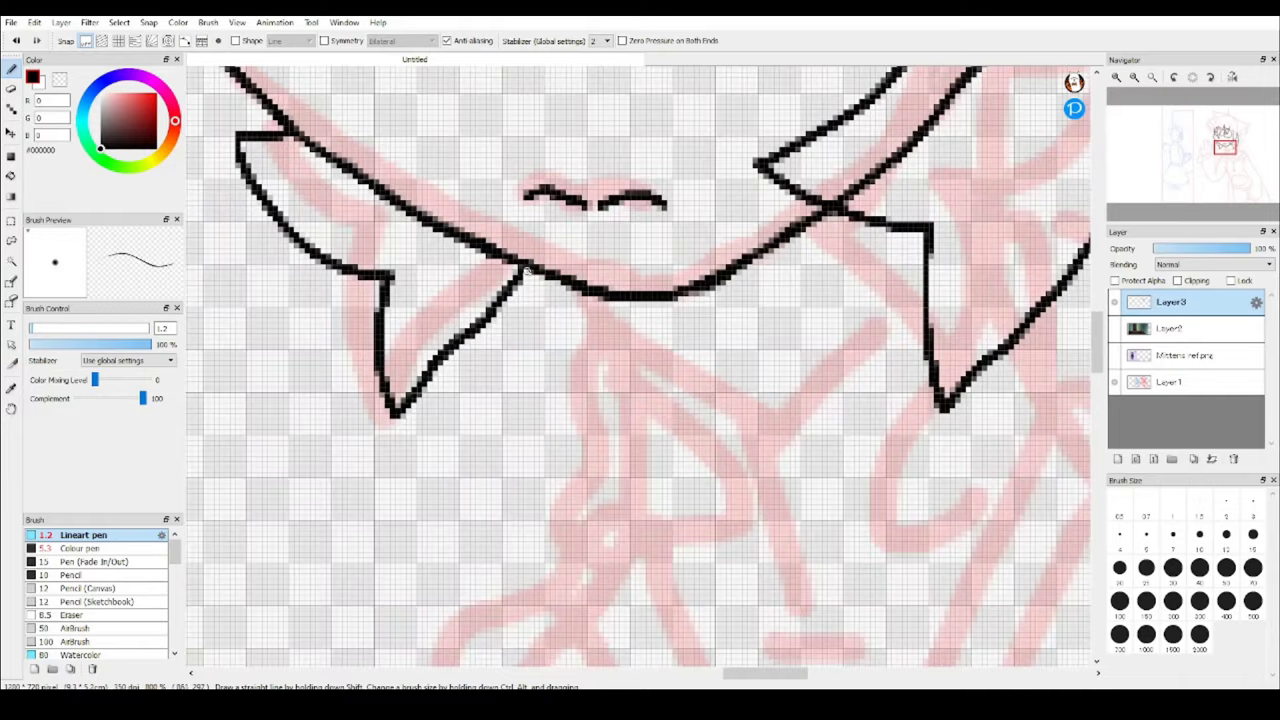
pyautogui.press('e')
pyautogui.moveTo(546, 258); pyautogui.dragTo(558, 90)
pyautogui.scroll(-3, 558, 90)
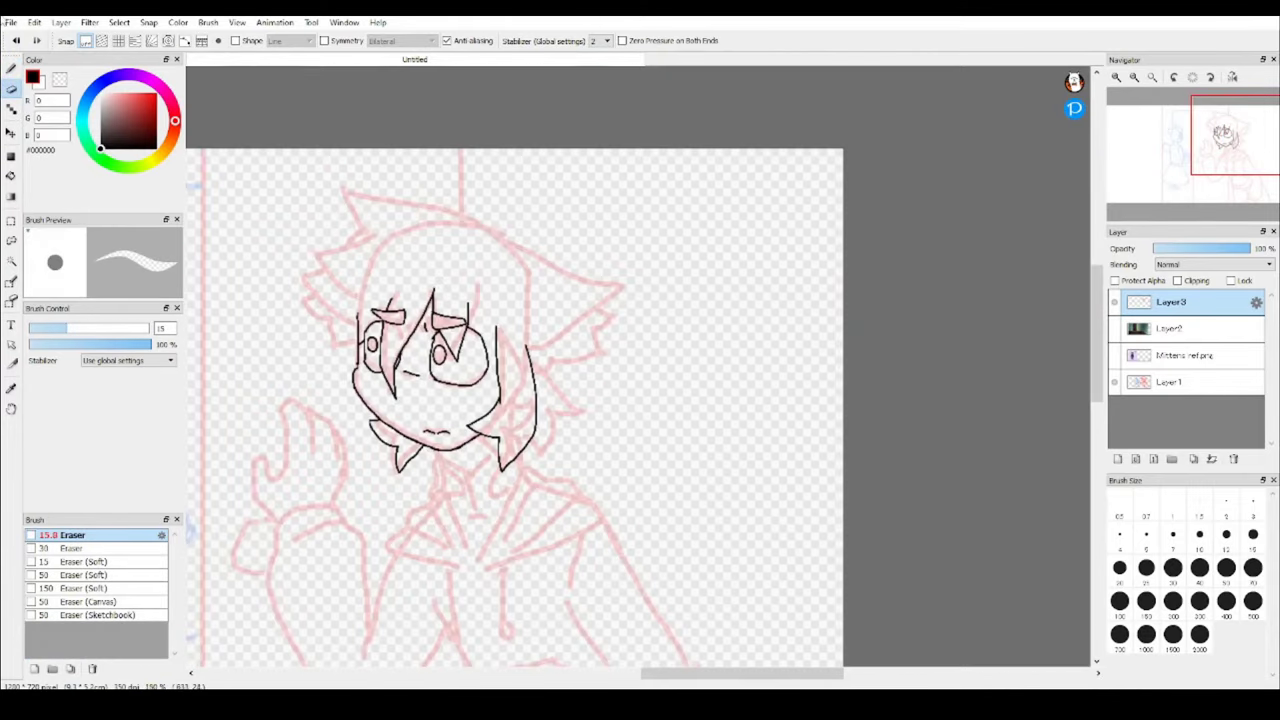
# Ink the top contour of the hair and the upper edge of the left ear down to the side of the head.
pyautogui.press('b')
pyautogui.scroll(3, 400, 300)
pyautogui.scroll(-3, 500, 300)
pyautogui.scroll(3, 979, 423)
pyautogui.moveTo(979, 423)
pyautogui.mouseDown()
pyautogui.moveTo(761, 215)
pyautogui.moveTo(258, 67)
pyautogui.moveTo(368, 248)
pyautogui.mouseUp()
pyautogui.moveTo(365, 287); pyautogui.dragTo(507, 187)
pyautogui.scroll(-3, 273, 243)
pyautogui.scroll(3, 520, 250)
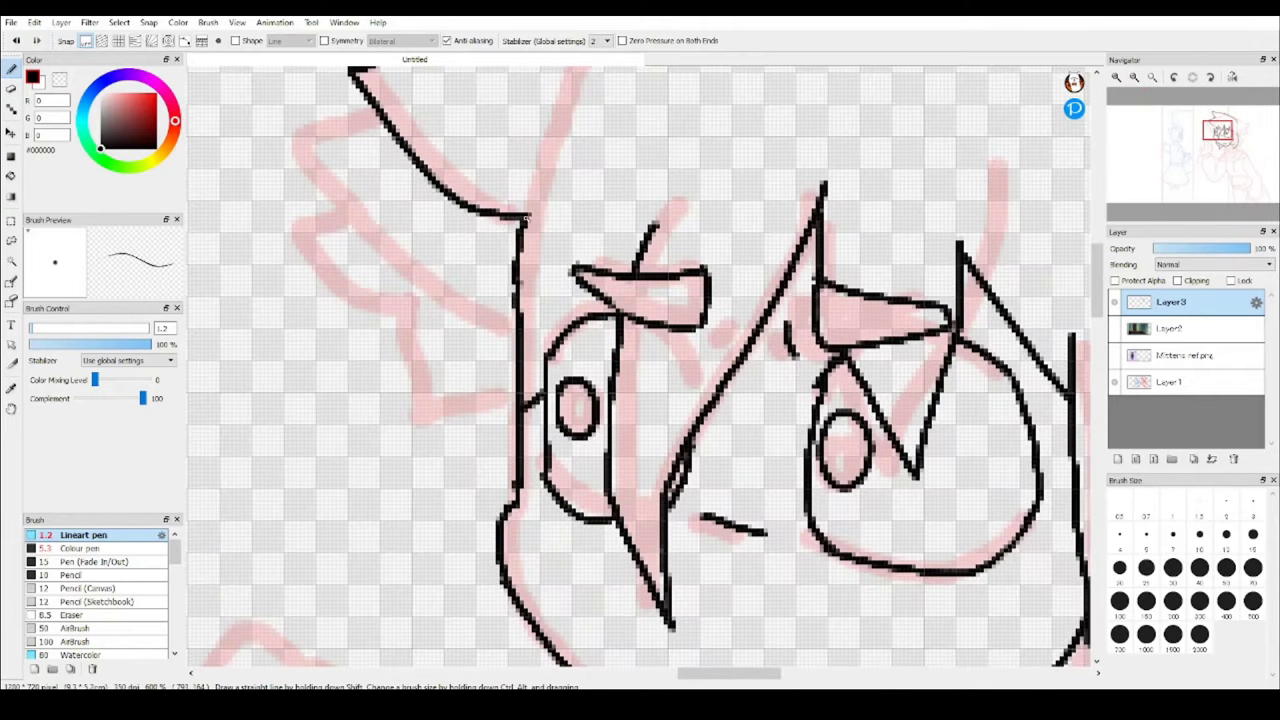
# Ink the hair edge on the right side of the head and the large pointed ear attached to it.
pyautogui.scroll(-1, 577, 258)
pyautogui.moveTo(602, 208); pyautogui.dragTo(577, 258)
pyautogui.moveTo(765, 291); pyautogui.dragTo(618, 385)
pyautogui.scroll(-2, 686, 306)
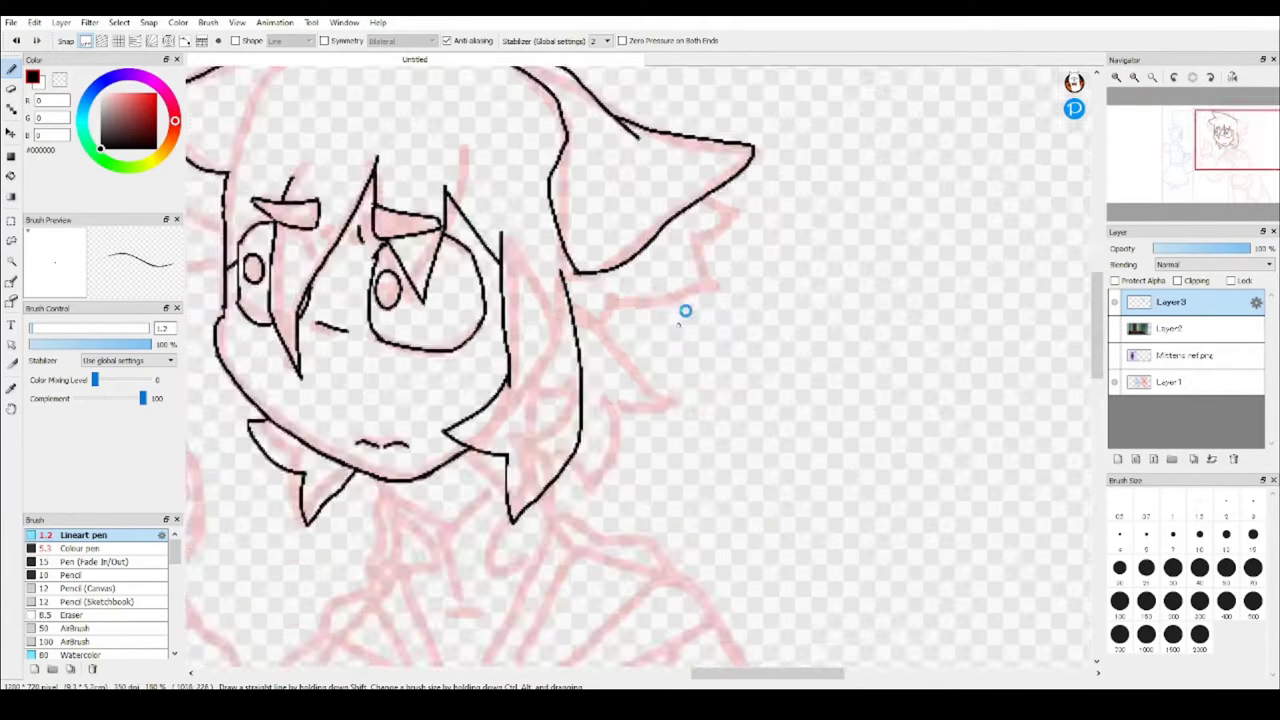
# Ink the jagged fur tufts beneath the right ear.
pyautogui.scroll(3, 686, 306)
pyautogui.moveTo(720, 100); pyautogui.dragTo(785, 143)
pyautogui.scroll(-3, 465, 330)
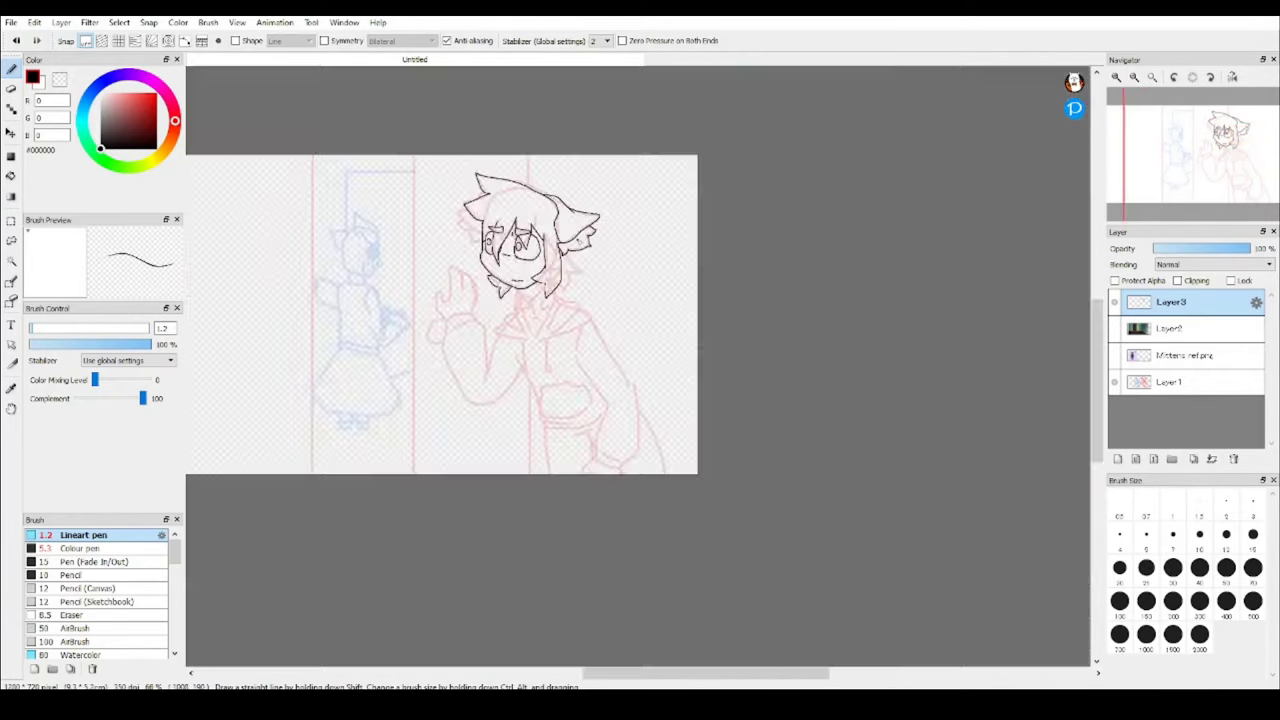
# Ink the spiky hair tufts behind the right side of the neck, redrawing the lowest one as a single pointed spike.
pyautogui.scroll(3, 560, 300)
pyautogui.moveTo(578, 165)
pyautogui.mouseDown()
pyautogui.moveTo(552, 430)
pyautogui.moveTo(487, 462)
pyautogui.mouseUp()
pyautogui.scroll(-2, 487, 462)
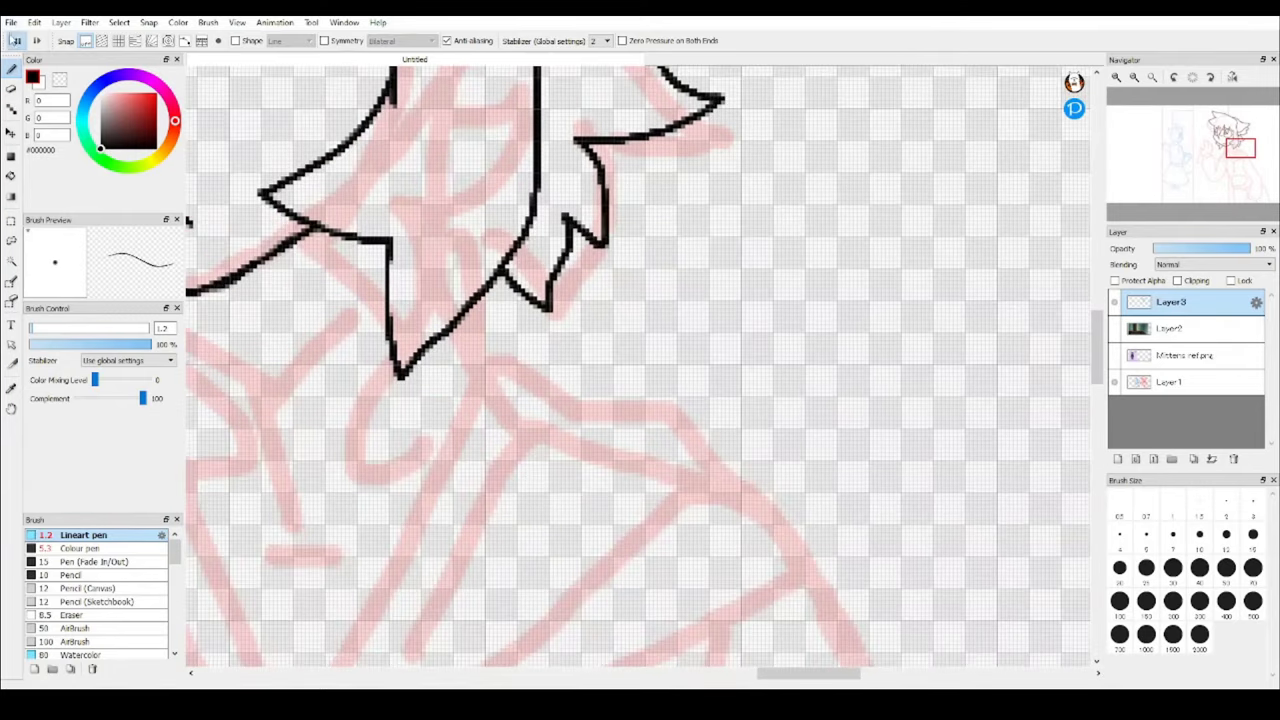
pyautogui.scroll(2, 580, 190)
pyautogui.moveTo(580, 185)
pyautogui.mouseDown()
pyautogui.moveTo(599, 239)
pyautogui.moveTo(601, 359)
pyautogui.moveTo(560, 545)
pyautogui.mouseUp()
pyautogui.scroll(-4, 560, 545)
# Ink the left side of the neck and the angled collar line under the chin.
pyautogui.scroll(5, 600, 250)
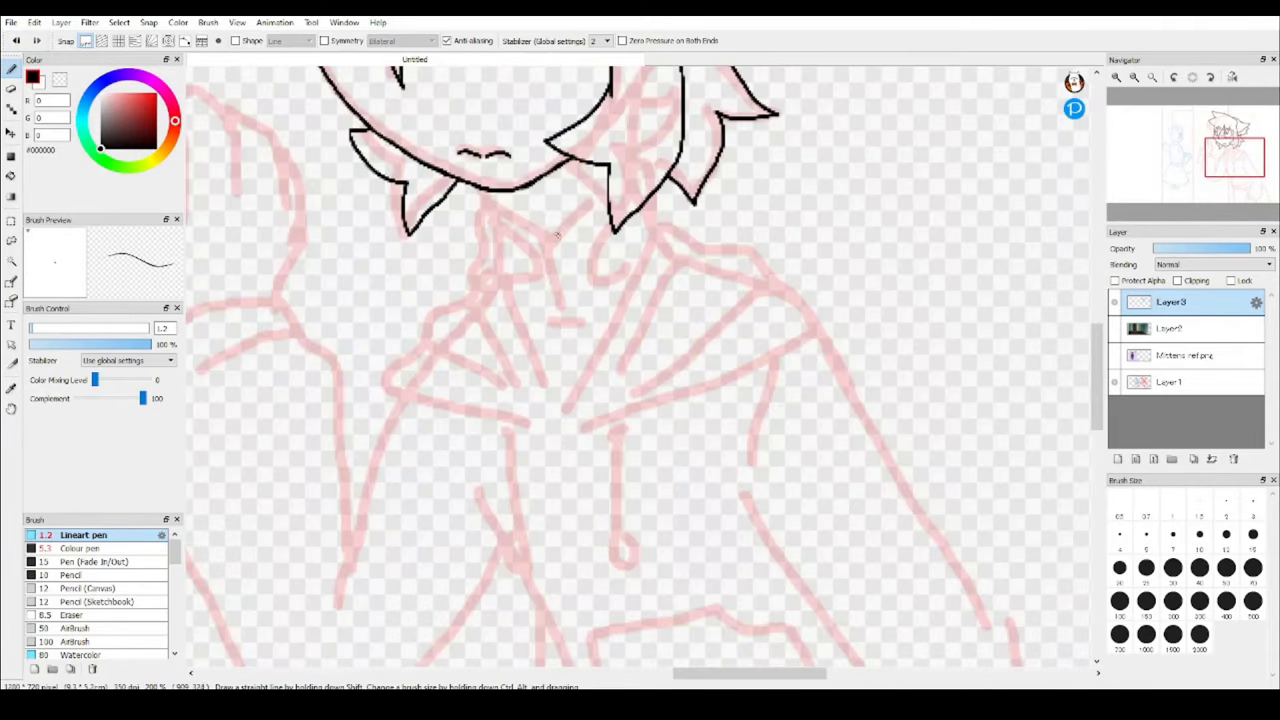
pyautogui.moveTo(556, 300); pyautogui.dragTo(686, 178)
pyautogui.scroll(-4, 415, 360)
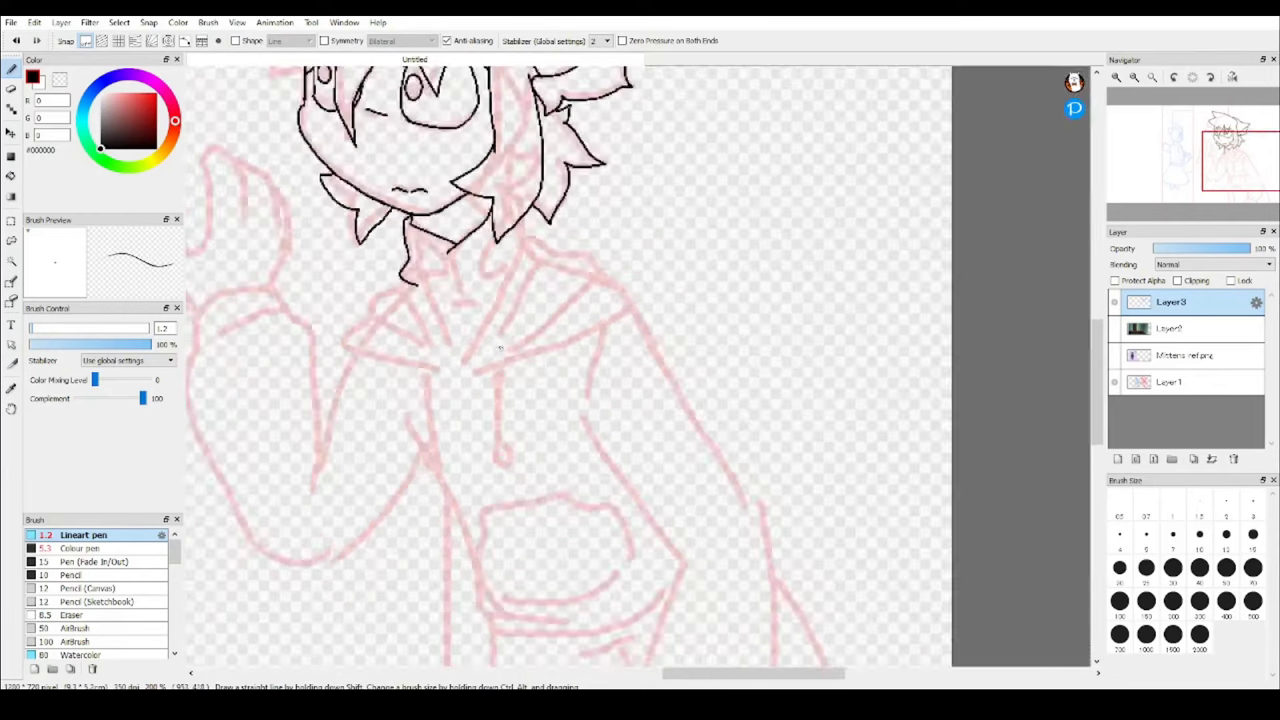
# Ink the hood's V-shaped opening and its right outer and lower edges, redoing the lower edge stroke.
pyautogui.scroll(4, 435, 410)
pyautogui.moveTo(435, 410); pyautogui.dragTo(655, 78)
pyautogui.moveTo(930, 253); pyautogui.dragTo(920, 268)
pyautogui.moveTo(925, 270); pyautogui.dragTo(685, 365)
pyautogui.hotkey('ctrl', 'z')
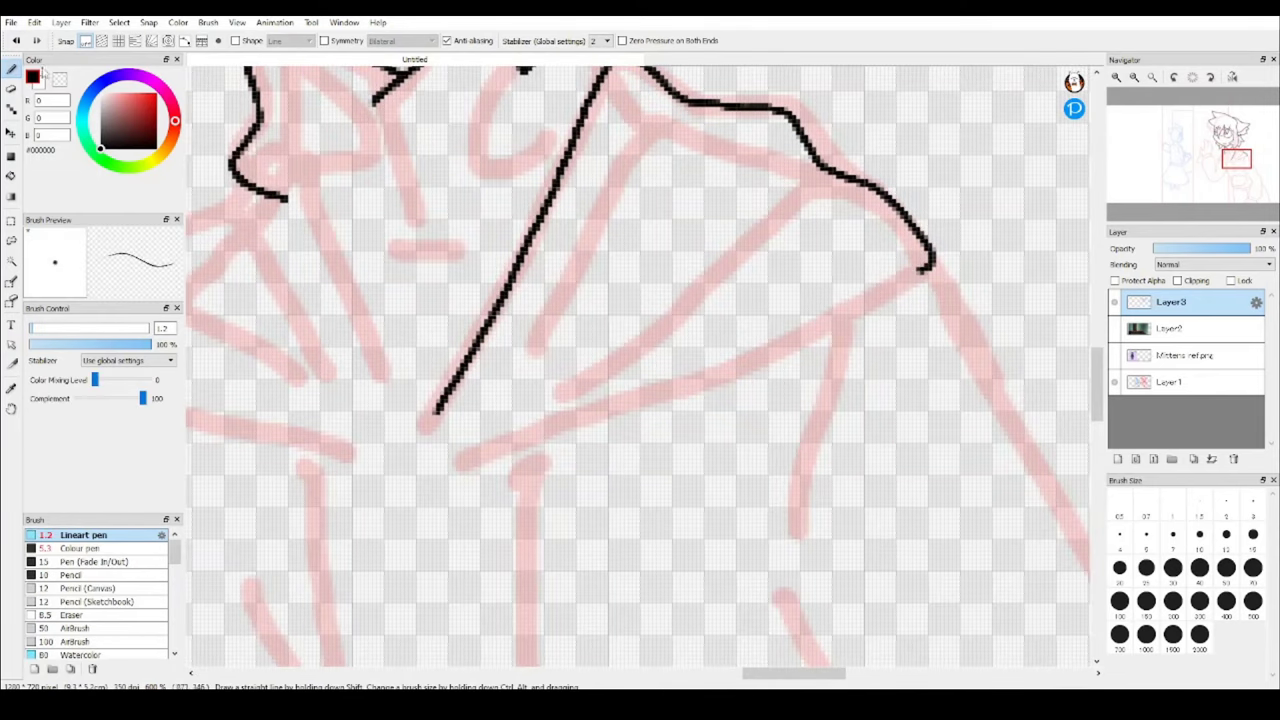
pyautogui.moveTo(770, 352); pyautogui.dragTo(545, 442)
pyautogui.scroll(-4, 545, 442)
pyautogui.scroll(4, 590, 430)
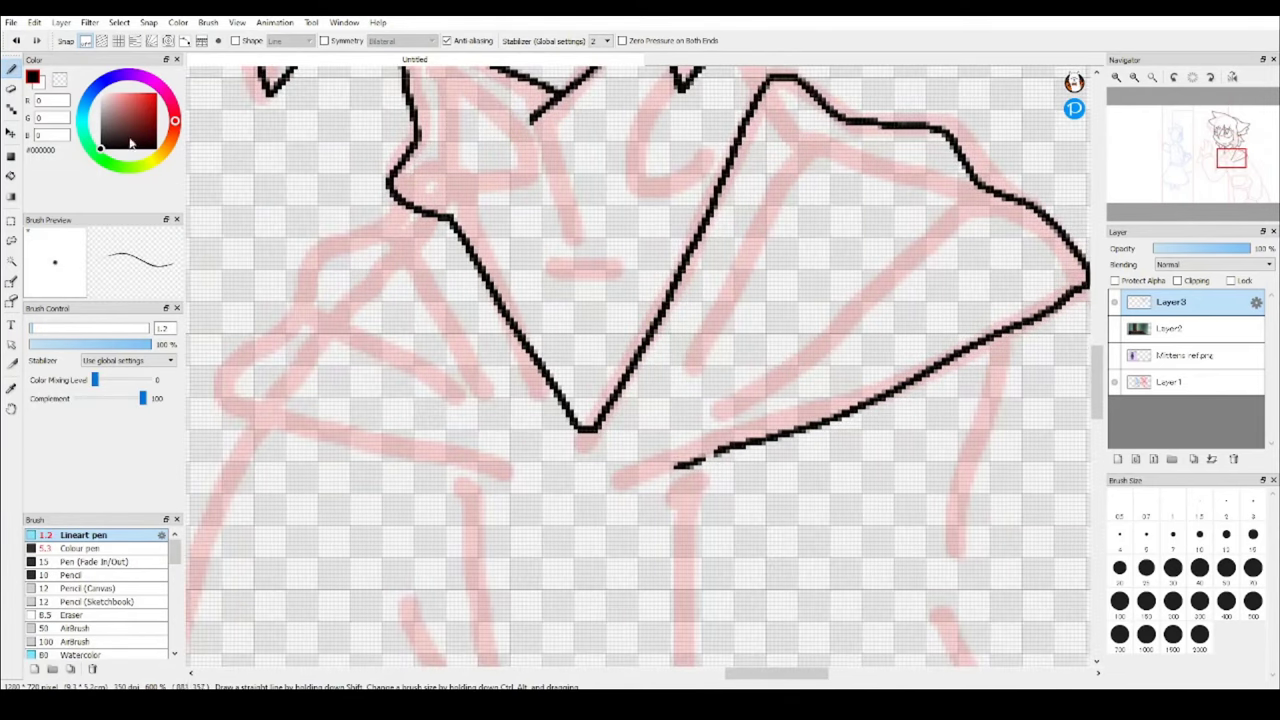
# Ink the hood's left outer and lower edge and erase the rough join where it meets the neck.
pyautogui.moveTo(287, 325); pyautogui.dragTo(225, 435)
pyautogui.scroll(-4, 225, 435)
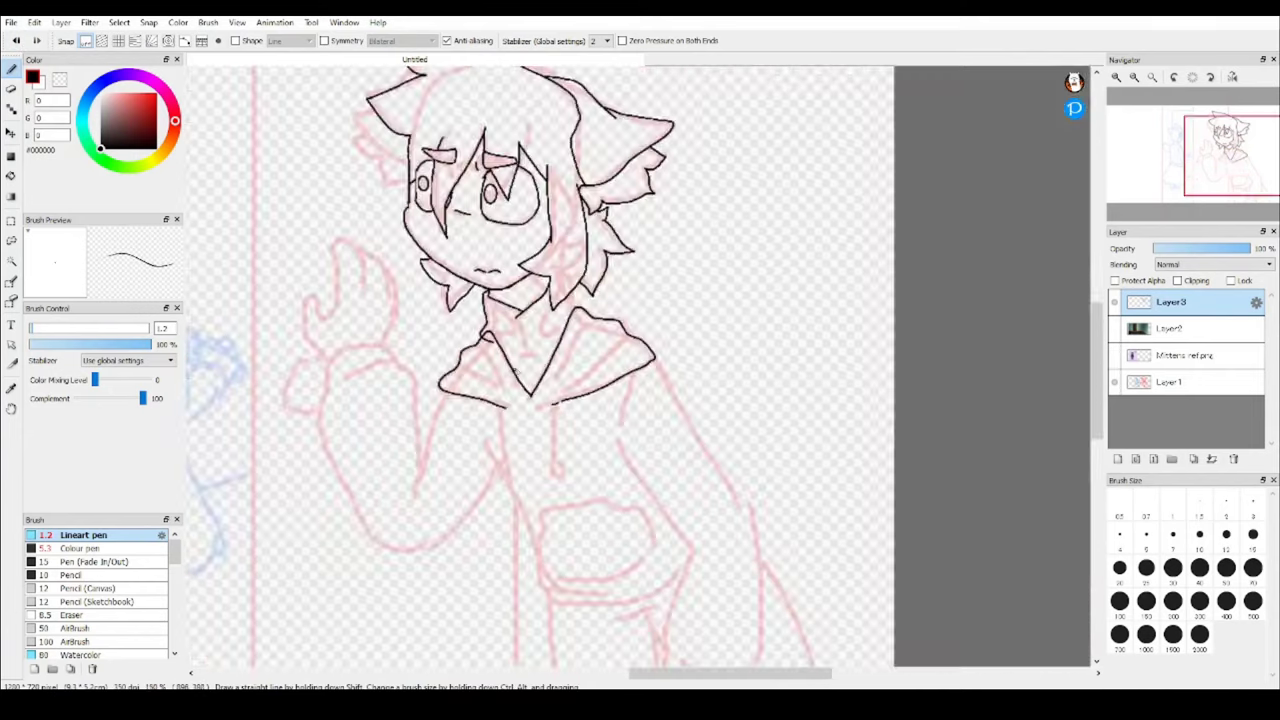
pyautogui.scroll(4, 420, 200)
pyautogui.press('e')
pyautogui.moveTo(425, 210); pyautogui.dragTo(445, 218)
# Ink the throat line, collarbone stroke and curved loops inside the hood opening.
pyautogui.press('b')
pyautogui.scroll(-4, 445, 218)
pyautogui.scroll(4, 640, 170)
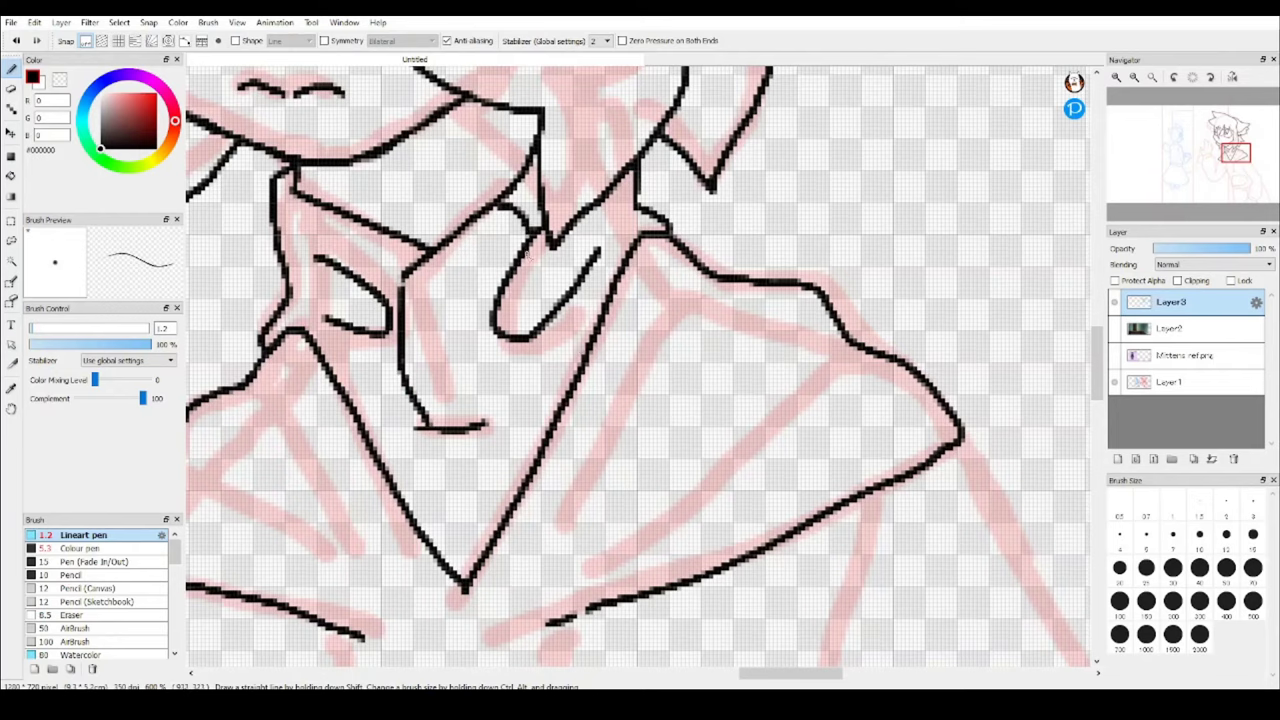
pyautogui.scroll(2, 335, 378)
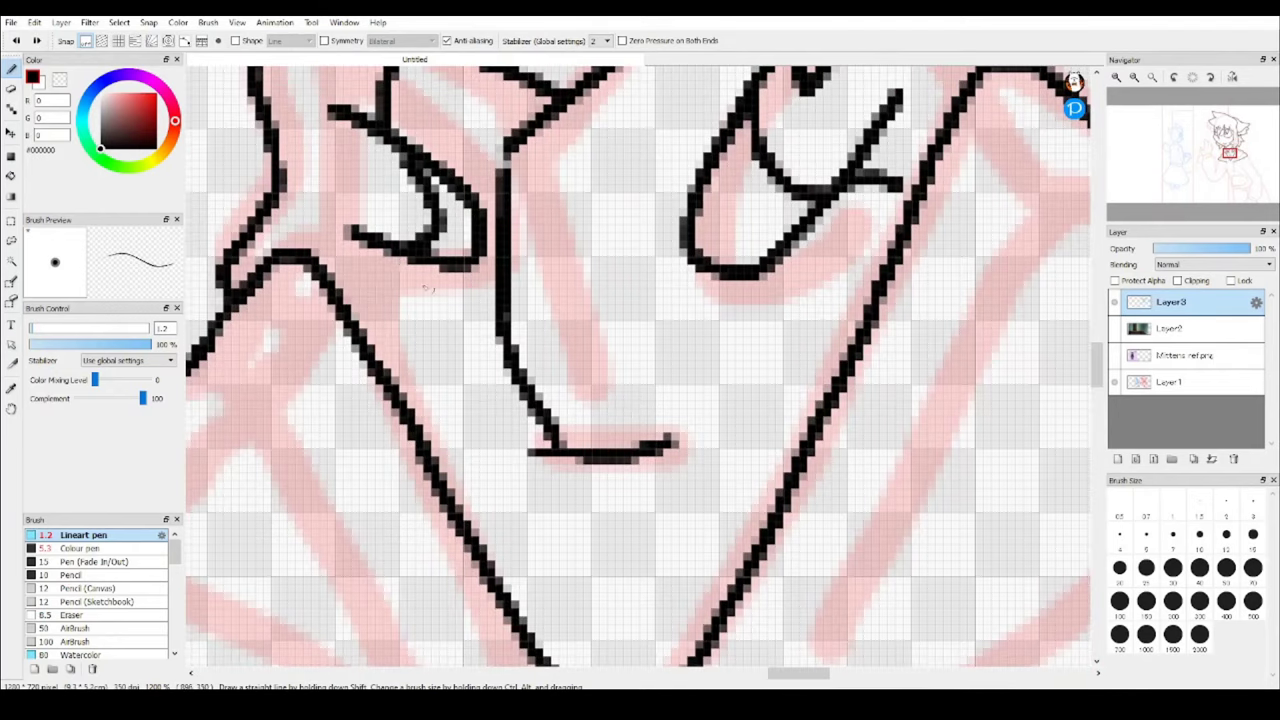
# Ink the layered fur tufts along the lower edge of the left ear.
pyautogui.scroll(-4, 425, 287)
pyautogui.scroll(3, 405, 120)
pyautogui.moveTo(405, 120); pyautogui.dragTo(510, 342)
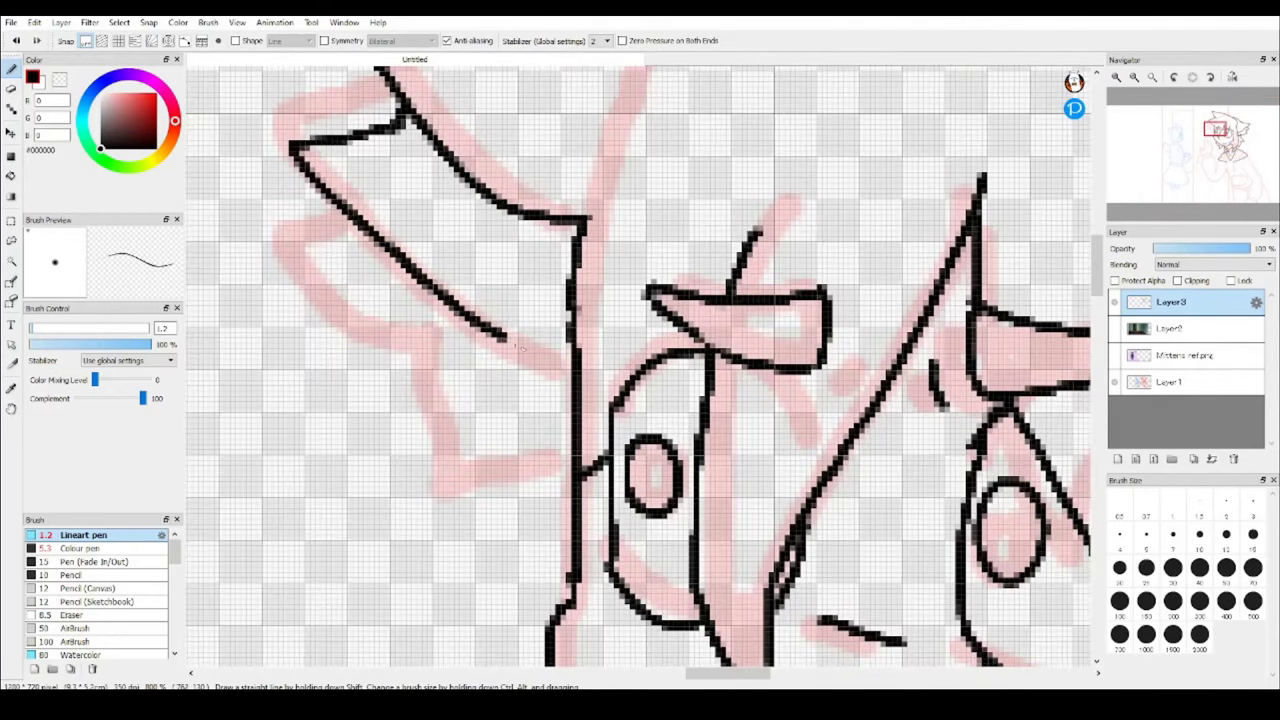
pyautogui.scroll(-2, 516, 345)
pyautogui.scroll(-1, 340, 140)
pyautogui.moveTo(332, 138)
pyautogui.mouseDown()
pyautogui.moveTo(432, 226)
pyautogui.moveTo(466, 308)
pyautogui.moveTo(566, 302)
pyautogui.mouseUp()
pyautogui.scroll(-1, 438, 226)
pyautogui.scroll(-1, 561, 301)
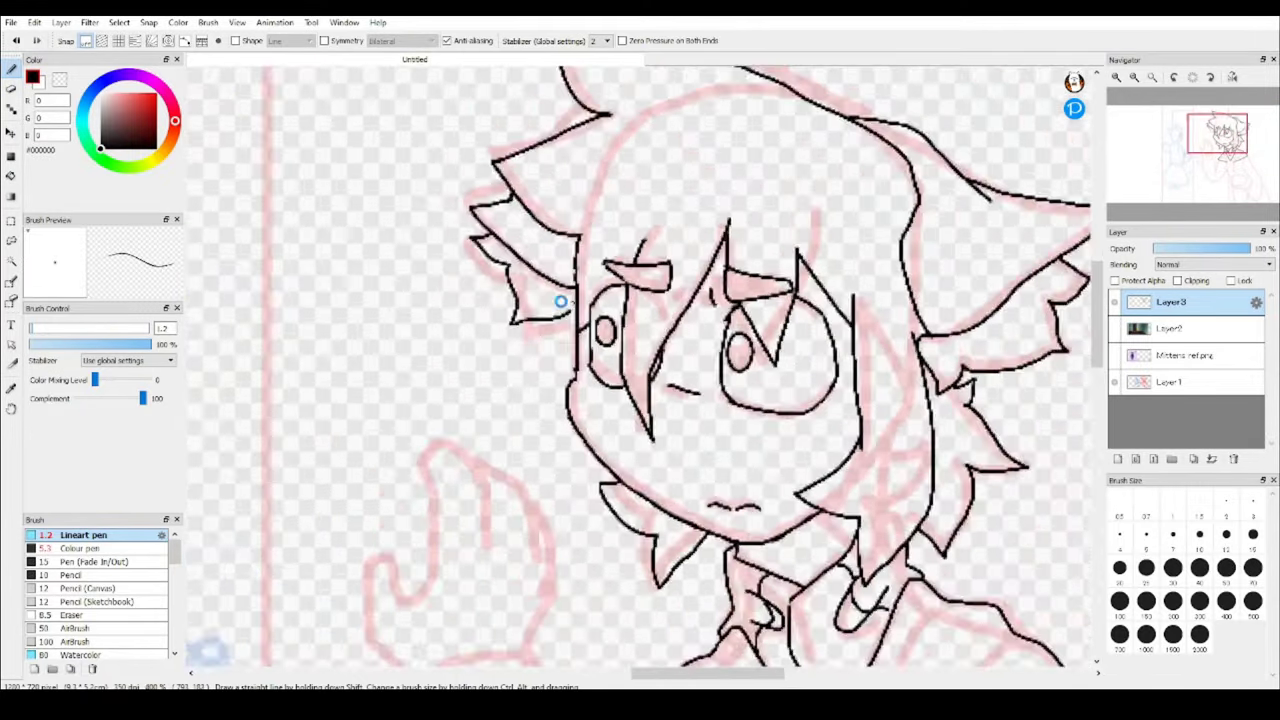
# Add small hook-shaped tear marks on the cheeks beneath both eyes.
pyautogui.scroll(2, 561, 301)
pyautogui.scroll(-3, 561, 301)
pyautogui.scroll(3, 480, 280)
pyautogui.hscroll(-3, 393, 269)
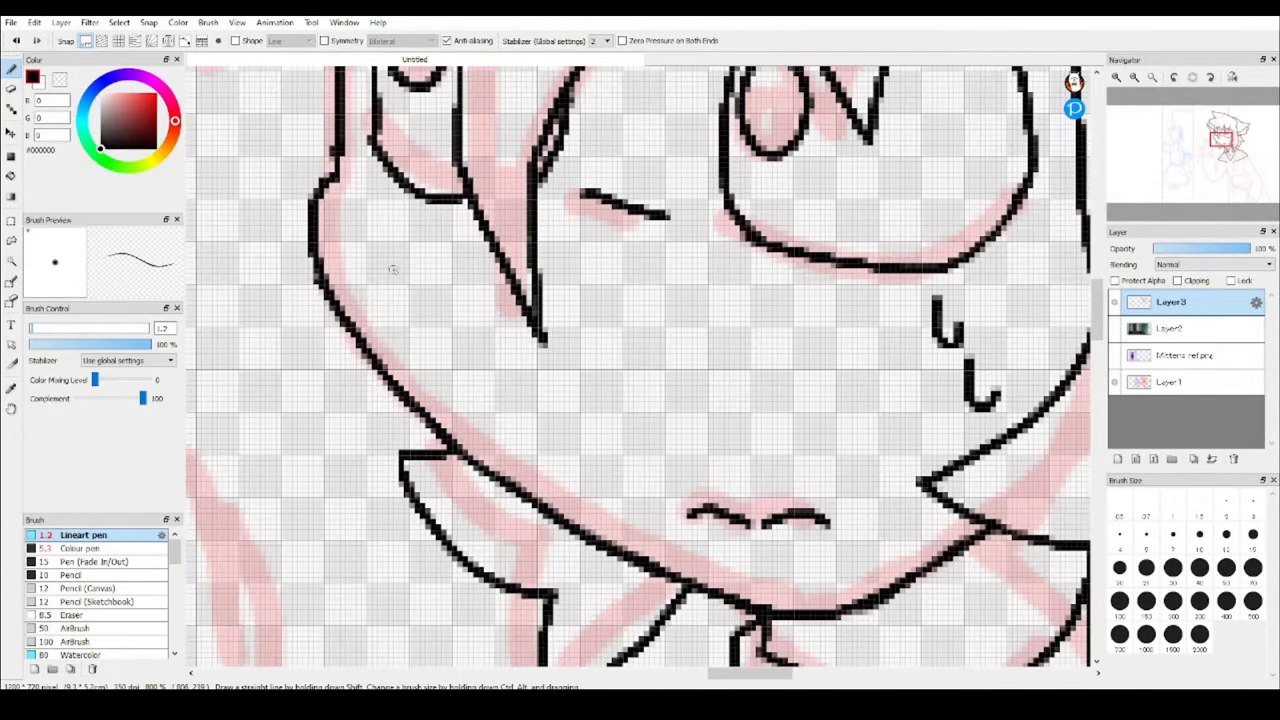
pyautogui.scroll(-3, 393, 269)
pyautogui.scroll(3, 393, 269)
pyautogui.scroll(-3, 393, 269)
pyautogui.scroll(2, 393, 269)
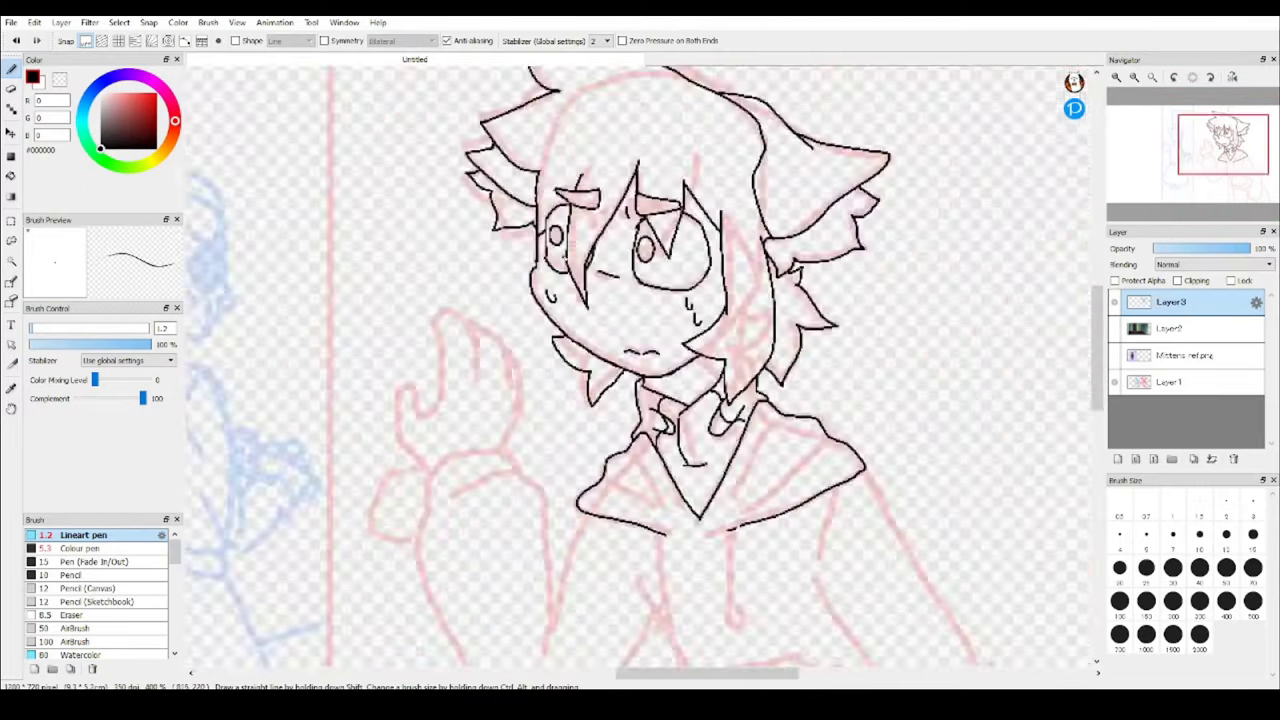
# Ink the diagonal fold lines on both sides of the hood, converging towards the neckline.
pyautogui.scroll(-3, 422, 370)
pyautogui.scroll(4, 422, 370)
pyautogui.scroll(-3, 422, 370)
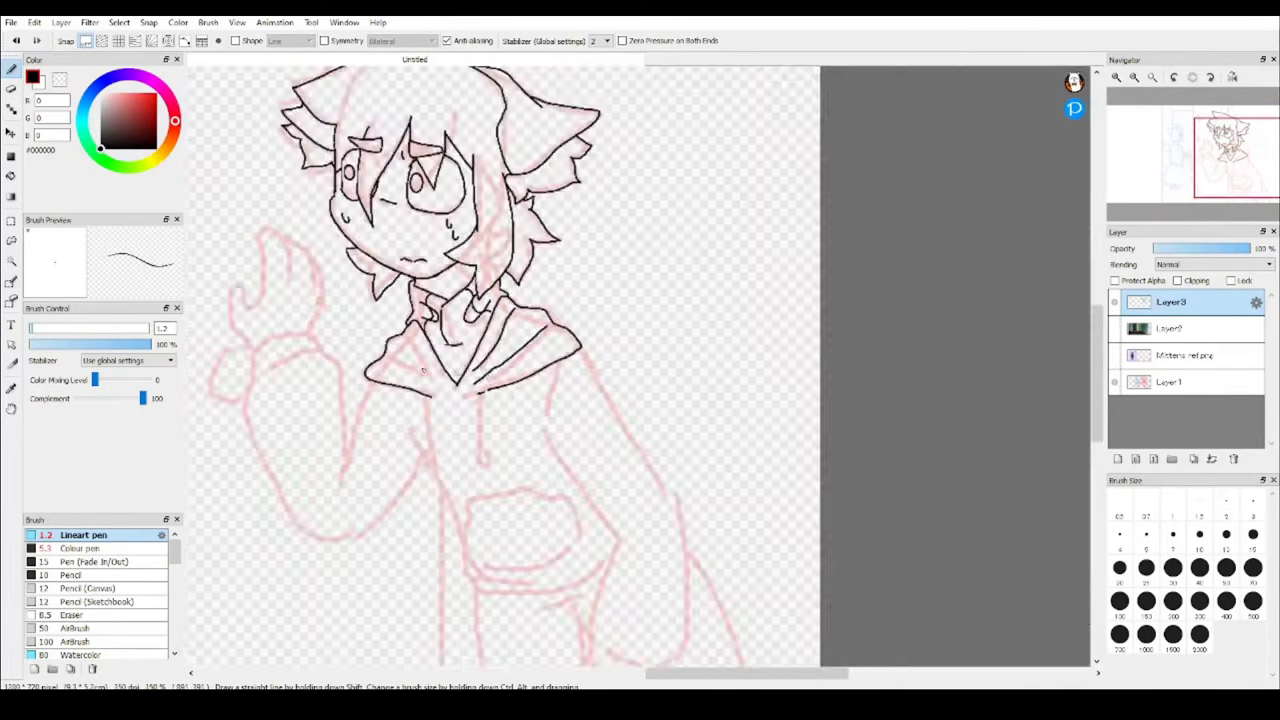
pyautogui.scroll(4, 422, 370)
pyautogui.scroll(-3, 440, 360)
# Ink the two hoodie drawstrings hanging from the hood, each ending in a small oval loop.
pyautogui.scroll(3, 477, 340)
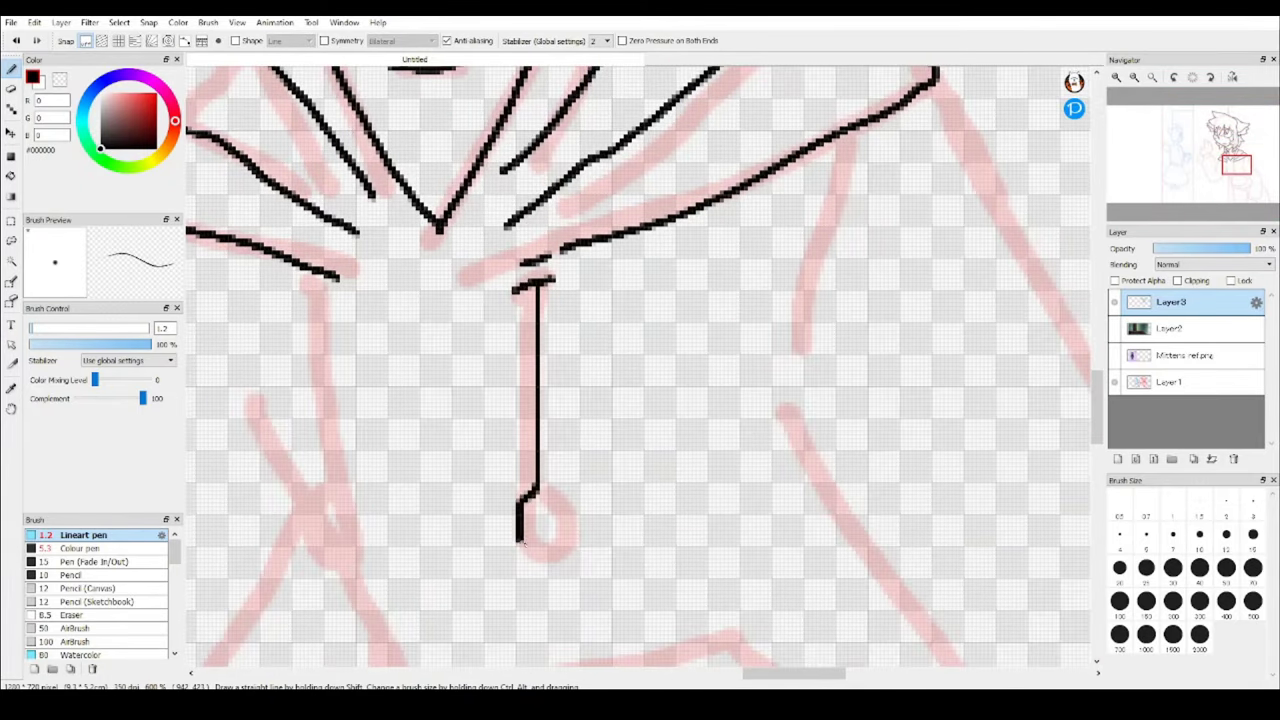
pyautogui.moveTo(518, 540); pyautogui.dragTo(522, 536)
pyautogui.moveTo(349, 313); pyautogui.dragTo(455, 258)
pyautogui.moveTo(456, 466); pyautogui.dragTo(448, 440)
pyautogui.scroll(-3, 448, 440)
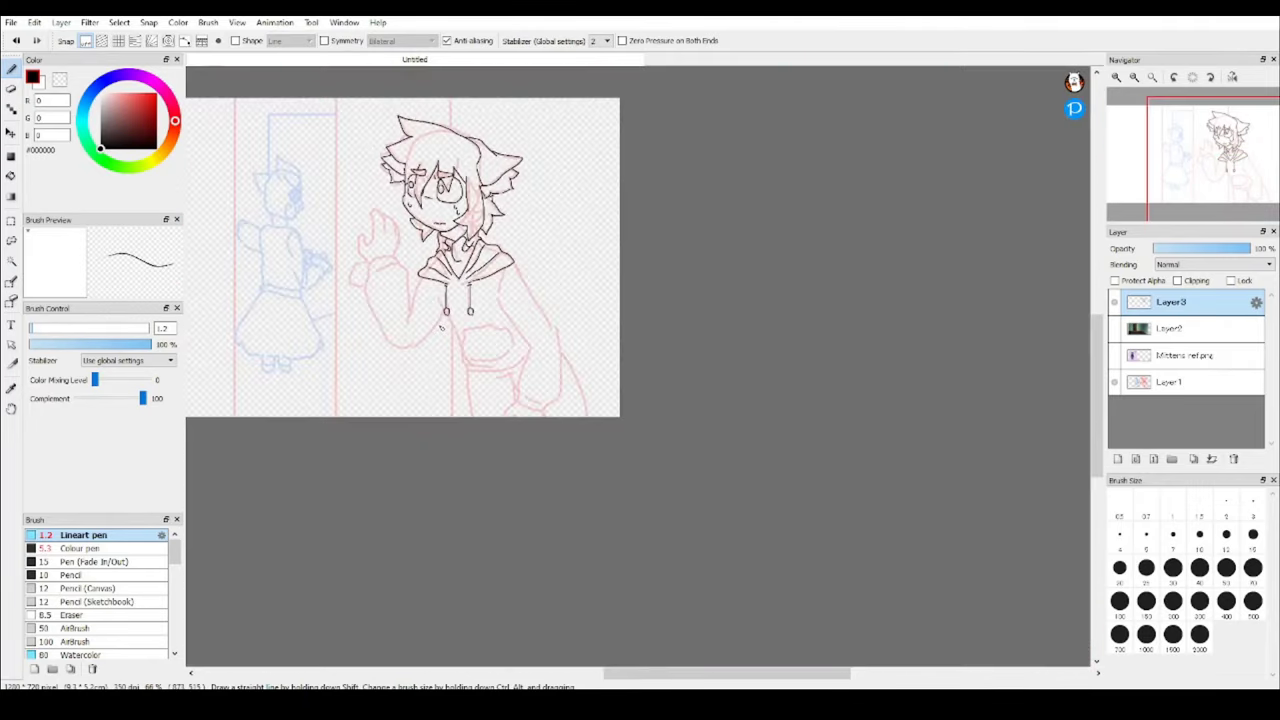
# Ink the hoodie's side from the drawstring end down to the waist, and the waistband along its hem.
pyautogui.scroll(3, 448, 440)
pyautogui.moveTo(414, 285); pyautogui.dragTo(376, 142)
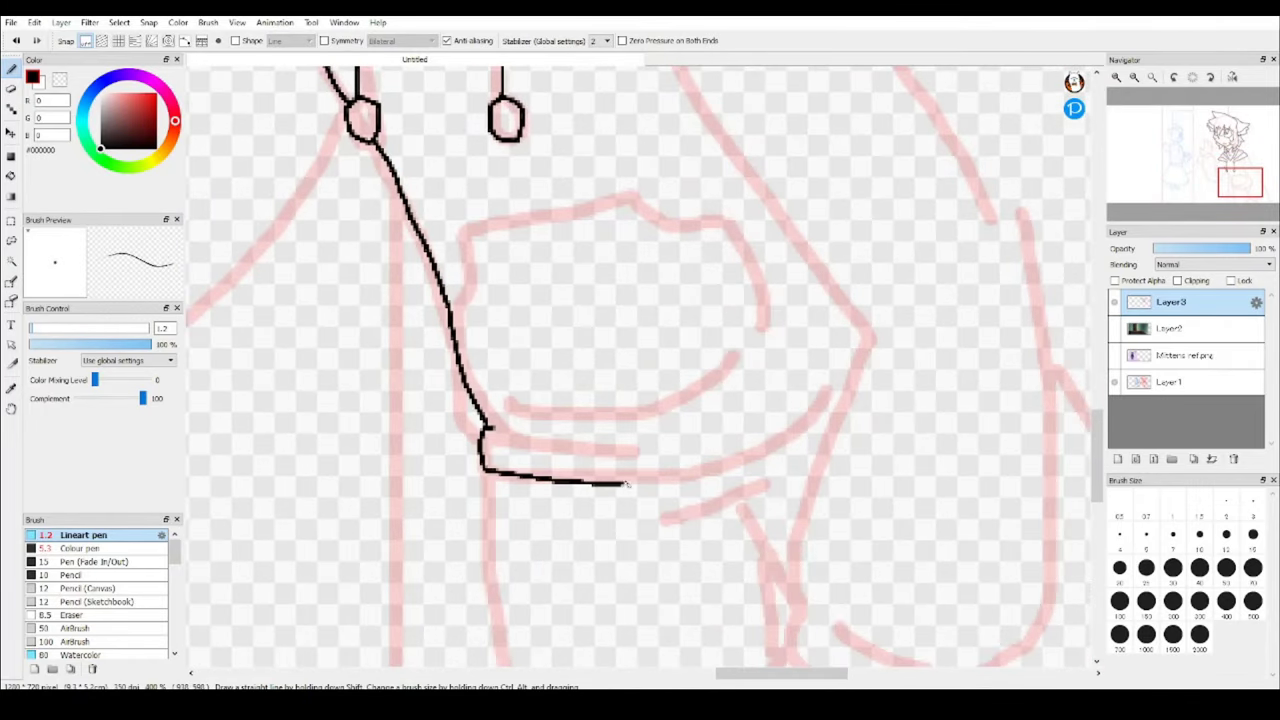
pyautogui.scroll(-2, 634, 441)
pyautogui.scroll(2, 517, 244)
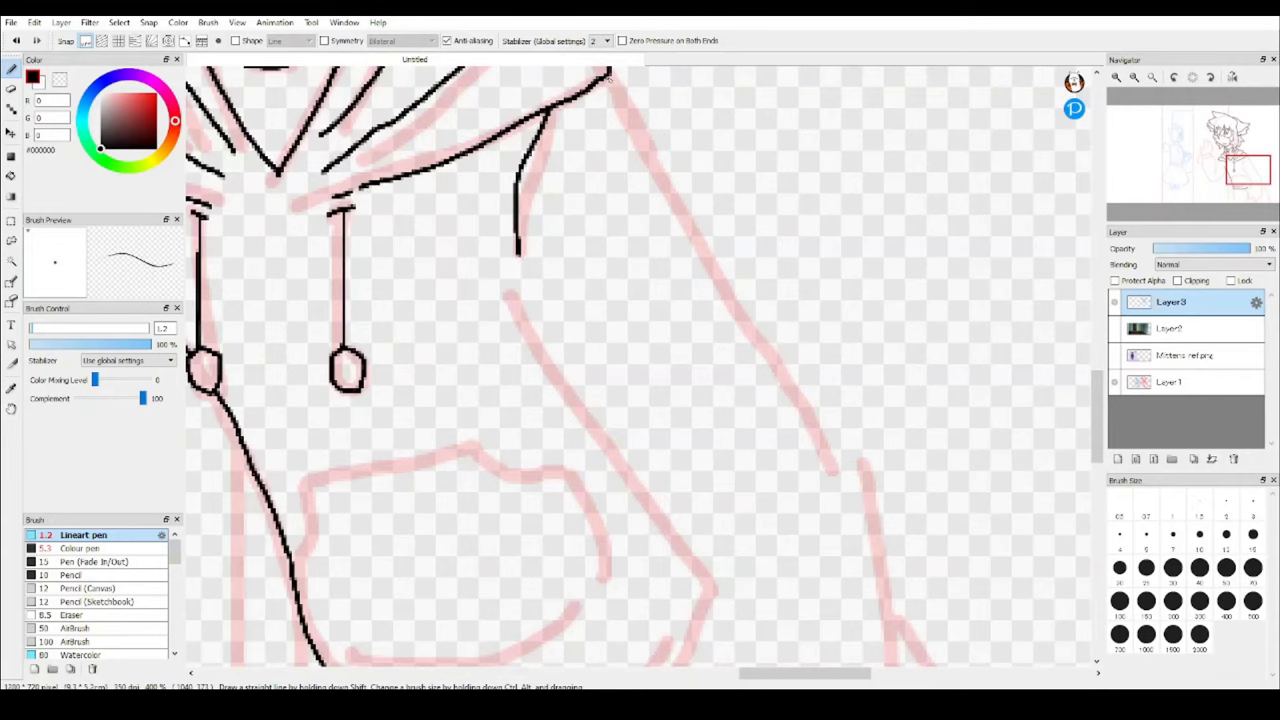
# Ink the lowered arm's sleeve, tracing the outer edge from shoulder to wrist and the inner edge below the elbow.
pyautogui.moveTo(608, 78); pyautogui.dragTo(880, 535)
pyautogui.scroll(-2, 611, 200)
pyautogui.scroll(1, 632, 230)
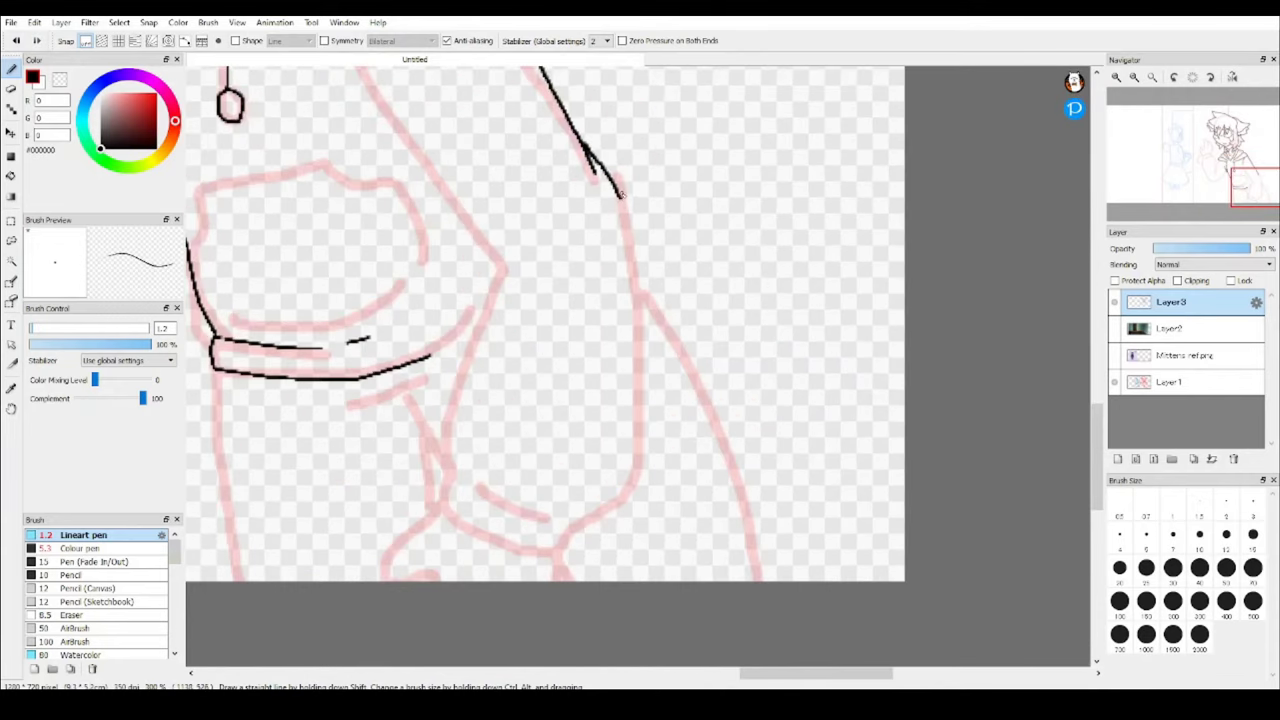
pyautogui.moveTo(628, 498); pyautogui.dragTo(578, 523)
pyautogui.moveTo(458, 475); pyautogui.dragTo(540, 399)
# Ink the cuff of the lowered sleeve and the part of the hand showing beneath it.
pyautogui.scroll(-1, 645, 122)
pyautogui.scroll(3, 645, 122)
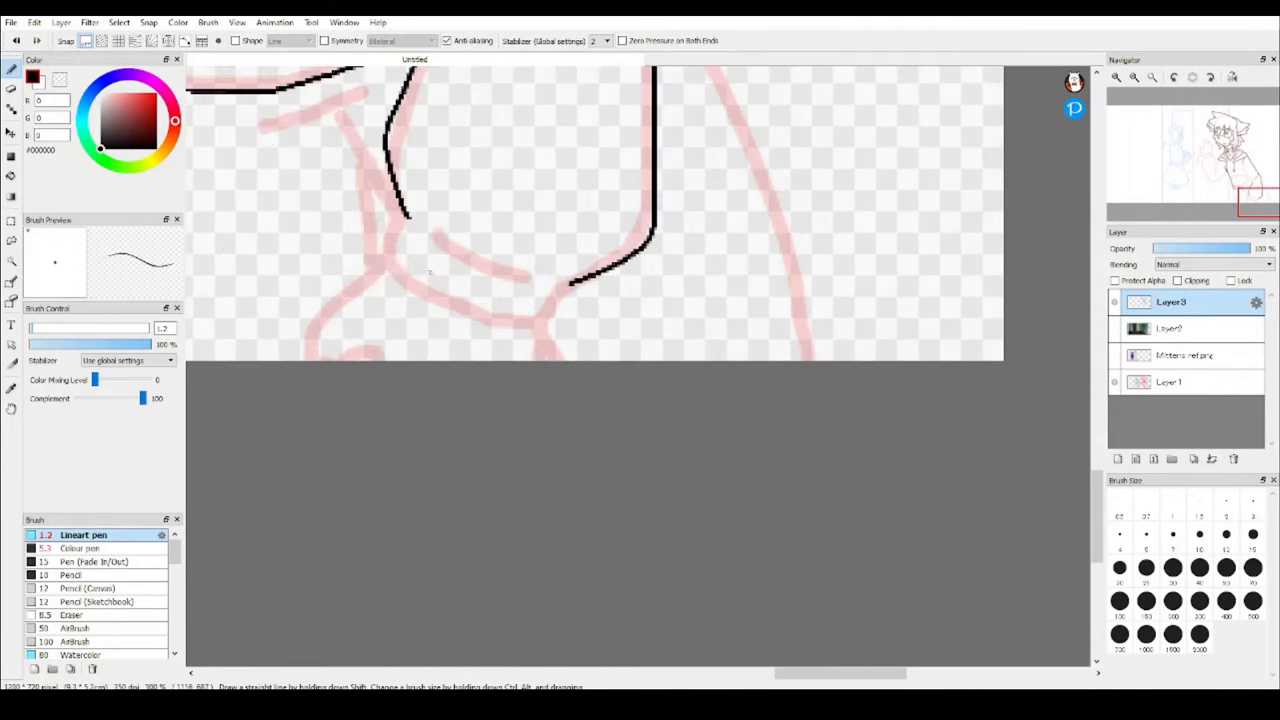
pyautogui.moveTo(697, 404)
pyautogui.mouseDown()
pyautogui.moveTo(440, 198)
pyautogui.moveTo(412, 275)
pyautogui.moveTo(488, 238)
pyautogui.moveTo(540, 470)
pyautogui.mouseUp()
pyautogui.scroll(-1, 437, 198)
pyautogui.scroll(1, 495, 207)
pyautogui.scroll(1, 497, 212)
pyautogui.scroll(-1, 600, 500)
pyautogui.scroll(1, 640, 413)
pyautogui.scroll(-3, 640, 413)
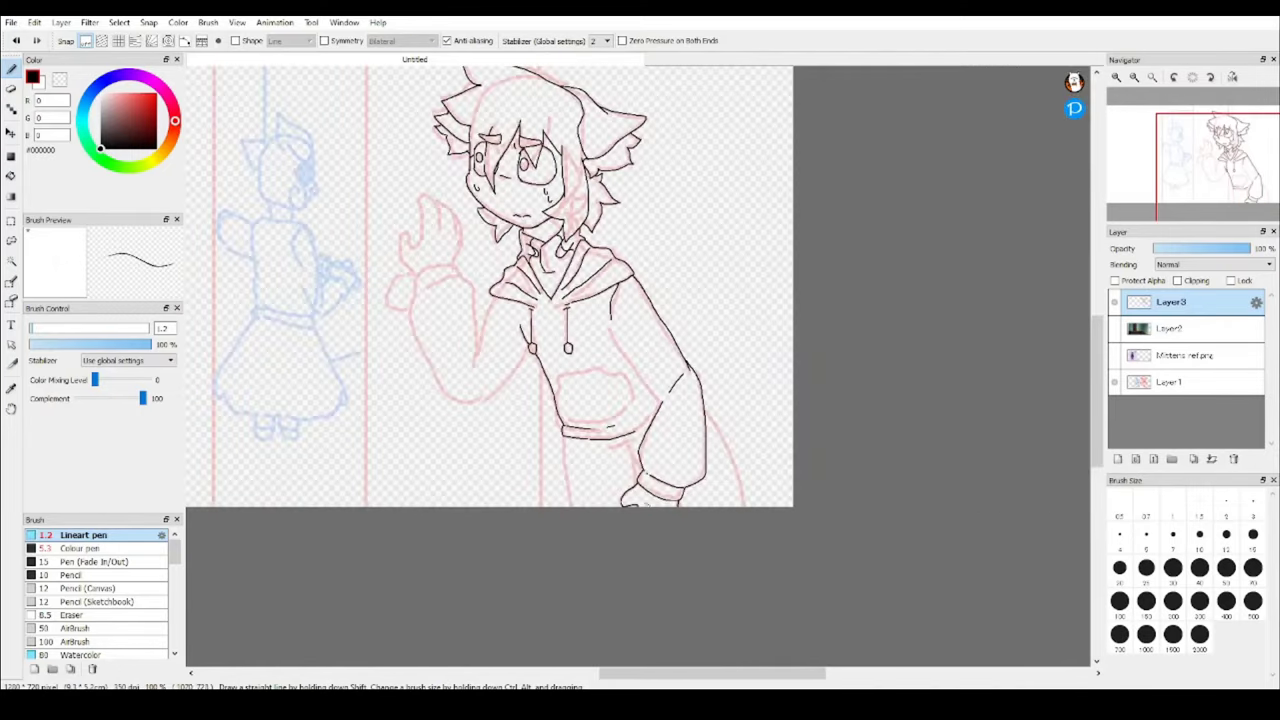
# Ink the leg lines and fold below the hoodie's hem, plus the long curve behind the lowered sleeve.
pyautogui.scroll(2, 600, 450)
pyautogui.scroll(-2, 620, 480)
pyautogui.scroll(2, 672, 543)
pyautogui.scroll(1, 672, 543)
pyautogui.moveTo(466, 289); pyautogui.dragTo(556, 288)
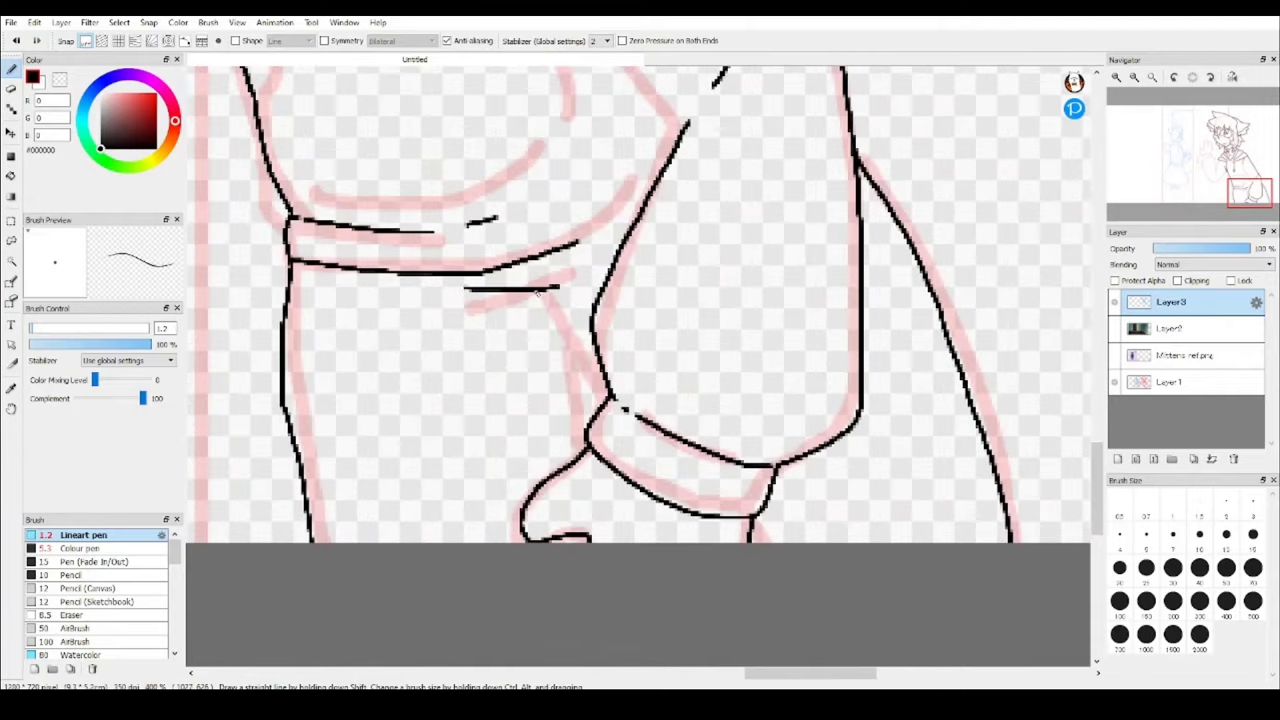
pyautogui.moveTo(575, 410); pyautogui.dragTo(578, 460)
# Ink the closed outline of the front pocket on the hoodie.
pyautogui.scroll(-2, 578, 460)
pyautogui.scroll(3, 460, 486)
pyautogui.moveTo(460, 486)
pyautogui.mouseDown()
pyautogui.moveTo(569, 511)
pyautogui.moveTo(880, 398)
pyautogui.moveTo(805, 210)
pyautogui.moveTo(428, 284)
pyautogui.mouseUp()
pyautogui.scroll(-2, 773, 423)
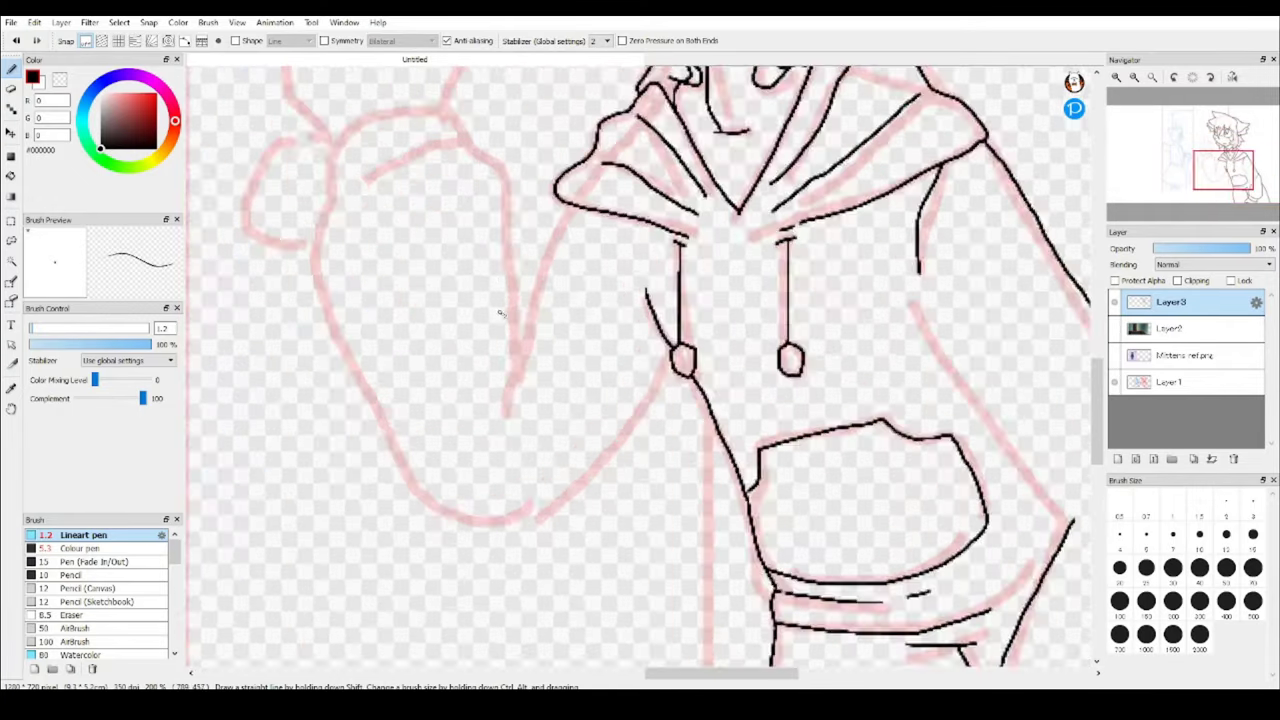
# Ink the raised arm's outer contour from the drawstring around the elbow to the wrist, and add the sleeve cuff.
pyautogui.scroll(1, 773, 423)
pyautogui.scroll(-2, 773, 423)
pyautogui.scroll(2, 773, 423)
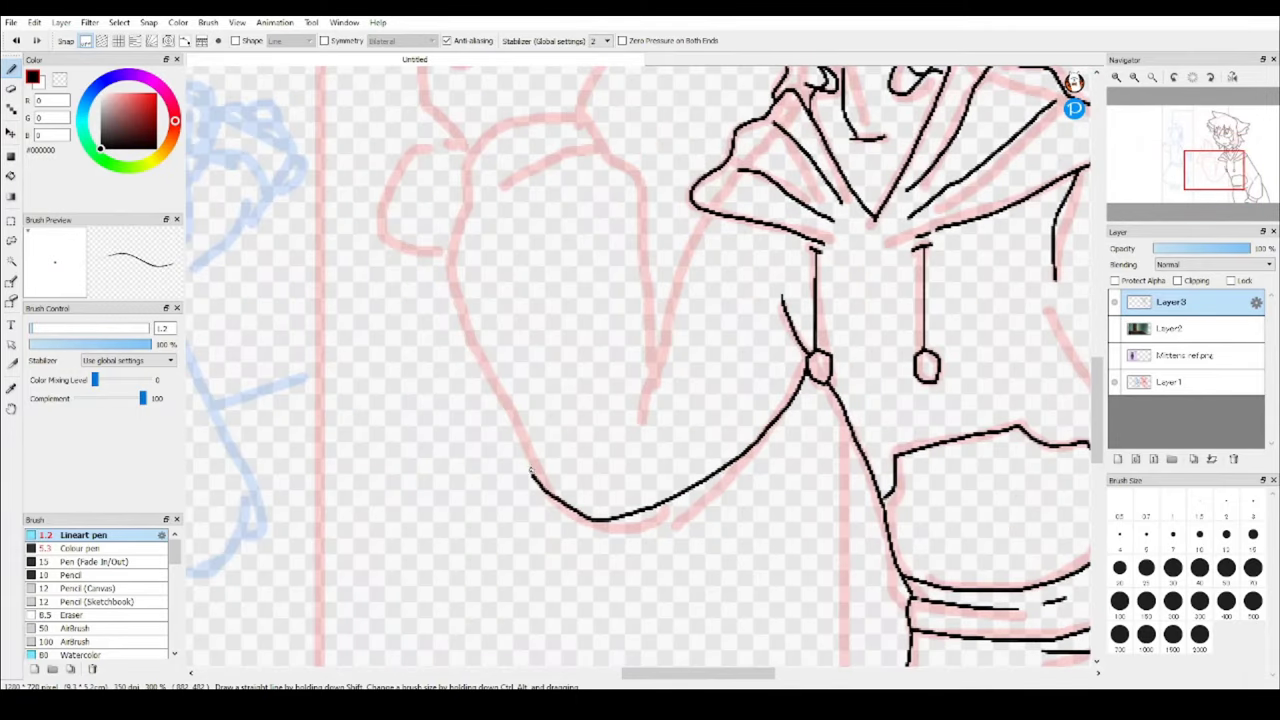
pyautogui.scroll(-3, 442, 238)
pyautogui.moveTo(530, 470)
pyautogui.mouseDown()
pyautogui.moveTo(449, 233)
pyautogui.moveTo(449, 259)
pyautogui.moveTo(555, 160)
pyautogui.moveTo(482, 258)
pyautogui.mouseUp()
pyautogui.scroll(4, 442, 238)
pyautogui.scroll(-2, 482, 258)
pyautogui.scroll(1, 482, 258)
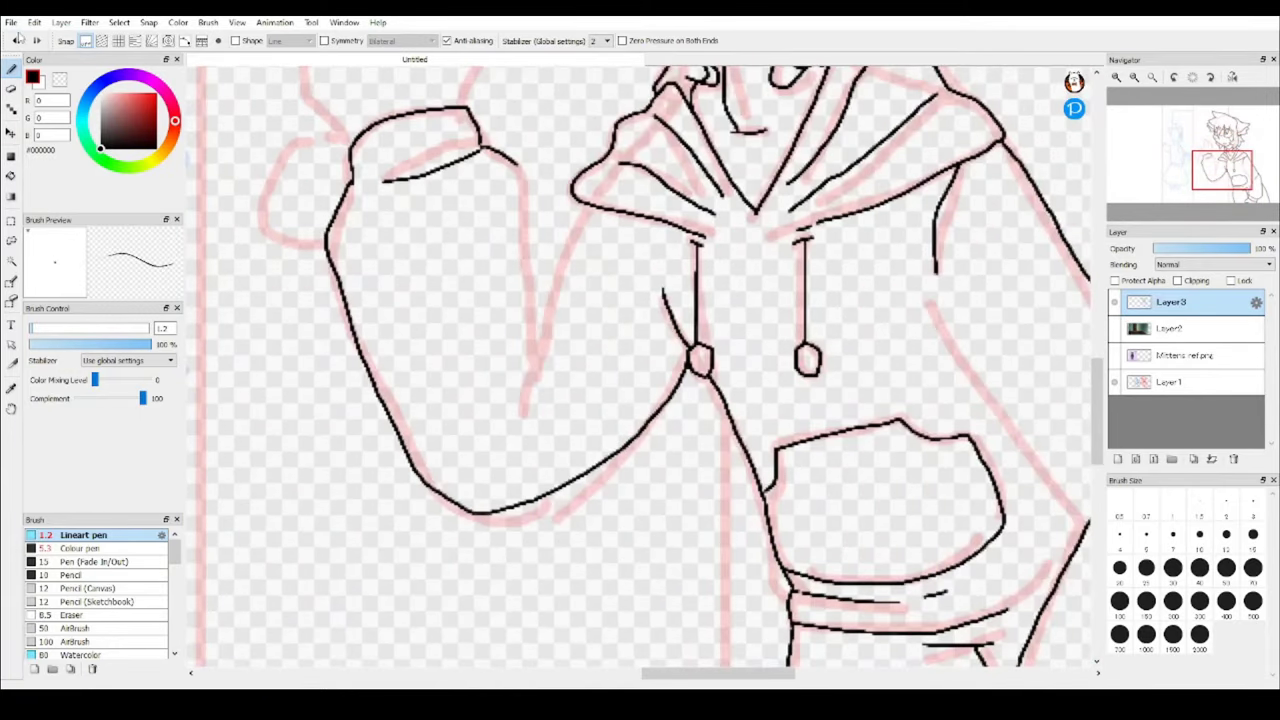
# Ink the raised sleeve's inner edges so they meet between forearm and upper arm, ending in a short crease.
pyautogui.scroll(1, 505, 368)
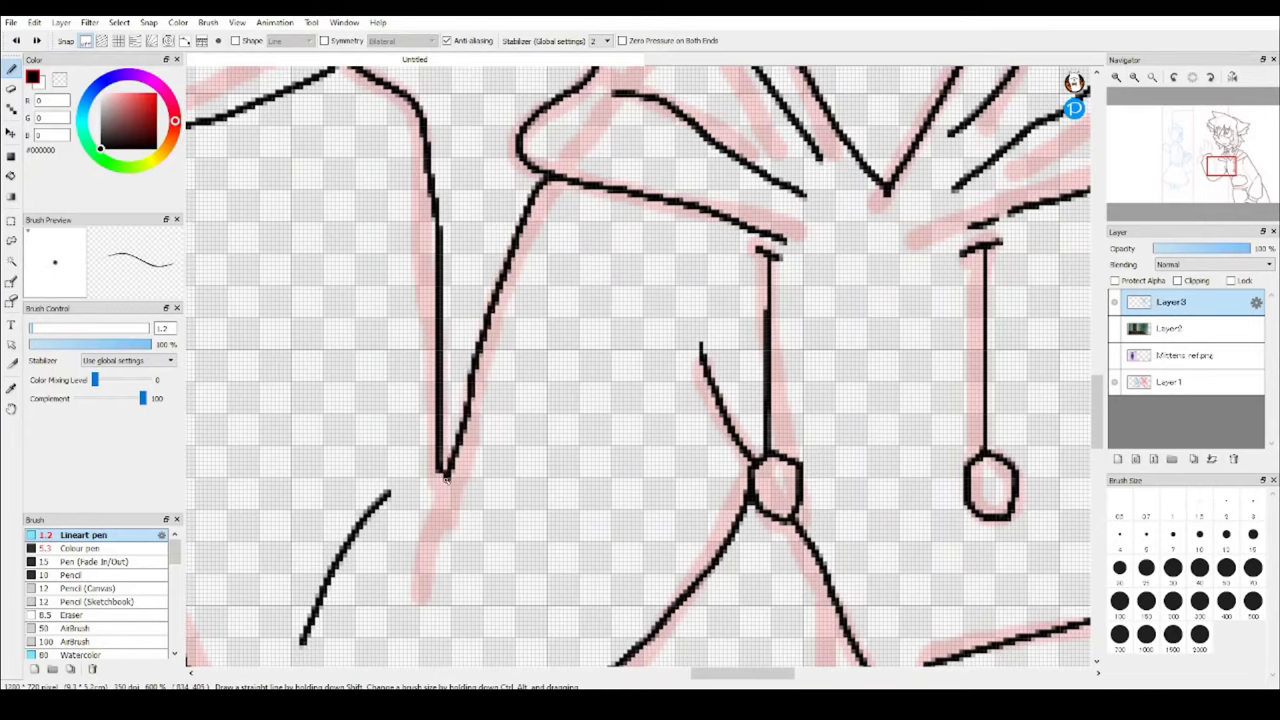
pyautogui.scroll(-1, 505, 368)
pyautogui.scroll(1, 508, 338)
pyautogui.press('e')
pyautogui.moveTo(400, 445)
pyautogui.mouseDown()
pyautogui.moveTo(508, 338)
pyautogui.moveTo(566, 102)
pyautogui.mouseUp()
pyautogui.press('b')
pyautogui.scroll(-4, 472, 372)
pyautogui.moveTo(418, 592)
pyautogui.mouseDown()
pyautogui.moveTo(472, 372)
pyautogui.moveTo(456, 490)
pyautogui.mouseUp()
pyautogui.scroll(3, 455, 490)
pyautogui.hotkey('ctrl', 'z')
pyautogui.scroll(-4, 640, 370)
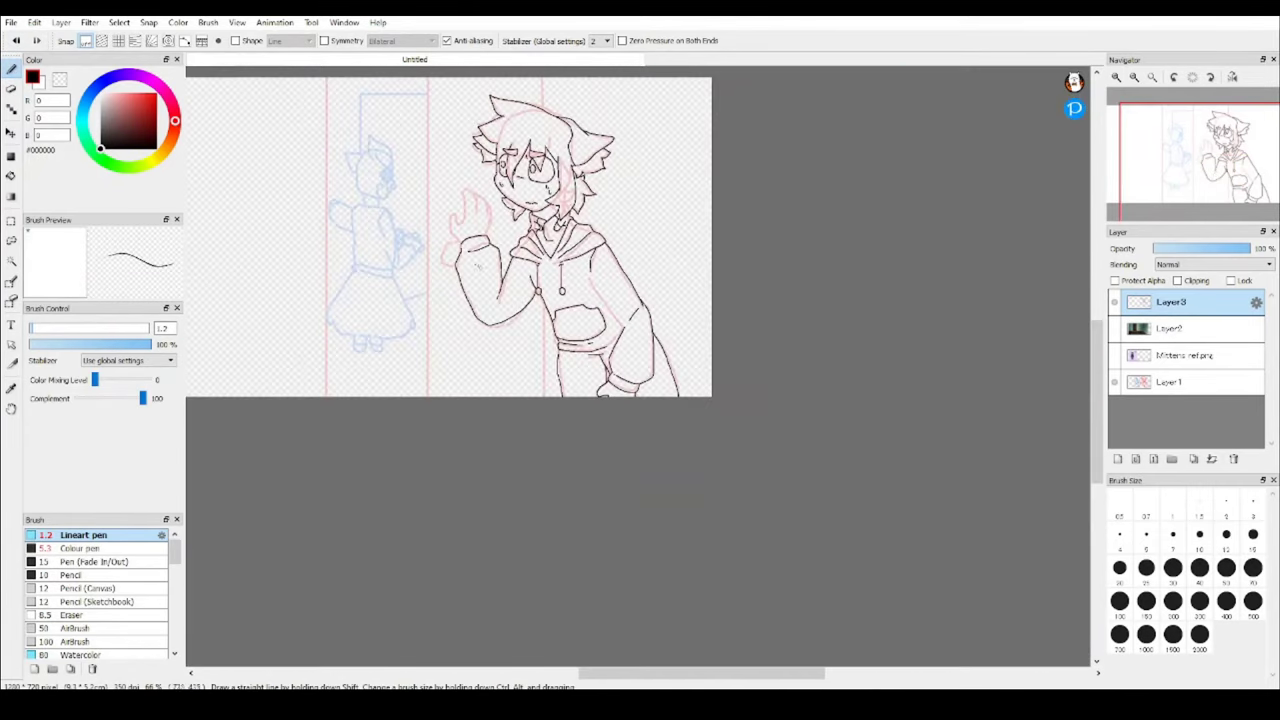
# Ink the thumb and the long first finger of the raised hand above the cuff.
pyautogui.scroll(6, 410, 388)
pyautogui.moveTo(505, 480); pyautogui.dragTo(410, 388)
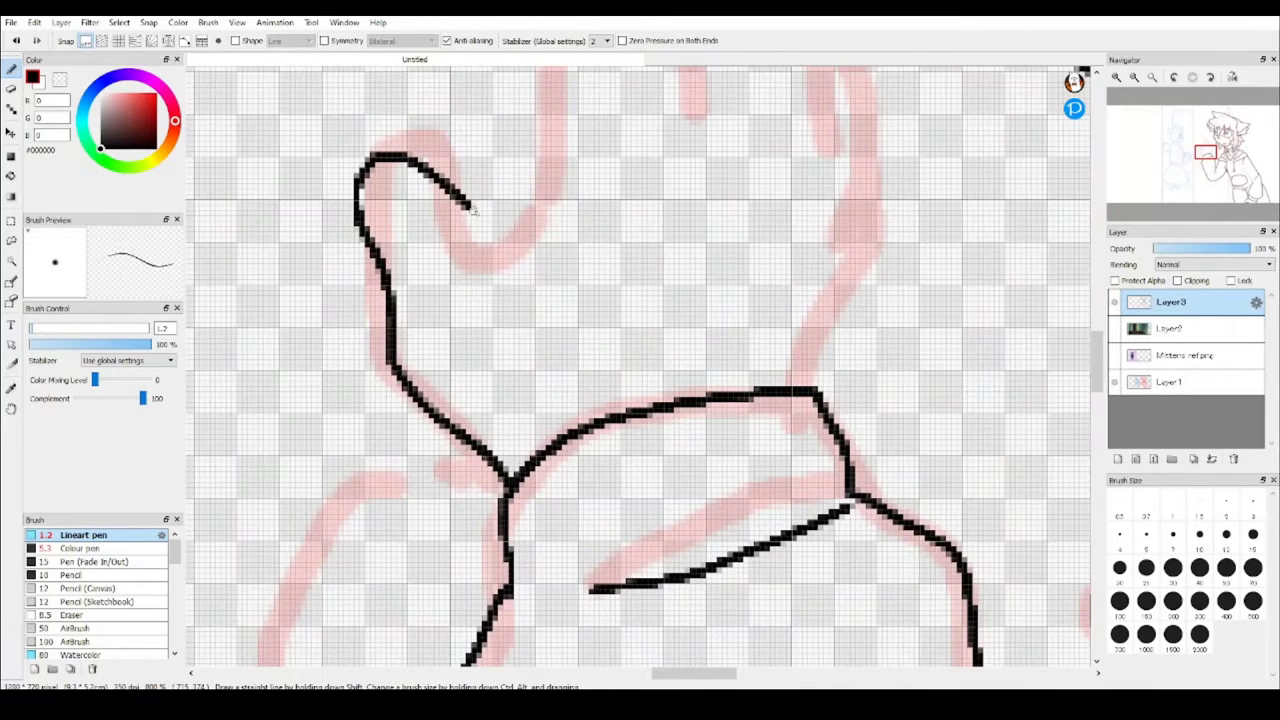
pyautogui.scroll(-3, 474, 209)
pyautogui.scroll(2, 474, 209)
pyautogui.moveTo(497, 395); pyautogui.dragTo(465, 216)
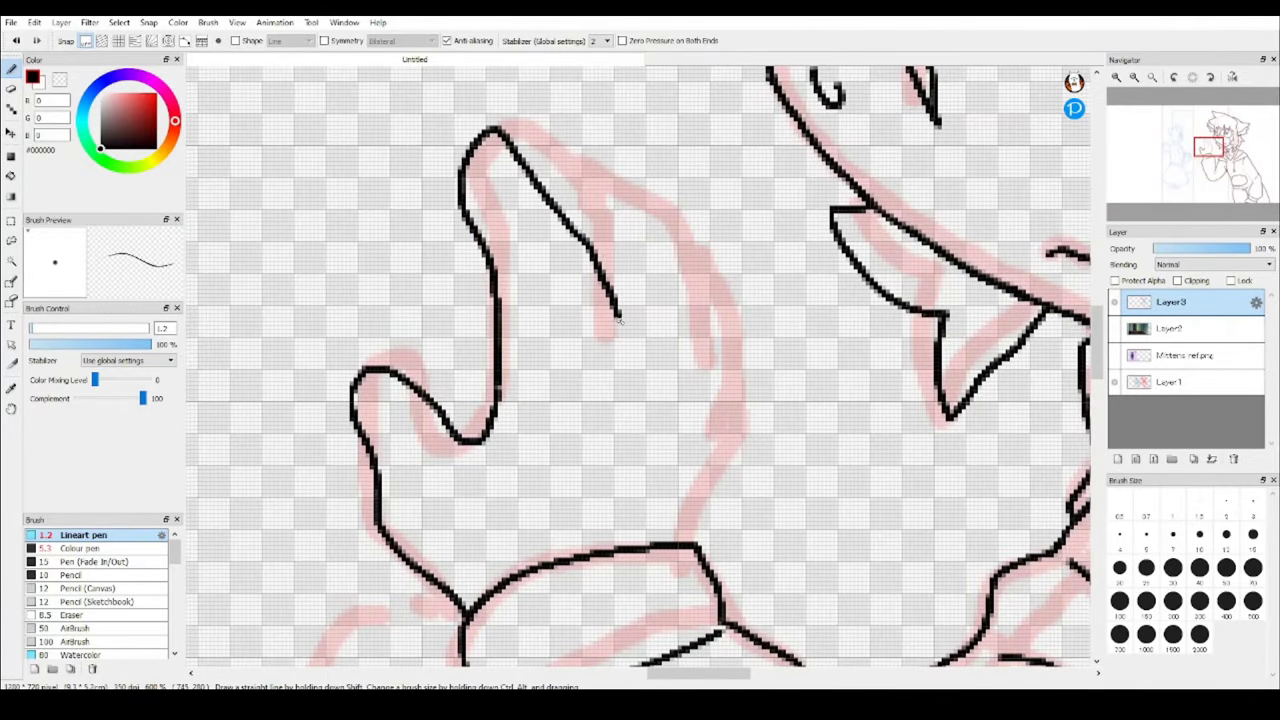
# Ink the two curved finger lines branching from the first finger of the raised hand.
pyautogui.hotkey('ctrl', 'alt', 'c')
pyautogui.press('Escape')
pyautogui.hotkey('ctrl', 'z')
pyautogui.scroll(-3, 723, 356)
pyautogui.scroll(4, 398, 206)
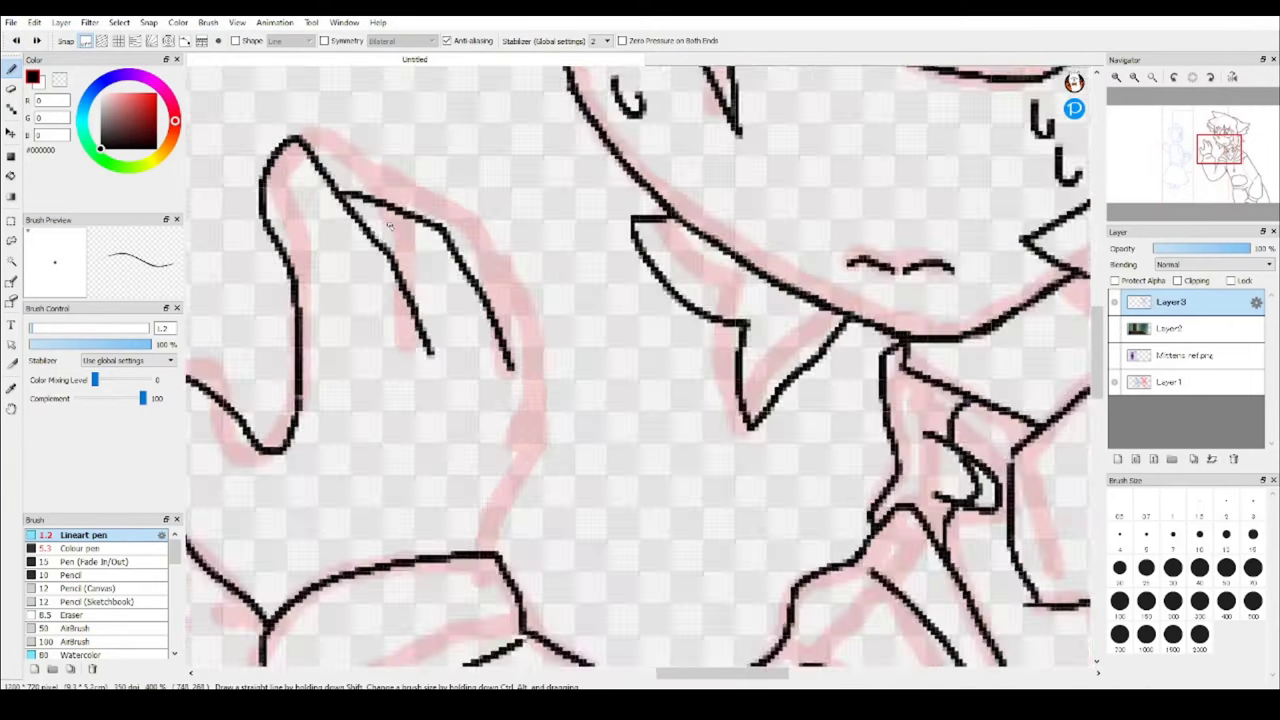
pyautogui.hotkey('ctrl', 'z')
pyautogui.hotkey('ctrl', 'z')
pyautogui.moveTo(370, 198)
pyautogui.mouseDown()
pyautogui.moveTo(433, 197)
pyautogui.moveTo(435, 180)
pyautogui.moveTo(474, 232)
pyautogui.mouseUp()
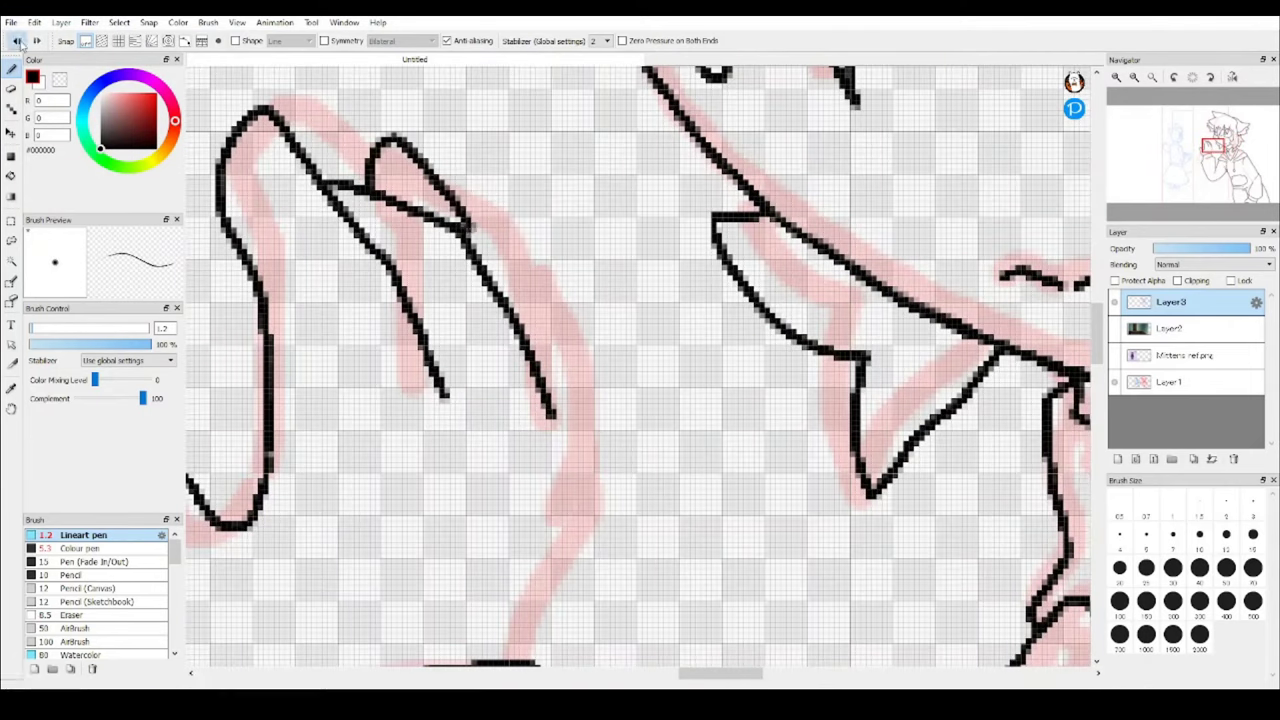
# Ink the outer edge of the raised hand from the last finger down to the cuff.
pyautogui.scroll(-2, 474, 232)
pyautogui.moveTo(513, 283); pyautogui.dragTo(512, 158)
pyautogui.hotkey('ctrl', 'z')
pyautogui.scroll(1, 436, 132)
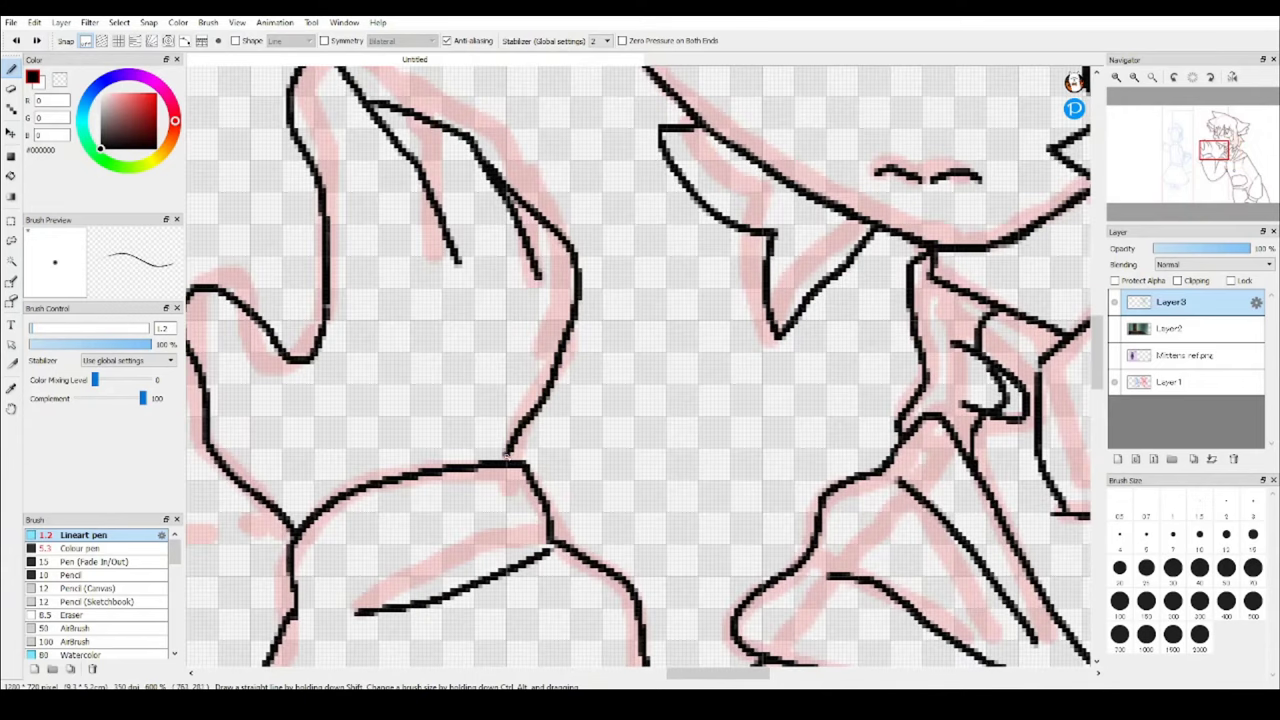
# Hide the Layer1 sketch and examine the hoodie character's lineart on its own.
pyautogui.scroll(-6, 507, 455)
pyautogui.scroll(4, 723, 382)
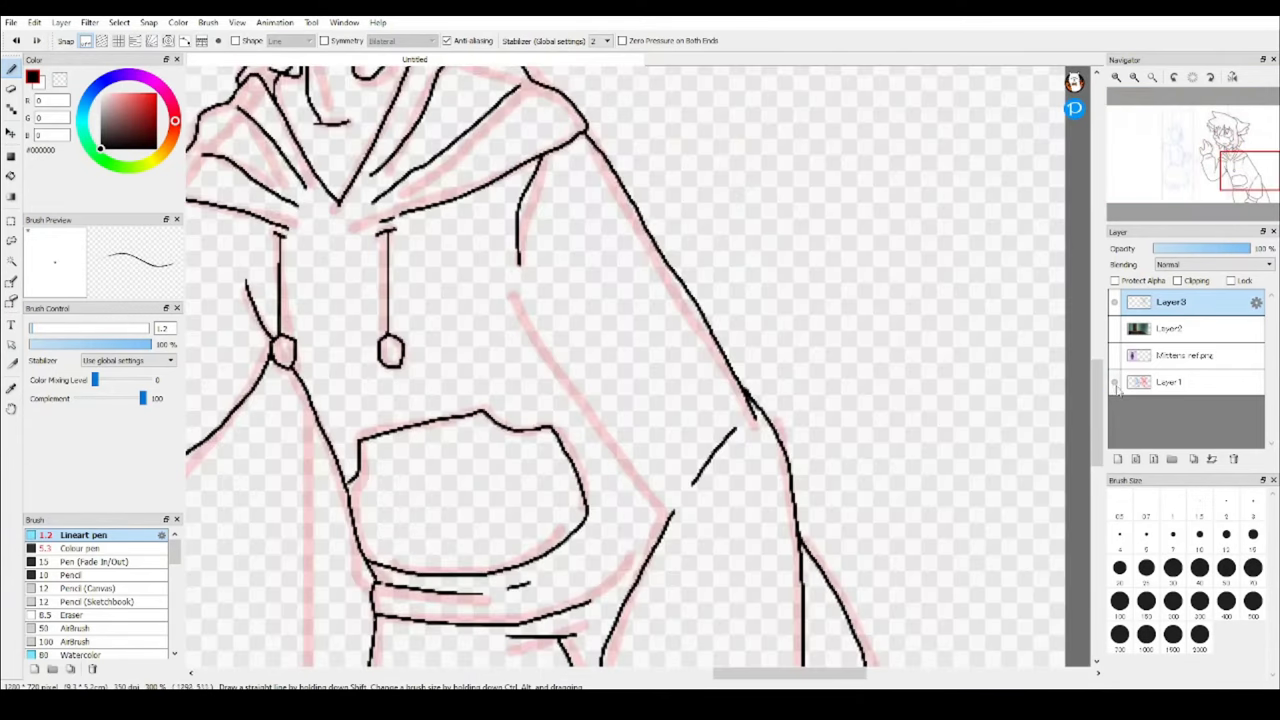
pyautogui.scroll(-4, 548, 357)
pyautogui.scroll(3, 548, 357)
pyautogui.scroll(-3, 623, 283)
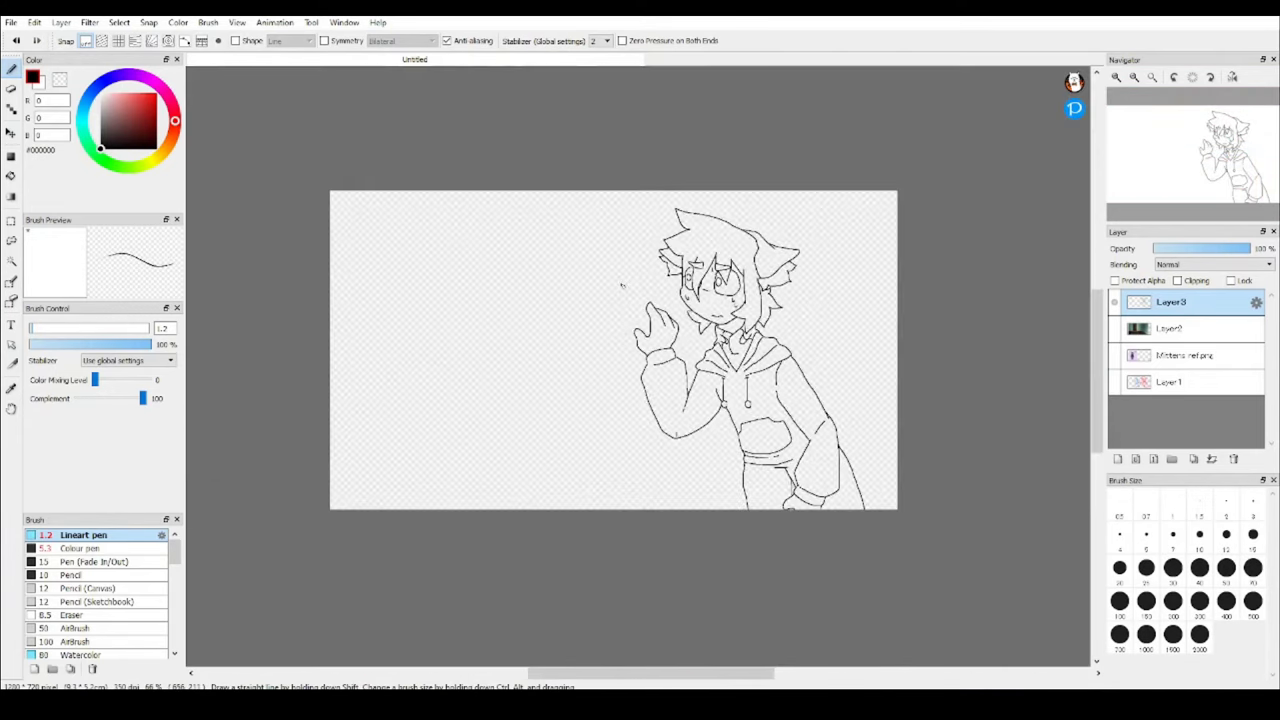
# Add a new layer above Layer3 and ink the jaw curve of the small blue-sketched figure.
pyautogui.scroll(4, 1005, 450)
pyautogui.hotkey('ctrl', 'shift', 'n')
pyautogui.scroll(3, 613, 342)
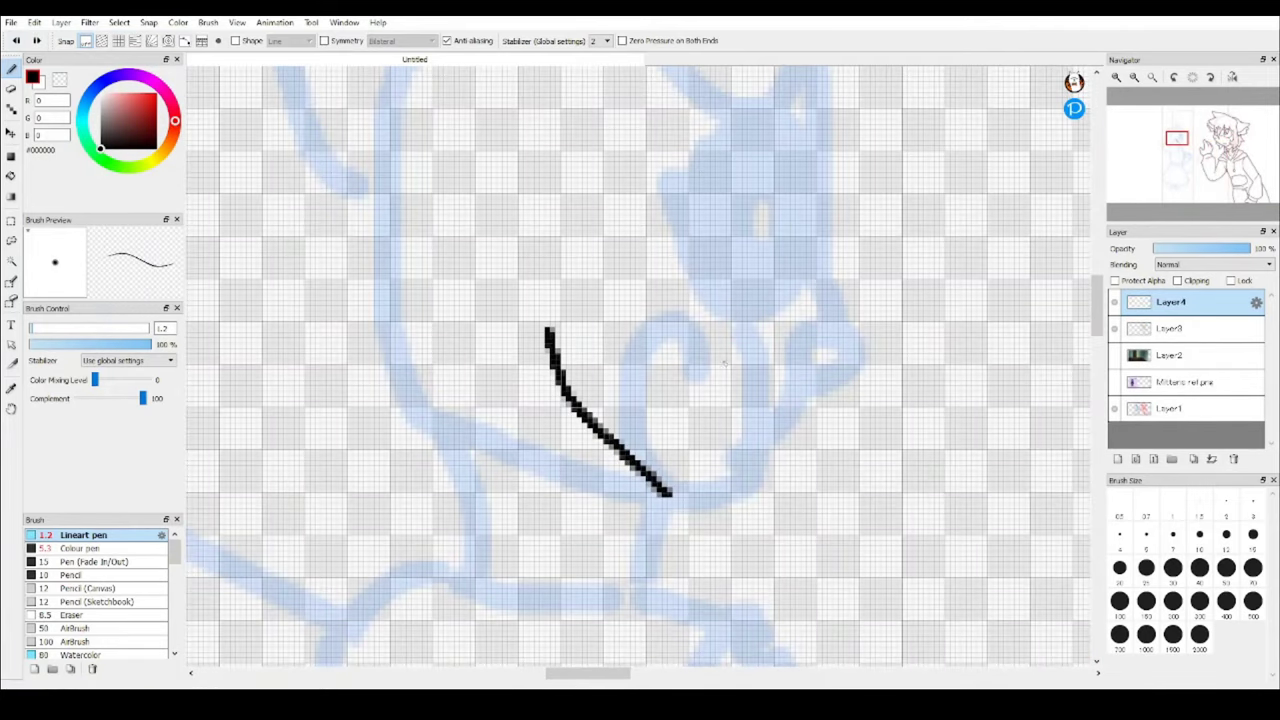
pyautogui.hotkey('ctrl', 'z')
pyautogui.moveTo(824, 314)
pyautogui.mouseDown()
pyautogui.moveTo(830, 370)
pyautogui.moveTo(818, 343)
pyautogui.mouseUp()
pyautogui.scroll(-3, 751, 326)
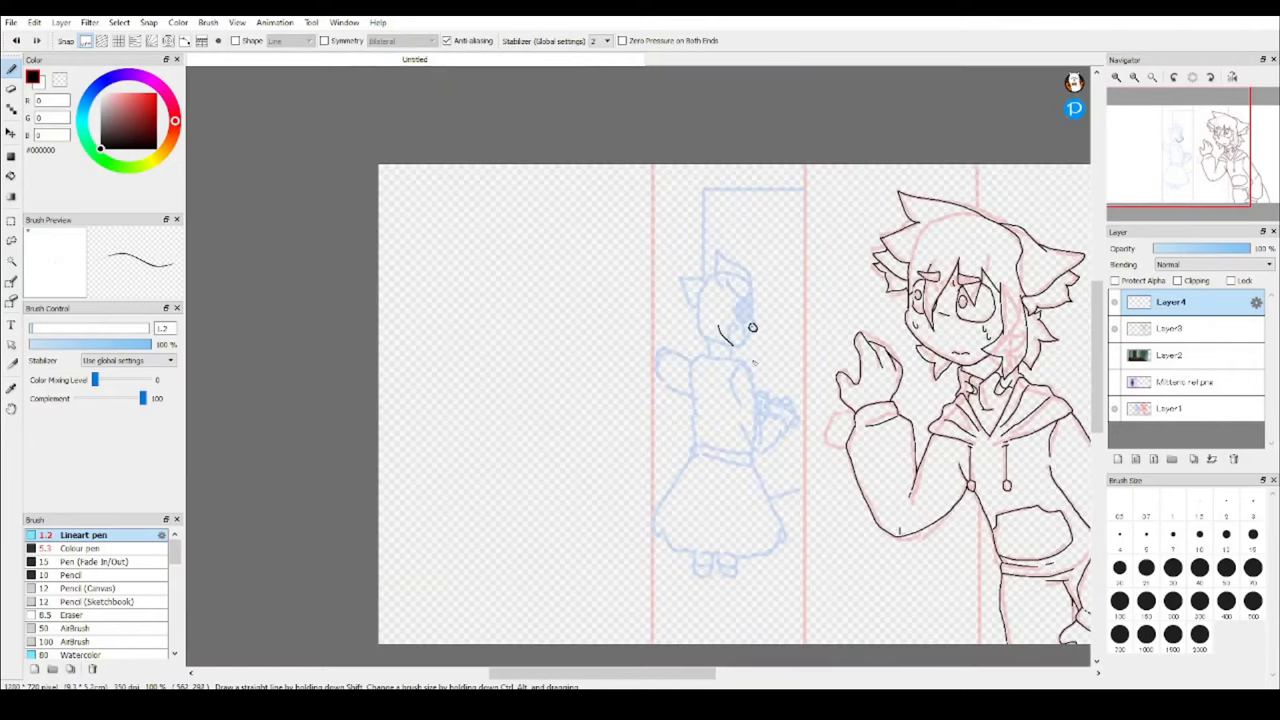
pyautogui.scroll(3, 808, 366)
pyautogui.hotkey('ctrl', 'z')
pyautogui.scroll(-1, 808, 366)
pyautogui.moveTo(694, 262)
pyautogui.mouseDown()
pyautogui.moveTo(800, 230)
pyautogui.moveTo(865, 325)
pyautogui.mouseUp()
pyautogui.scroll(-2, 865, 325)
pyautogui.hotkey('ctrl', 'z')
pyautogui.hotkey('ctrl', 'z')
pyautogui.hotkey('ctrl', 'z')
# Ink the small figure's swept fringe and the band of hair curving over the back of the head.
pyautogui.scroll(2, 500, 250)
pyautogui.moveTo(447, 246); pyautogui.dragTo(521, 173)
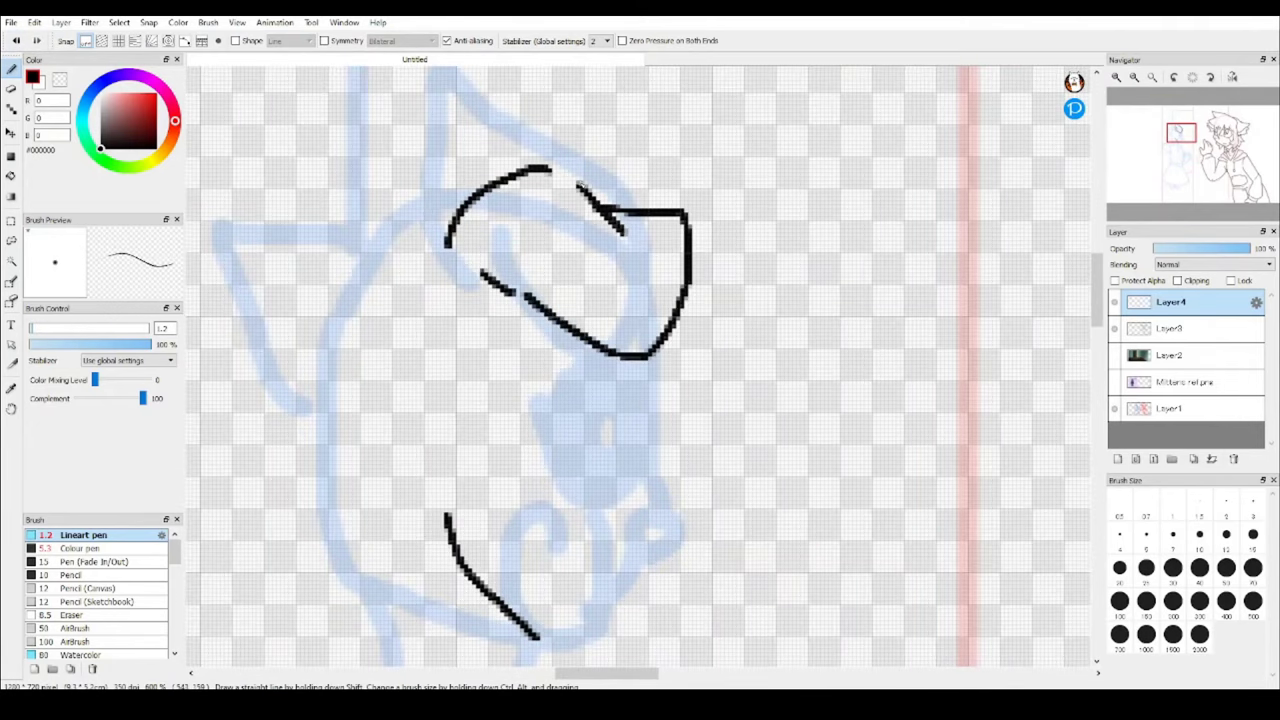
pyautogui.scroll(-2, 420, 240)
pyautogui.scroll(2, 560, 94)
pyautogui.moveTo(560, 94)
pyautogui.mouseDown()
pyautogui.moveTo(478, 138)
pyautogui.moveTo(422, 272)
pyautogui.mouseUp()
pyautogui.scroll(-2, 422, 272)
pyautogui.scroll(2, 527, 425)
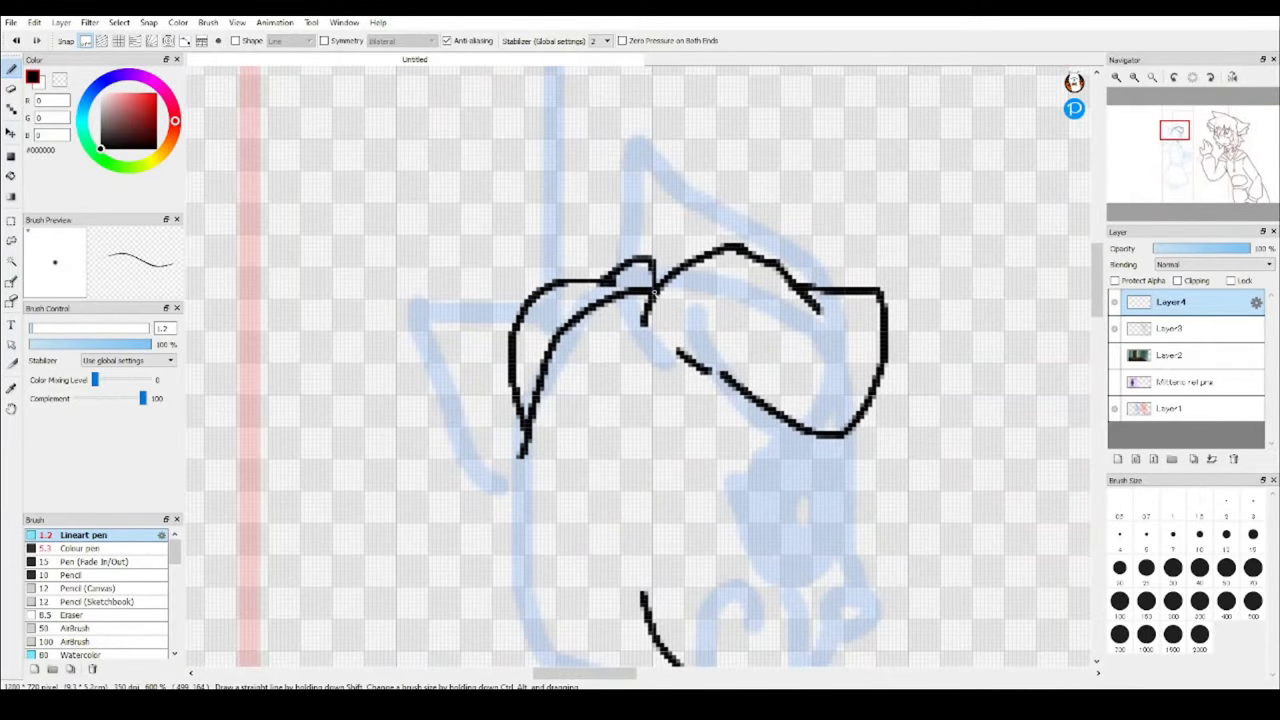
# Ink the back of the small figure's head and both sides of the neck.
pyautogui.scroll(-2, 640, 360)
pyautogui.moveTo(560, 150); pyautogui.dragTo(572, 224)
pyautogui.scroll(-2, 572, 224)
pyautogui.scroll(2, 600, 300)
pyautogui.moveTo(700, 332); pyautogui.dragTo(712, 368)
pyautogui.scroll(-6, 690, 370)
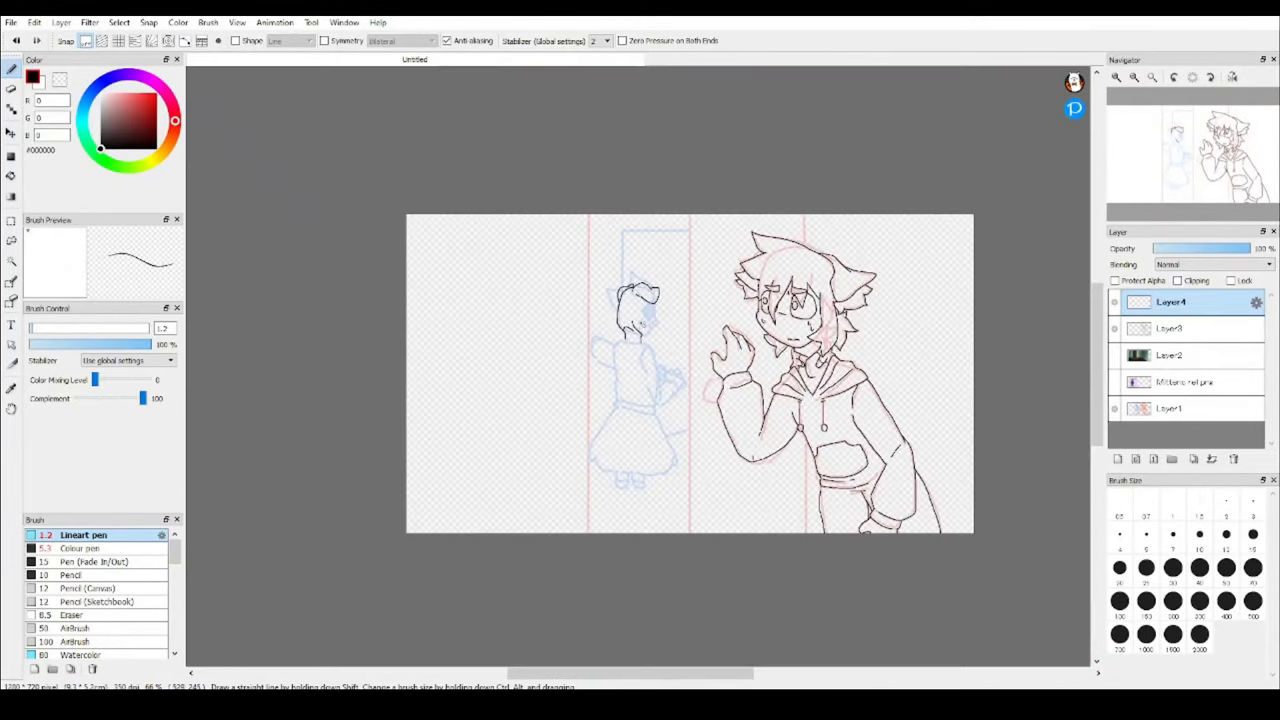
# Ink the curled lock of hair hanging from the fringe at the front of the small figure's face.
pyautogui.scroll(6, 640, 300)
pyautogui.moveTo(560, 90)
pyautogui.mouseDown()
pyautogui.moveTo(735, 300)
pyautogui.moveTo(690, 320)
pyautogui.mouseUp()
pyautogui.scroll(-2, 698, 230)
pyautogui.scroll(2, 698, 230)
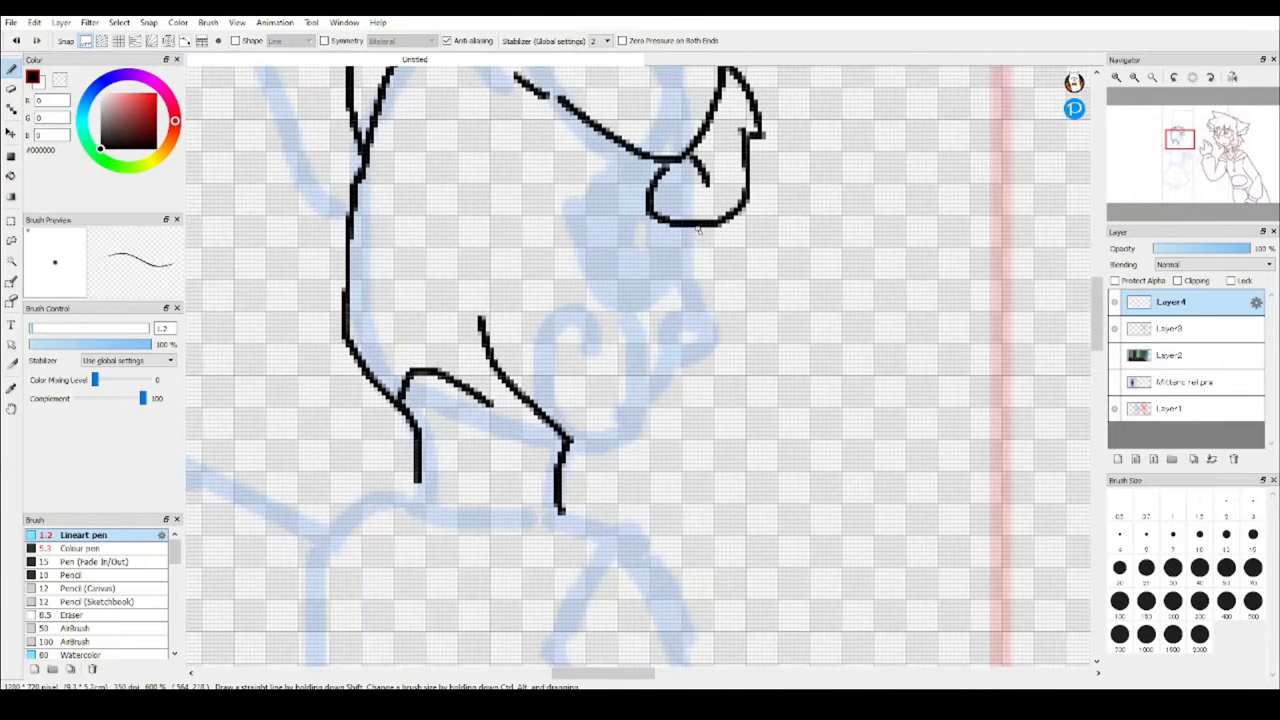
# Ink the small figure's face profile down to the chin and the large oval eye with lashes.
pyautogui.scroll(1, 601, 444)
pyautogui.click(13, 42)
pyautogui.moveTo(515, 328); pyautogui.dragTo(652, 400)
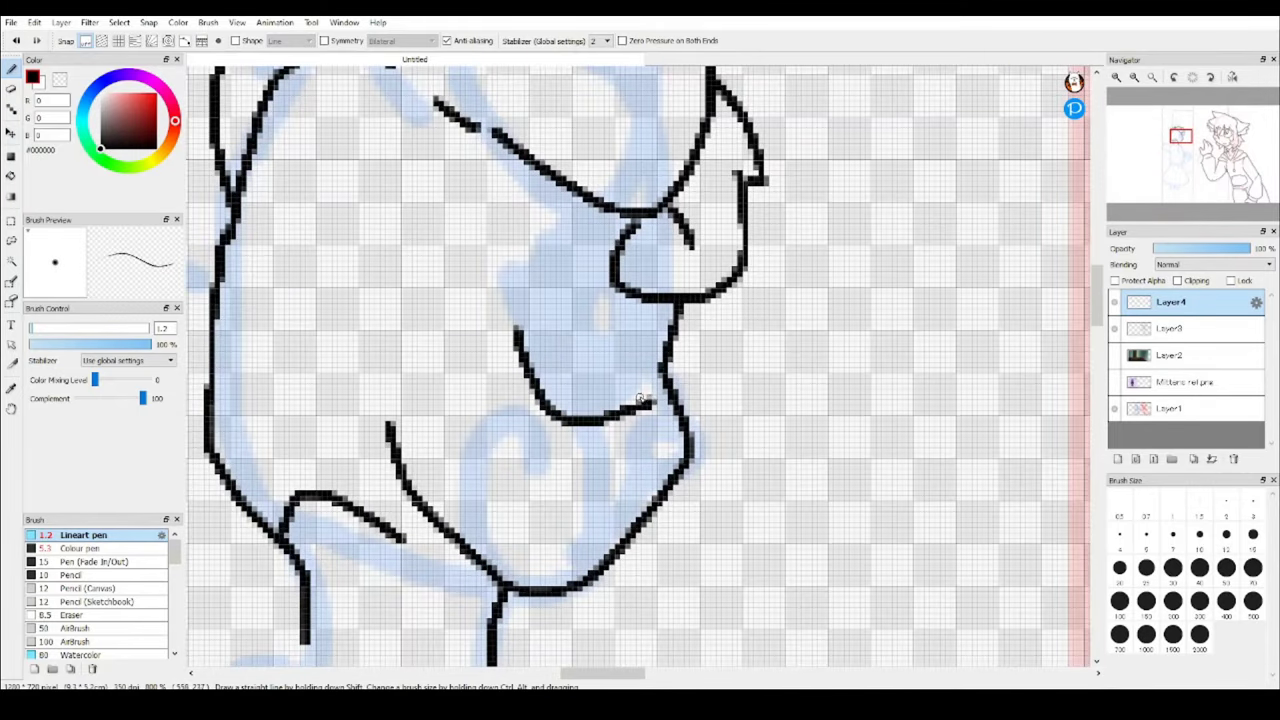
pyautogui.scroll(2, 531, 307)
pyautogui.scroll(-6, 600, 300)
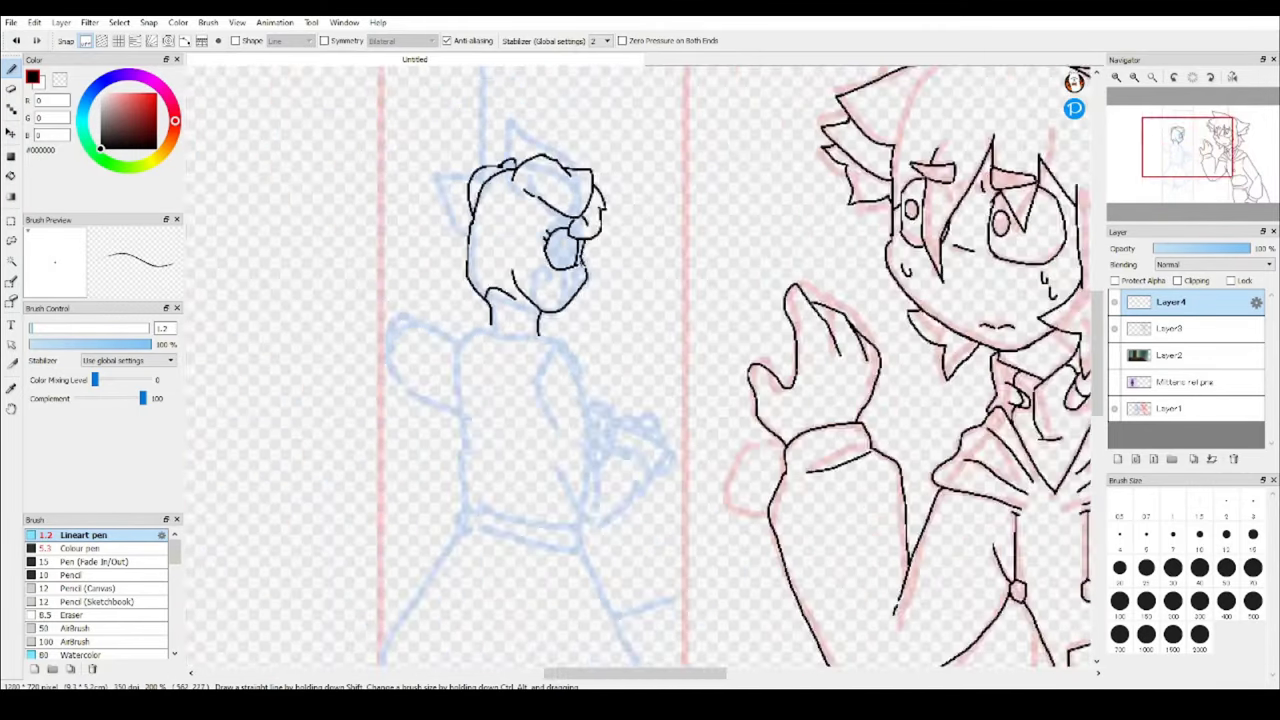
# Ink a small loop at the protruding tip of the small figure's face, below the eye.
pyautogui.scroll(5, 622, 289)
pyautogui.scroll(-5, 622, 289)
pyautogui.scroll(5, 645, 326)
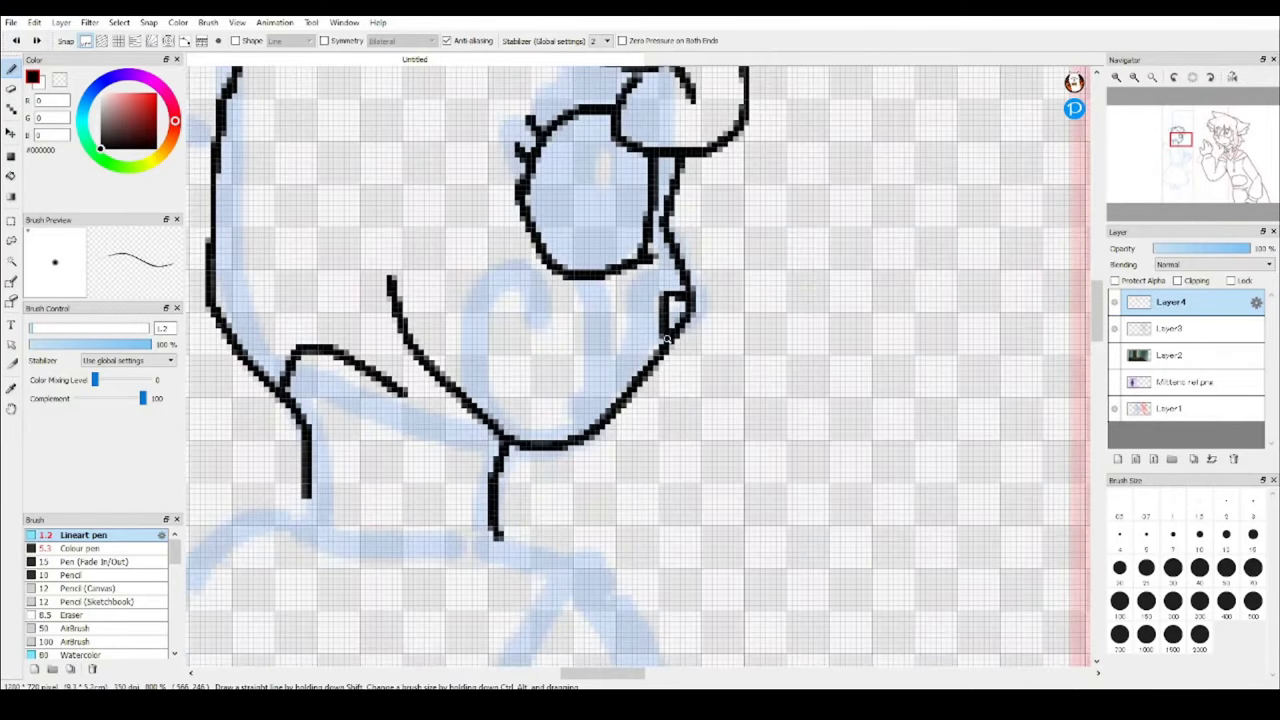
pyautogui.scroll(-7, 595, 323)
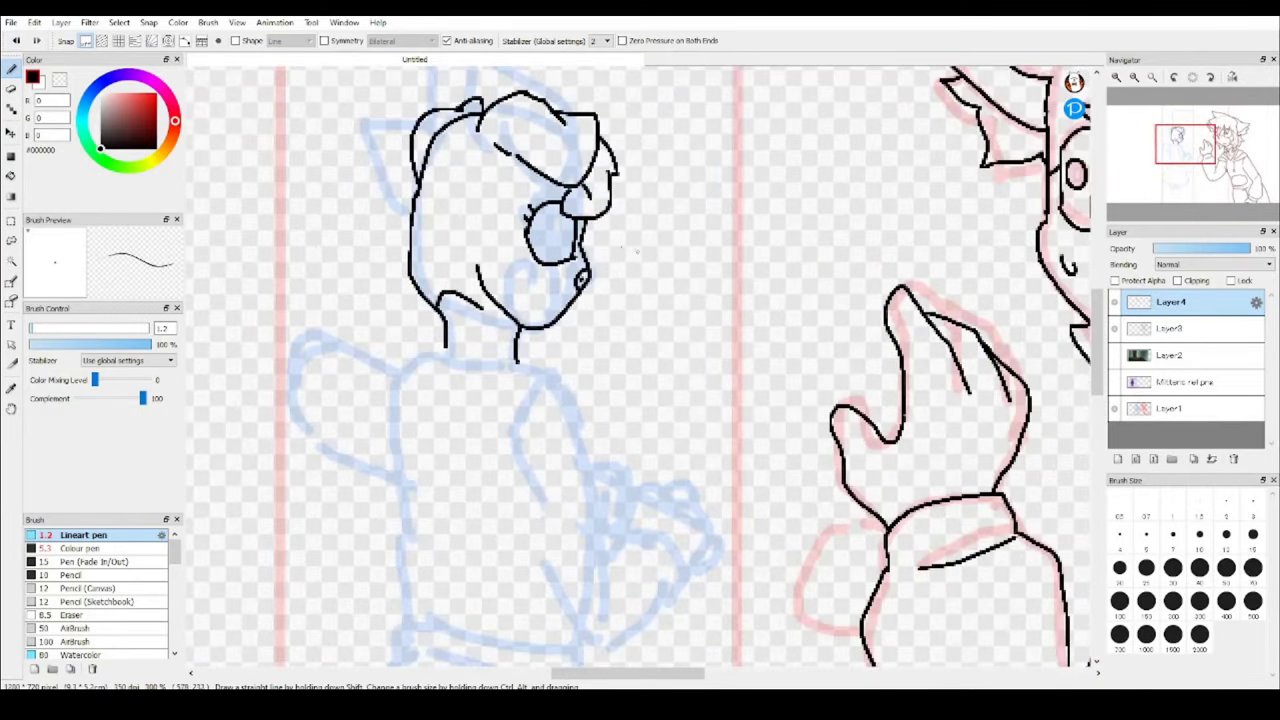
# Ink the small figure's collar at the base of the neck, and the shoulder and back line down to the waist.
pyautogui.scroll(5, 530, 240)
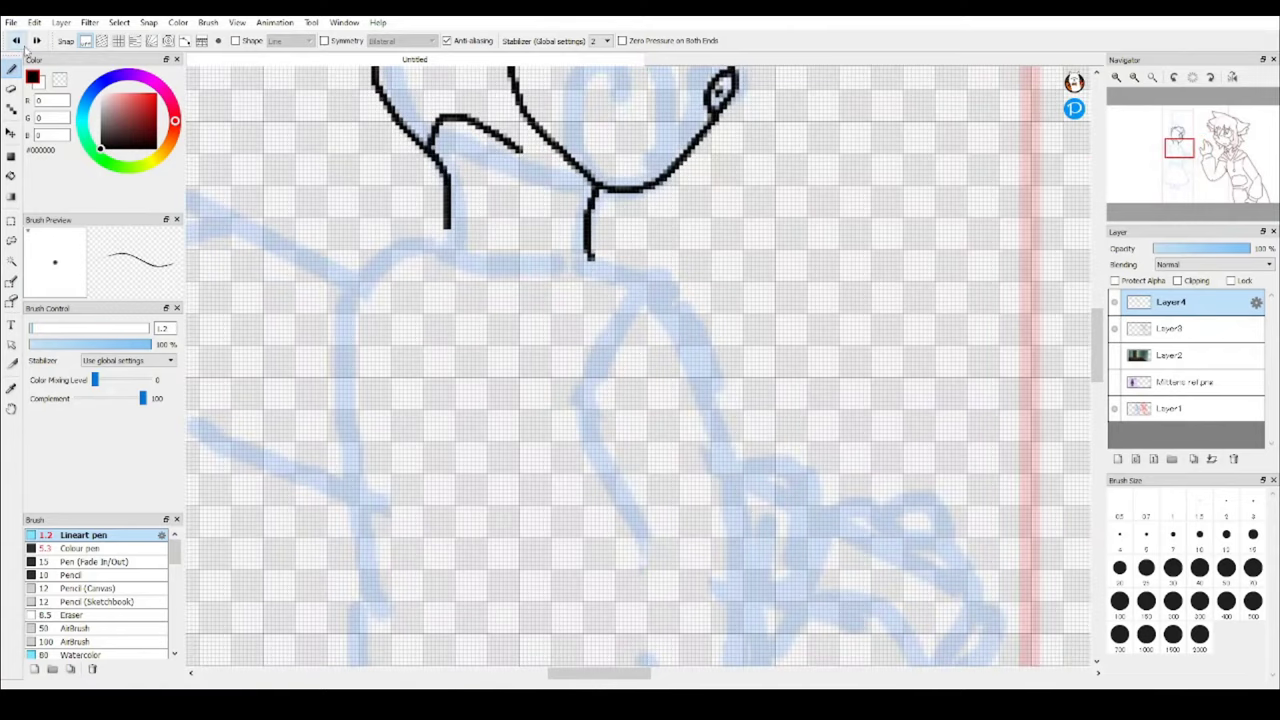
pyautogui.scroll(2, 443, 229)
pyautogui.scroll(-3, 443, 229)
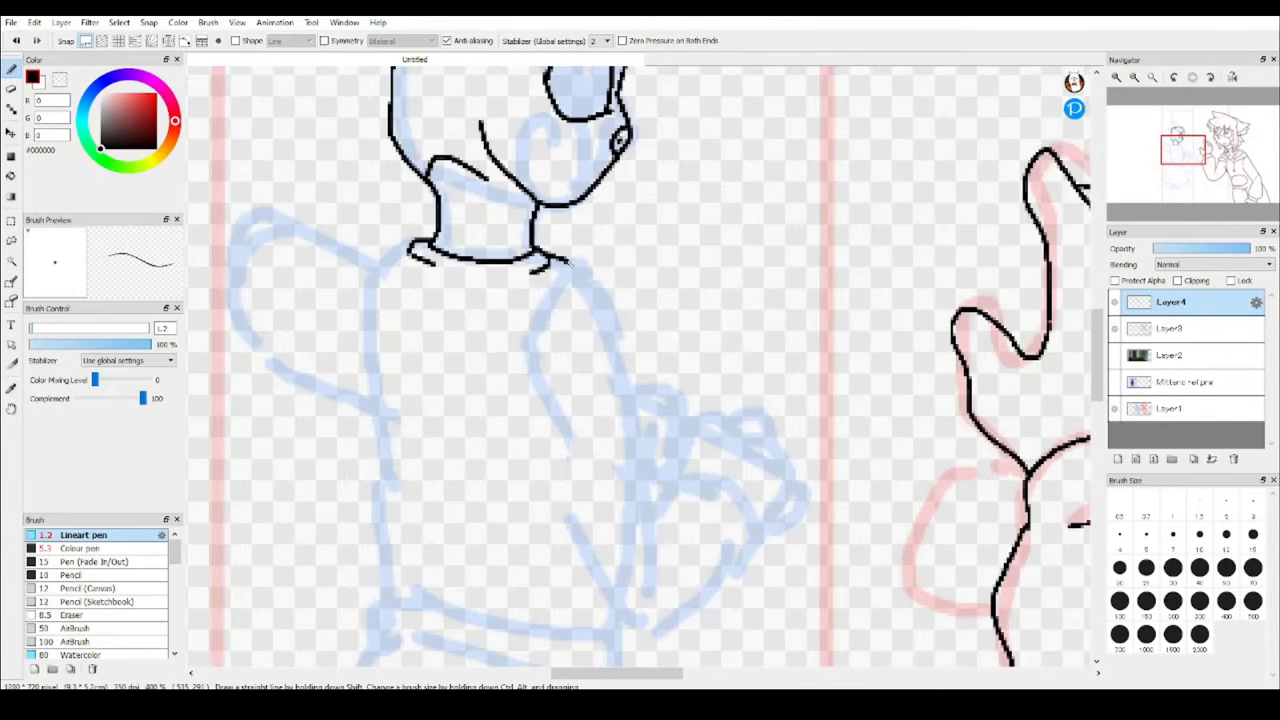
pyautogui.moveTo(375, 265); pyautogui.dragTo(440, 157)
pyautogui.scroll(-4, 440, 345)
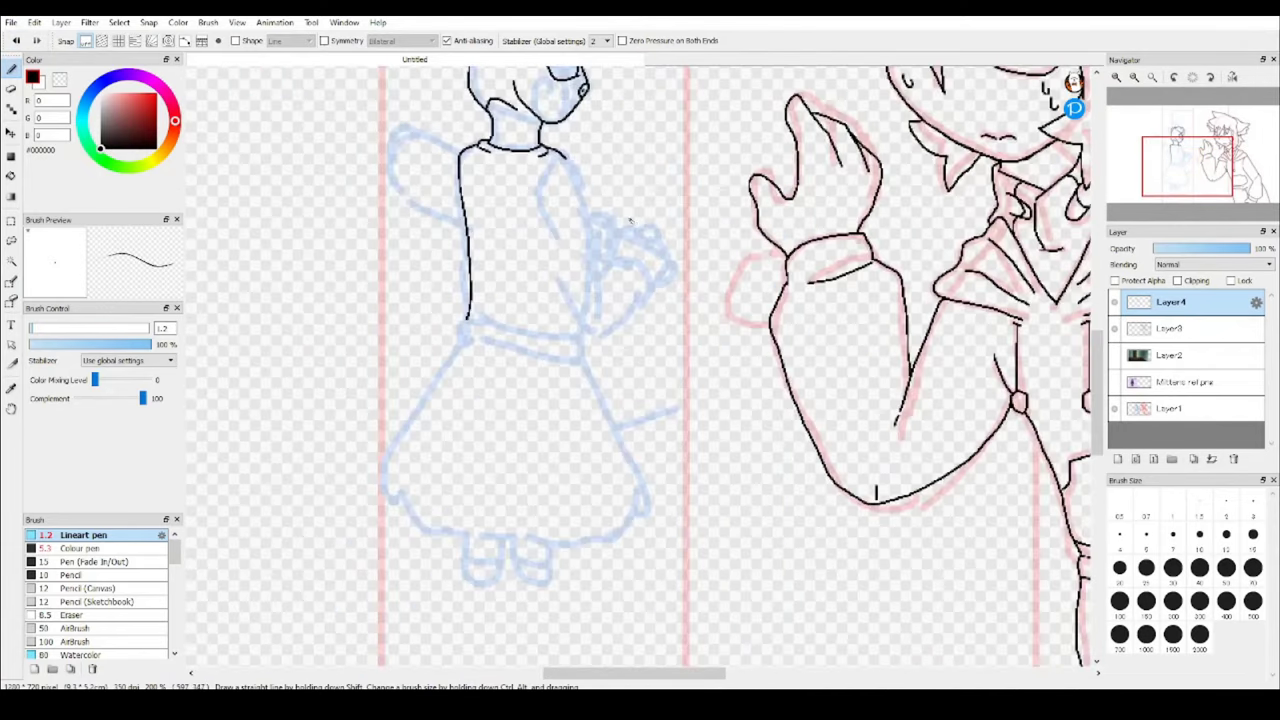
# Ink the small figure's upper sleeve with a rounded end and a broken cuff line across it.
pyautogui.scroll(4, 517, 250)
pyautogui.moveTo(521, 360); pyautogui.dragTo(512, 142)
pyautogui.moveTo(638, 332); pyautogui.dragTo(526, 362)
pyautogui.scroll(-4, 526, 362)
pyautogui.scroll(4, 450, 220)
pyautogui.moveTo(428, 232); pyautogui.dragTo(482, 178)
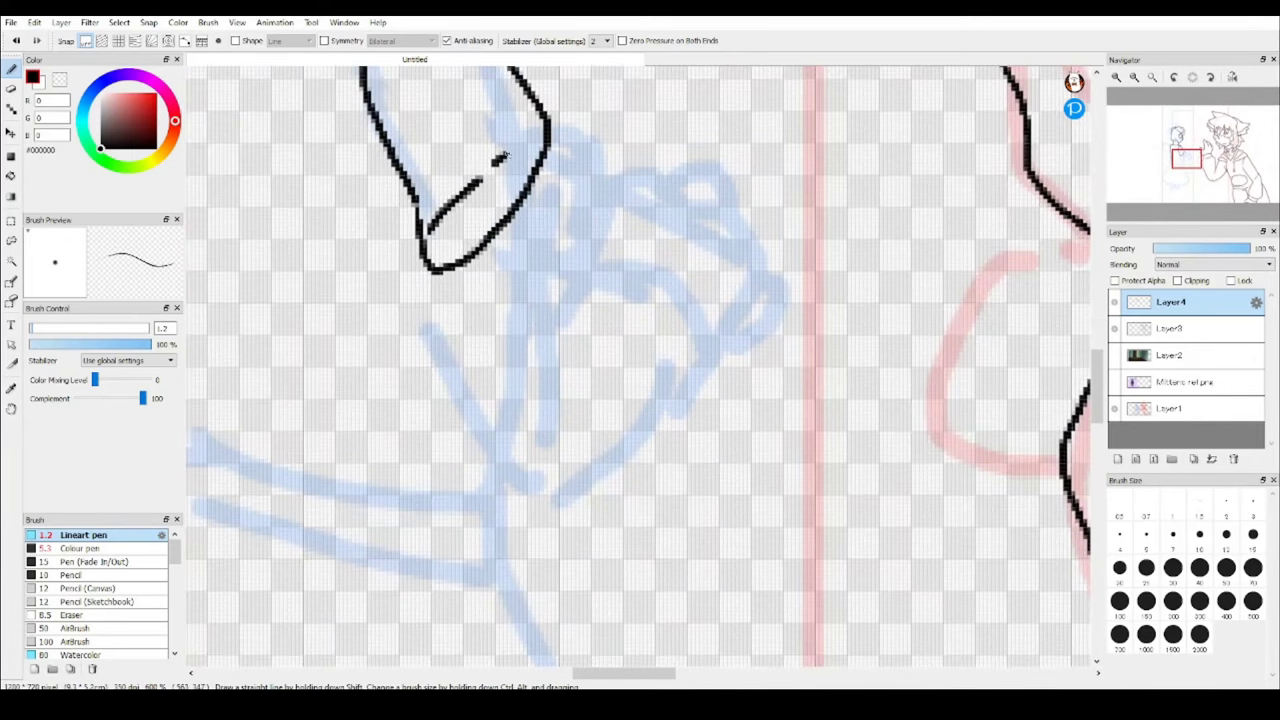
pyautogui.hotkey('ctrl', 'z')
# Ink the small figure's forearm curving around the elbow from the sleeve, and the outline of the raised fist.
pyautogui.scroll(1, 718, 320)
pyautogui.moveTo(560, 275); pyautogui.dragTo(588, 166)
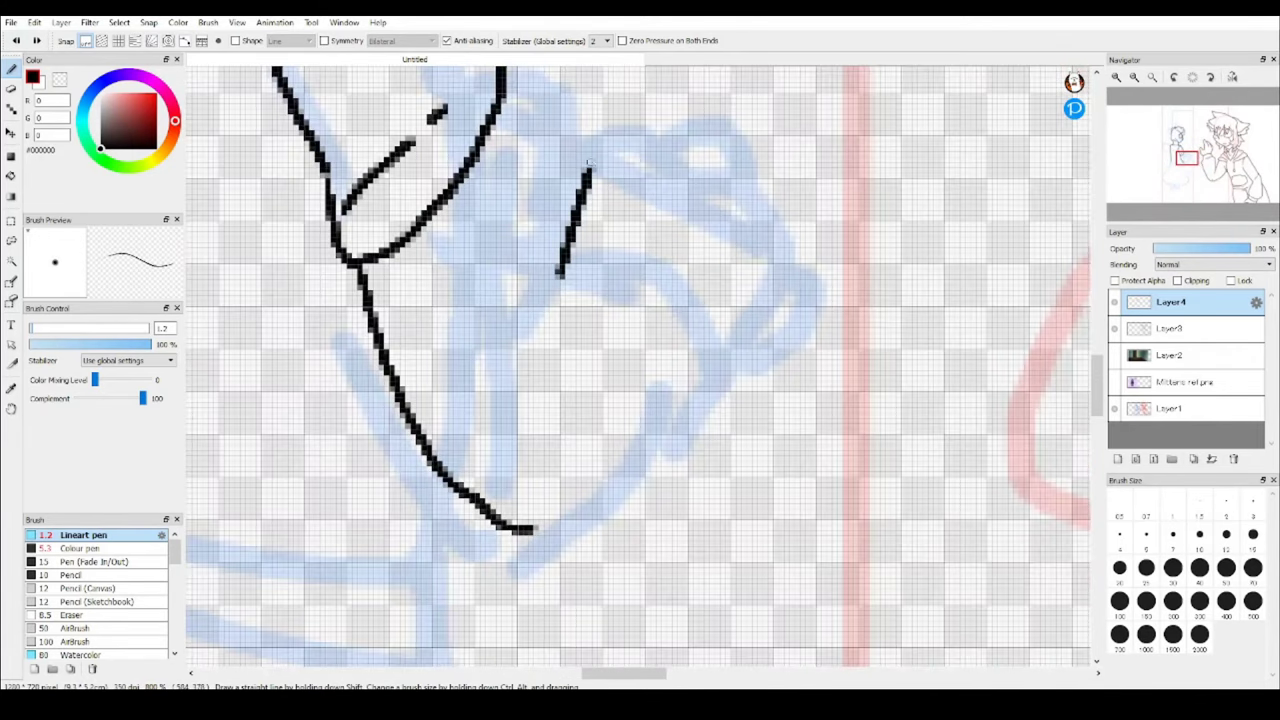
pyautogui.moveTo(741, 328); pyautogui.dragTo(533, 529)
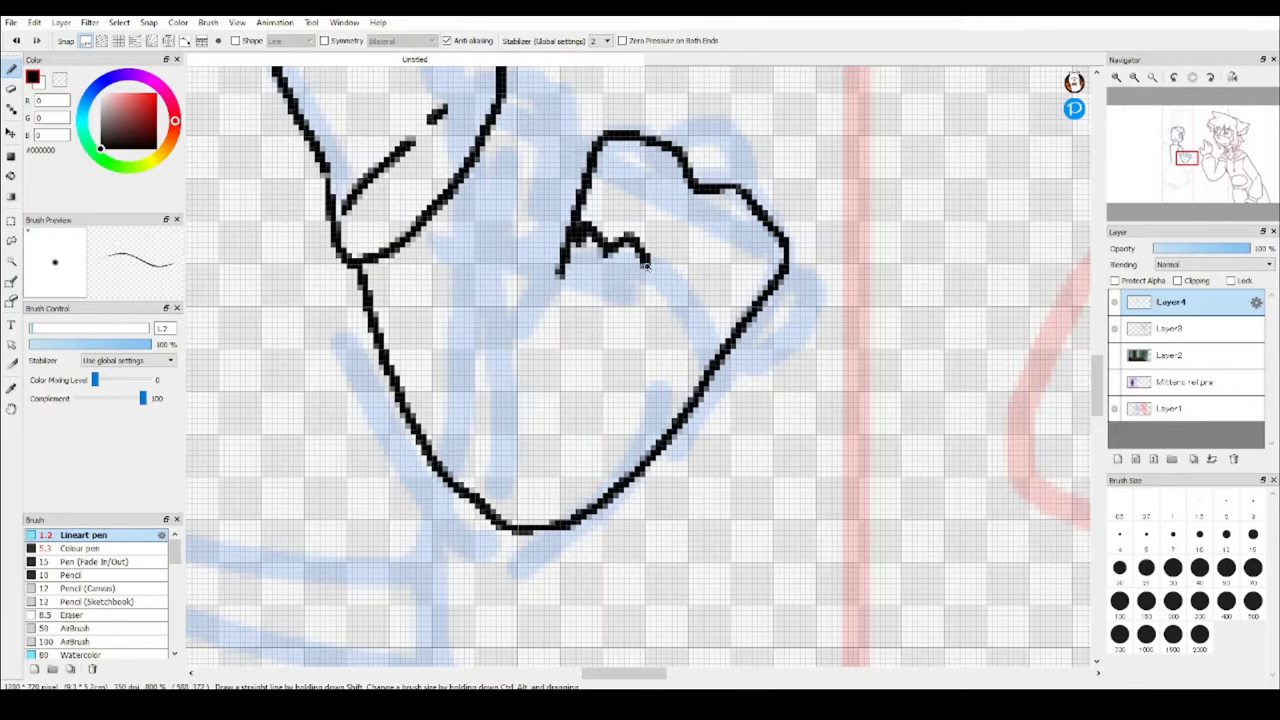
# Ink the finger and knuckle details inside the small figure's fist, and undo the last stray stroke.
pyautogui.scroll(-2, 713, 143)
pyautogui.scroll(-2, 713, 143)
pyautogui.moveTo(620, 196)
pyautogui.mouseDown()
pyautogui.moveTo(650, 262)
pyautogui.moveTo(660, 336)
pyautogui.mouseUp()
pyautogui.scroll(1, 646, 343)
pyautogui.scroll(3, 646, 343)
pyautogui.click(16, 41)
pyautogui.scroll(-3, 640, 360)
pyautogui.scroll(4, 700, 250)
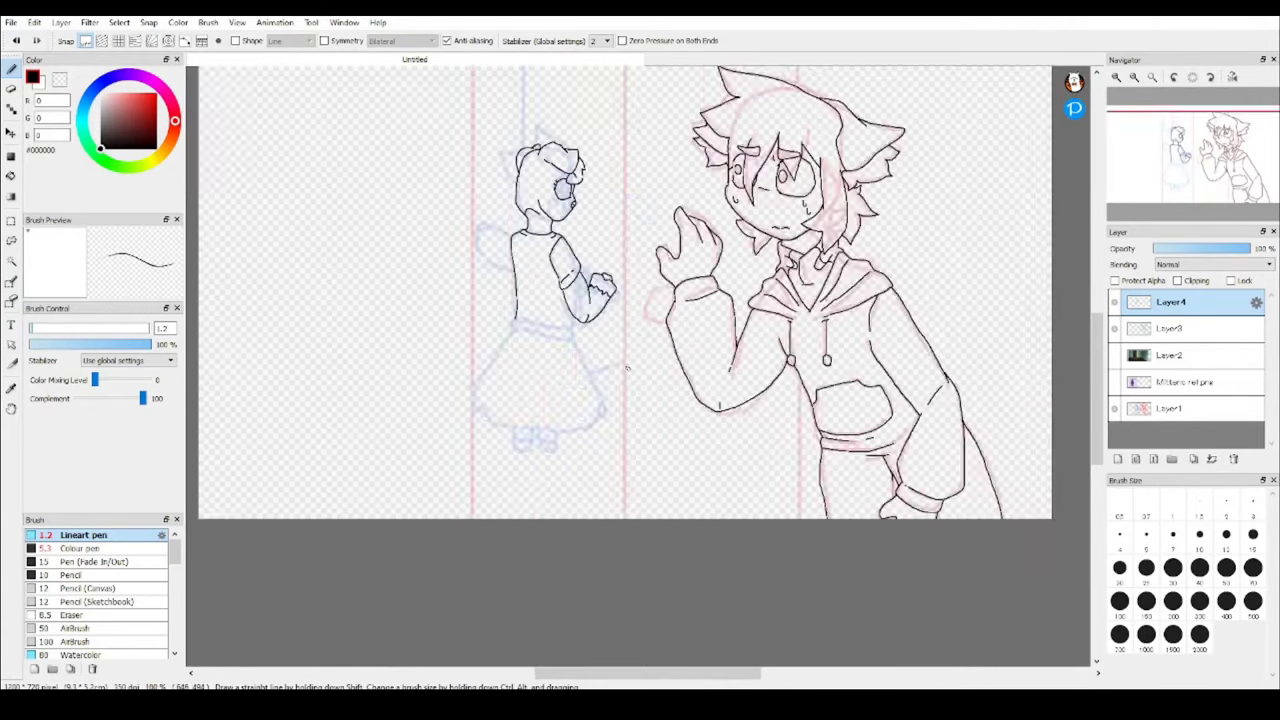
# Ink the small figure's waistband with its upper edge, rounded end and broken lower line.
pyautogui.moveTo(440, 150); pyautogui.dragTo(910, 265)
pyautogui.hotkey('ctrl', 'z')
pyautogui.scroll(-1, 640, 360)
pyautogui.moveTo(745, 216); pyautogui.dragTo(428, 261)
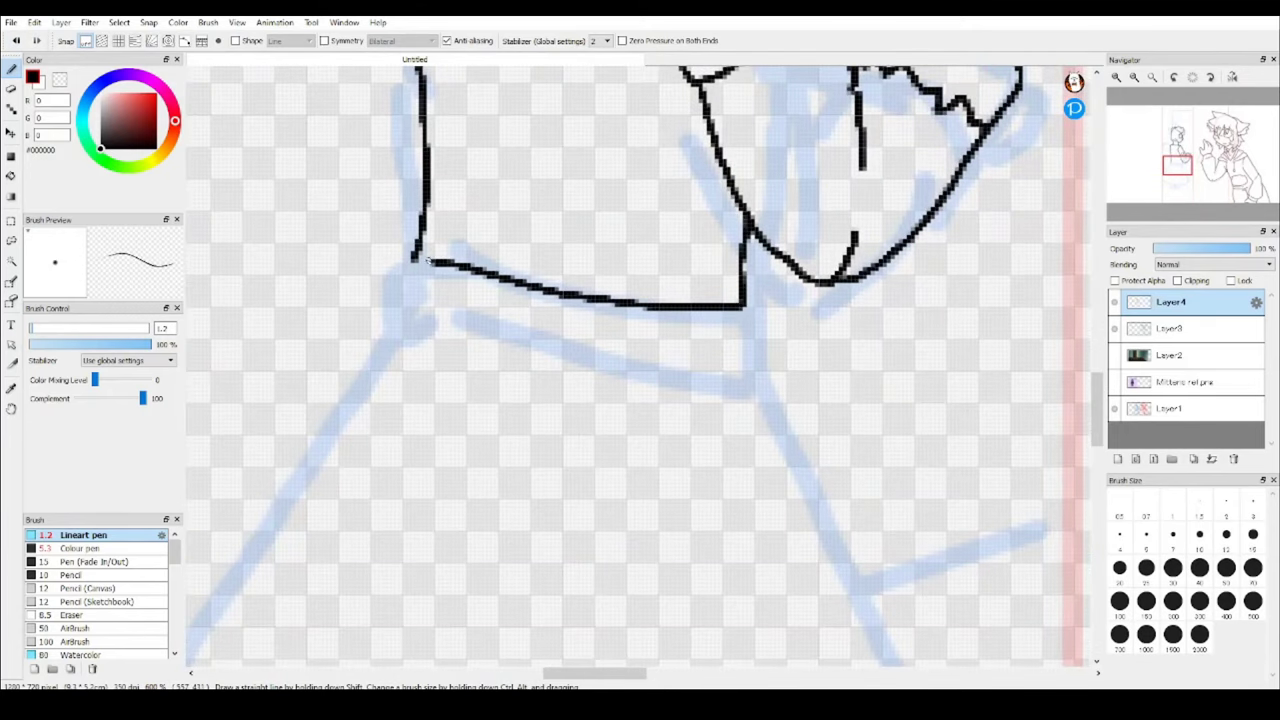
pyautogui.moveTo(703, 381); pyautogui.dragTo(748, 306)
pyautogui.scroll(-3, 703, 381)
pyautogui.scroll(3, 510, 175)
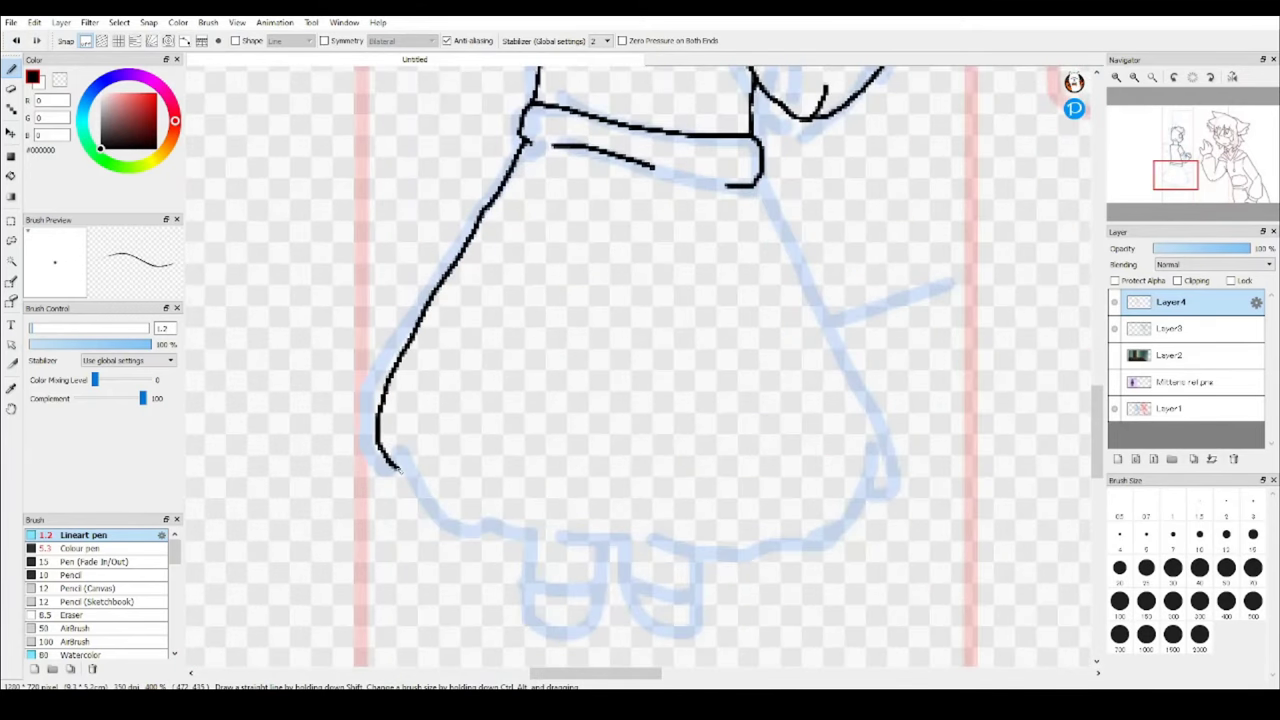
# Ink the small figure's skirt with both flared sides and a wavy hem.
pyautogui.moveTo(804, 285); pyautogui.dragTo(762, 178)
pyautogui.scroll(2, 615, 575)
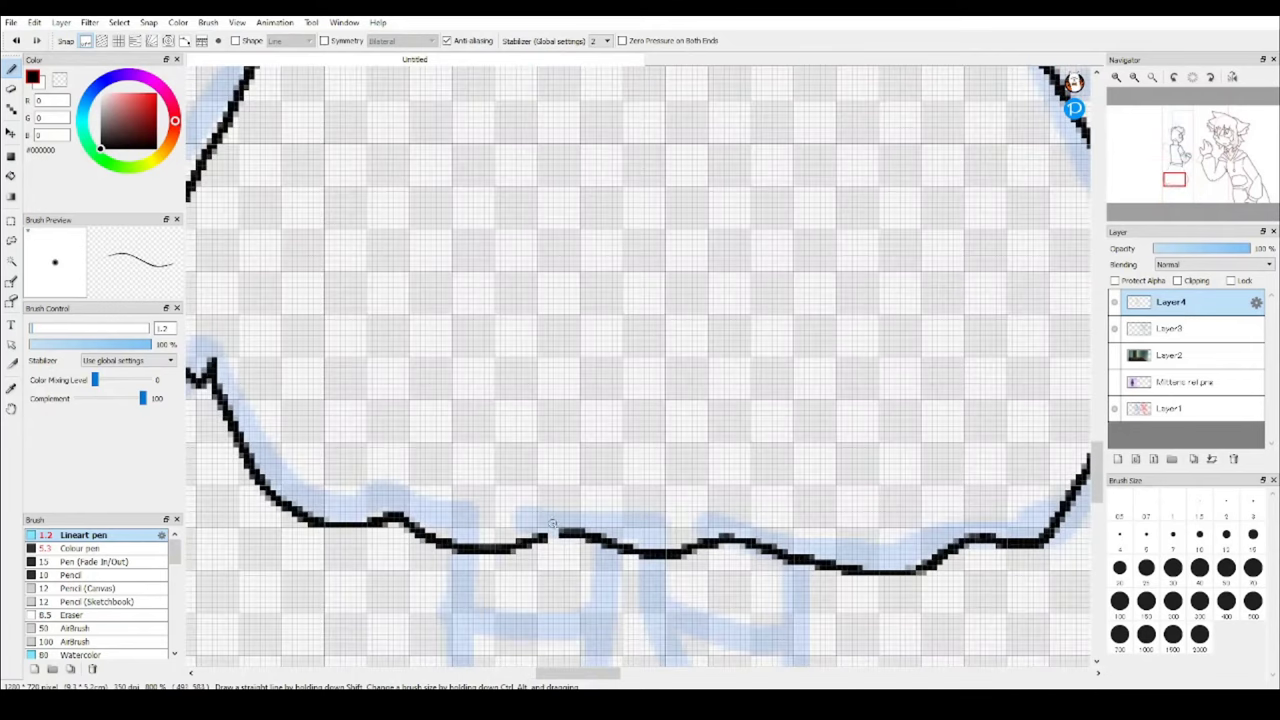
pyautogui.scroll(-5, 552, 531)
pyautogui.scroll(4, 568, 373)
# Ink fold lines on the small figure's skirt, undo the unwanted middle ones and add folds along the other side.
pyautogui.moveTo(555, 450); pyautogui.dragTo(560, 405)
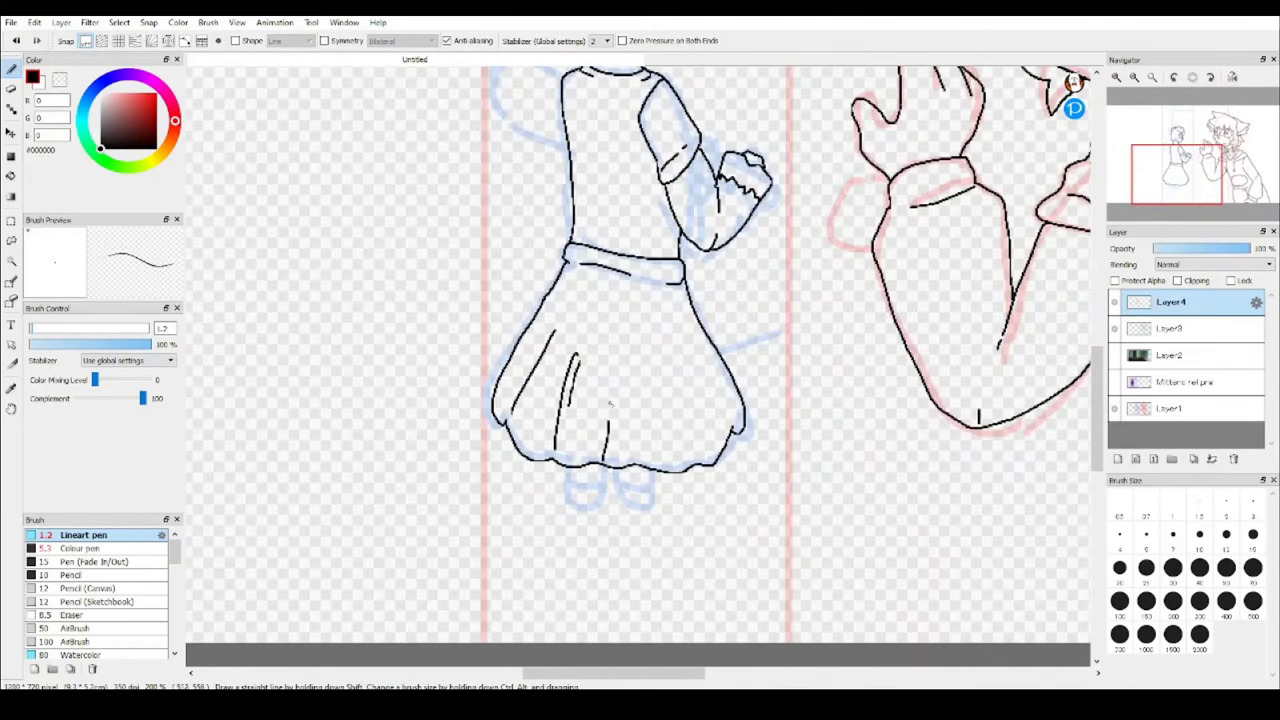
pyautogui.hotkey('ctrl', 'z')
pyautogui.hotkey('ctrl', 'z')
pyautogui.moveTo(693, 330); pyautogui.dragTo(690, 302)
pyautogui.scroll(2, 690, 302)
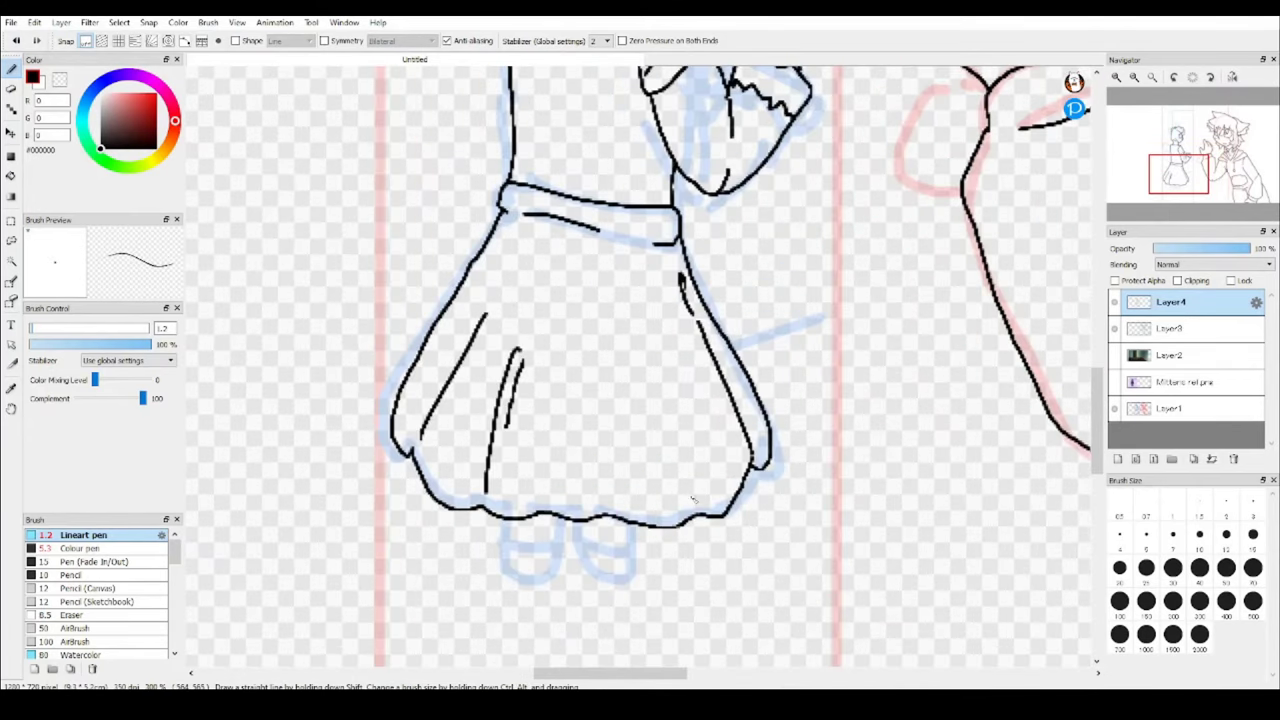
pyautogui.scroll(-5, 640, 300)
pyautogui.scroll(5, 615, 250)
pyautogui.scroll(-4, 790, 284)
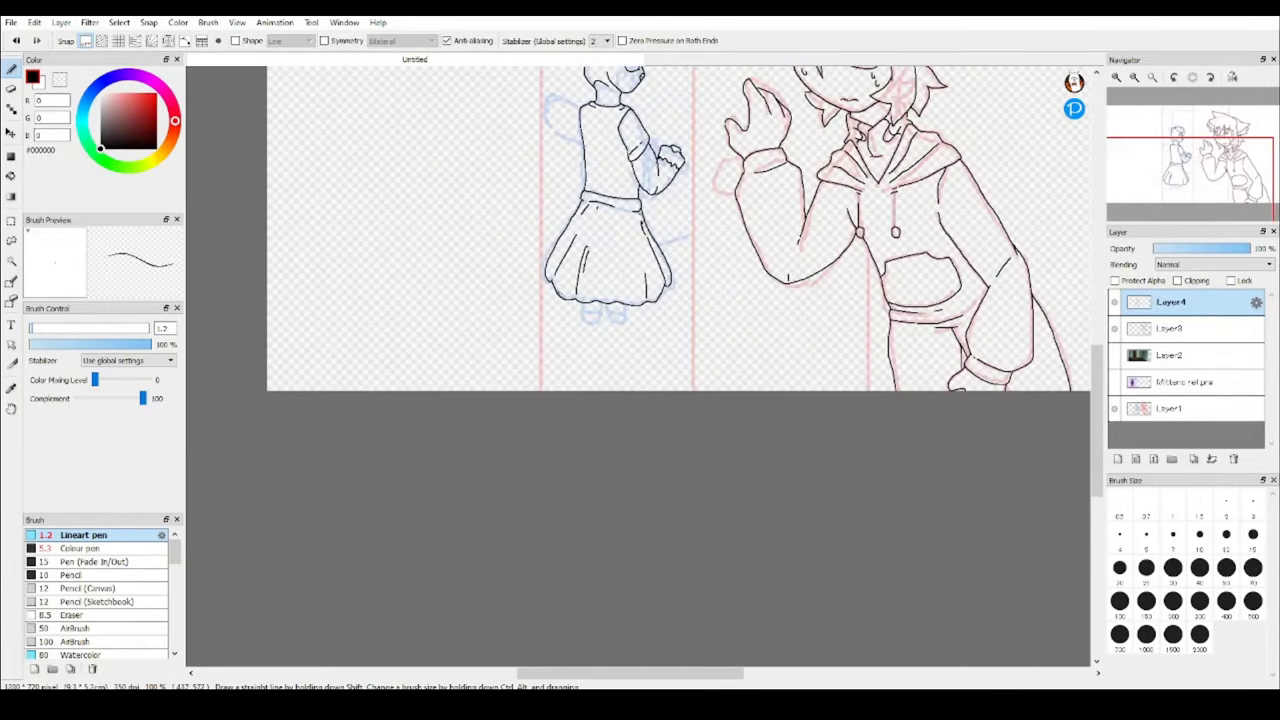
# Undo the first shoe outlines and ink two rounded shoes with zigzag trim lines below the skirt hem.
pyautogui.scroll(6, 519, 435)
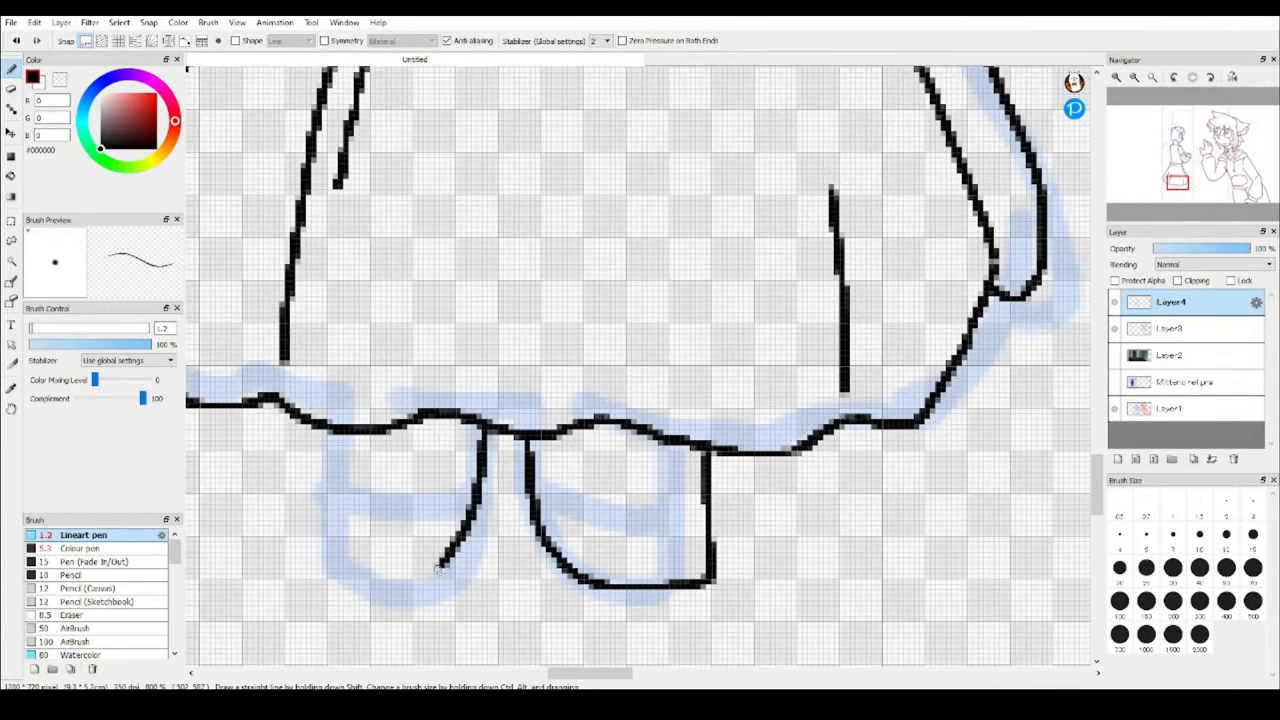
pyautogui.click(17, 40)
pyautogui.click(17, 40)
pyautogui.moveTo(528, 440); pyautogui.dragTo(707, 594)
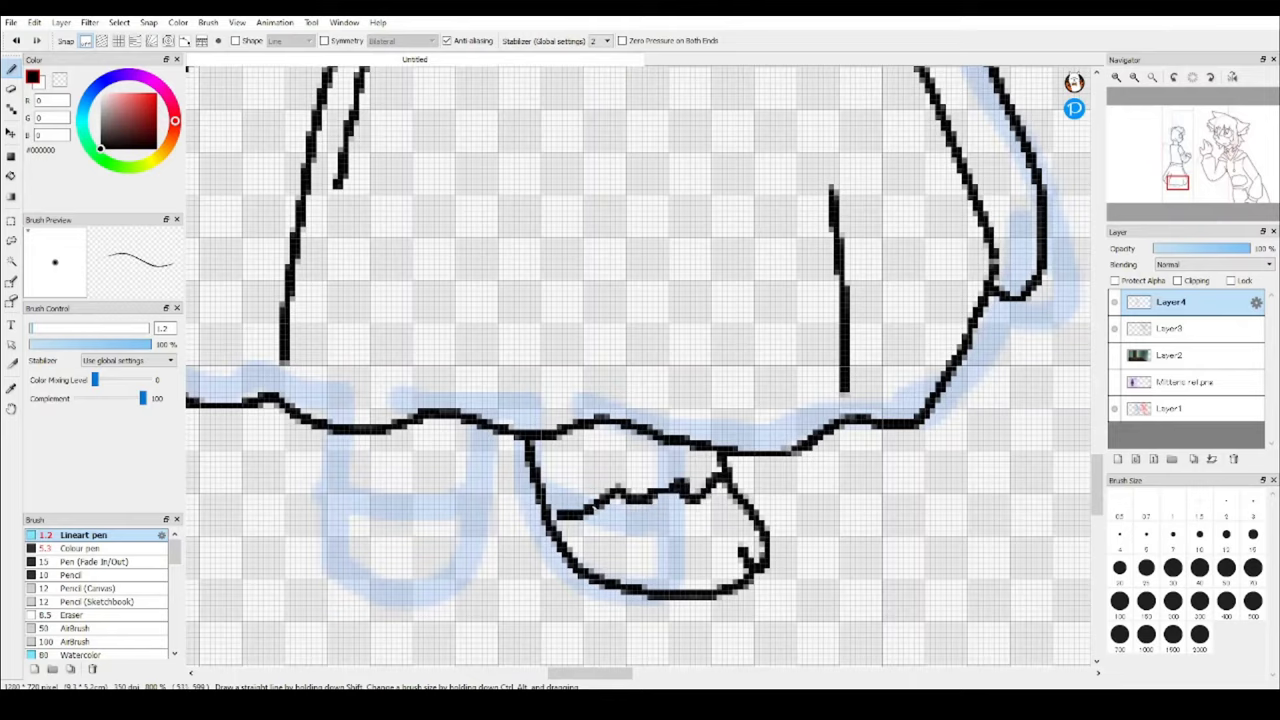
pyautogui.scroll(2, 450, 420)
pyautogui.moveTo(405, 285); pyautogui.dragTo(370, 515)
pyautogui.moveTo(395, 462); pyautogui.dragTo(408, 515)
pyautogui.moveTo(400, 355); pyautogui.dragTo(645, 415)
pyautogui.scroll(-4, 660, 423)
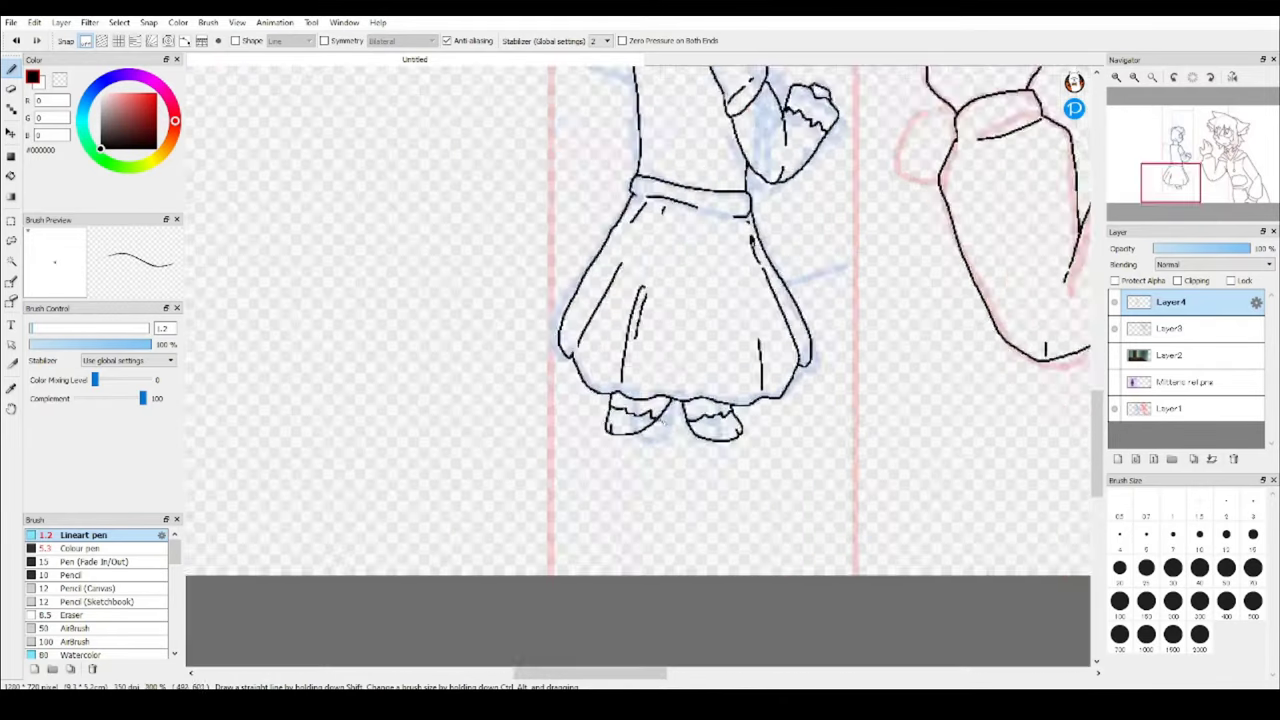
pyautogui.scroll(-4, 660, 423)
pyautogui.scroll(4, 714, 400)
pyautogui.scroll(-1, 756, 427)
pyautogui.scroll(4, 756, 427)
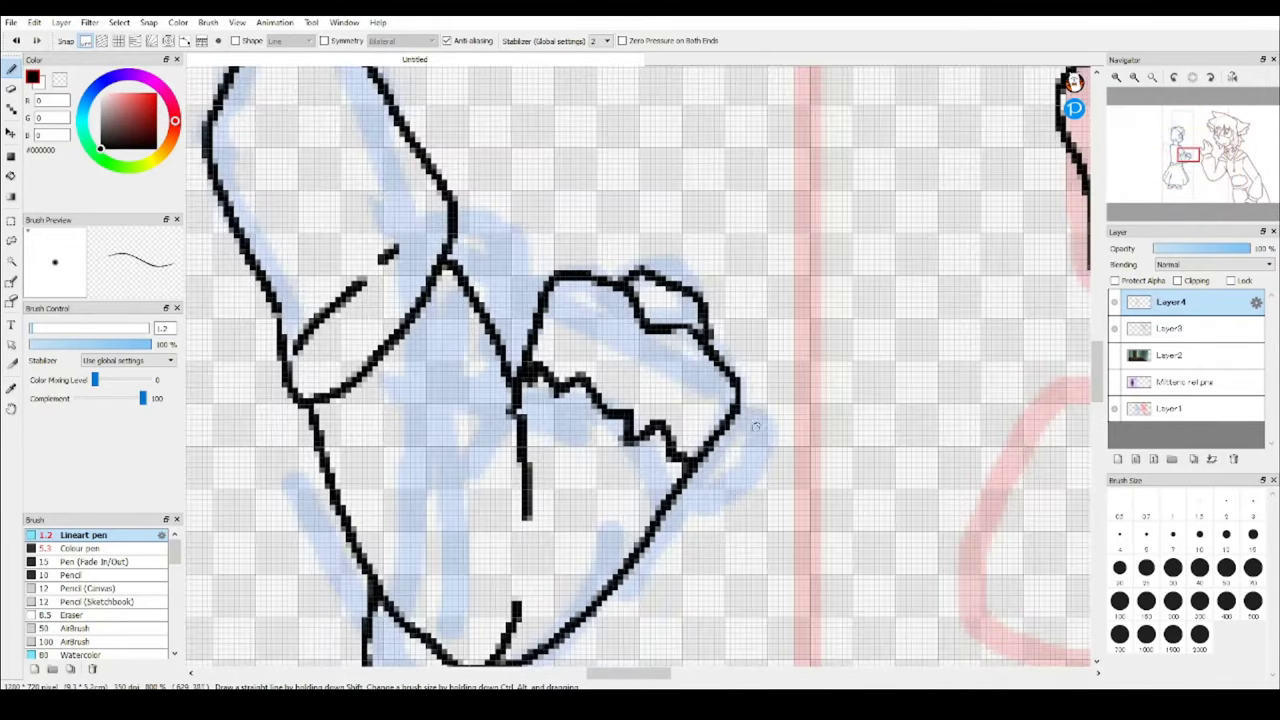
pyautogui.scroll(-4, 743, 527)
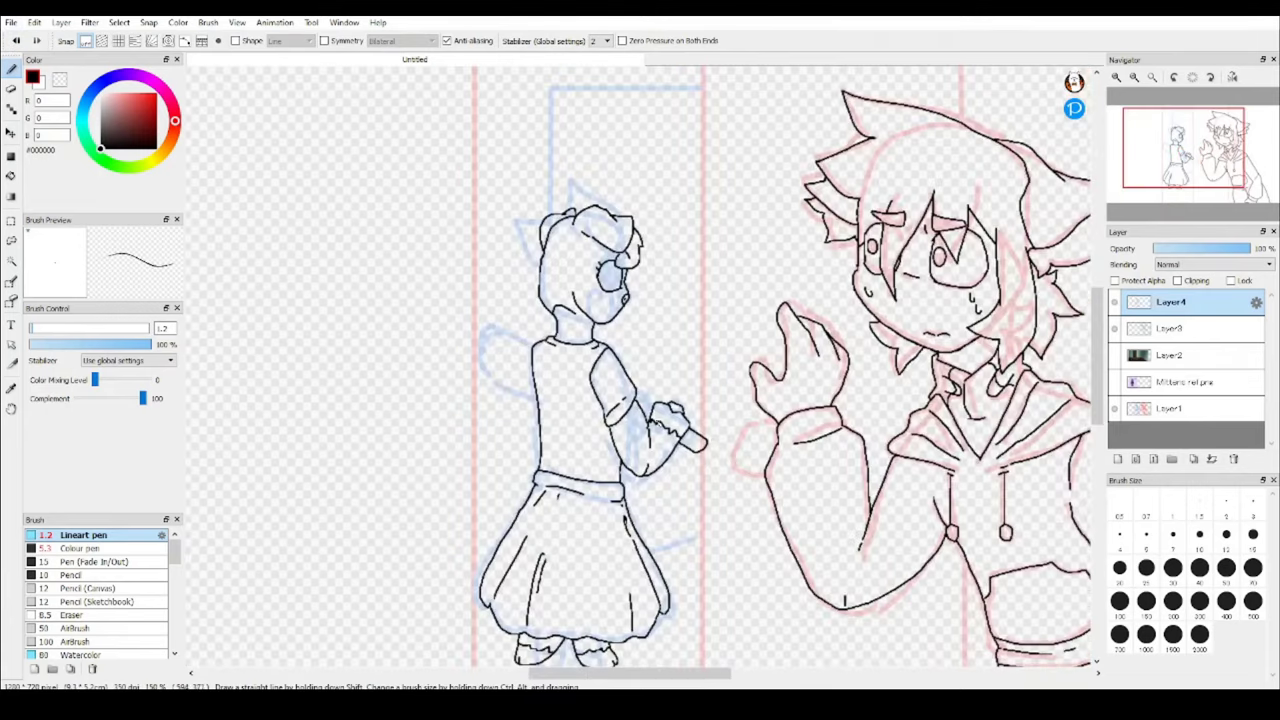
pyautogui.scroll(4, 630, 380)
pyautogui.scroll(-4, 630, 380)
pyautogui.scroll(3, 493, 287)
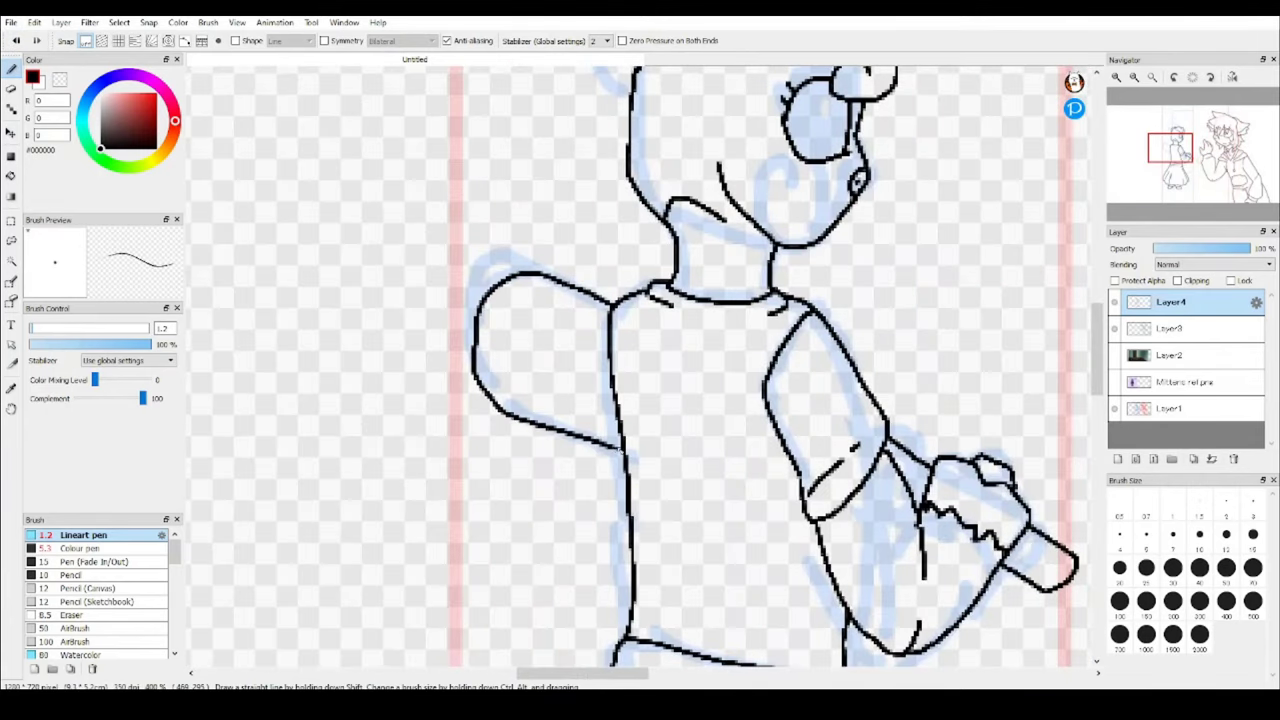
pyautogui.scroll(-3, 493, 287)
pyautogui.scroll(3, 640, 380)
pyautogui.scroll(1, 747, 381)
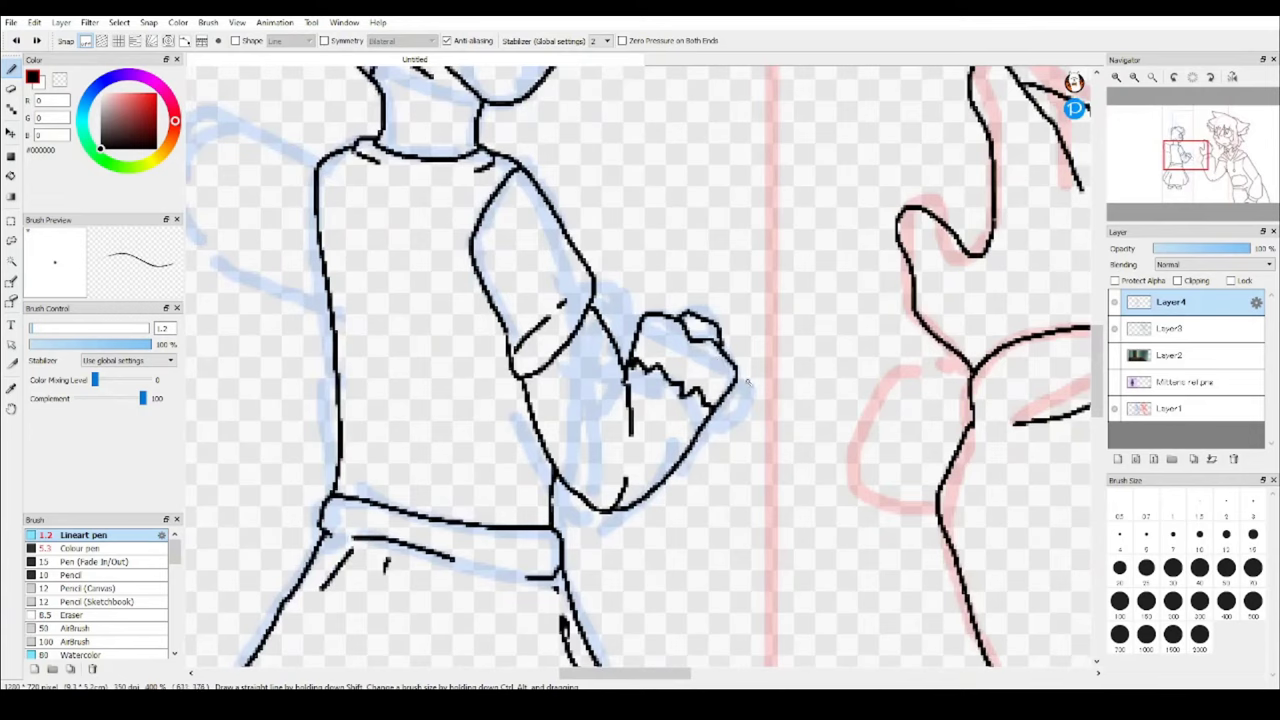
pyautogui.scroll(-3, 640, 380)
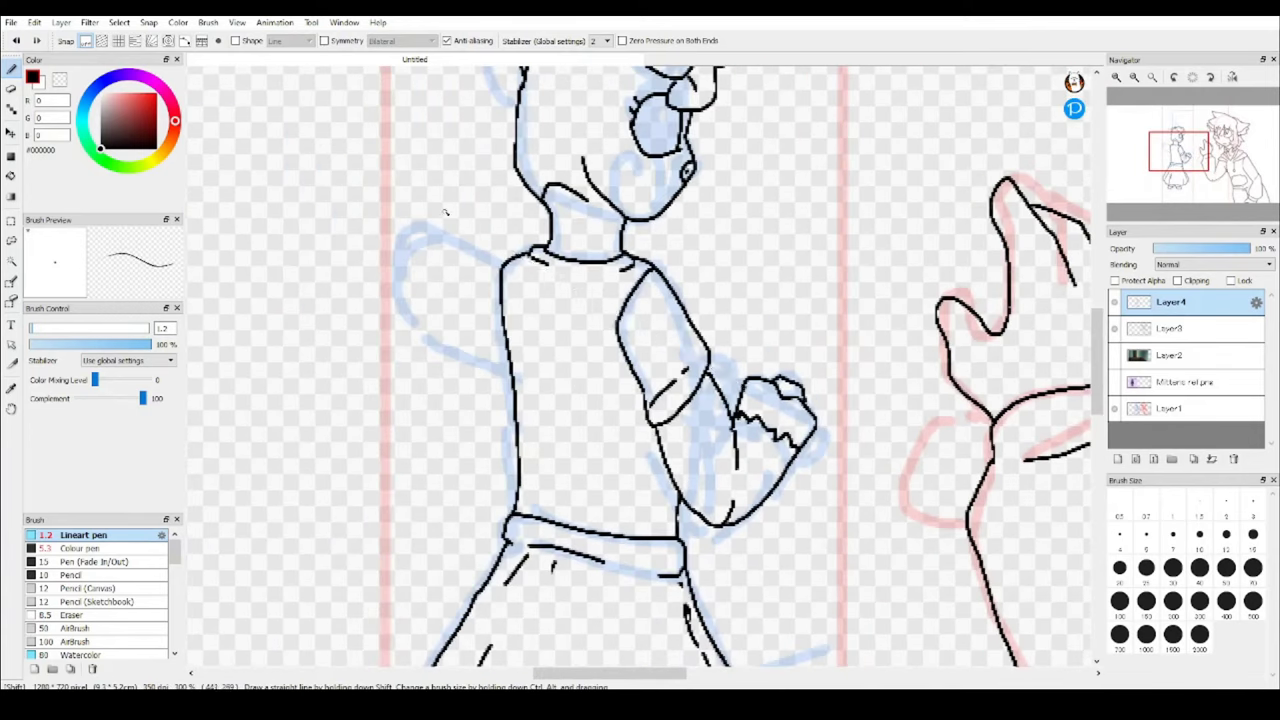
# Ink the object behind the small figure's back with two straight lines running toward the hand and a rounded end.
pyautogui.moveTo(443, 206); pyautogui.dragTo(677, 357)
pyautogui.moveTo(412, 298); pyautogui.dragTo(640, 382)
pyautogui.scroll(-2, 474, 273)
pyautogui.scroll(4, 474, 273)
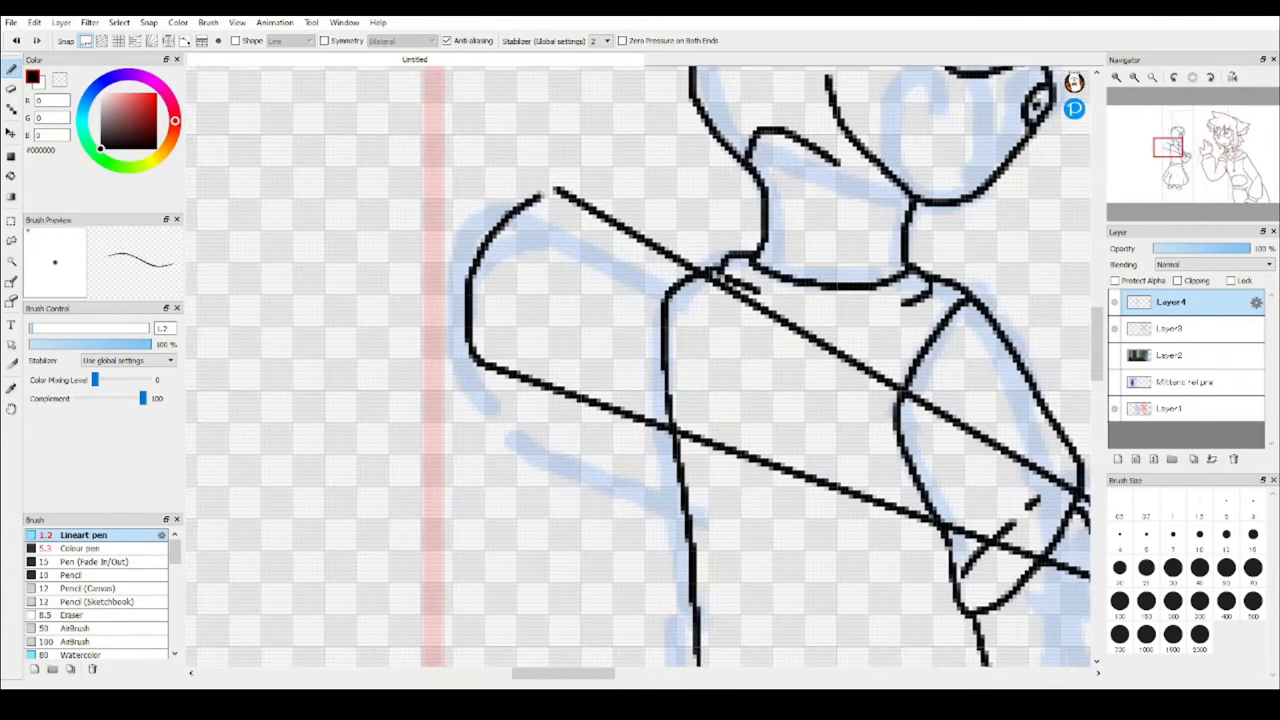
# Erase the parts of the object's two straight lines that cross the small figure's torso.
pyautogui.scroll(1, 474, 273)
pyautogui.scroll(-4, 500, 300)
pyautogui.scroll(4, 645, 461)
pyautogui.press('e')
pyautogui.moveTo(645, 461); pyautogui.dragTo(380, 410)
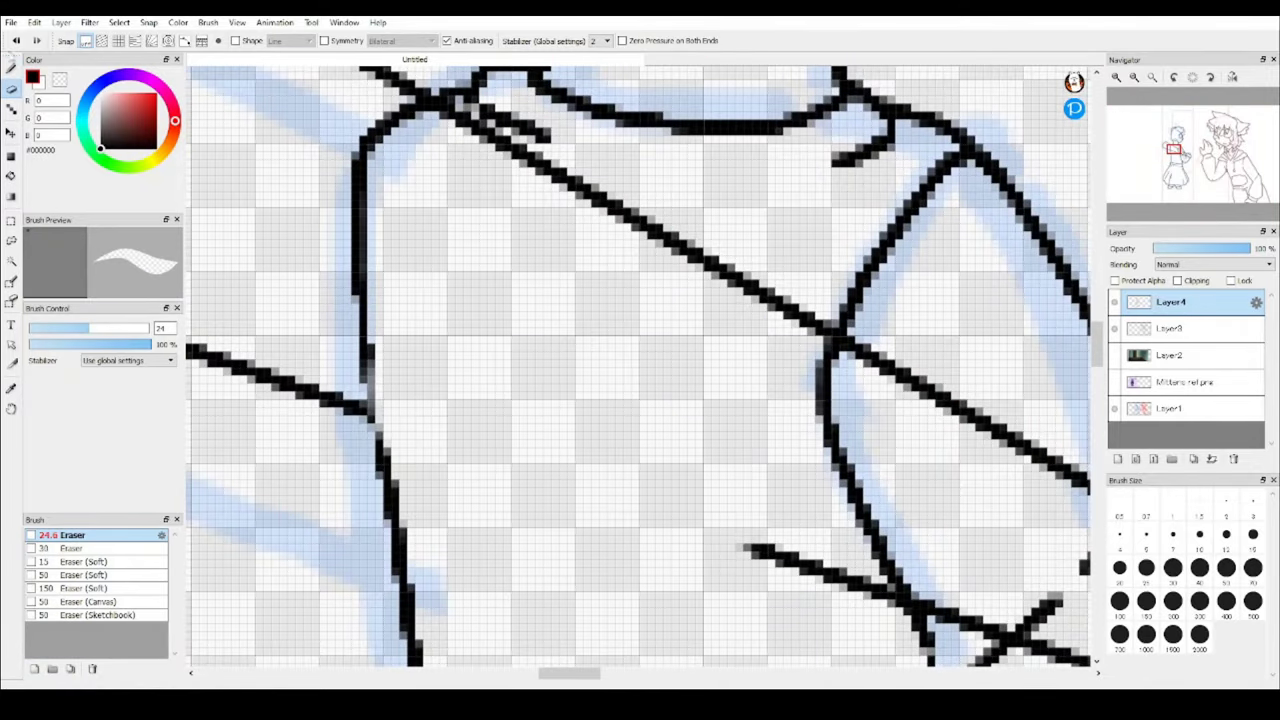
pyautogui.hotkey('ctrl', 'z')
pyautogui.hotkey('ctrl', 'z')
pyautogui.moveTo(510, 462); pyautogui.dragTo(428, 400)
pyautogui.moveTo(440, 120)
pyautogui.mouseDown()
pyautogui.moveTo(800, 294)
pyautogui.moveTo(820, 330)
pyautogui.mouseUp()
pyautogui.moveTo(680, 522); pyautogui.dragTo(556, 489)
pyautogui.scroll(-4, 556, 489)
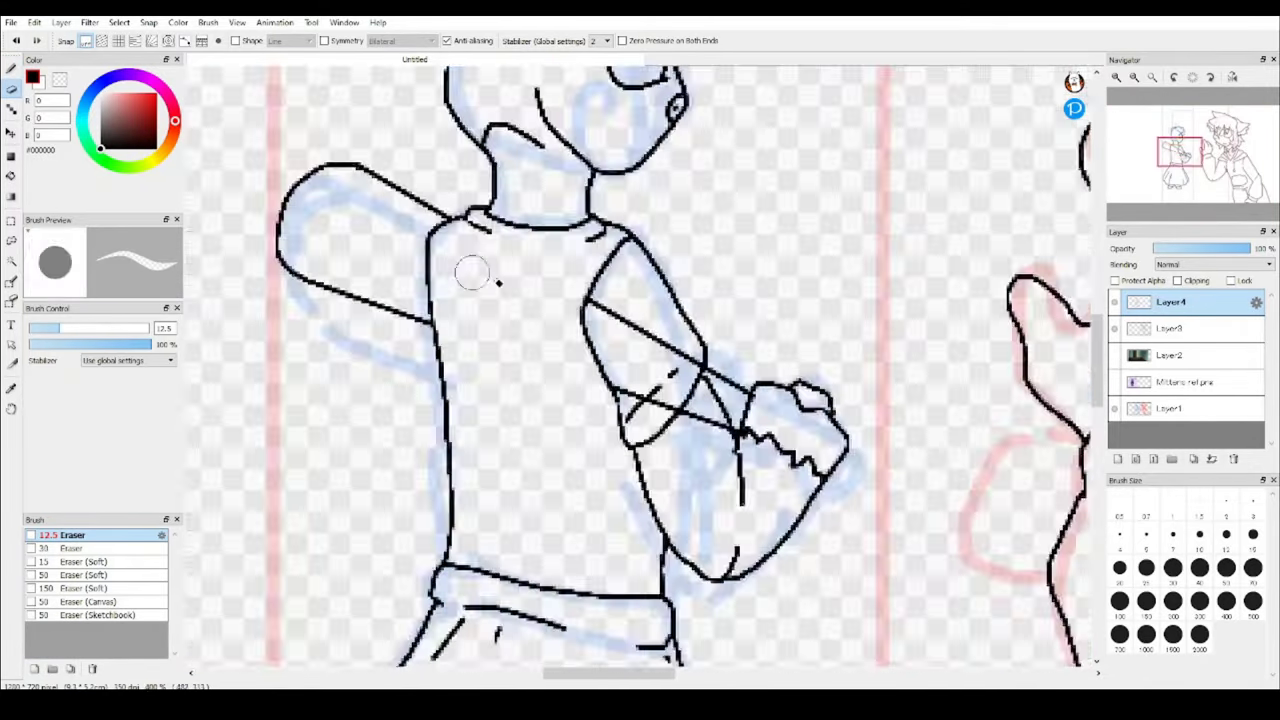
# Erase the leftover straight lines across the small figure's sleeve and forearm, and repair the touched lineart.
pyautogui.scroll(4, 471, 271)
pyautogui.scroll(2, 584, 393)
pyautogui.press('p')
pyautogui.moveTo(325, 360); pyautogui.dragTo(457, 263)
pyautogui.scroll(-4, 462, 255)
pyautogui.scroll(4, 462, 255)
pyautogui.press('e')
pyautogui.scroll(-4, 457, 263)
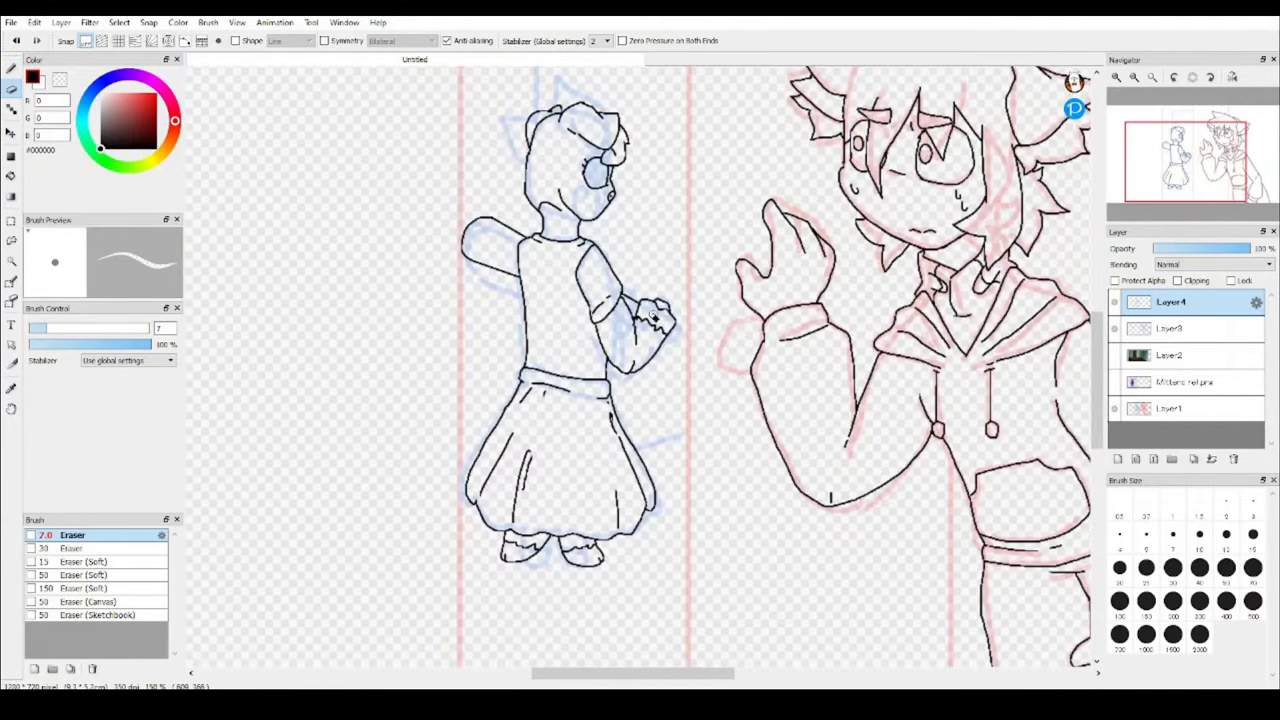
# Ink the short end of the held object sticking out of the small figure's fist.
pyautogui.scroll(4, 600, 260)
pyautogui.press('p')
pyautogui.moveTo(597, 256); pyautogui.dragTo(560, 362)
pyautogui.scroll(-4, 560, 362)
pyautogui.scroll(4, 560, 390)
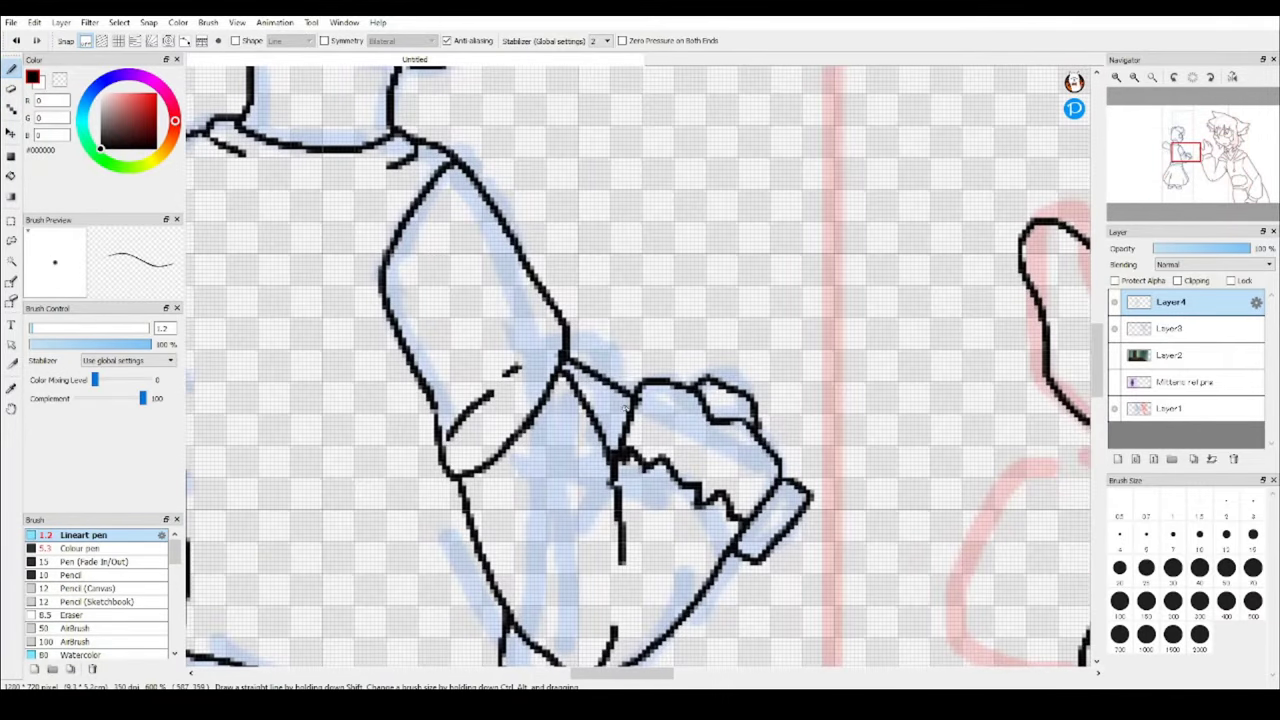
# Refine the linework between the small figure's sleeve cuff and fist, and erase stray pixels there.
pyautogui.scroll(1, 623, 459)
pyautogui.press('e')
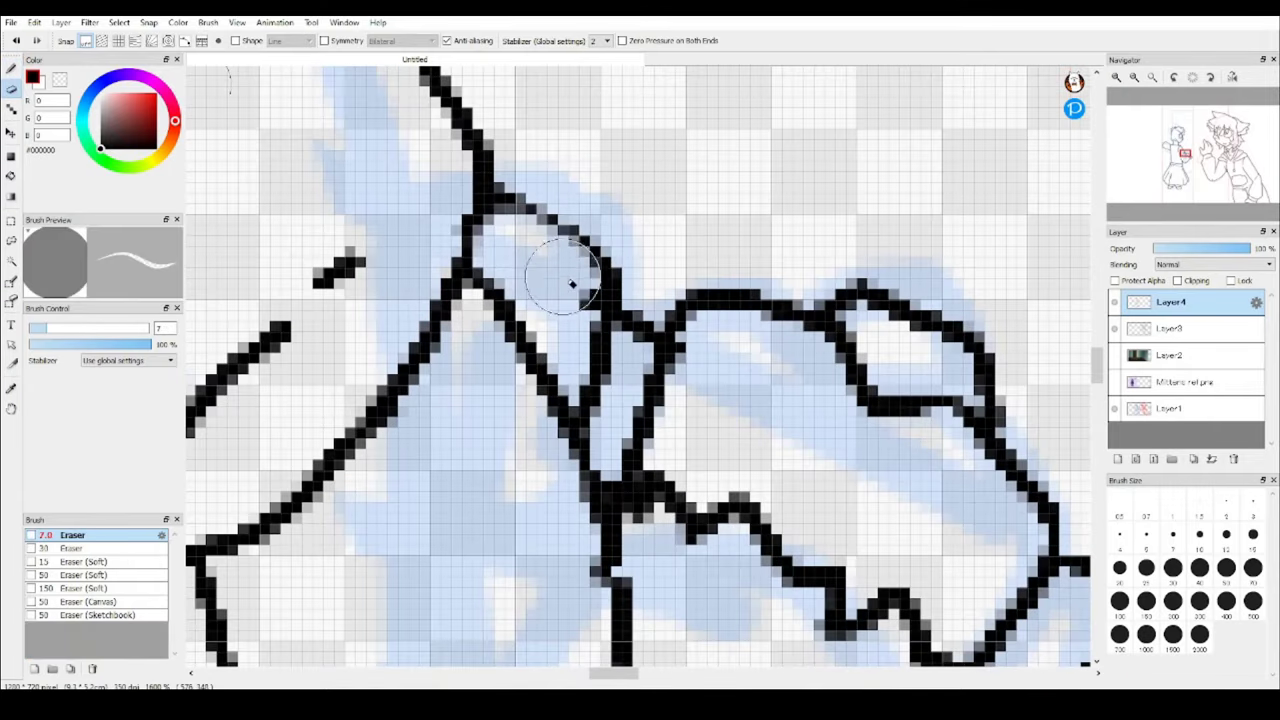
pyautogui.press('p')
pyautogui.scroll(-5, 566, 256)
pyautogui.scroll(-1, 703, 302)
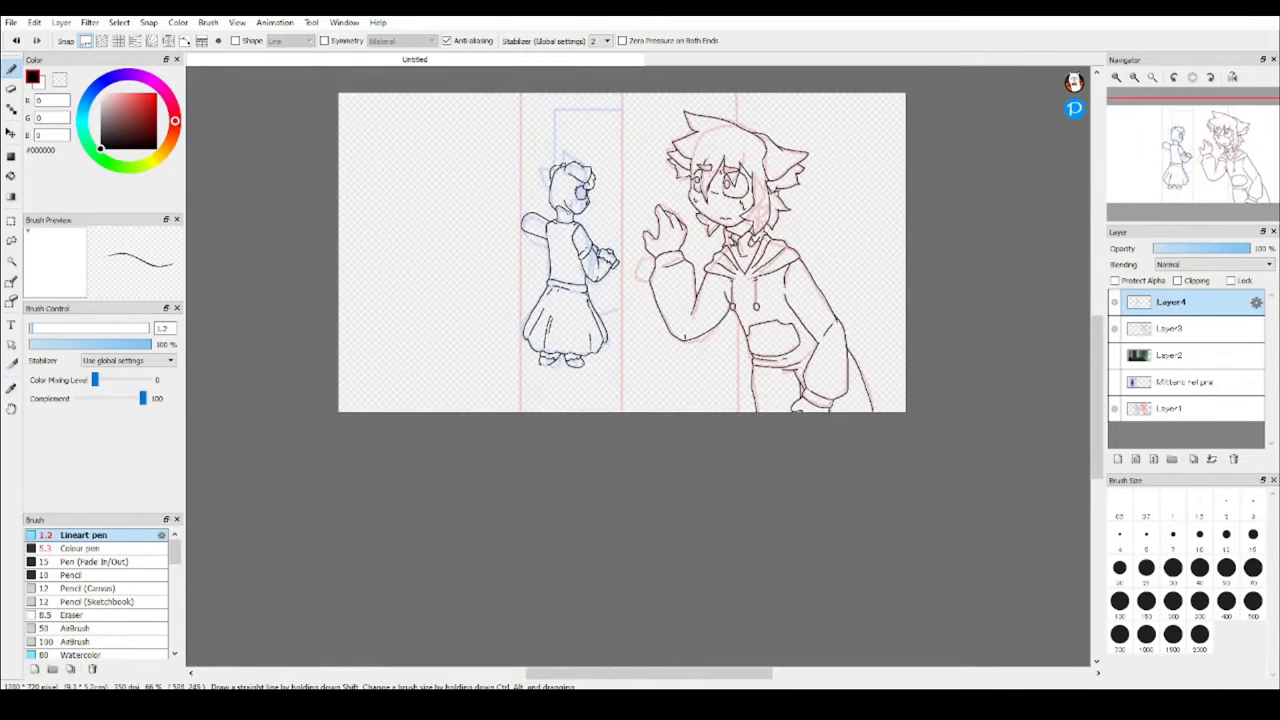
# Hide the Layer1 sketch and make Layer3 the active layer.
pyautogui.scroll(3, 680, 280)
pyautogui.scroll(-1, 650, 260)
pyautogui.scroll(-2, 625, 245)
pyautogui.scroll(2, 625, 245)
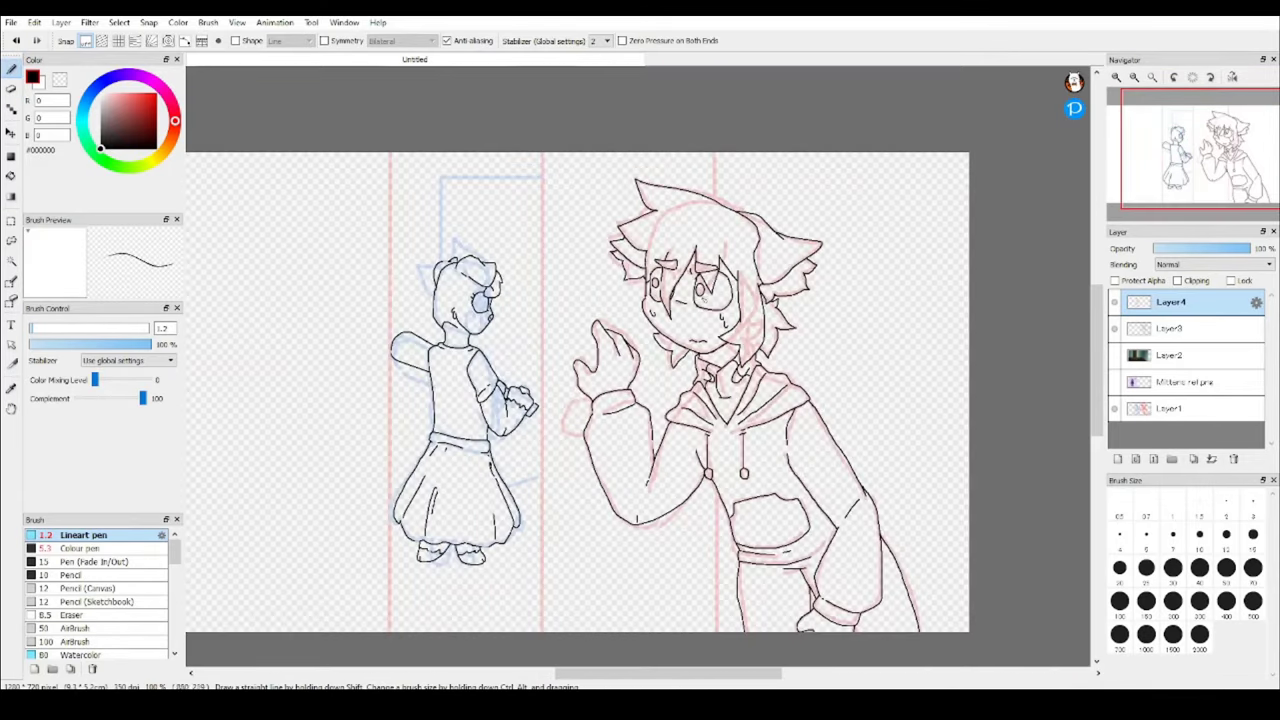
pyautogui.scroll(1, 640, 260)
pyautogui.scroll(-1, 700, 320)
pyautogui.click(1170, 328)
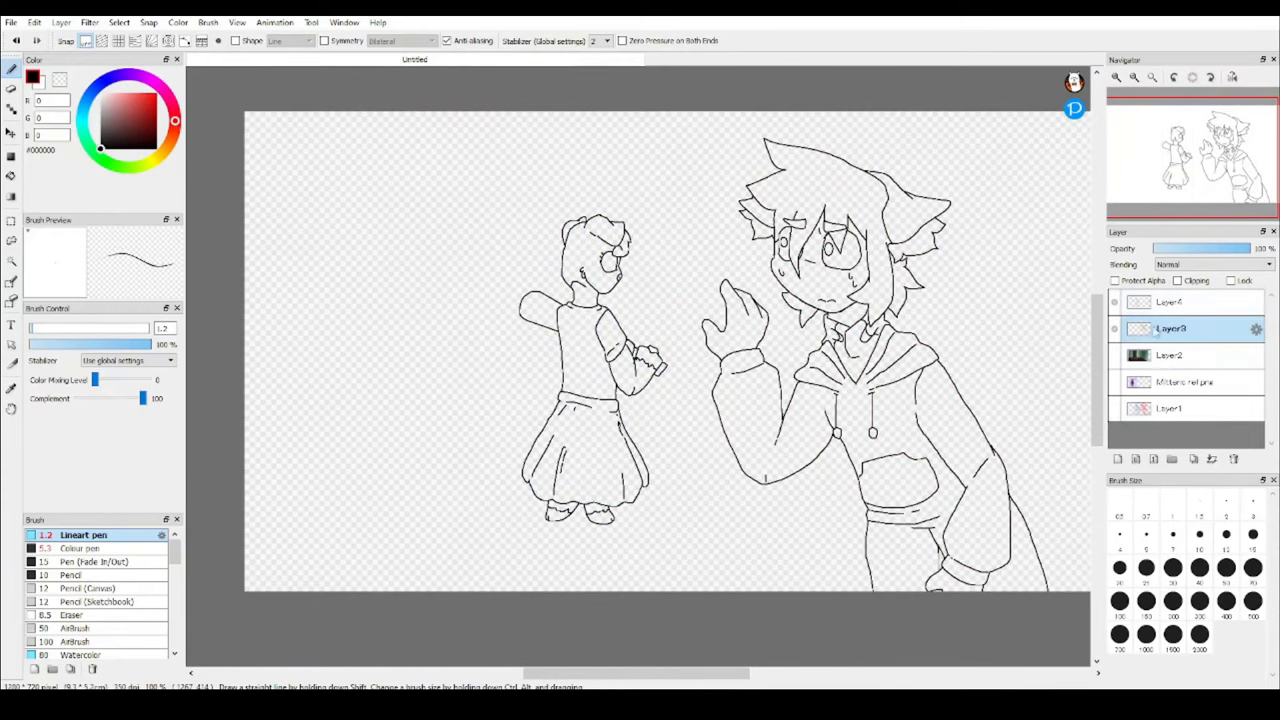
# Fill both figures with grey #8C8C8C on a new layer below the lineart, and erase the fill from the small figure.
pyautogui.click(61, 22)
pyautogui.press('b')
pyautogui.click(444, 234)
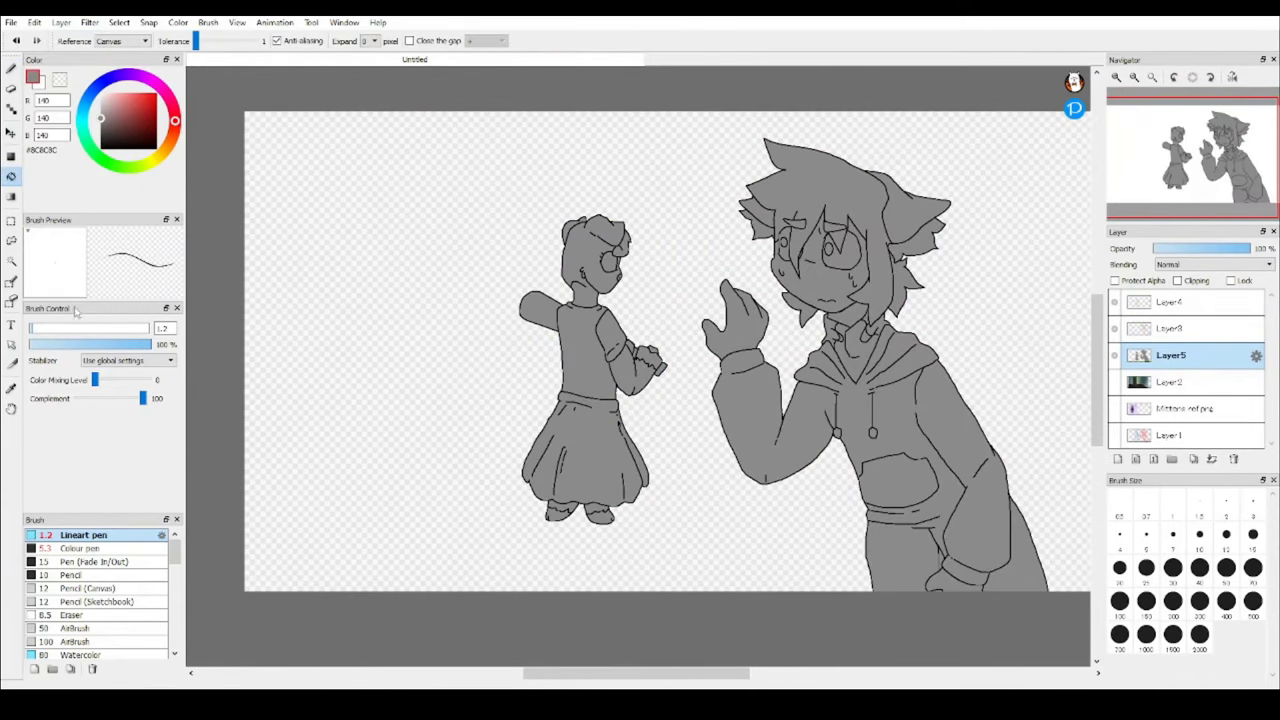
pyautogui.press('e')
pyautogui.moveTo(651, 377)
pyautogui.mouseDown()
pyautogui.moveTo(590, 293)
pyautogui.moveTo(524, 337)
pyautogui.mouseUp()
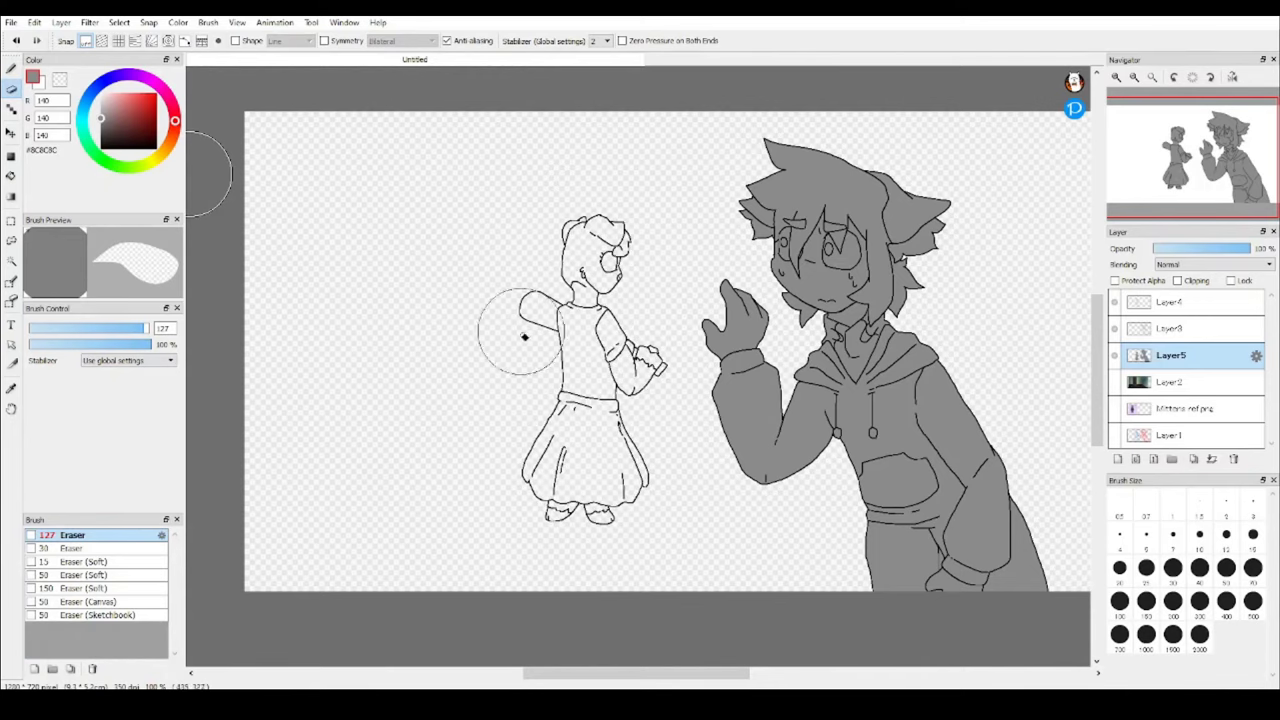
# Fill the small figure with dark grey #494949 on a new layer below Layer4, and move both beneath the large character's layers.
pyautogui.hscroll(3, 524, 337)
pyautogui.click(1114, 355)
pyautogui.click(61, 22)
pyautogui.click(128, 120)
pyautogui.press('b')
pyautogui.click(440, 420)
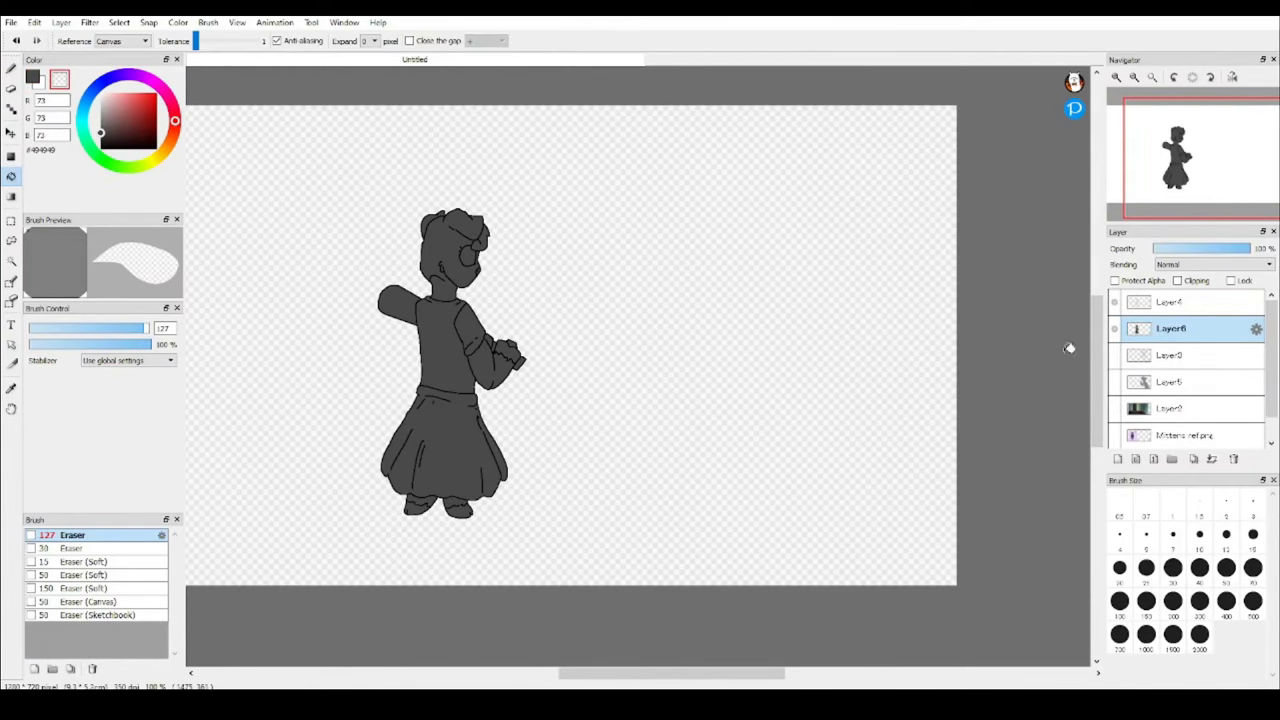
pyautogui.moveTo(1170, 328); pyautogui.dragTo(1170, 381)
pyautogui.moveTo(1170, 302); pyautogui.dragTo(1157, 336)
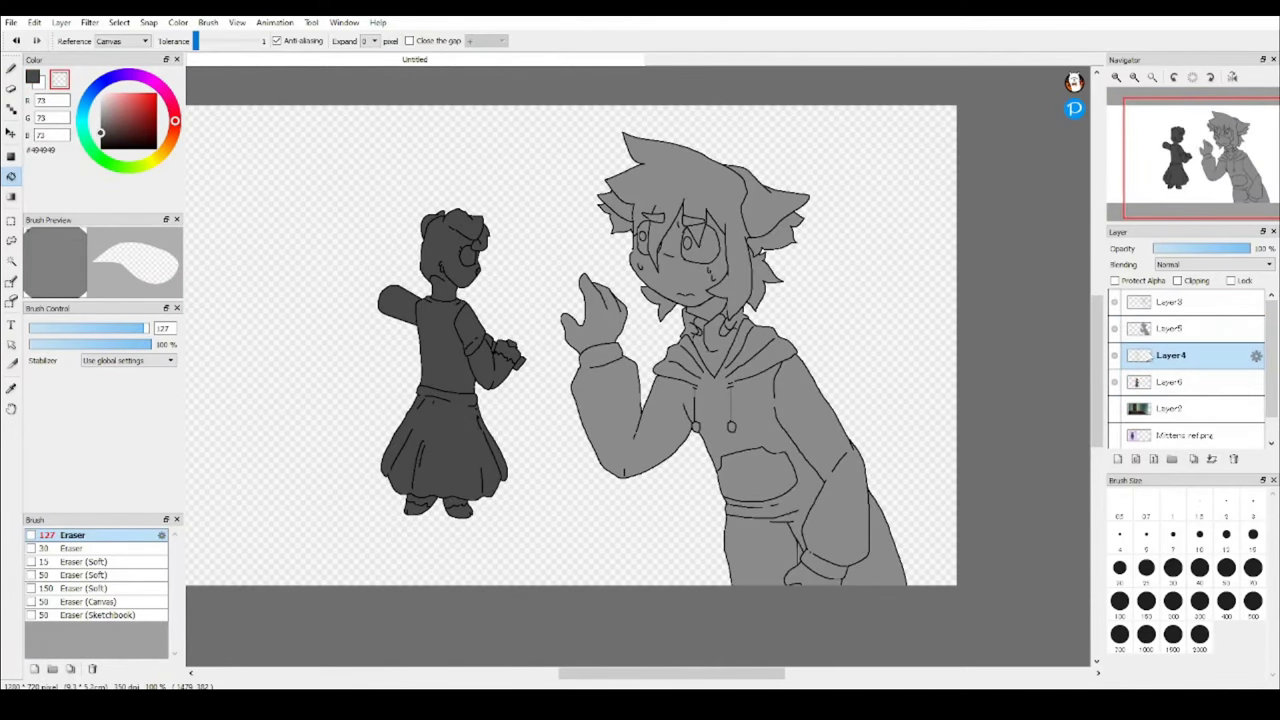
# Show the Mittens reference, protect the alpha of the large character's base layer and fill it with #25212A.
pyautogui.click(1170, 328)
pyautogui.click(1114, 435)
pyautogui.click(628, 260)
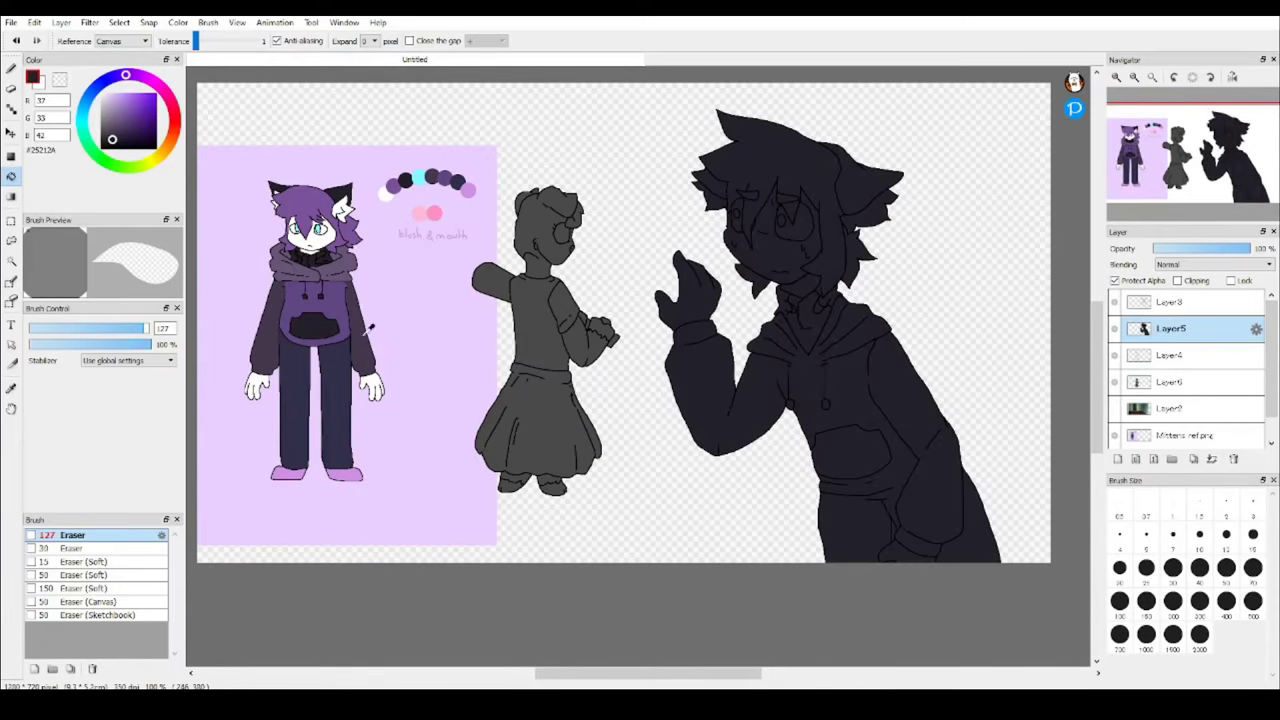
# Ink the missing leg edge beside the large character's wrist, and fill the hoodie and sleeves with #453A4F from the reference.
pyautogui.scroll(5, 581, 216)
pyautogui.press('p')
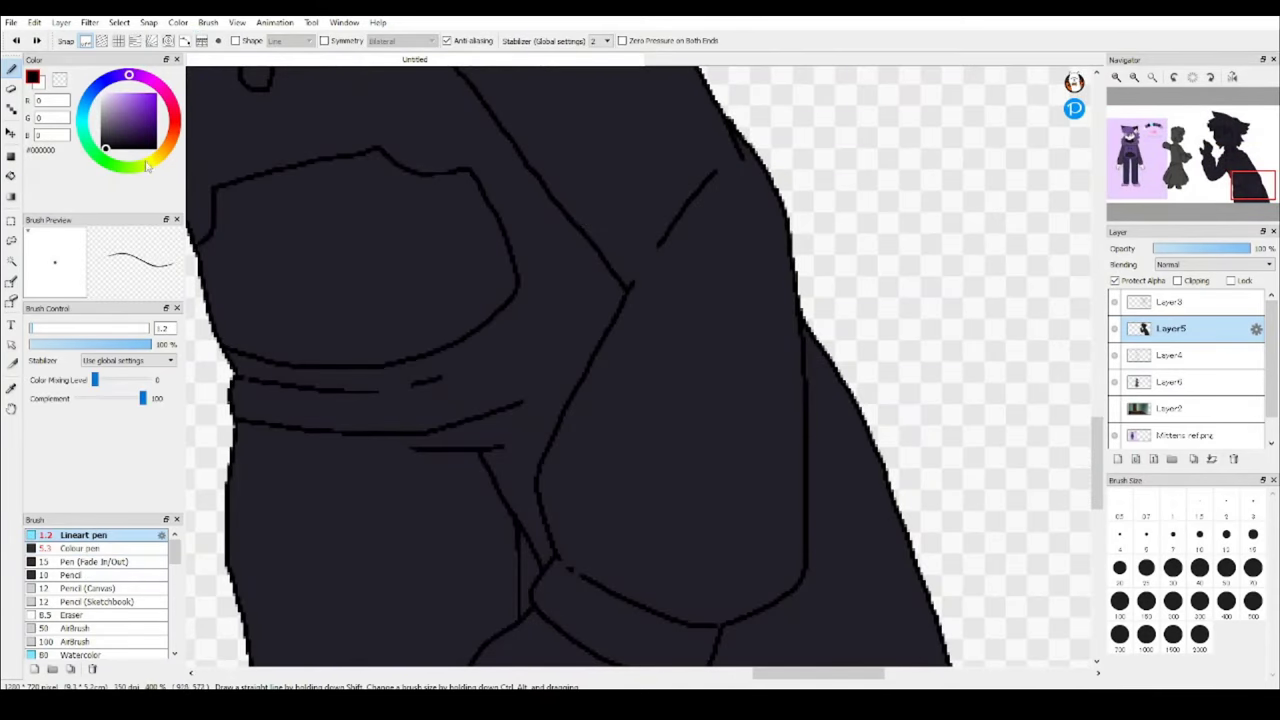
pyautogui.press('g')
pyautogui.scroll(-5, 560, 390)
pyautogui.keyDown('alt'); pyautogui.click(235, 240); pyautogui.keyUp('alt')
pyautogui.click(740, 250)
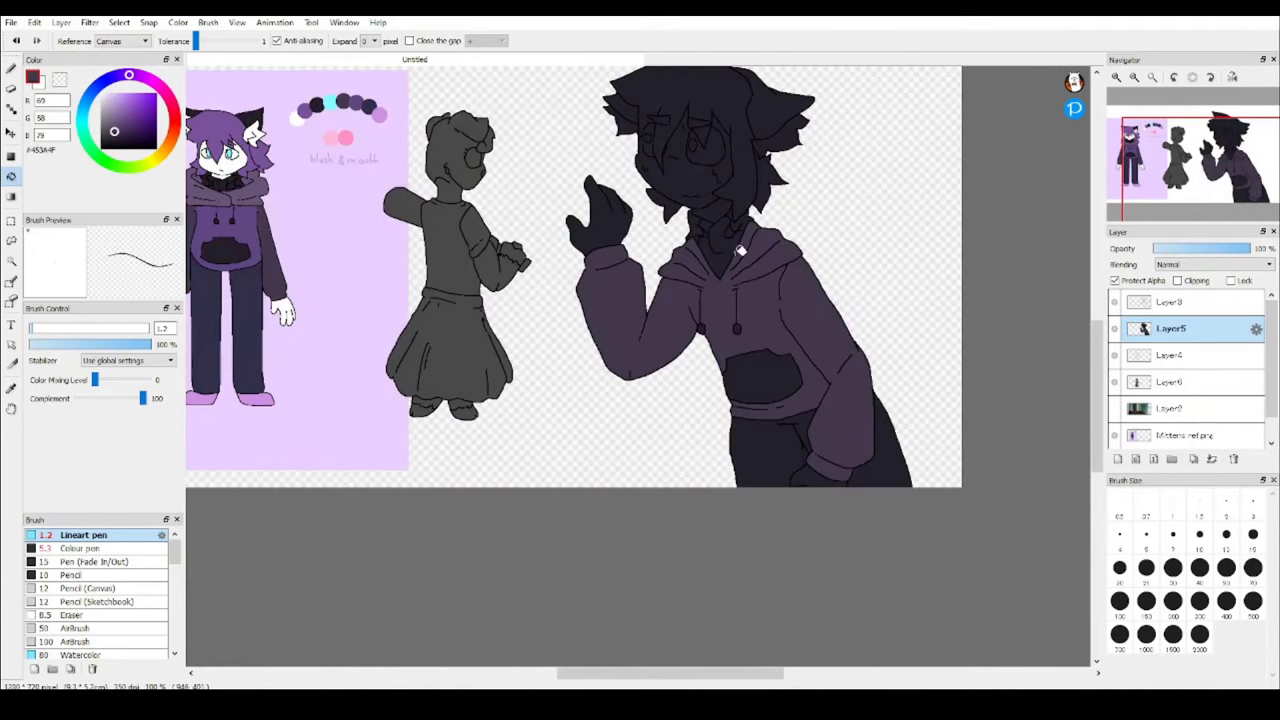
# Separate the hoodie's torso from the sleeves and fill the torso and hood with purple #624885 sampled from the reference.
pyautogui.keyDown('alt'); pyautogui.click(253, 234); pyautogui.keyUp('alt')
pyautogui.press('b')
pyautogui.scroll(5, 700, 320)
pyautogui.click(237, 22)
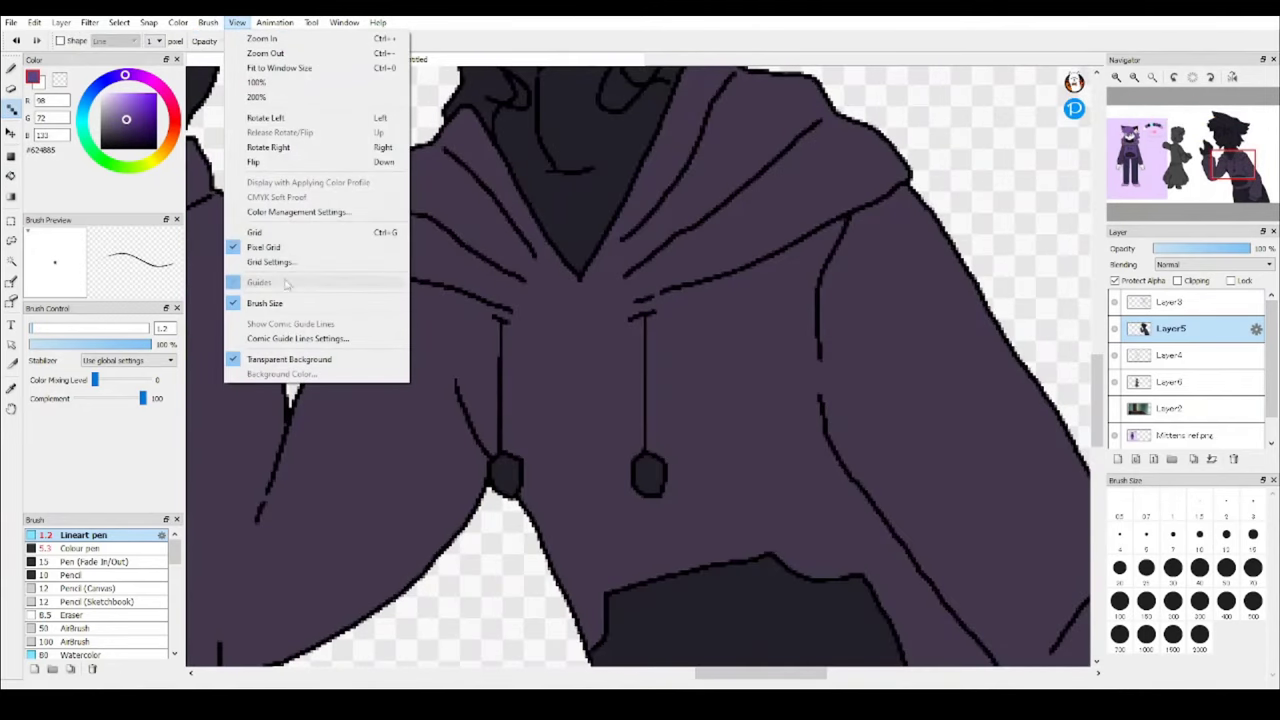
pyautogui.scroll(3, 441, 377)
pyautogui.scroll(-5, 441, 377)
pyautogui.press('g')
pyautogui.click(620, 400)
pyautogui.scroll(-2, 793, 327)
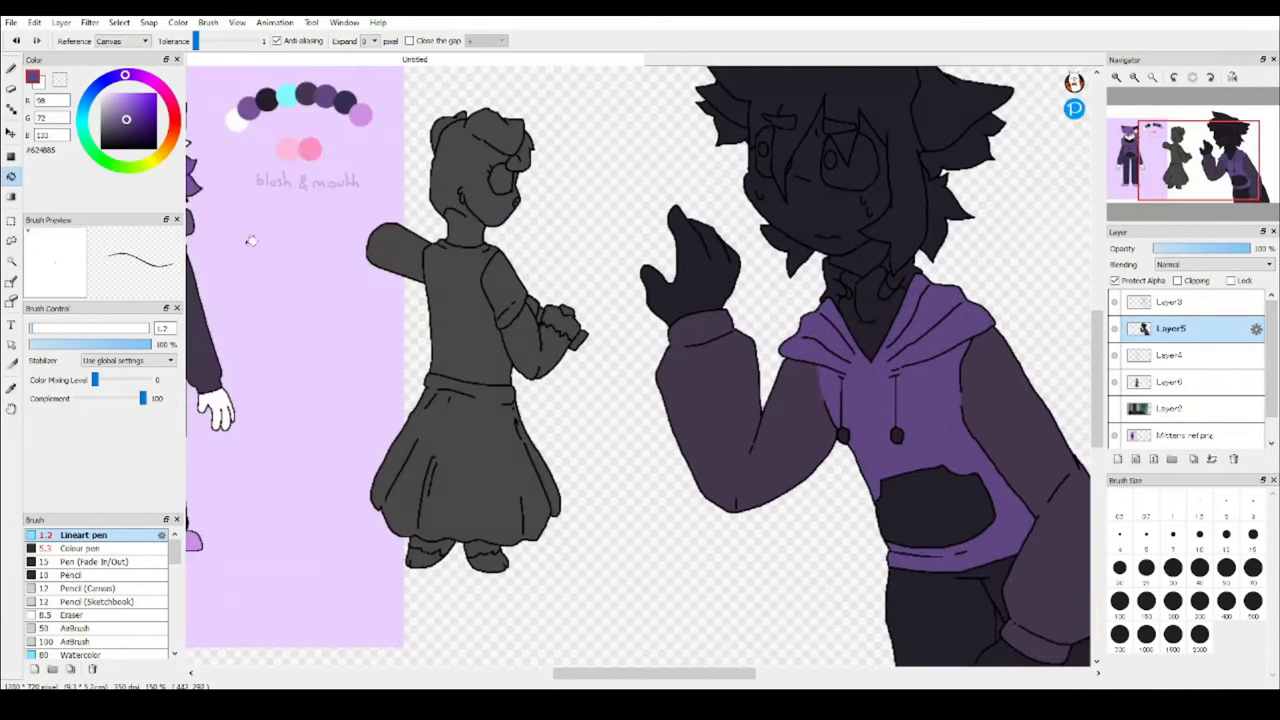
# Separate the hood from the torso, and fill the hood with #695678 and the trousers with #333049 from the reference.
pyautogui.press('b')
pyautogui.scroll(5, 621, 424)
pyautogui.press('g')
pyautogui.scroll(-5, 350, 446)
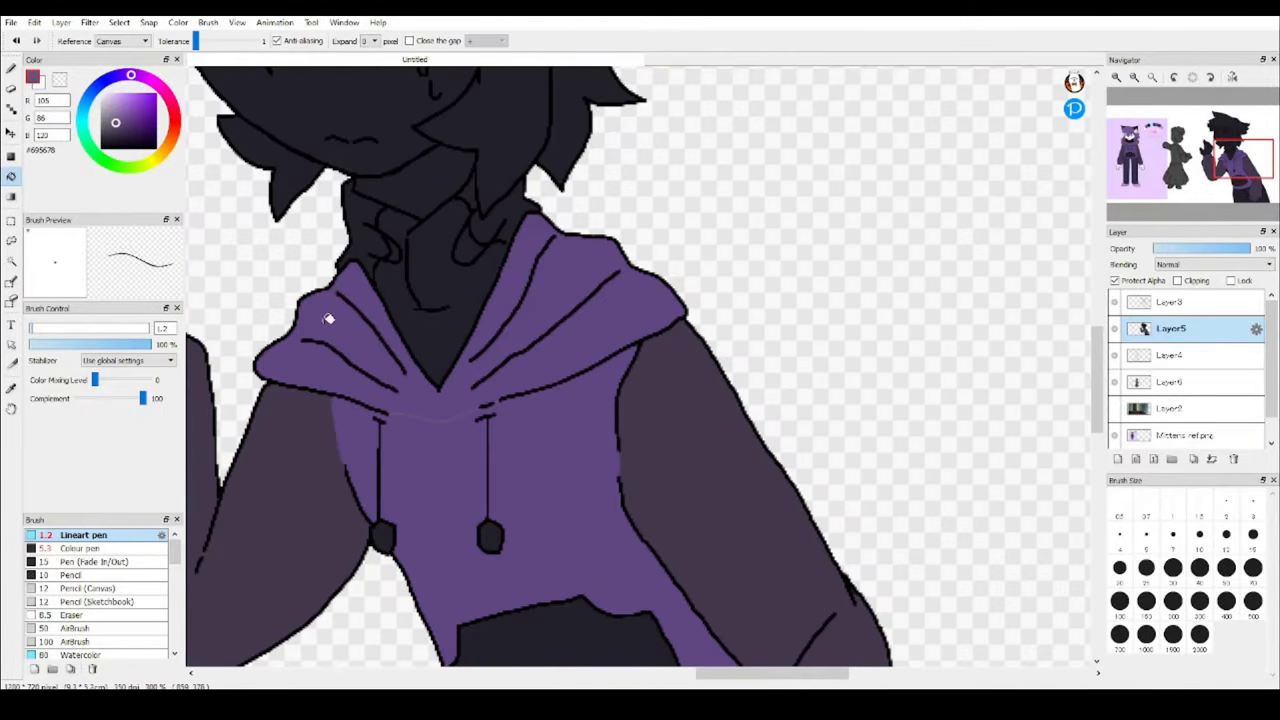
pyautogui.scroll(4, 823, 471)
pyautogui.keyDown('alt'); pyautogui.click(823, 471); pyautogui.keyUp('alt')
pyautogui.click(629, 401)
# Fill the large character's raised hand and the lower hand beside the leg with white #FFFFFF.
pyautogui.scroll(6, 600, 490)
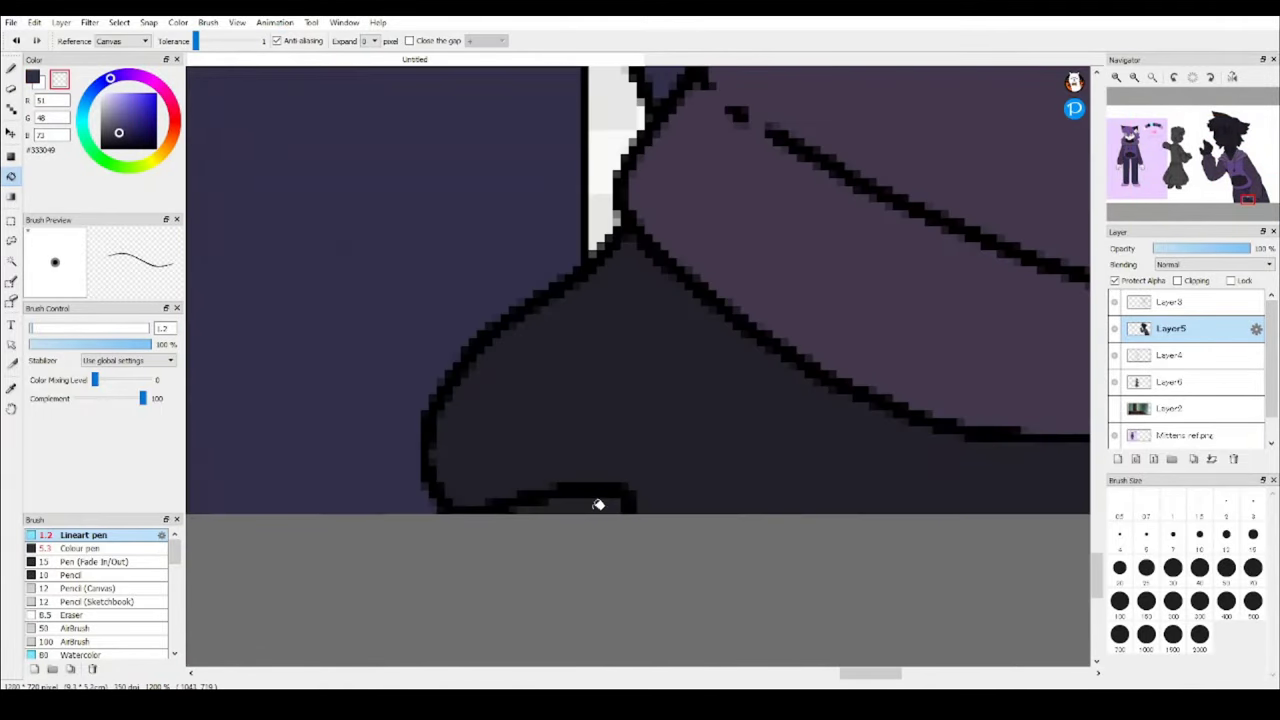
pyautogui.press('b')
pyautogui.press('g')
pyautogui.keyDown('alt'); pyautogui.click(571, 508); pyautogui.keyUp('alt')
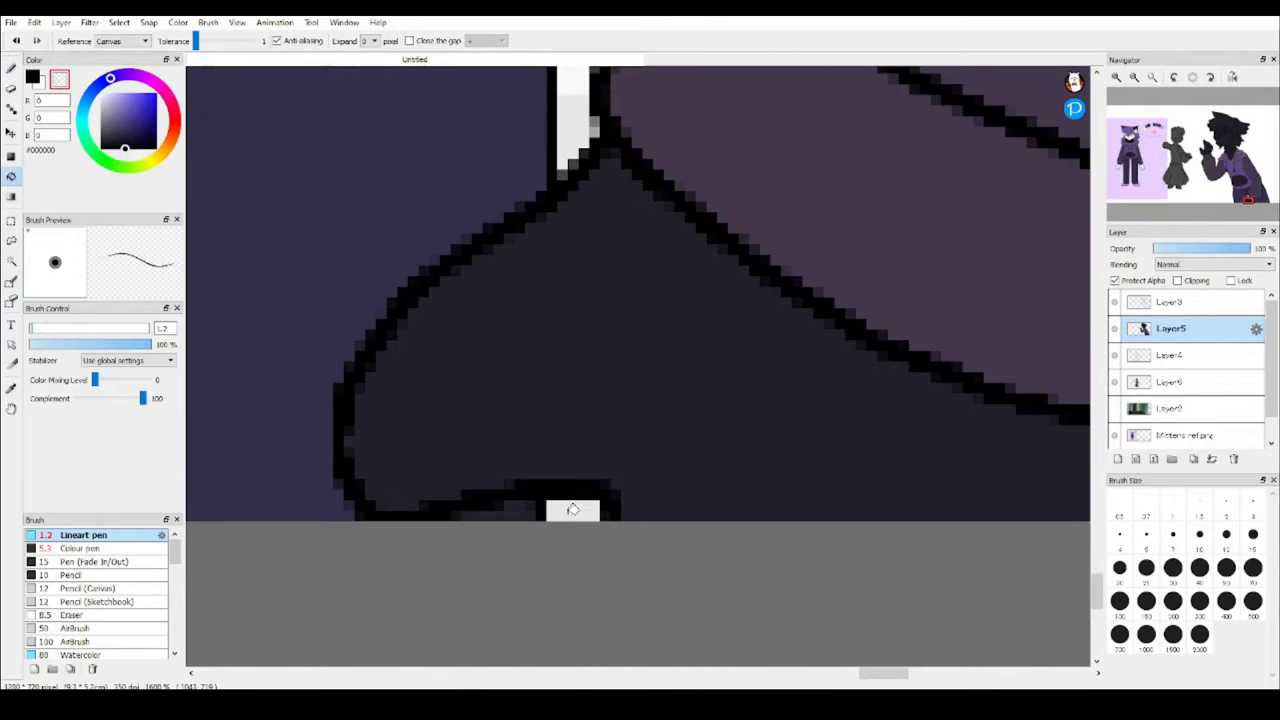
pyautogui.scroll(-9, 571, 508)
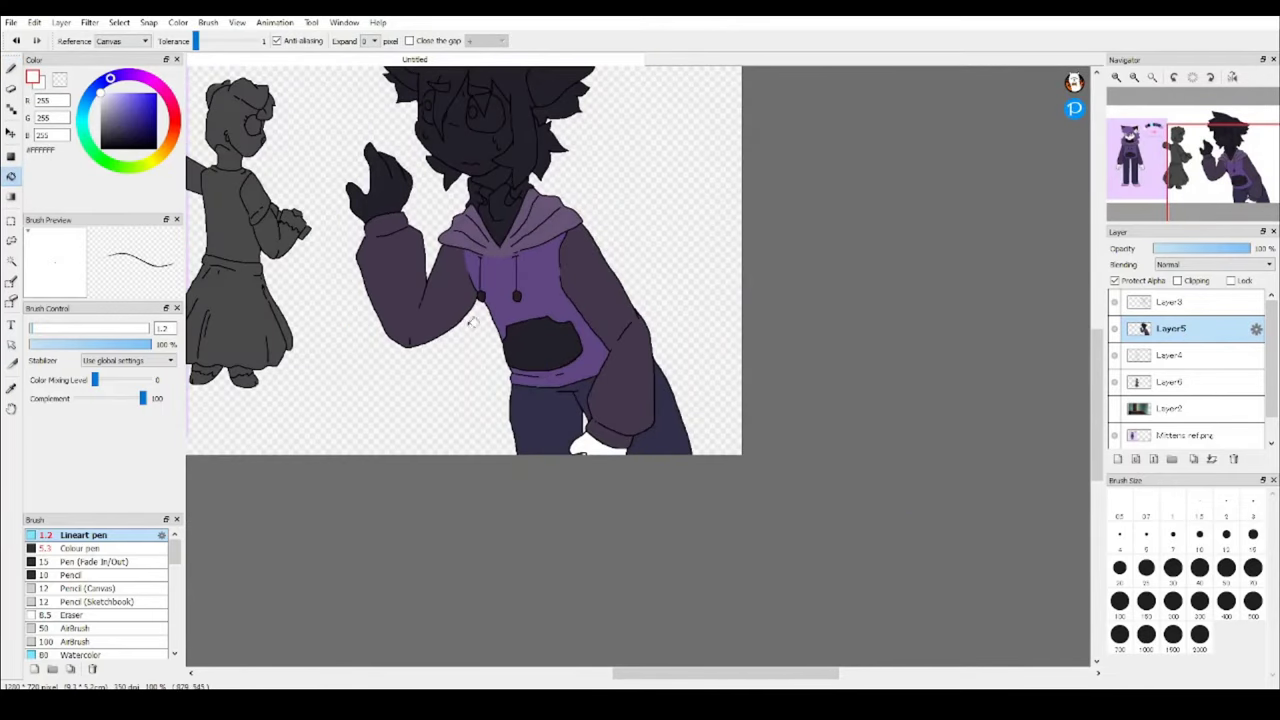
pyautogui.scroll(4, 386, 186)
pyautogui.click(518, 275)
pyautogui.press('b')
pyautogui.scroll(-4, 518, 275)
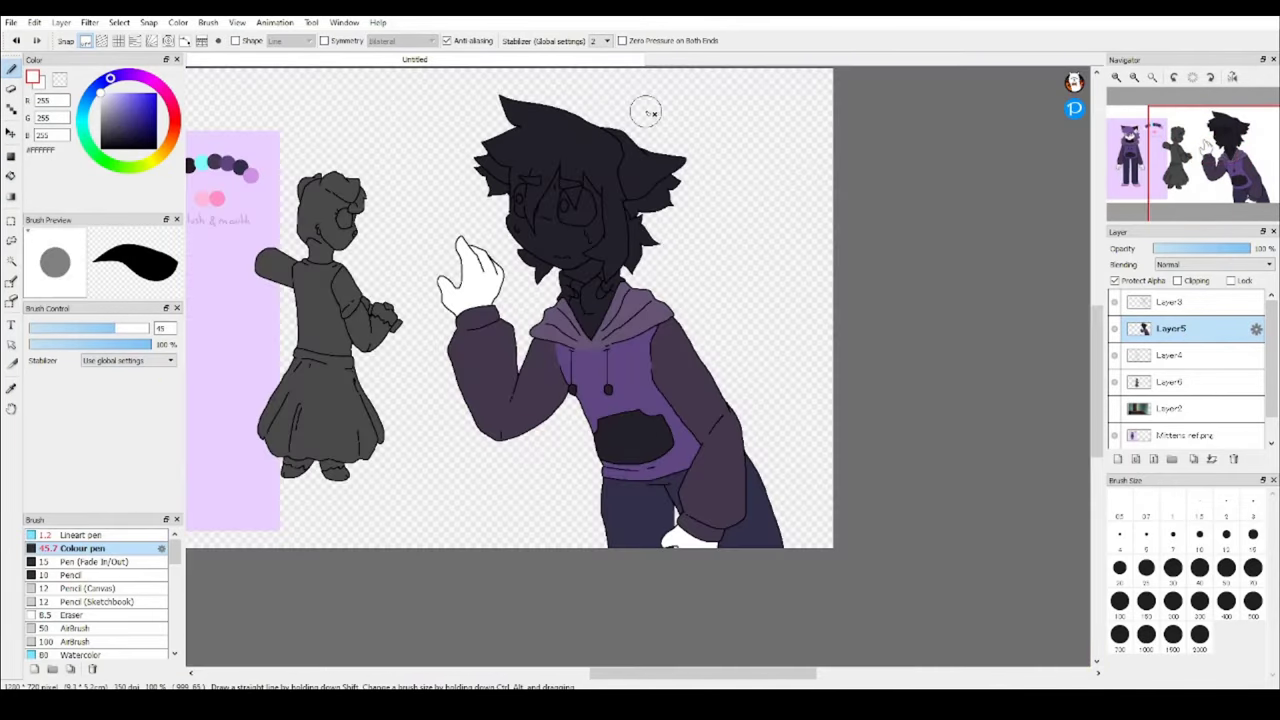
# Fill the large character's face, eye whites, neck and inner-ear fur with white #FFFFFF.
pyautogui.scroll(5, 491, 429)
pyautogui.press('g')
pyautogui.scroll(-2, 491, 429)
pyautogui.scroll(1, 372, 325)
pyautogui.scroll(5, 372, 325)
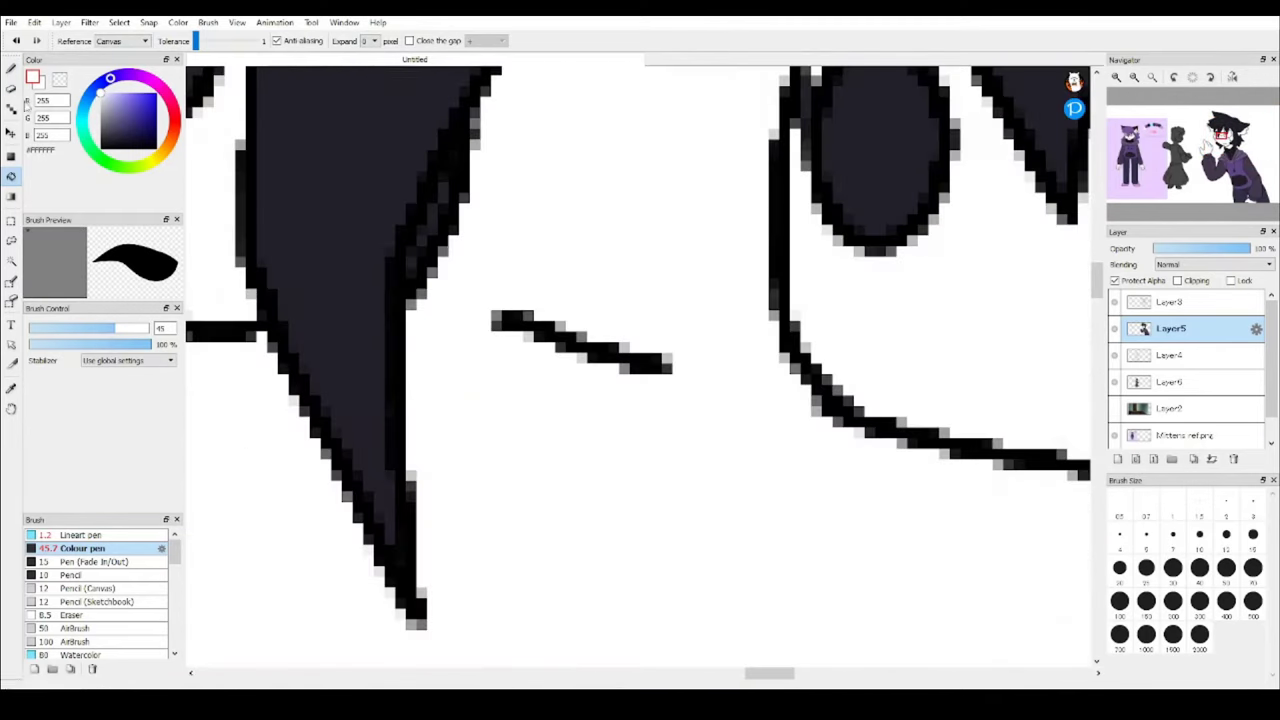
pyautogui.scroll(-3, 450, 185)
pyautogui.press('b')
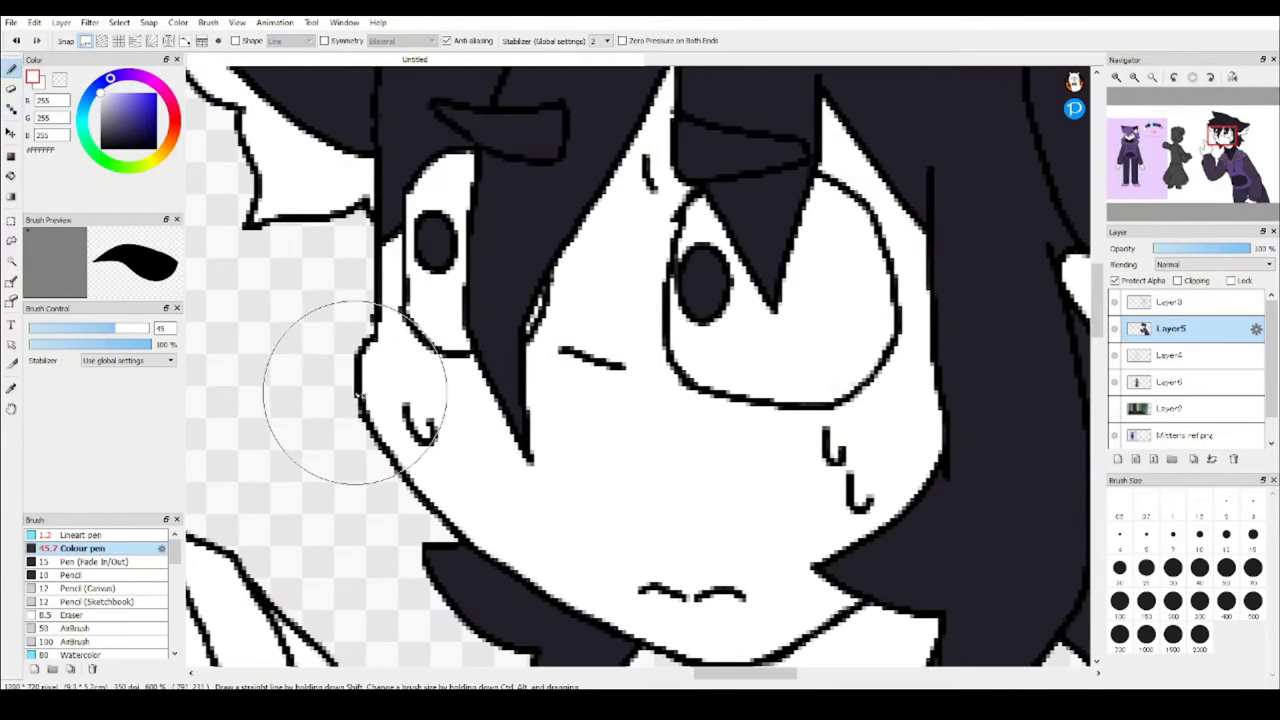
pyautogui.scroll(-4, 357, 271)
pyautogui.scroll(6, 620, 457)
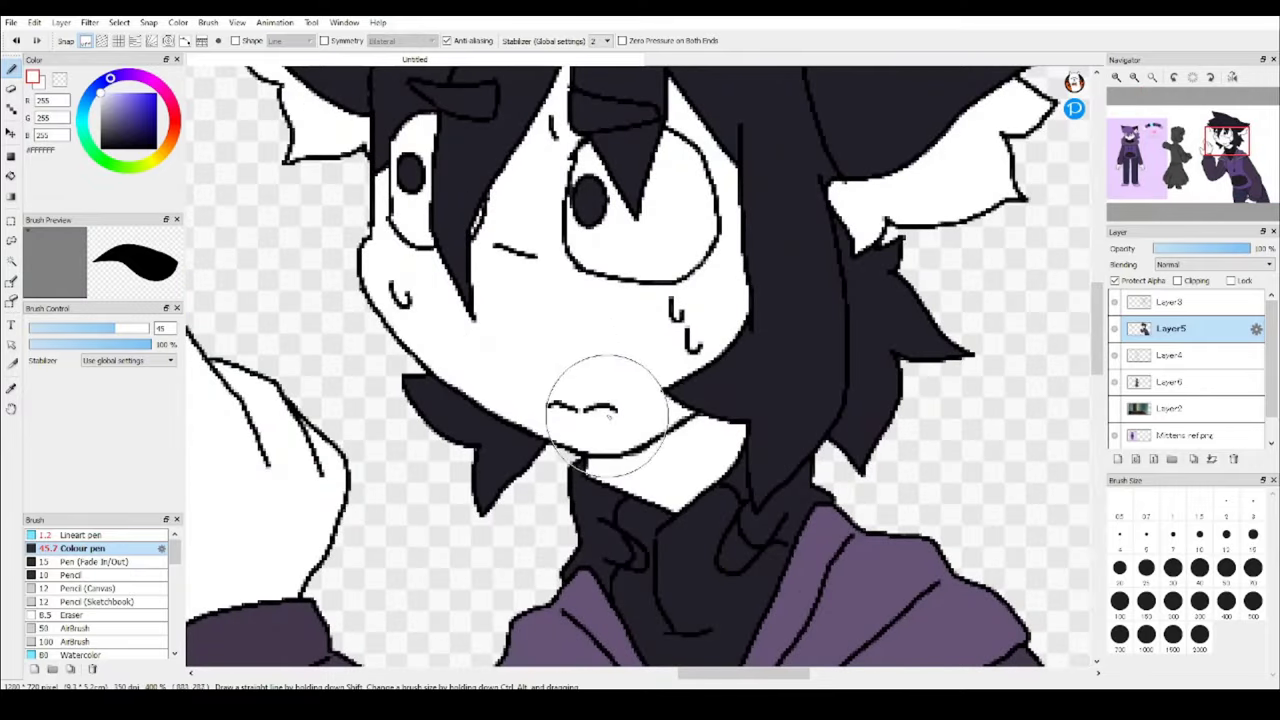
pyautogui.scroll(-6, 637, 366)
pyautogui.scroll(4, 637, 366)
# Fill the large character's irises with cyan #86FBFF, and the hair and eyebrows with purple #7C529D sampled from the reference.
pyautogui.press('g')
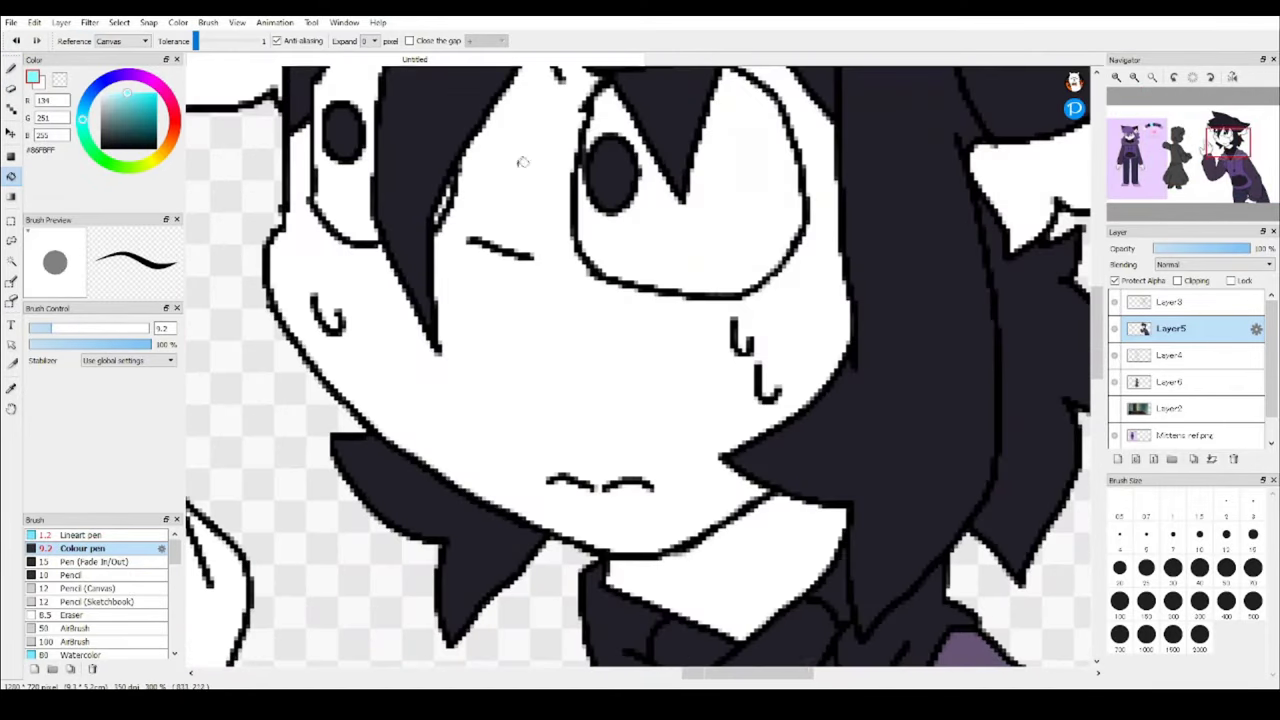
pyautogui.scroll(-4, 637, 366)
pyautogui.keyDown('alt'); pyautogui.click(396, 243); pyautogui.keyUp('alt')
pyautogui.scroll(4, 702, 226)
pyautogui.click(706, 237)
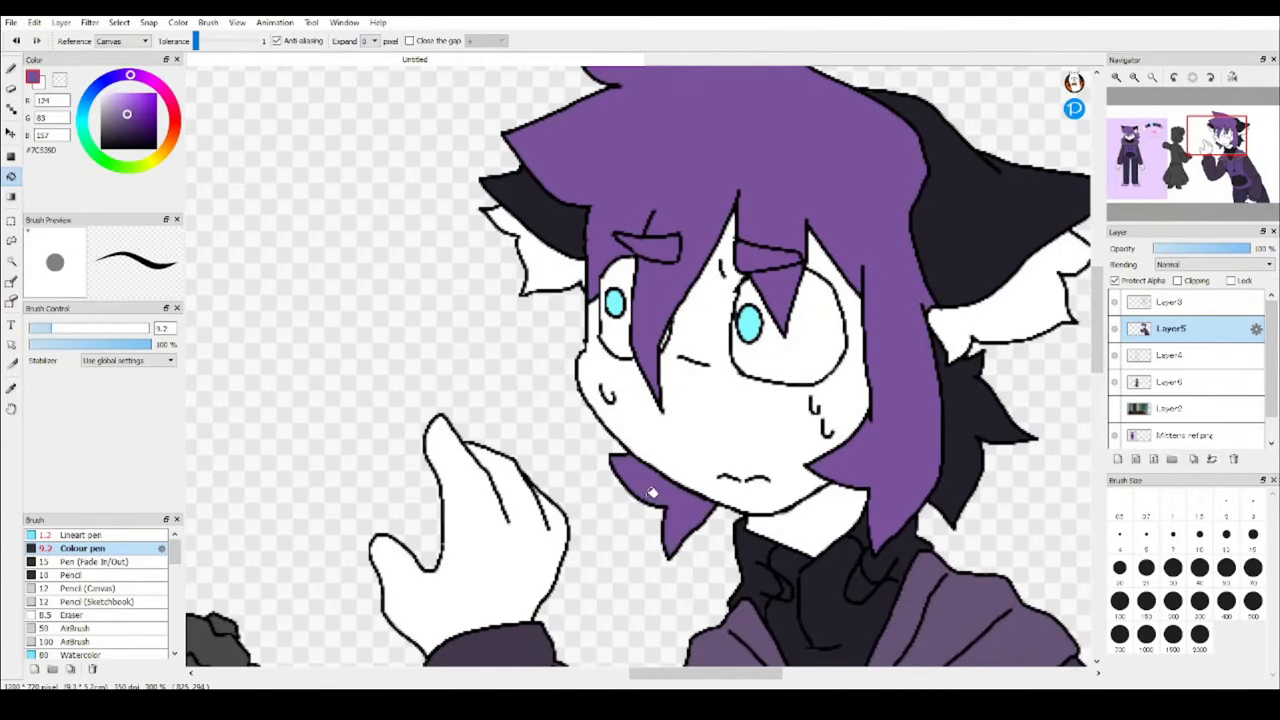
pyautogui.scroll(3, 651, 492)
pyautogui.press('b')
pyautogui.scroll(-7, 557, 223)
pyautogui.scroll(1, 455, 224)
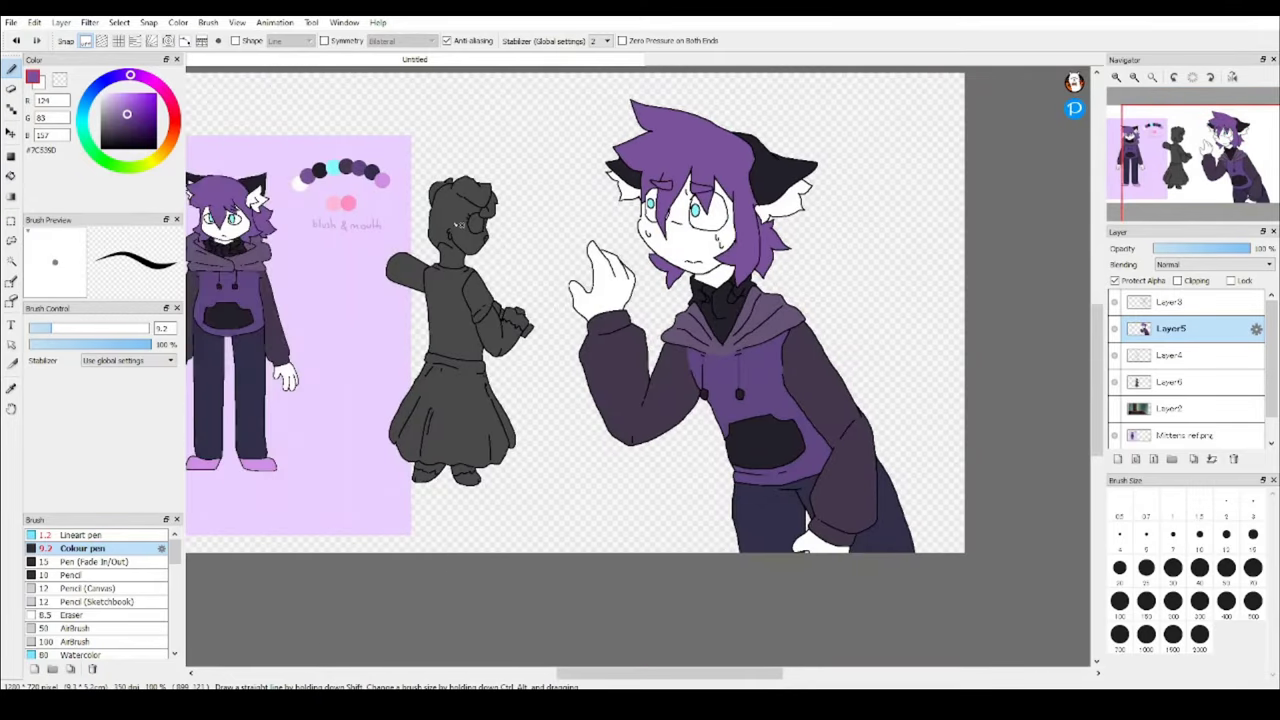
# Hide the Mittens reference and make the small character's base layer (Layer6) active.
pyautogui.scroll(3, 457, 226)
pyautogui.scroll(-5, 628, 388)
pyautogui.scroll(1, 628, 388)
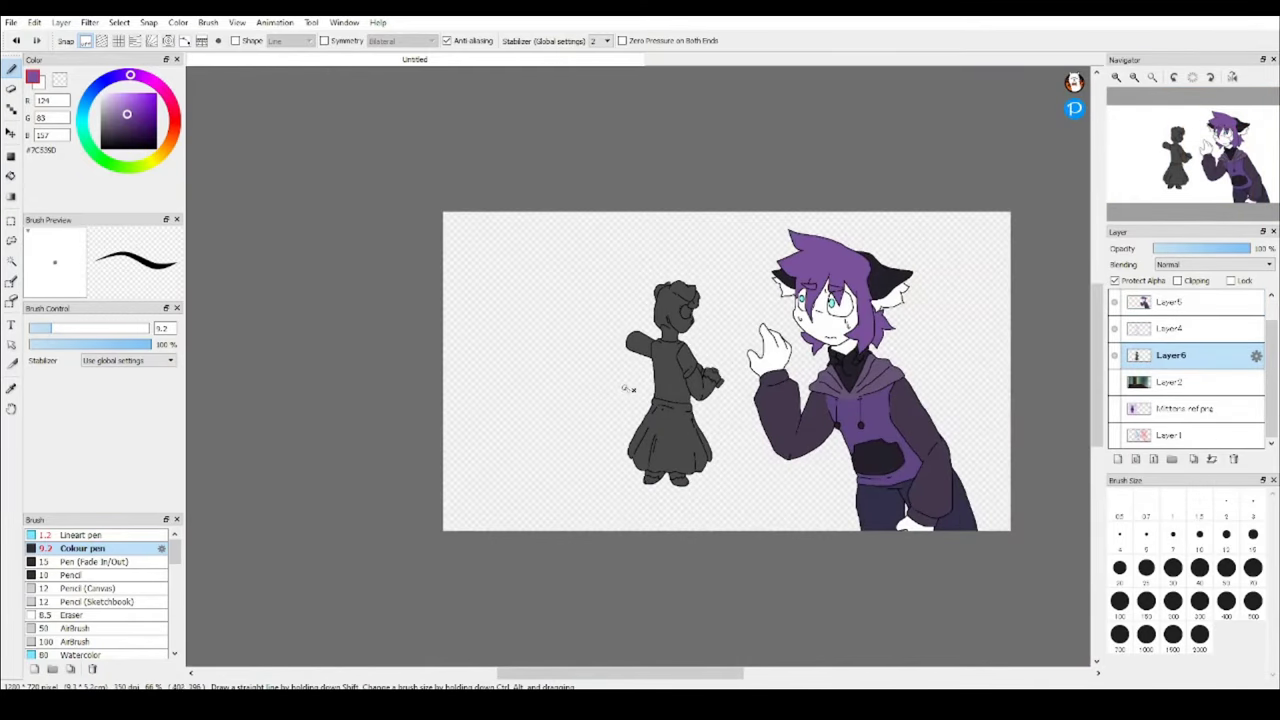
pyautogui.scroll(3, 700, 400)
# Try a muted red #925755 across the small character's whole base shape.
pyautogui.moveTo(173, 108); pyautogui.dragTo(140, 113)
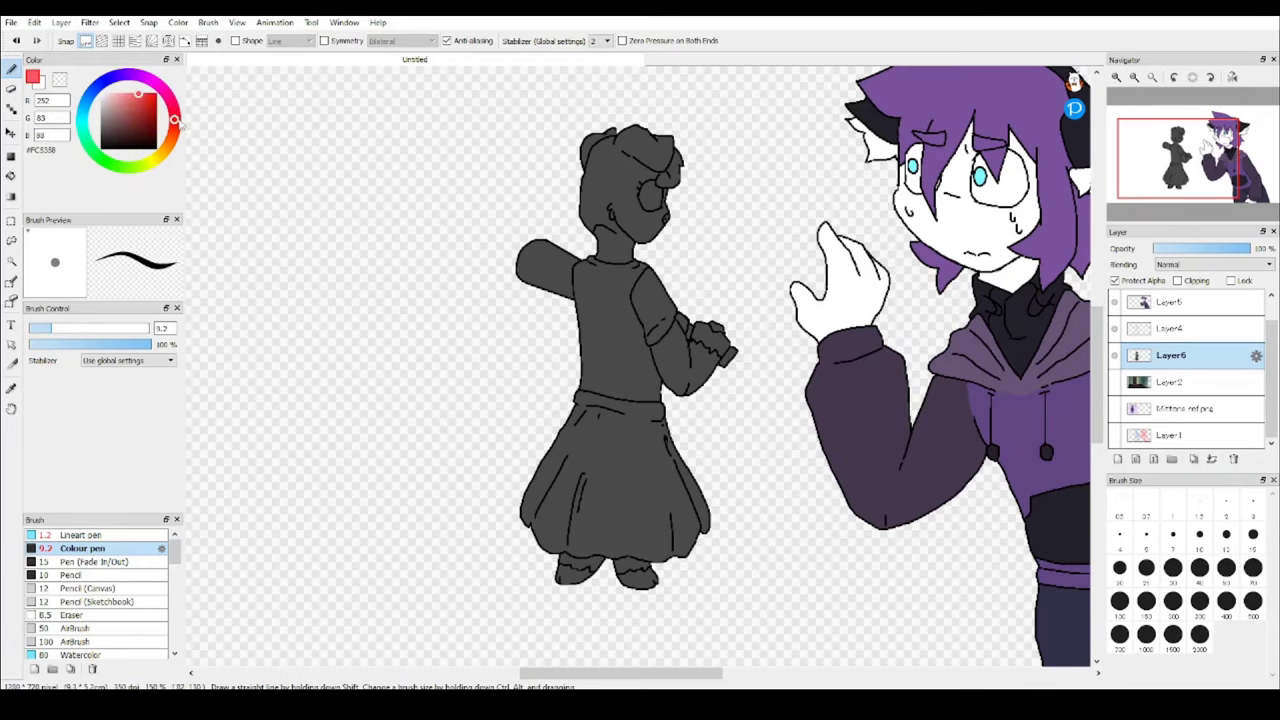
pyautogui.click(130, 117)
pyautogui.moveTo(615, 345); pyautogui.dragTo(589, 300)
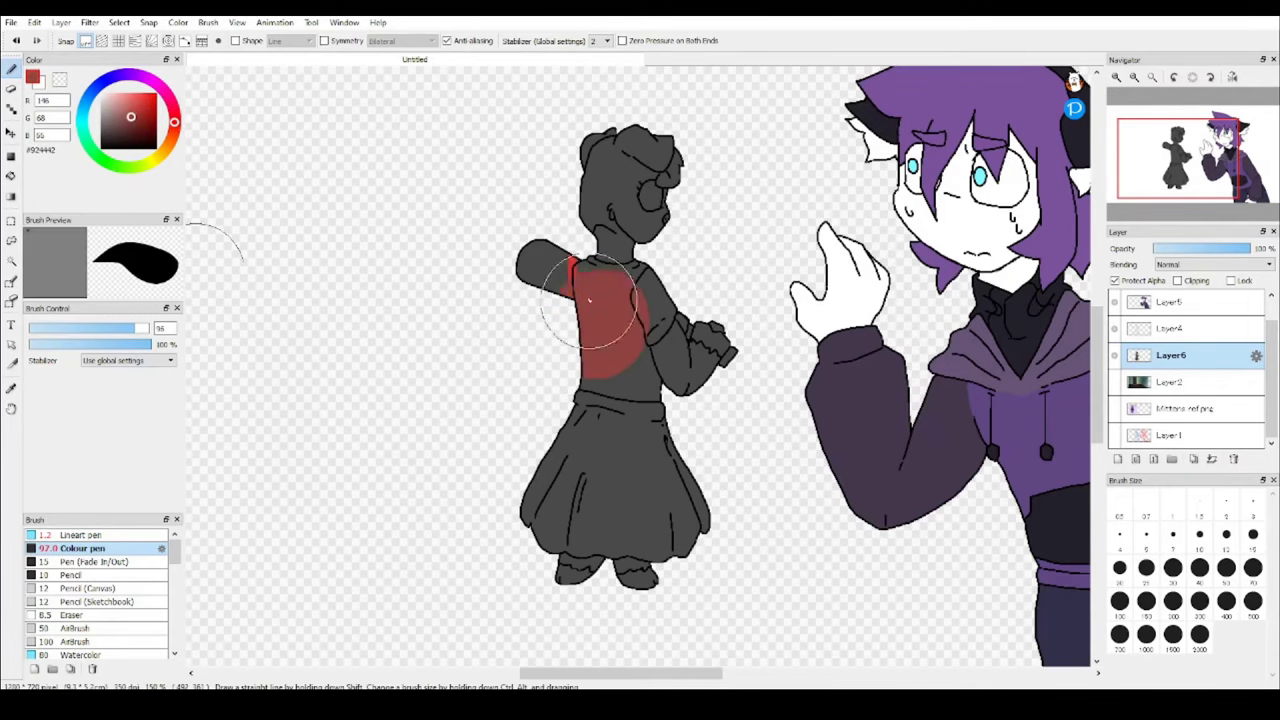
pyautogui.scroll(2, 562, 410)
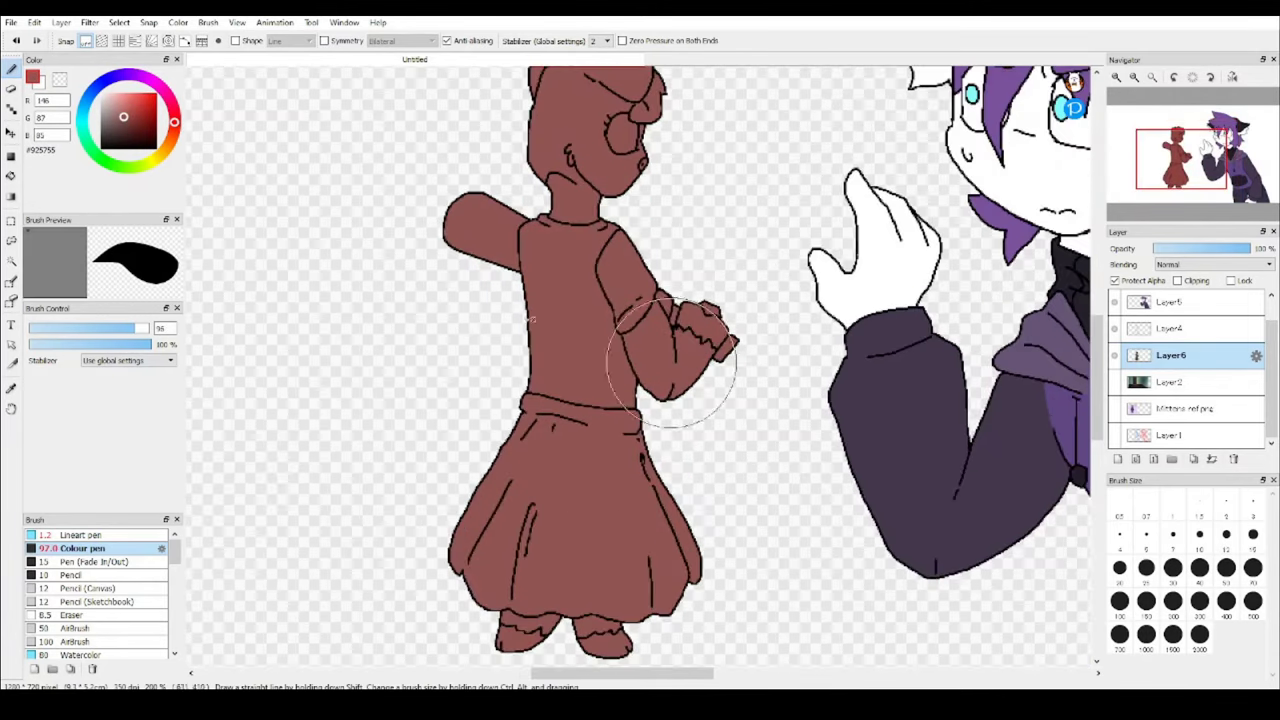
# Repaint the small character's whole base shape in a darker red.
pyautogui.scroll(-2, 686, 371)
pyautogui.moveTo(590, 380); pyautogui.dragTo(618, 165)
pyautogui.scroll(3, 600, 550)
pyautogui.scroll(-3, 600, 400)
# Fill the small character's shirt, including the short sleeve, with lighter red #BD5452.
pyautogui.click(11, 175)
pyautogui.click(131, 107)
pyautogui.click(600, 300)
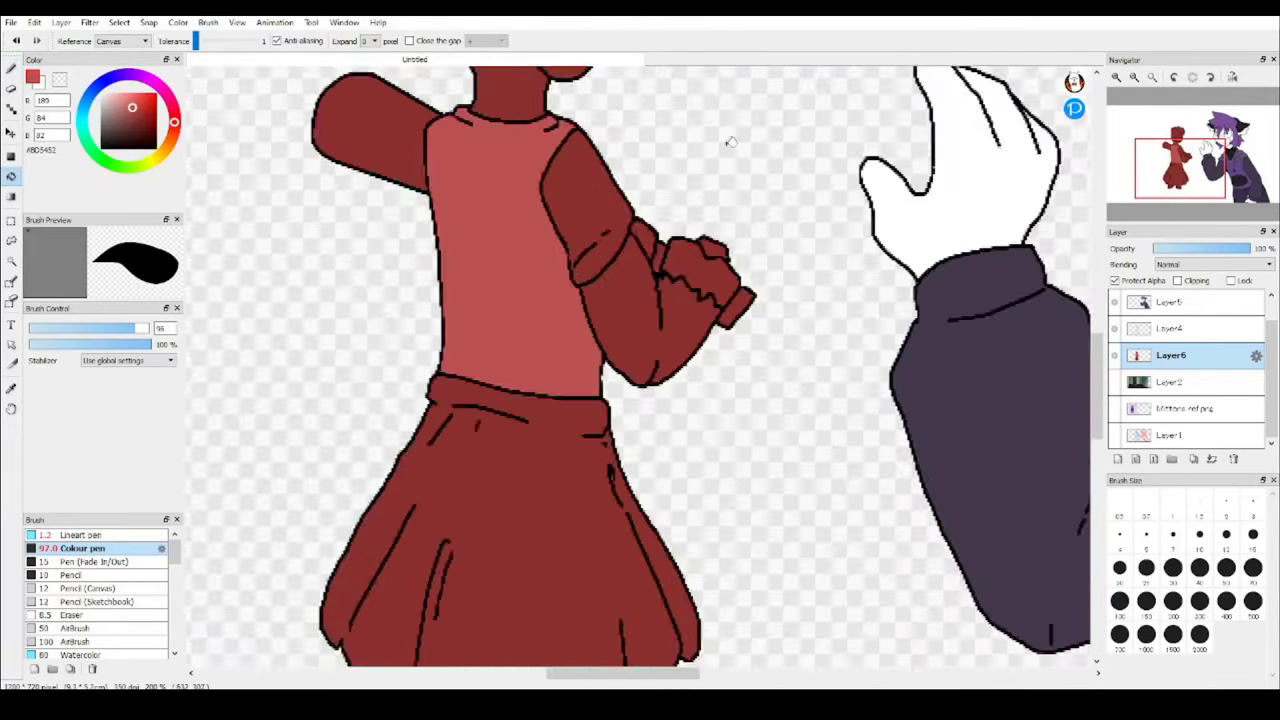
pyautogui.scroll(-2, 600, 350)
pyautogui.scroll(2, 582, 300)
# Fill the small character's head, neck and forearm with light pink #FFB4C7.
pyautogui.scroll(5, 582, 300)
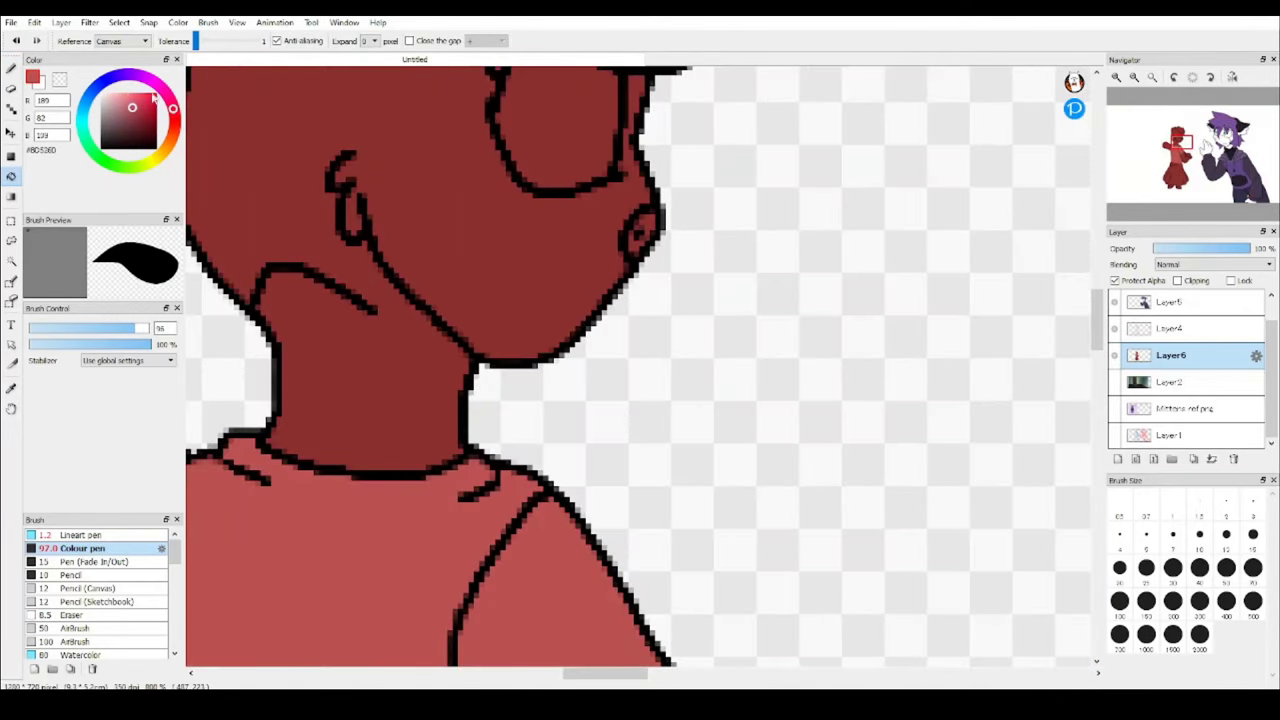
pyautogui.click(380, 390)
pyautogui.scroll(-5, 640, 360)
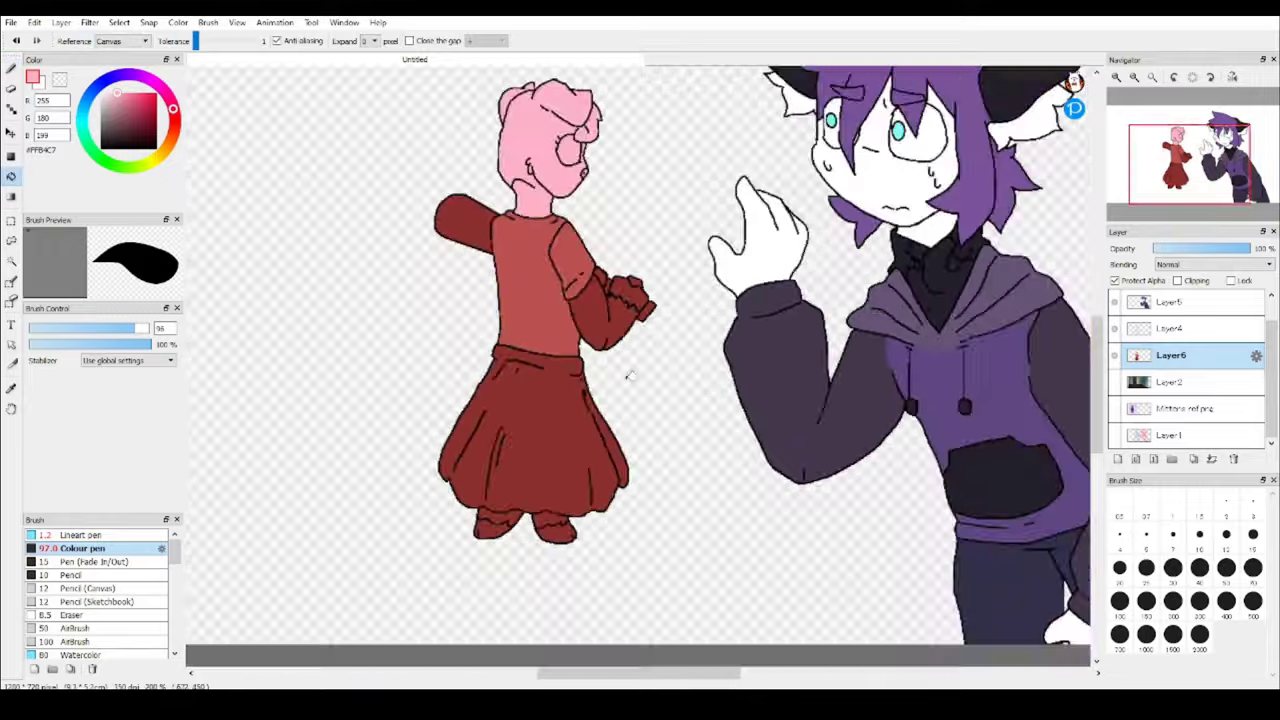
pyautogui.scroll(2, 640, 360)
pyautogui.click(665, 290)
# Fill the small character's snout and hands with deeper pink #DE6D8A.
pyautogui.scroll(-5, 664, 291)
pyautogui.scroll(3, 640, 360)
pyautogui.click(129, 100)
pyautogui.scroll(4, 640, 360)
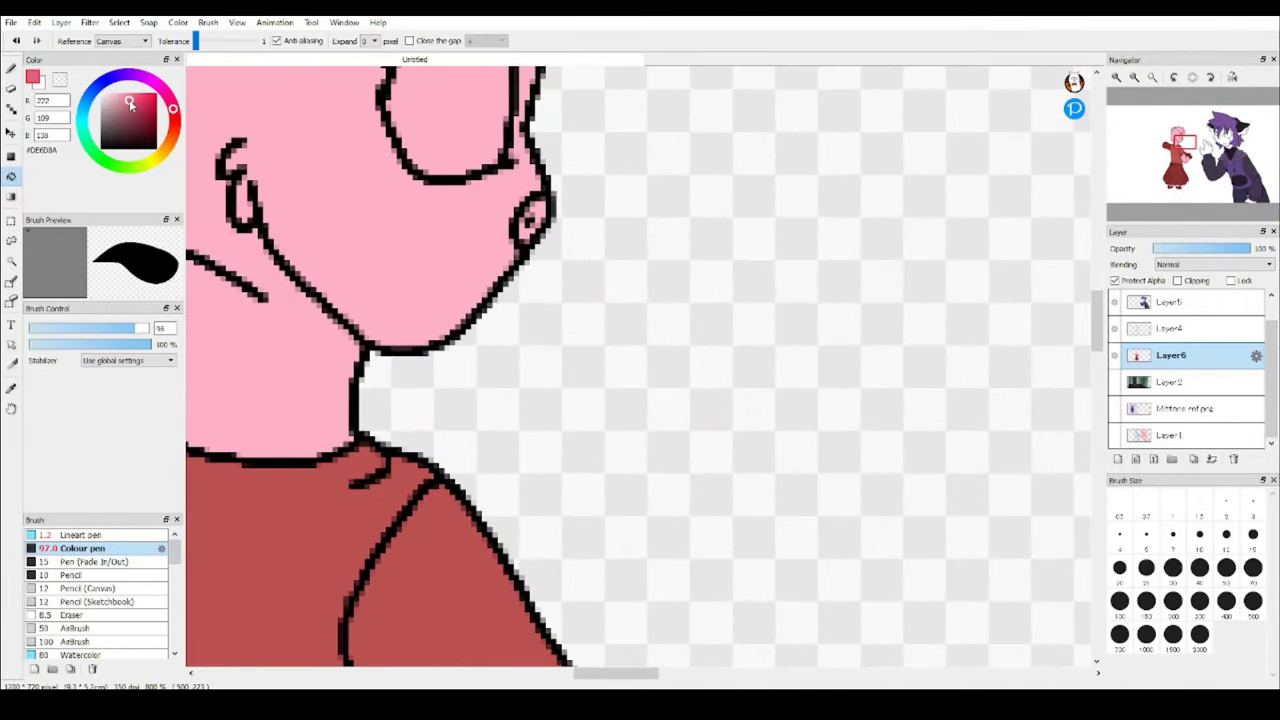
pyautogui.click(495, 260)
pyautogui.scroll(-5, 571, 300)
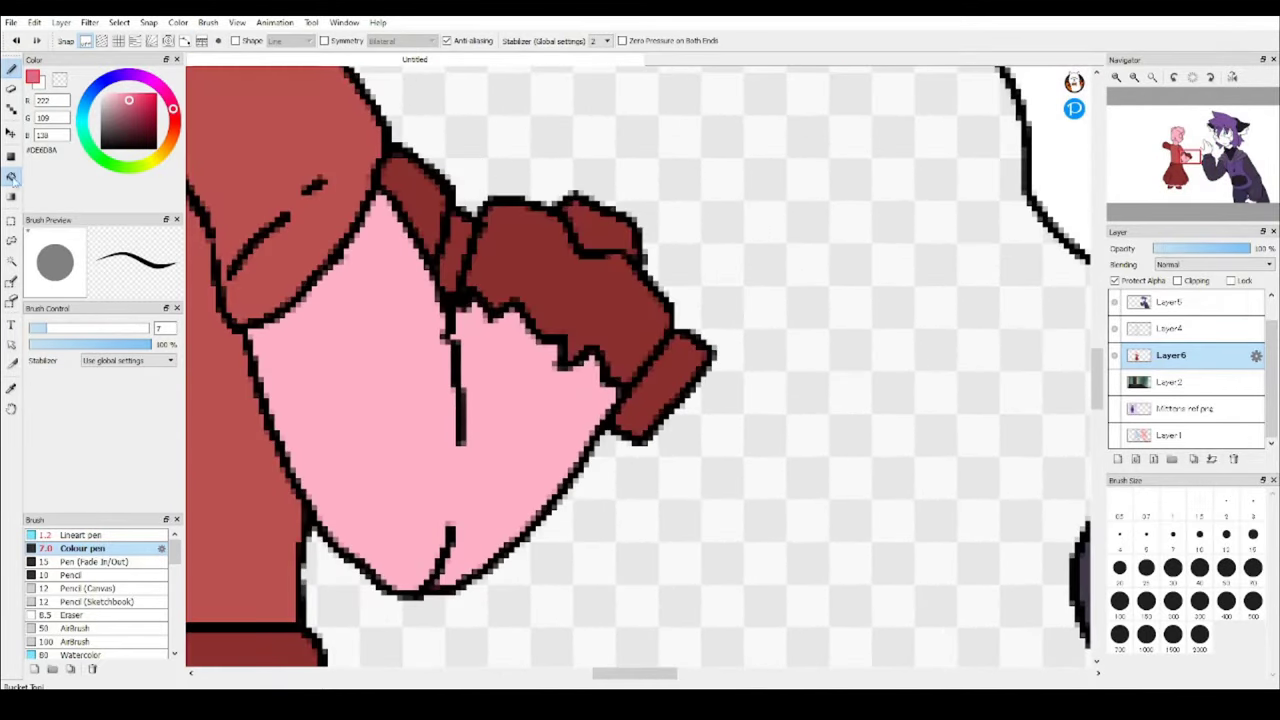
pyautogui.scroll(4, 655, 444)
pyautogui.scroll(-4, 640, 400)
pyautogui.scroll(4, 705, 320)
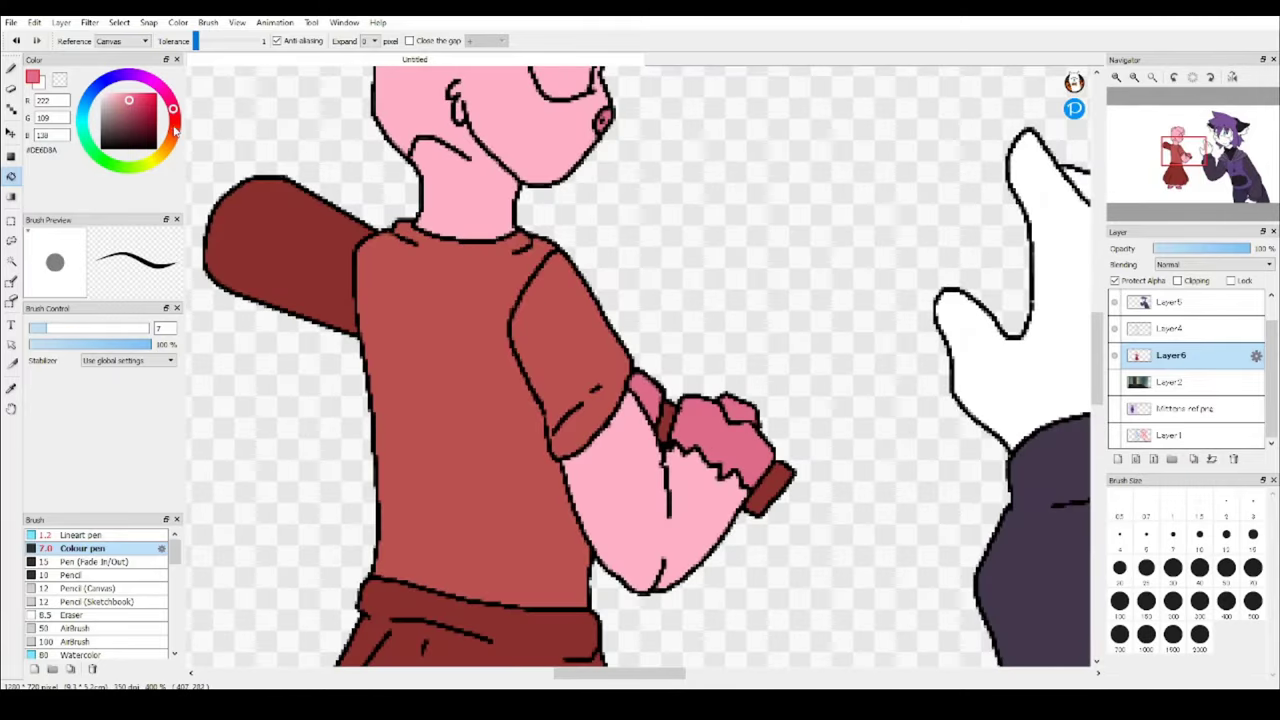
# Fill the small character's bat and its visible handle pieces with brown #8C6755.
pyautogui.click(122, 118)
pyautogui.click(269, 206)
pyautogui.scroll(4, 700, 440)
pyautogui.scroll(-2, 640, 400)
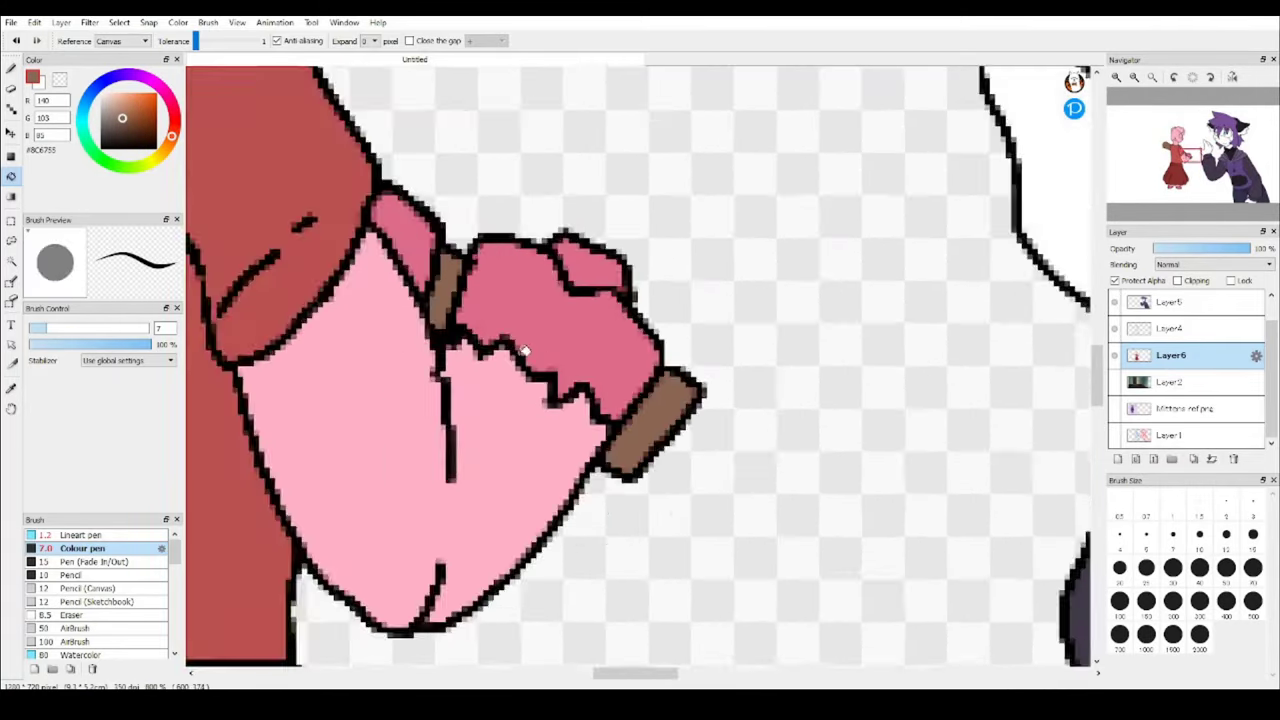
# Fill the small character's eye with near-black navy #00001F.
pyautogui.scroll(-2, 640, 360)
pyautogui.scroll(3, 512, 257)
pyautogui.scroll(1, 512, 257)
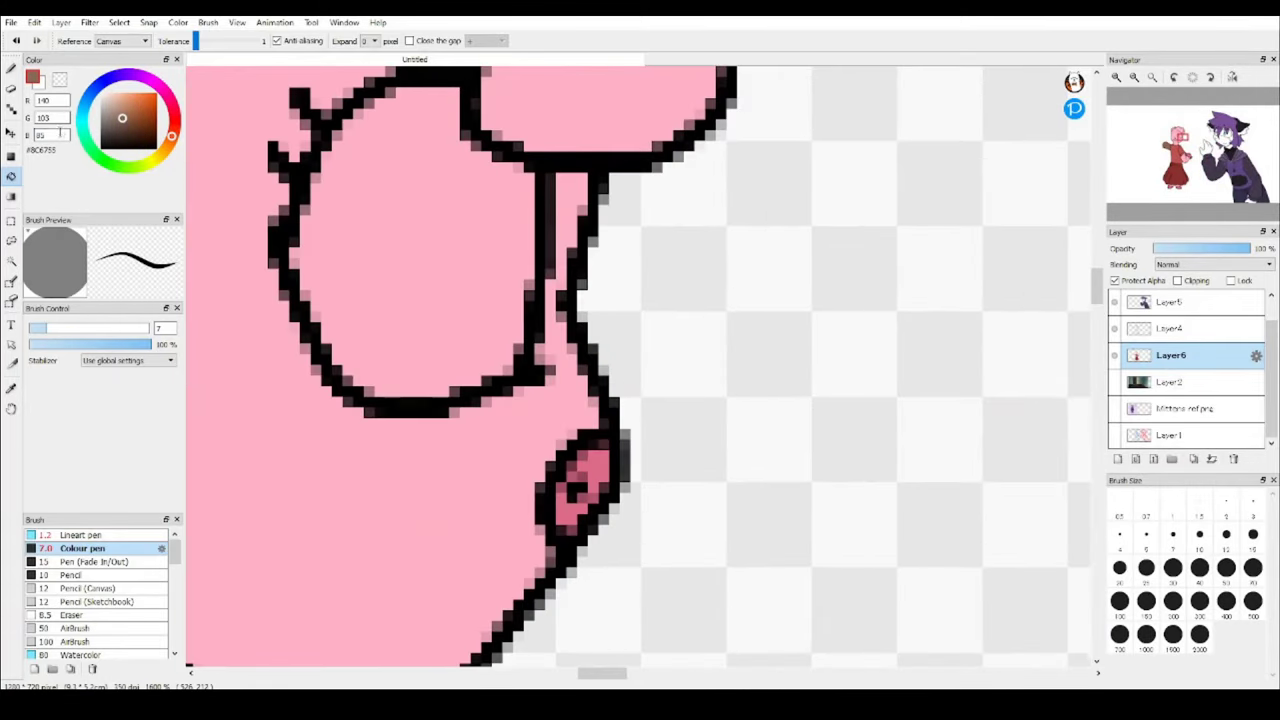
pyautogui.click(422, 241)
pyautogui.scroll(-5, 417, 203)
# Add a layer clipped to the small character's base and dab #00001F blotches down the cheek below the eye.
pyautogui.press('b')
pyautogui.scroll(5, 534, 229)
pyautogui.click(61, 22)
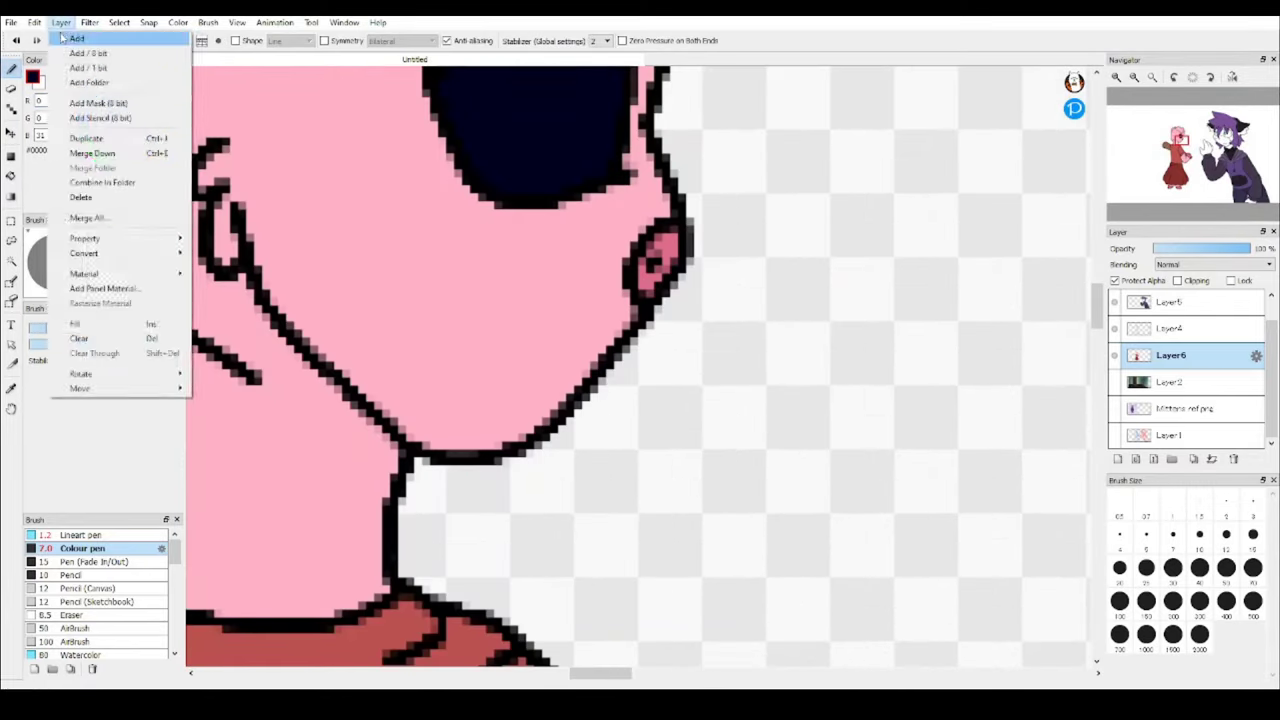
pyautogui.click(62, 38)
pyautogui.click(433, 285)
pyautogui.click(430, 415)
# Blend the dark cheek blotches into vertical tear streaks using the Smudge brush at size 5.9.
pyautogui.scroll(-3, 95, 600)
pyautogui.click(77, 625)
pyautogui.moveTo(470, 300); pyautogui.dragTo(543, 314)
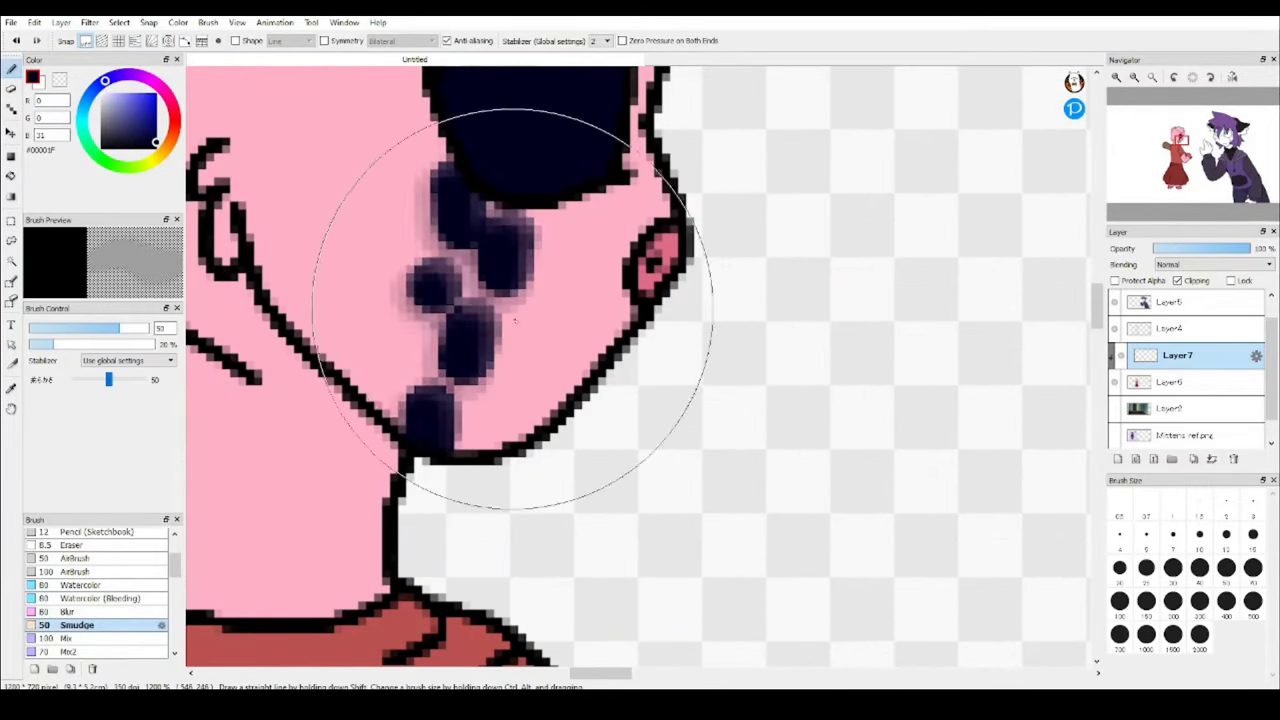
pyautogui.hotkey('ctrl', 'z')
pyautogui.moveTo(425, 300)
pyautogui.mouseDown()
pyautogui.moveTo(443, 250)
pyautogui.moveTo(491, 209)
pyautogui.mouseUp()
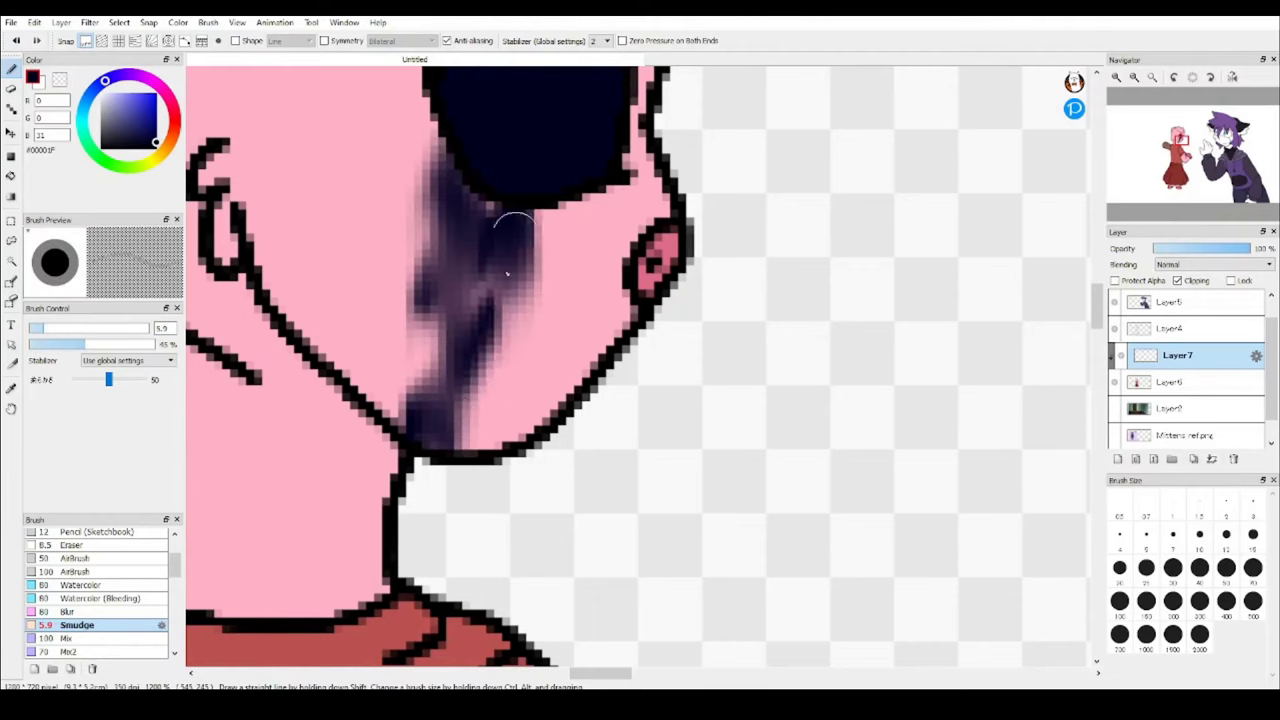
pyautogui.scroll(-2, 522, 291)
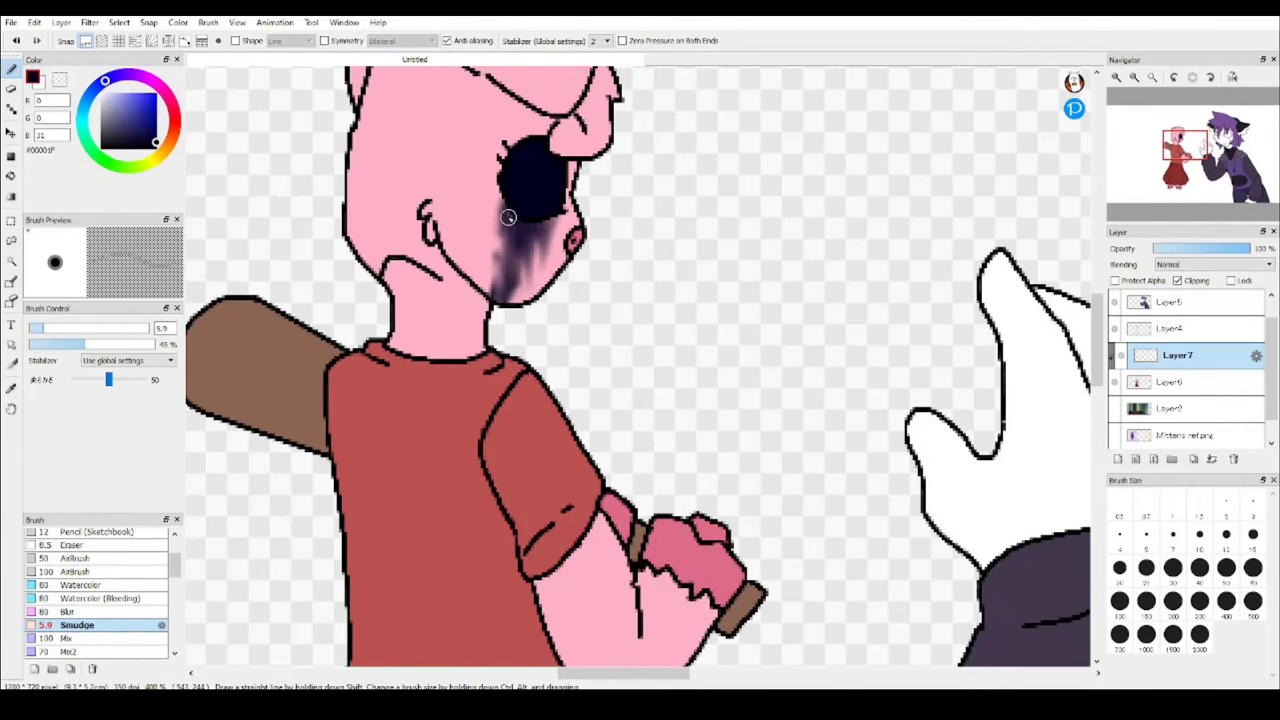
# Enlarge the Smudge brush to 25 and soften the dark tear streaks into thinner trails beneath the eye.
pyautogui.scroll(-3, 498, 242)
pyautogui.scroll(3, 498, 242)
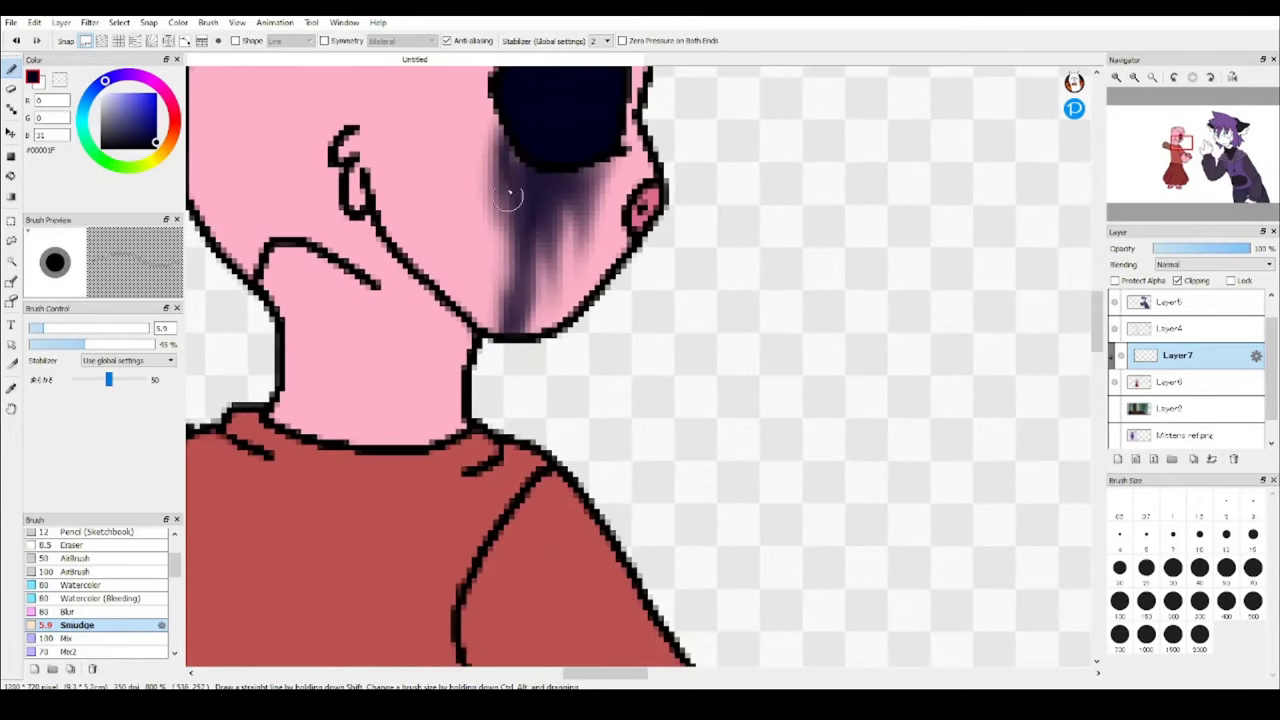
pyautogui.scroll(-3, 498, 242)
pyautogui.scroll(3, 637, 365)
pyautogui.moveTo(95, 330); pyautogui.dragTo(90, 330)
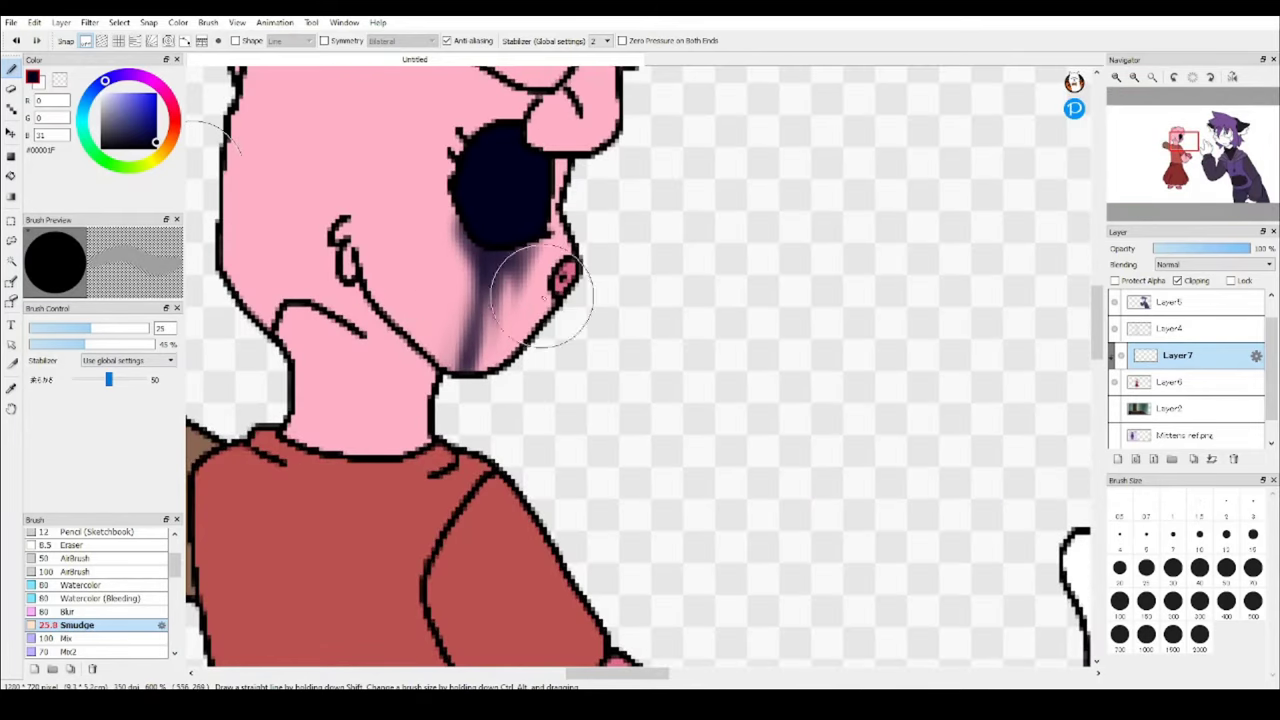
pyautogui.scroll(-3, 541, 295)
pyautogui.scroll(3, 541, 295)
pyautogui.scroll(-3, 520, 340)
pyautogui.scroll(2, 582, 325)
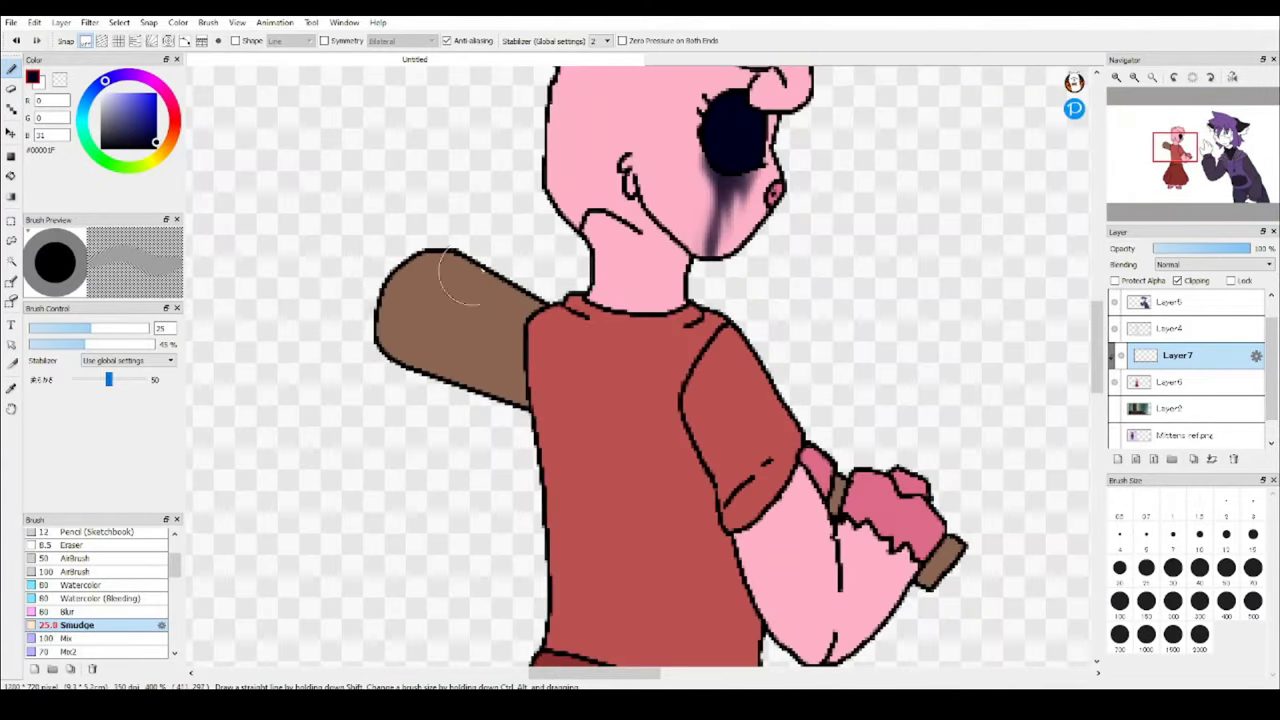
# Paint a dark red #7A0000 blood stain over the bat's thick end using the Colour pen at size 7.
pyautogui.scroll(-3, 470, 283)
pyautogui.scroll(4, 614, 186)
pyautogui.scroll(-1, 614, 186)
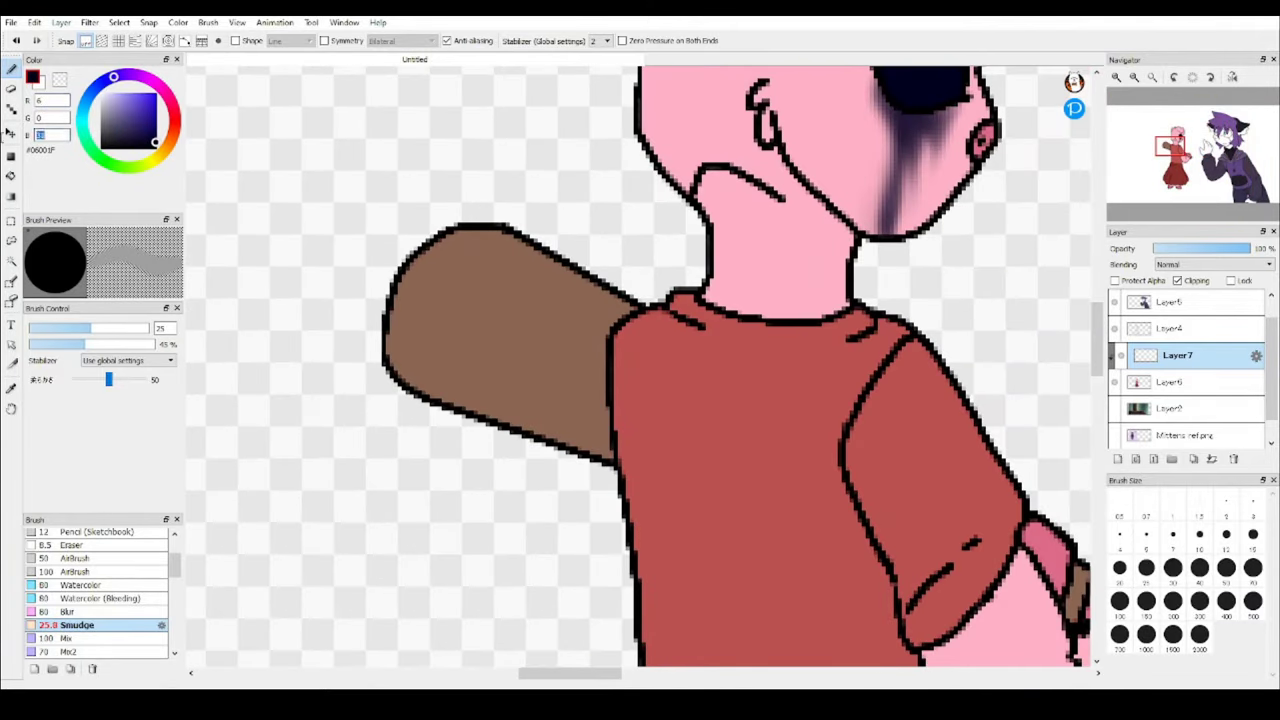
pyautogui.scroll(2, 100, 600)
pyautogui.click(155, 128)
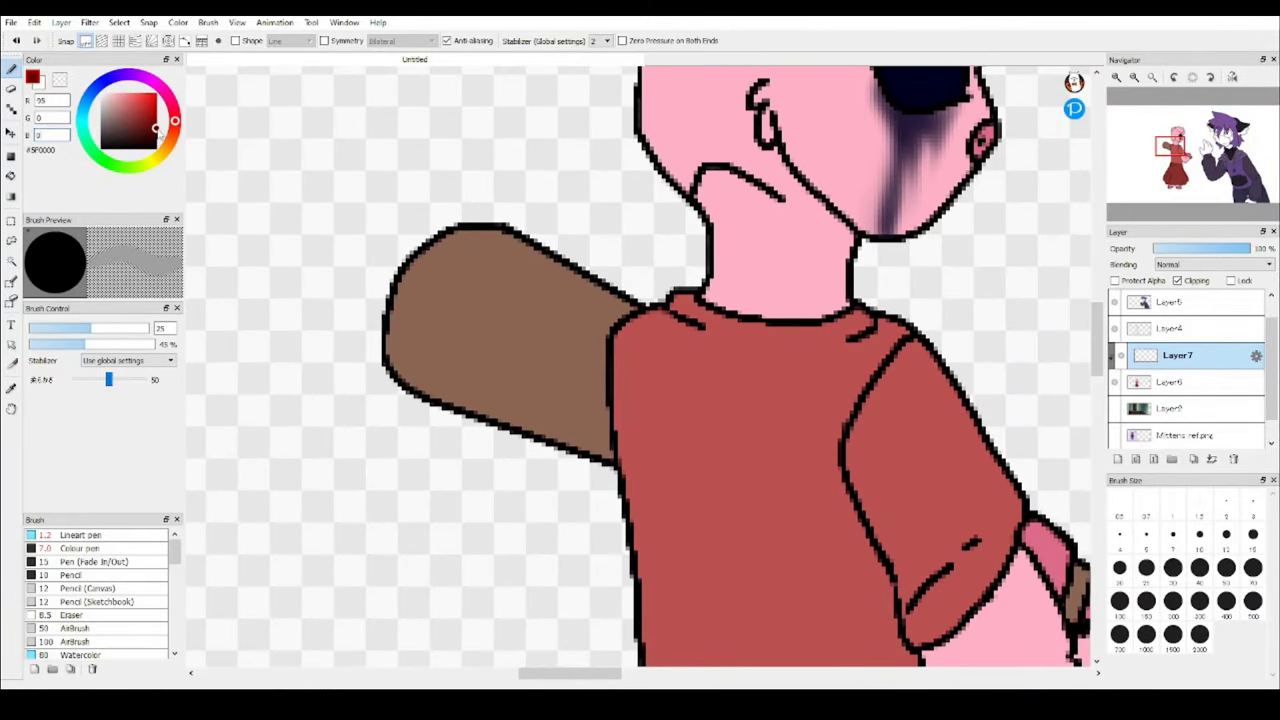
pyautogui.click(83, 535)
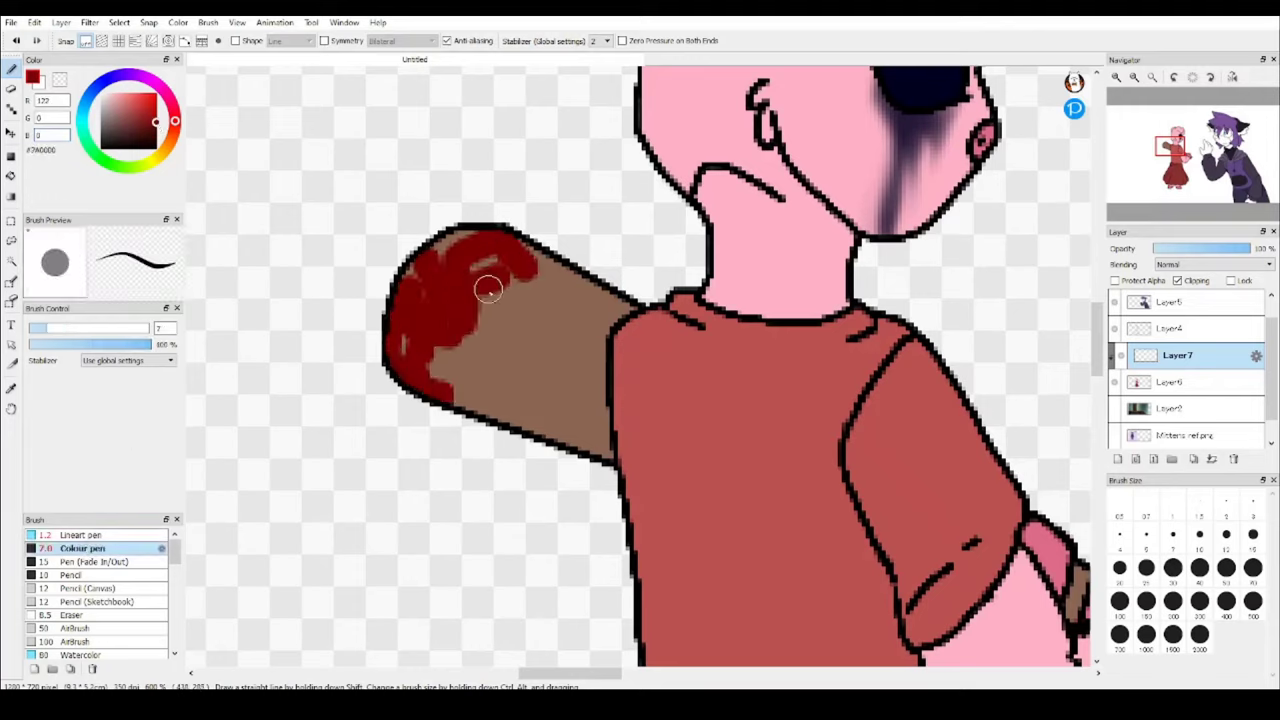
pyautogui.moveTo(508, 356); pyautogui.dragTo(505, 398)
# Smear the bat's blood stain into downward drips using the Smudge brush at size 10.6.
pyautogui.scroll(-5, 100, 600)
pyautogui.click(77, 605)
pyautogui.moveTo(480, 300)
pyautogui.mouseDown()
pyautogui.moveTo(440, 330)
pyautogui.moveTo(586, 214)
pyautogui.moveTo(461, 302)
pyautogui.mouseUp()
pyautogui.hotkey('ctrl', 'z')
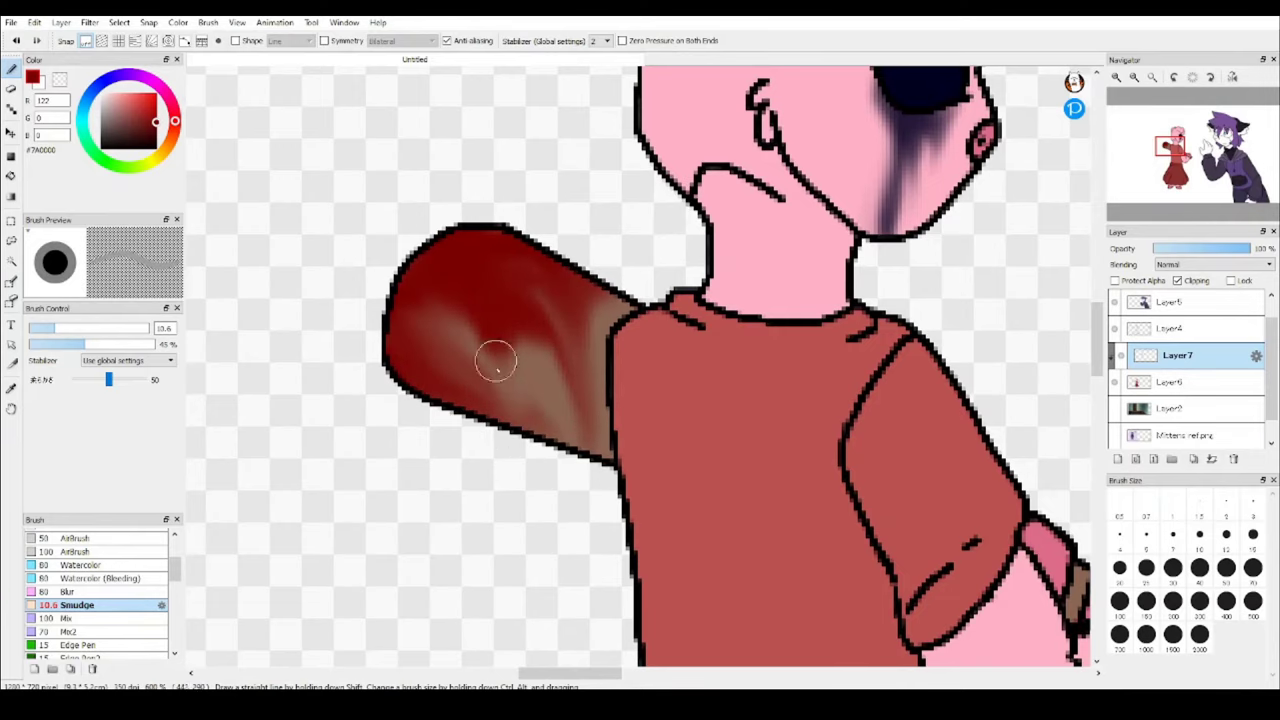
pyautogui.scroll(-3, 483, 383)
pyautogui.scroll(5, 483, 383)
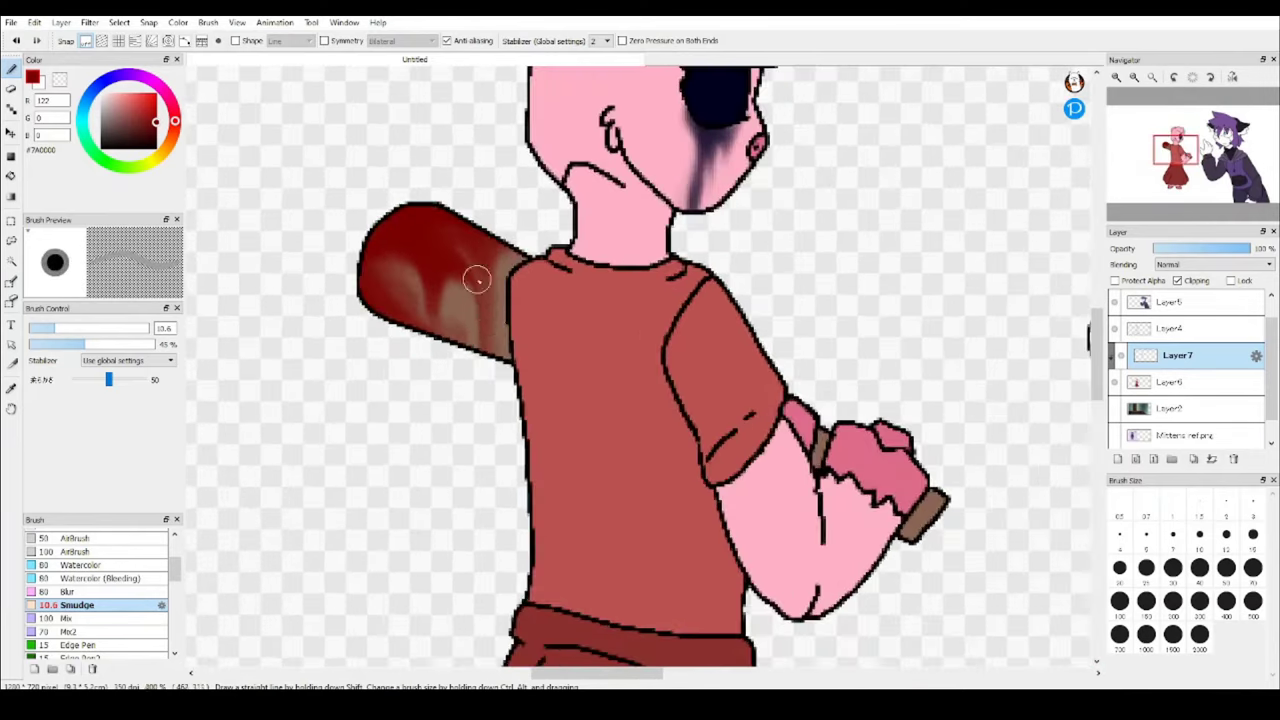
# Set the clipped detail layer's blending mode to Multiply and choose the Particle brush.
pyautogui.scroll(-1, 100, 600)
pyautogui.click(1213, 264)
pyautogui.click(1168, 272)
pyautogui.scroll(-3, 640, 360)
pyautogui.scroll(3, 640, 360)
pyautogui.scroll(-2, 100, 600)
pyautogui.click(75, 615)
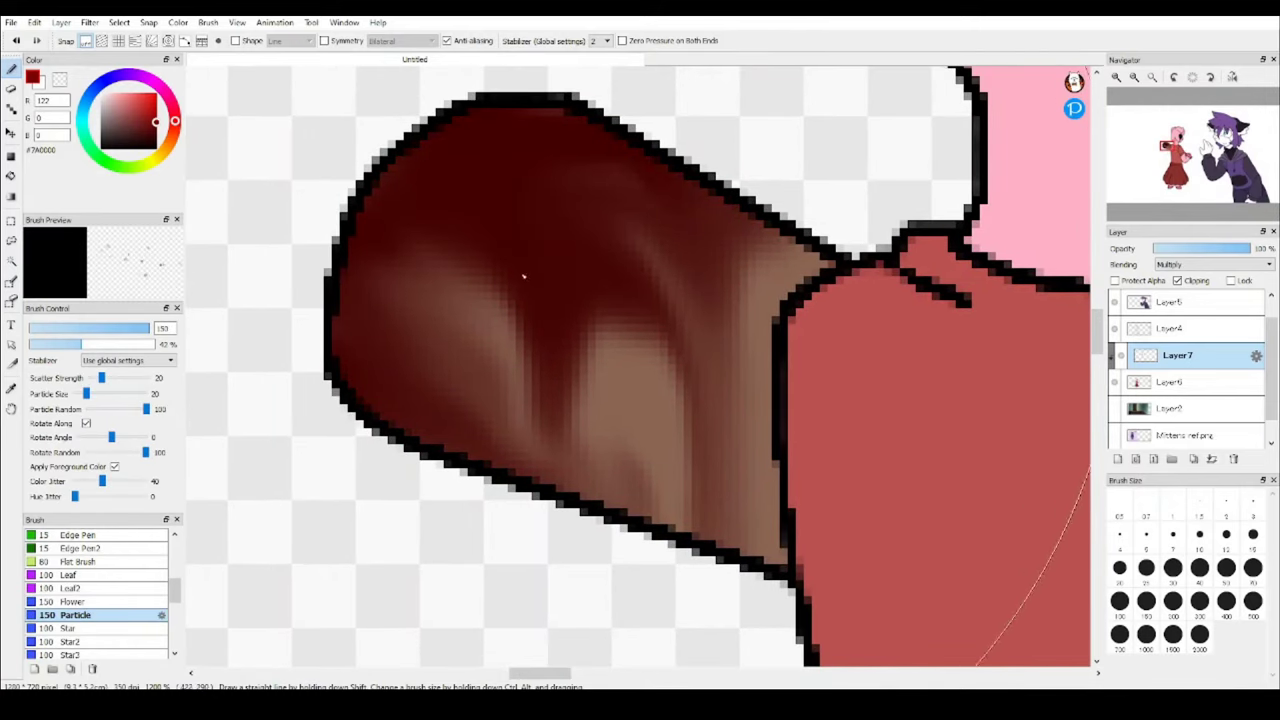
# Tune the Particle brush to size 29, scatter strength 98, particle size 6 and particle random 13, undoing the test strokes.
pyautogui.moveTo(522, 275); pyautogui.dragTo(491, 380)
pyautogui.scroll(-1, 491, 380)
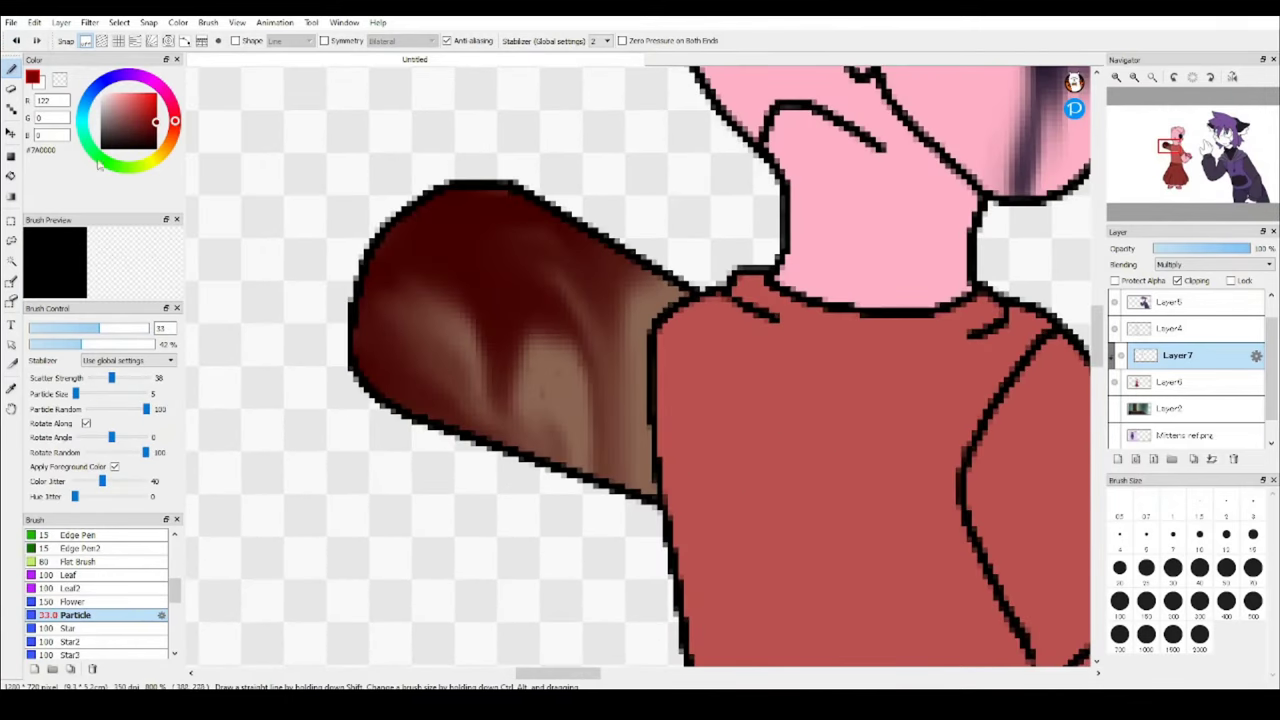
pyautogui.scroll(-2, 540, 413)
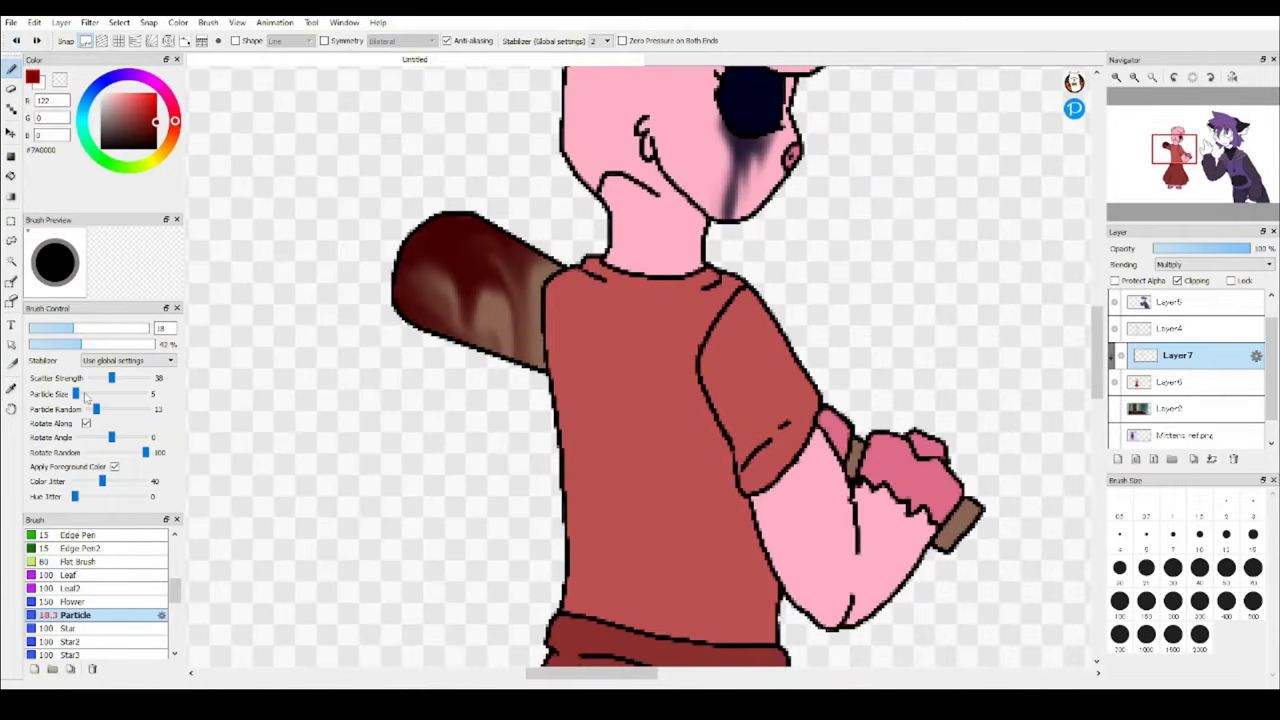
pyautogui.hotkey('ctrl', 'z')
pyautogui.scroll(2, 491, 286)
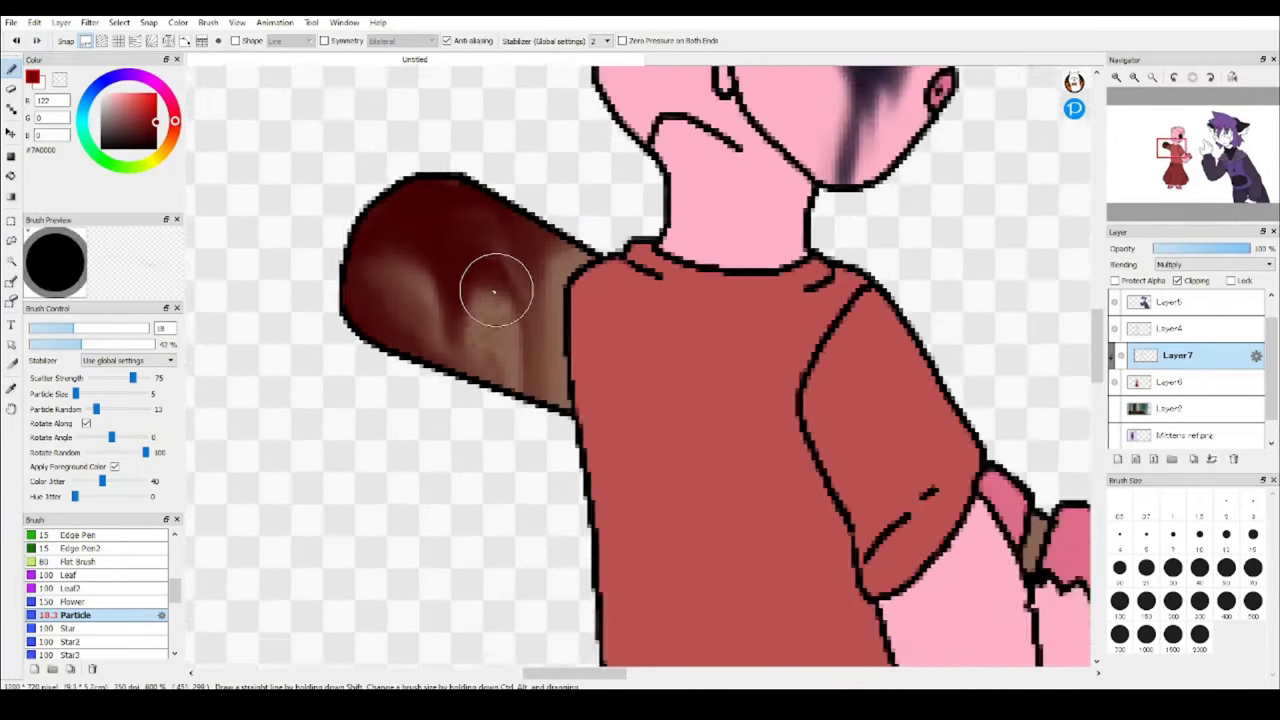
pyautogui.moveTo(111, 378); pyautogui.dragTo(107, 378)
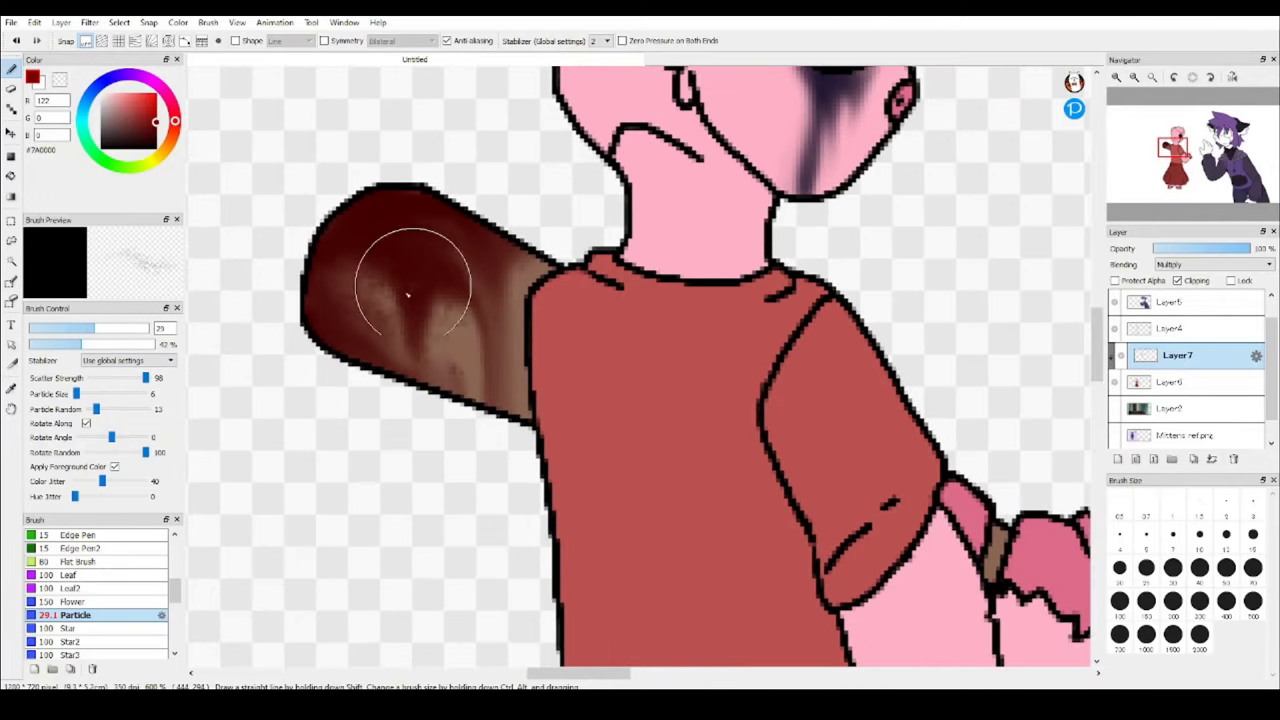
# Try spattering dark red particles over the bat, the small character's cheek and the sleeve on the existing detail layer.
pyautogui.click(407, 294)
pyautogui.scroll(-3, 478, 220)
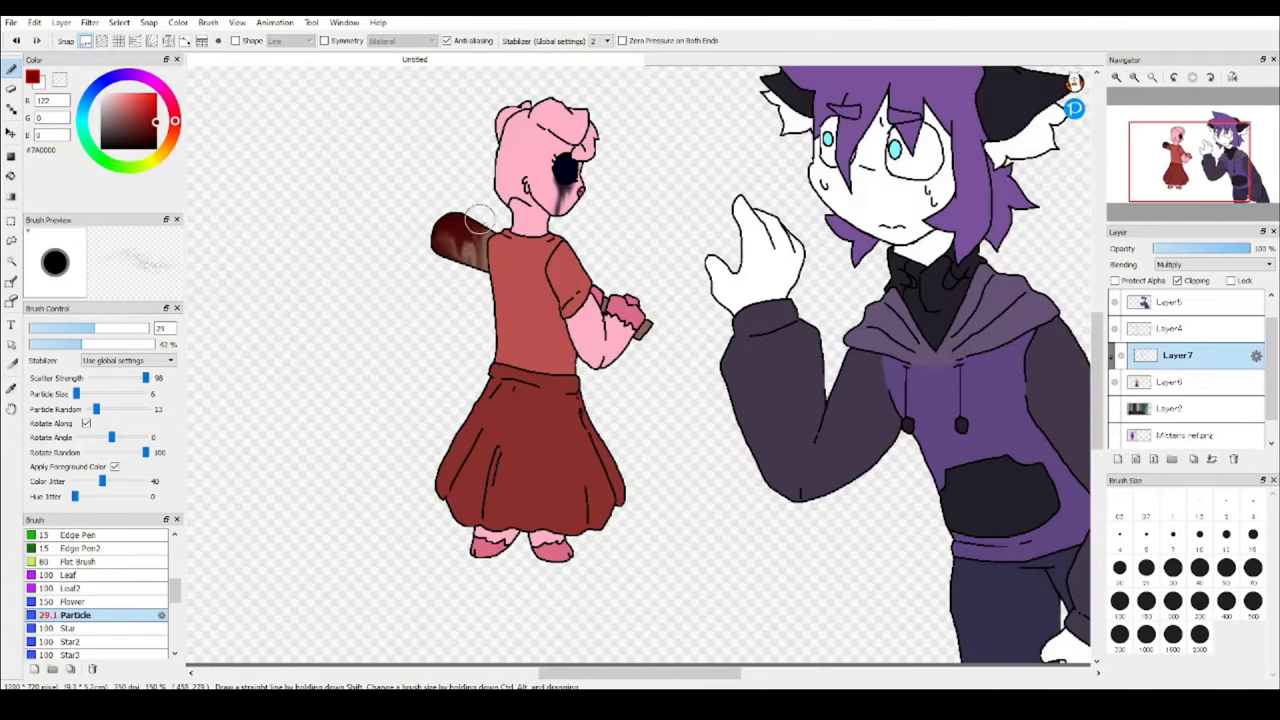
pyautogui.scroll(6, 540, 245)
pyautogui.scroll(-5, 540, 245)
pyautogui.scroll(-1, 555, 404)
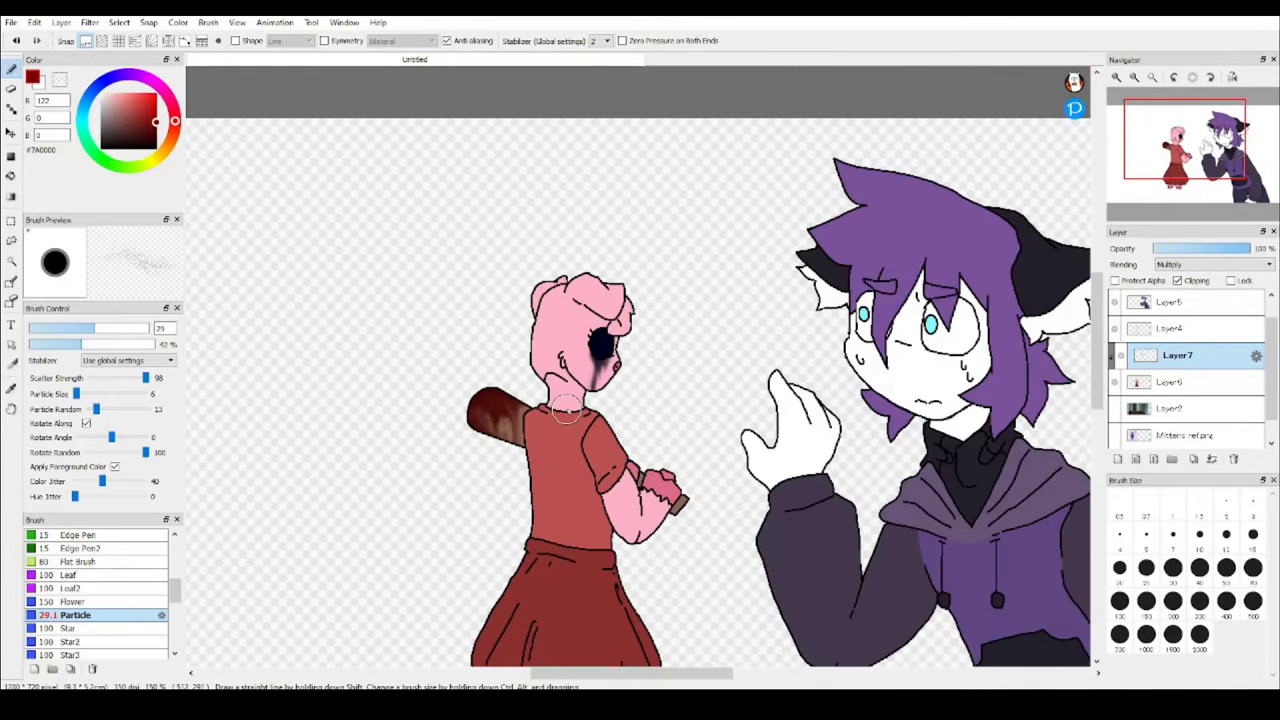
pyautogui.scroll(3, 655, 380)
pyautogui.click(655, 380)
pyautogui.scroll(-3, 655, 380)
pyautogui.scroll(3, 583, 290)
pyautogui.click(583, 290)
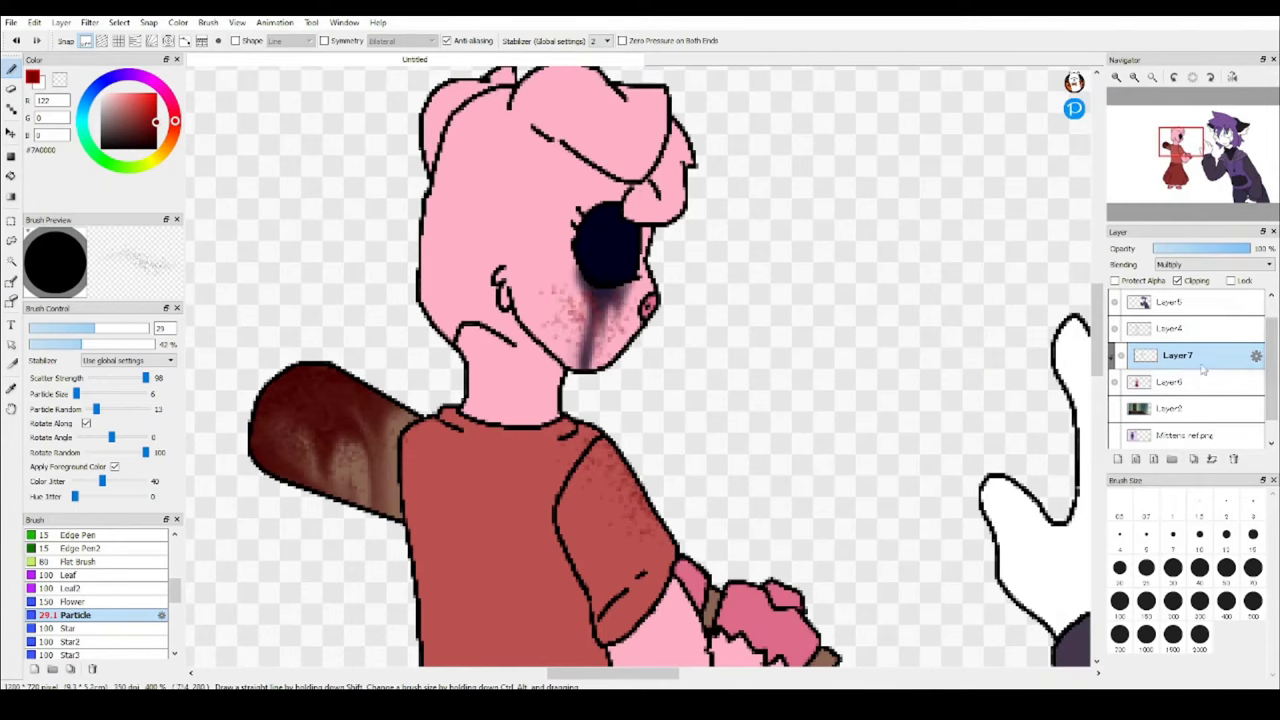
# Spatter dark red particles over the bat on a new layer, then clip that layer and set its blending to Multiply.
pyautogui.scroll(-3, 510, 172)
pyautogui.press('m')
pyautogui.moveTo(423, 249); pyautogui.dragTo(606, 443)
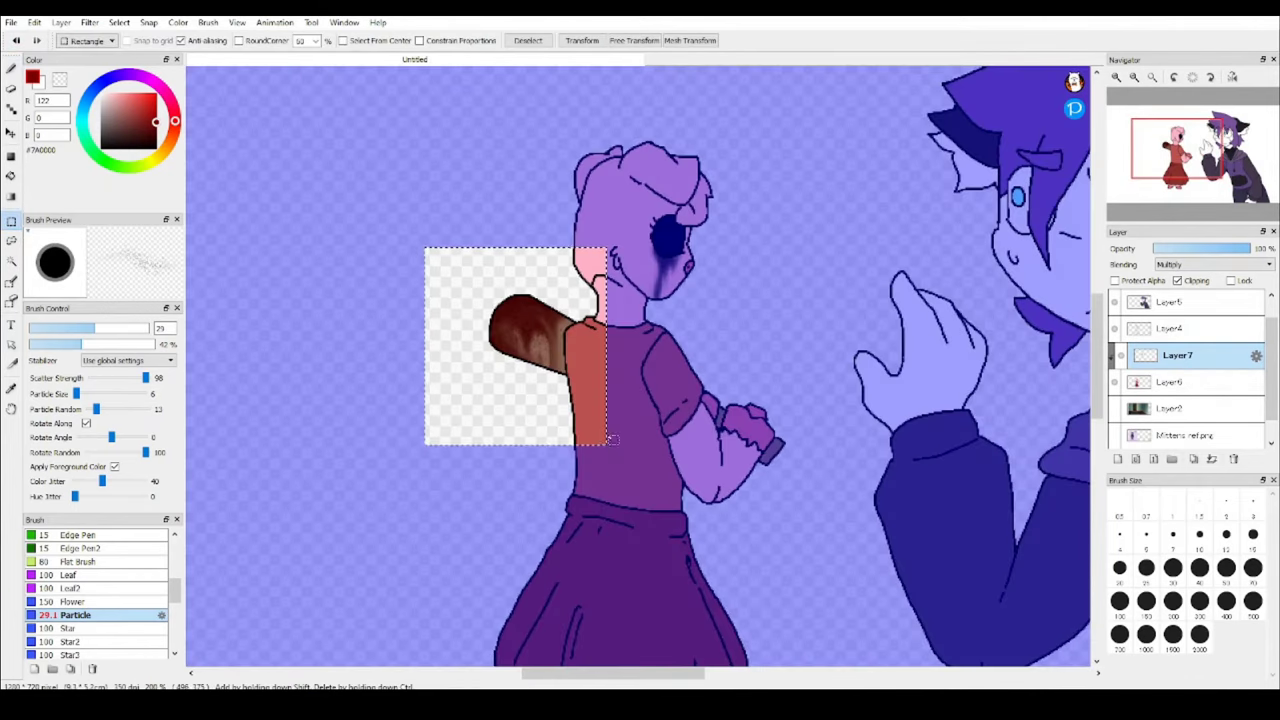
pyautogui.click(1117, 365)
pyautogui.press('e')
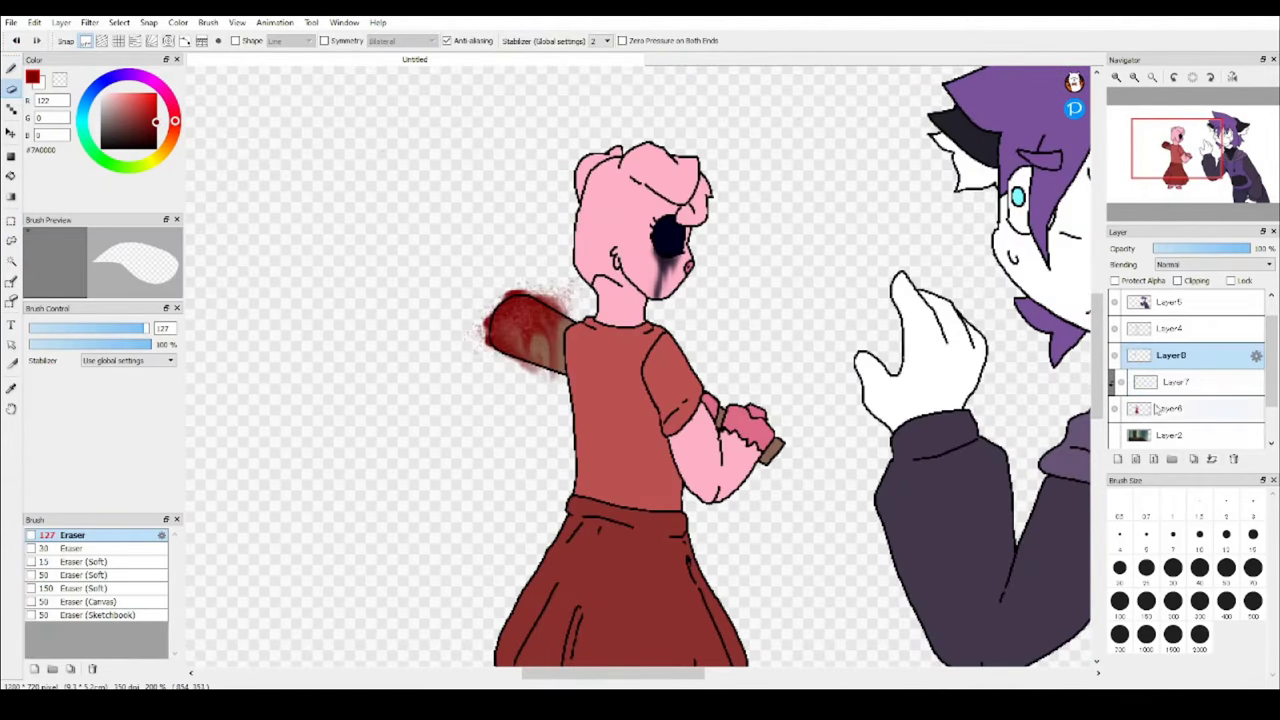
pyautogui.click(1165, 264)
pyautogui.click(1170, 285)
# Spatter dark red blood specks over the small character's cheek and jaw with the Particle brush.
pyautogui.press('b')
pyautogui.scroll(5, 680, 243)
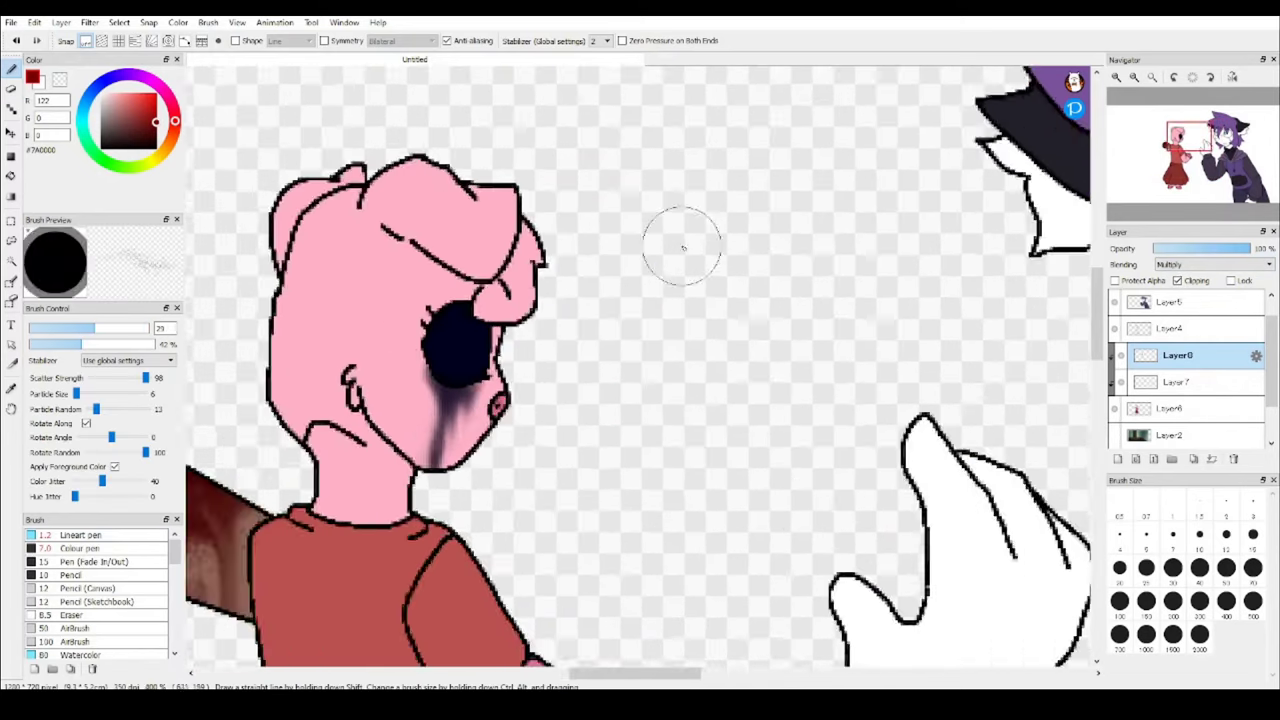
pyautogui.moveTo(540, 400); pyautogui.dragTo(512, 443)
pyautogui.scroll(-3, 505, 312)
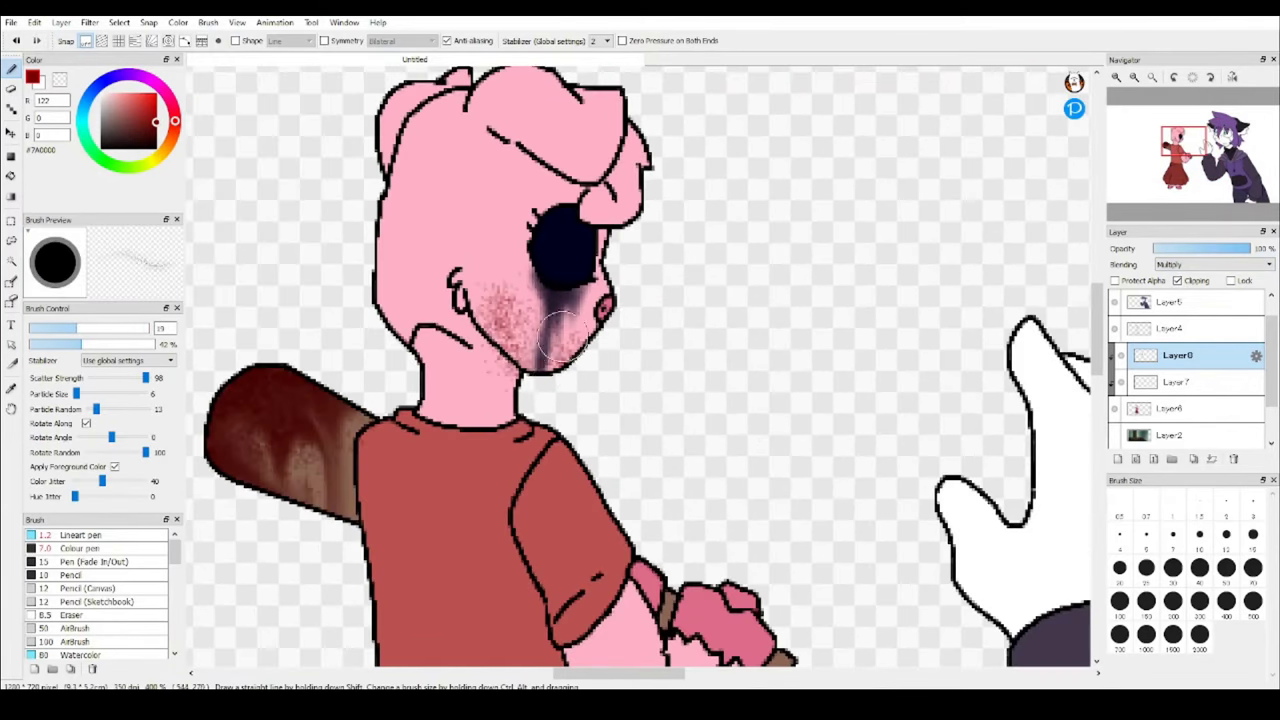
# Draw #7A0000 blood streaks along the cheek, jaw edge and shoulder seam using the Lineart pen at size 1.2.
pyautogui.scroll(3, 560, 335)
pyautogui.moveTo(435, 318); pyautogui.dragTo(455, 345)
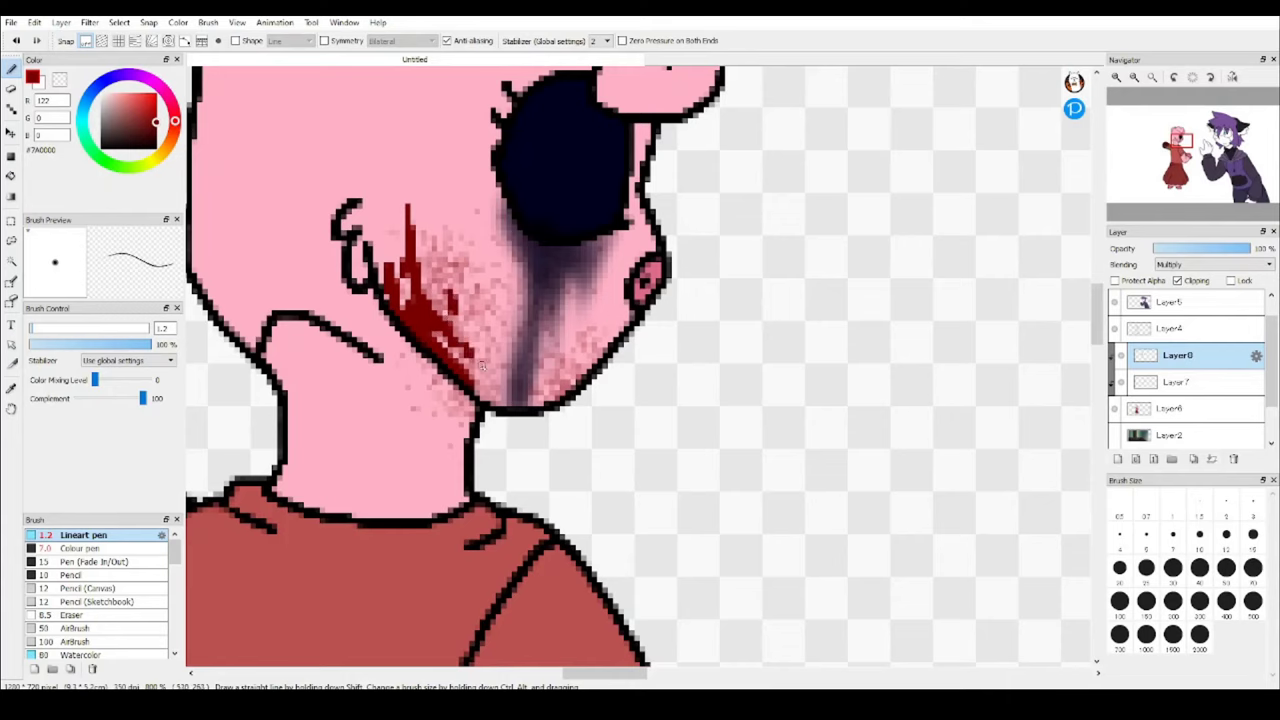
pyautogui.scroll(-4, 478, 452)
pyautogui.scroll(2, 532, 353)
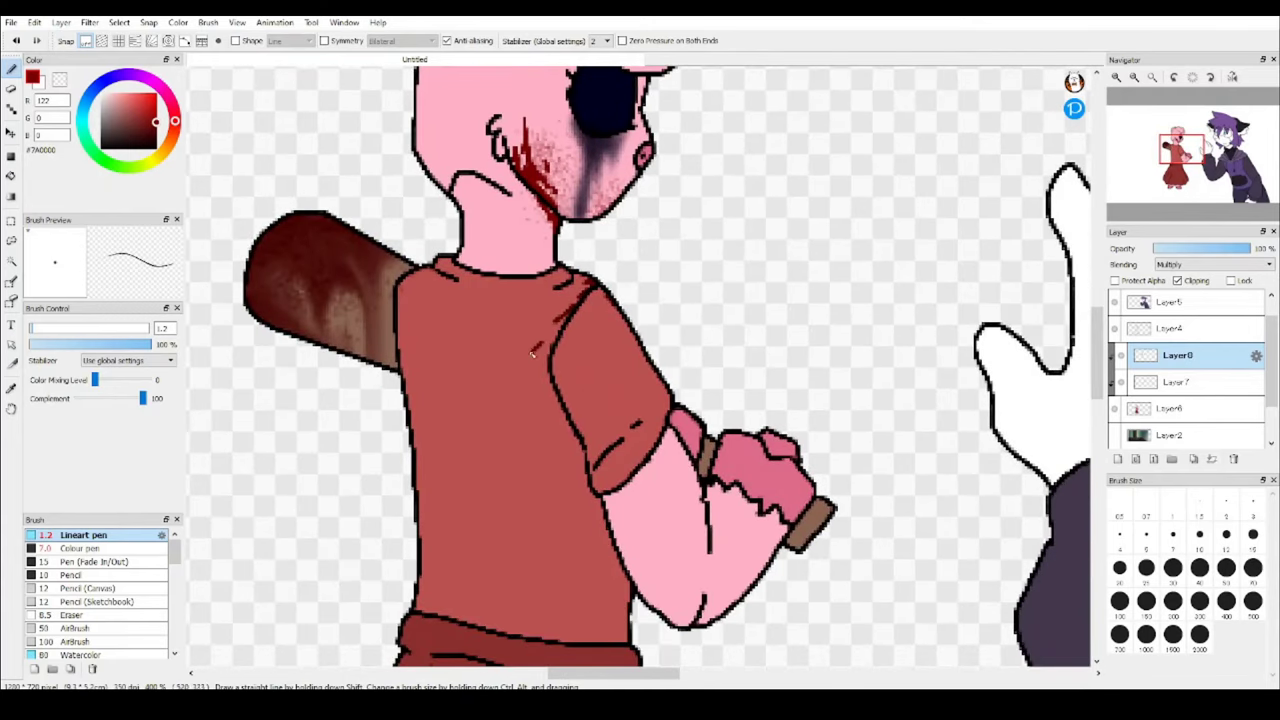
pyautogui.scroll(-3, 560, 350)
pyautogui.scroll(3, 520, 340)
pyautogui.scroll(-2, 97, 600)
# Soften the blood streaks on the cheek and shoulder using the Smudge brush at size 10.6.
pyautogui.click(77, 624)
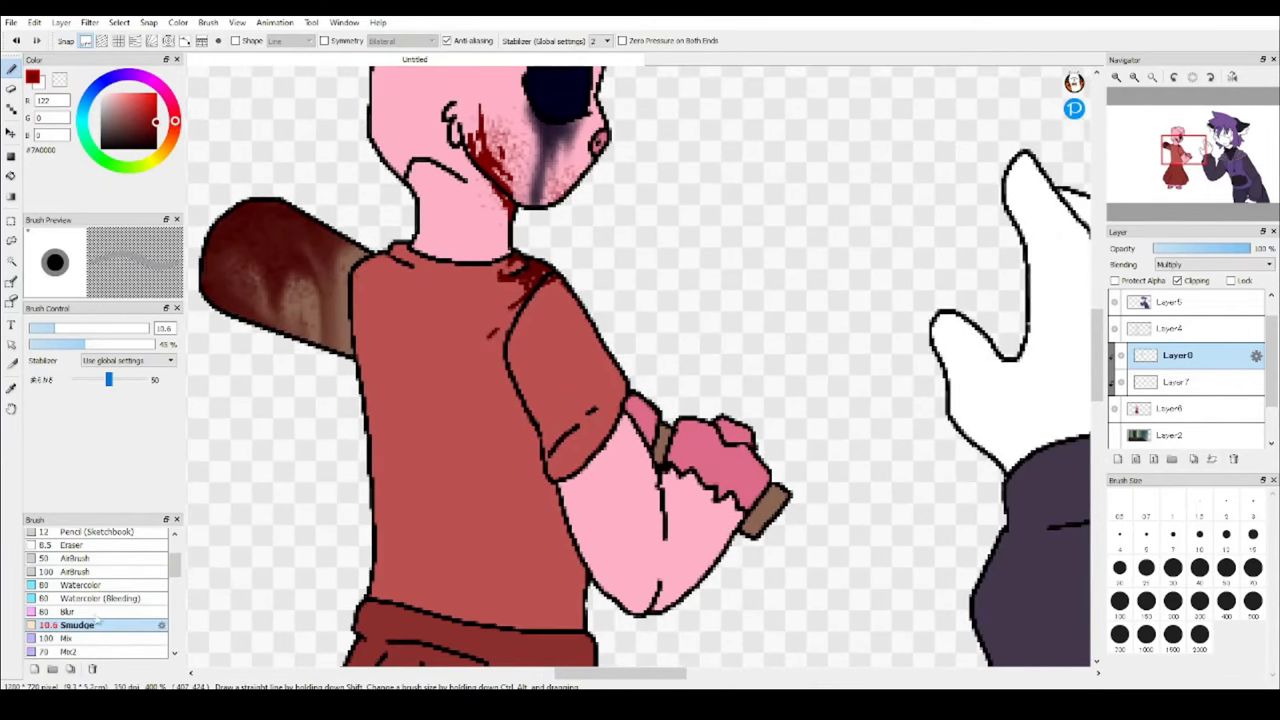
pyautogui.moveTo(504, 181); pyautogui.dragTo(510, 245)
pyautogui.scroll(-1, 521, 290)
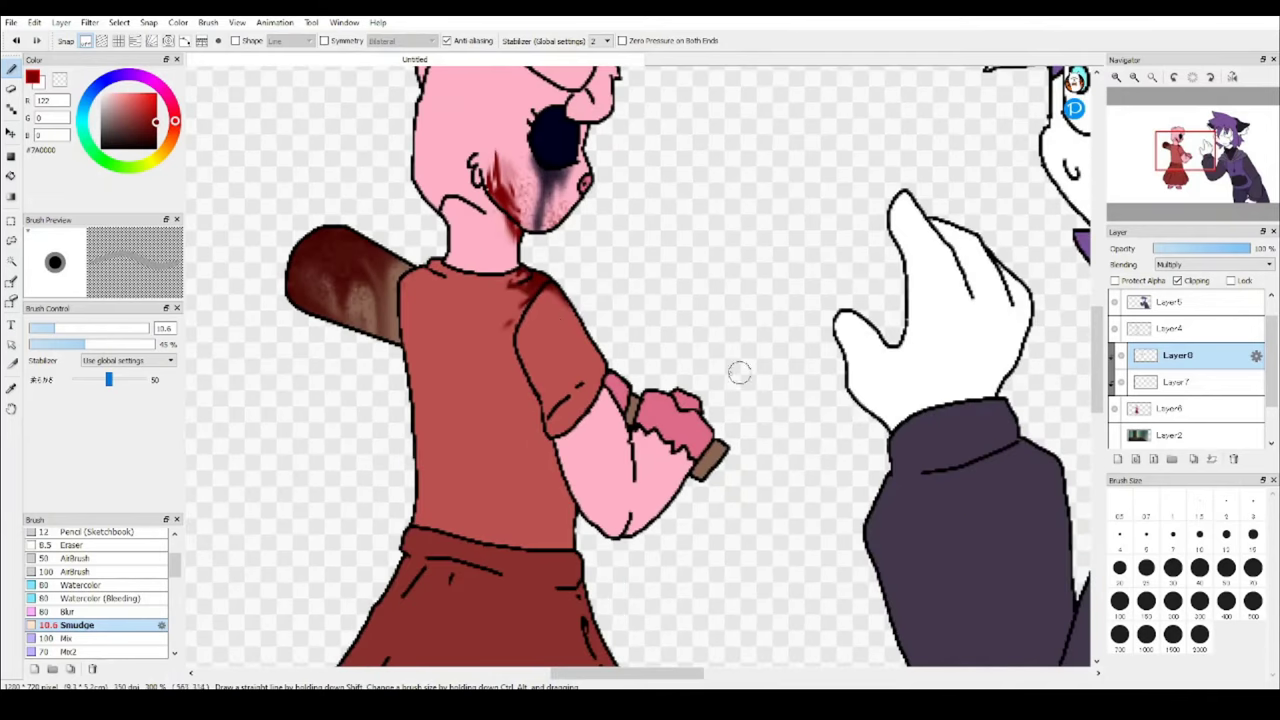
pyautogui.scroll(2, 739, 372)
pyautogui.scroll(-3, 97, 600)
pyautogui.click(75, 595)
pyautogui.scroll(-7, 445, 115)
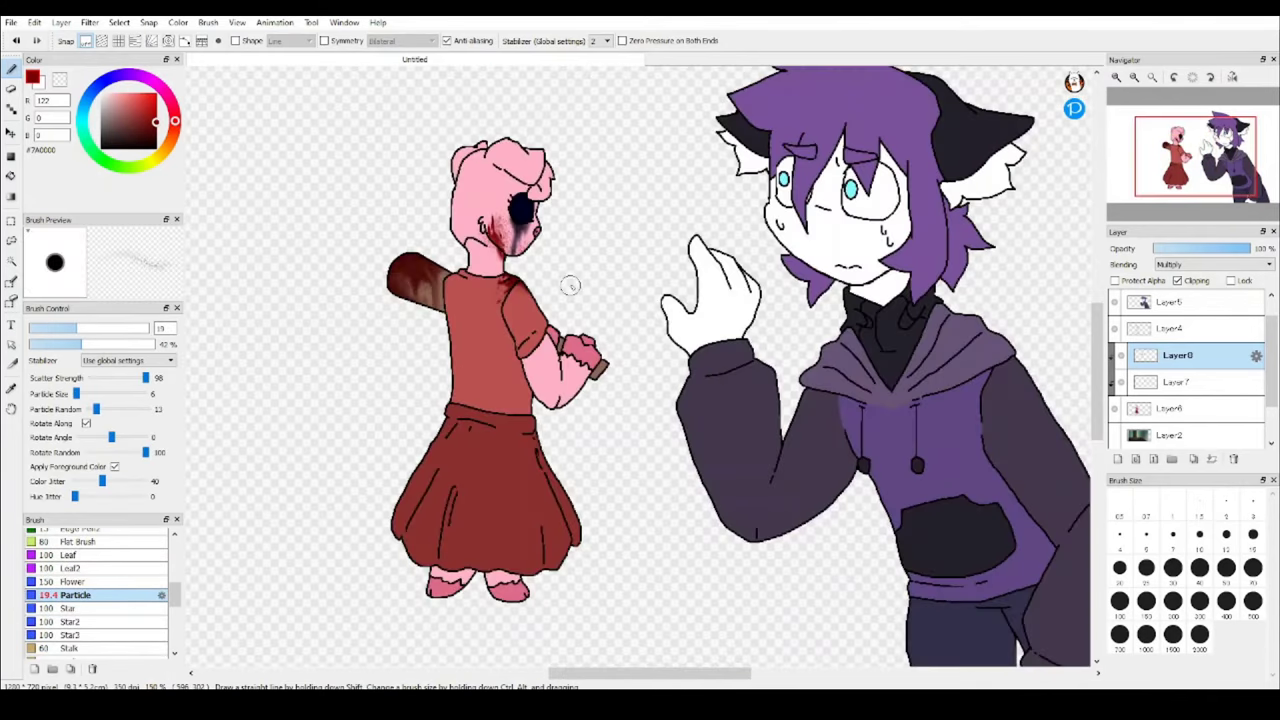
pyautogui.scroll(3, 512, 192)
pyautogui.scroll(-2, 346, 437)
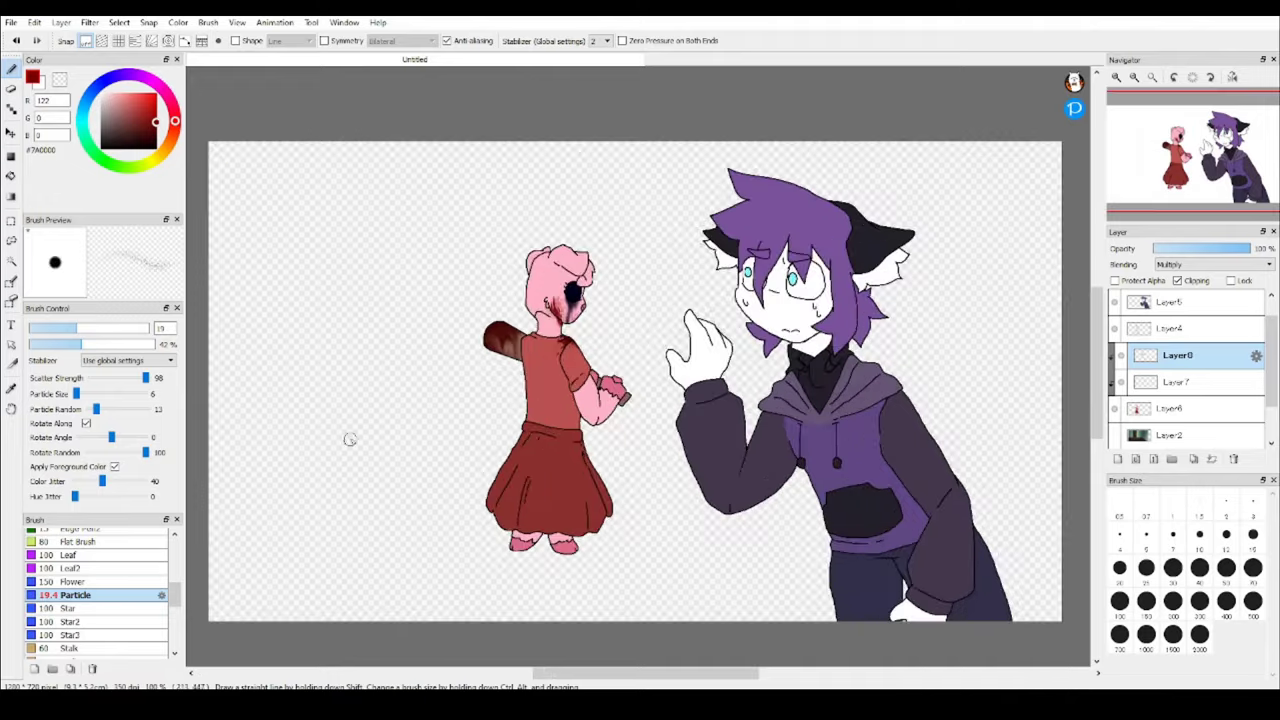
# Paint a small #FF0000 pupil inside the black eye on a new layer using the Colour pen at size 3.1.
pyautogui.scroll(8, 543, 286)
pyautogui.click(61, 22)
pyautogui.click(90, 41)
pyautogui.scroll(5, 97, 590)
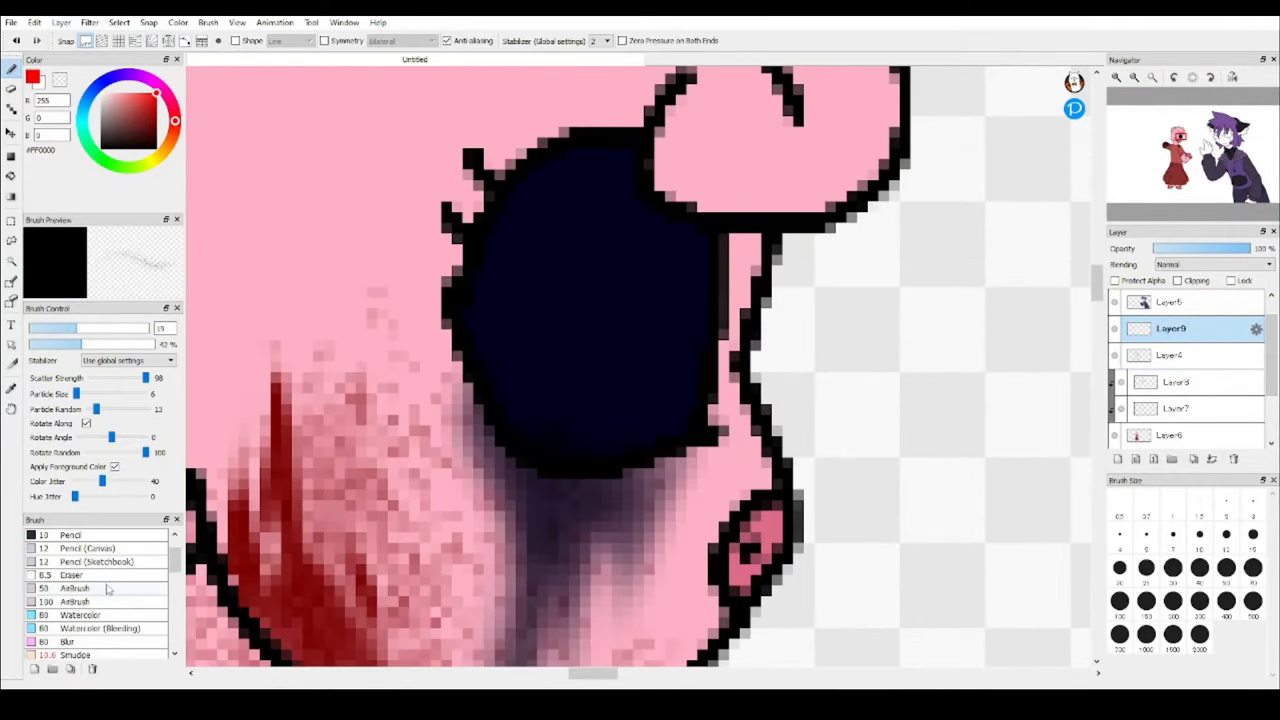
pyautogui.click(82, 548)
pyautogui.scroll(-6, 630, 285)
pyautogui.scroll(6, 630, 285)
pyautogui.moveTo(42, 328); pyautogui.dragTo(37, 328)
pyautogui.click(528, 308)
pyautogui.scroll(-6, 528, 308)
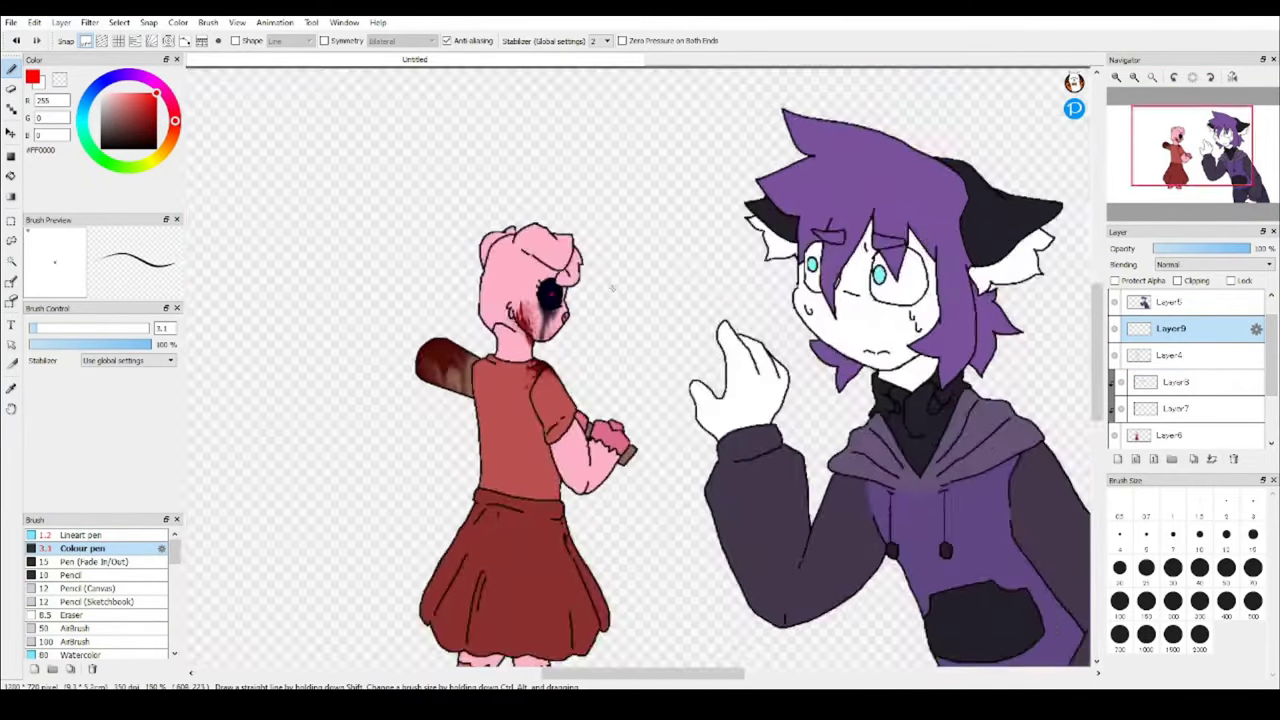
# Airbrush a soft red glow around the pupil using brush size 17.
pyautogui.scroll(8, 851, 297)
pyautogui.scroll(-1, 851, 297)
pyautogui.click(88, 625)
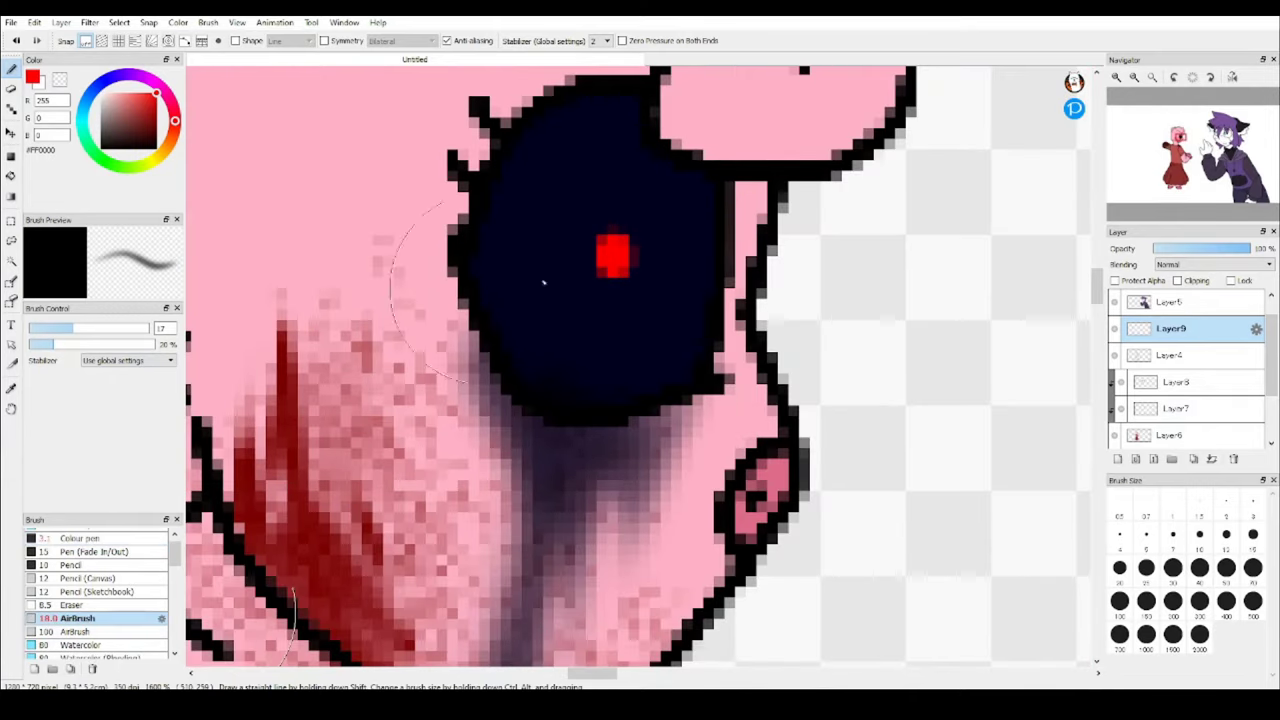
pyautogui.scroll(-6, 686, 277)
pyautogui.scroll(6, 271, 143)
pyautogui.scroll(-7, 271, 143)
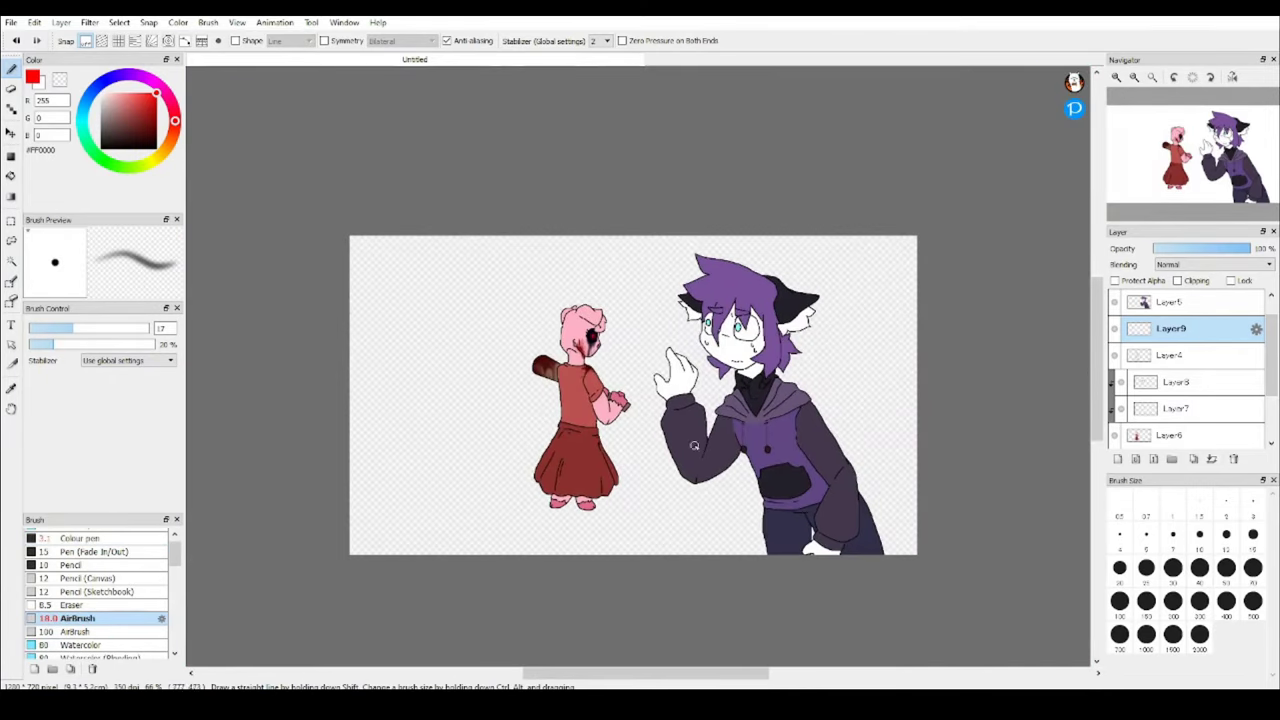
# Fill the outer left and right wall sections with teal #53766B on a new layer, following the sketch guidelines.
pyautogui.scroll(-3, 1170, 390)
pyautogui.click(1170, 430)
pyautogui.scroll(4, 1165, 388)
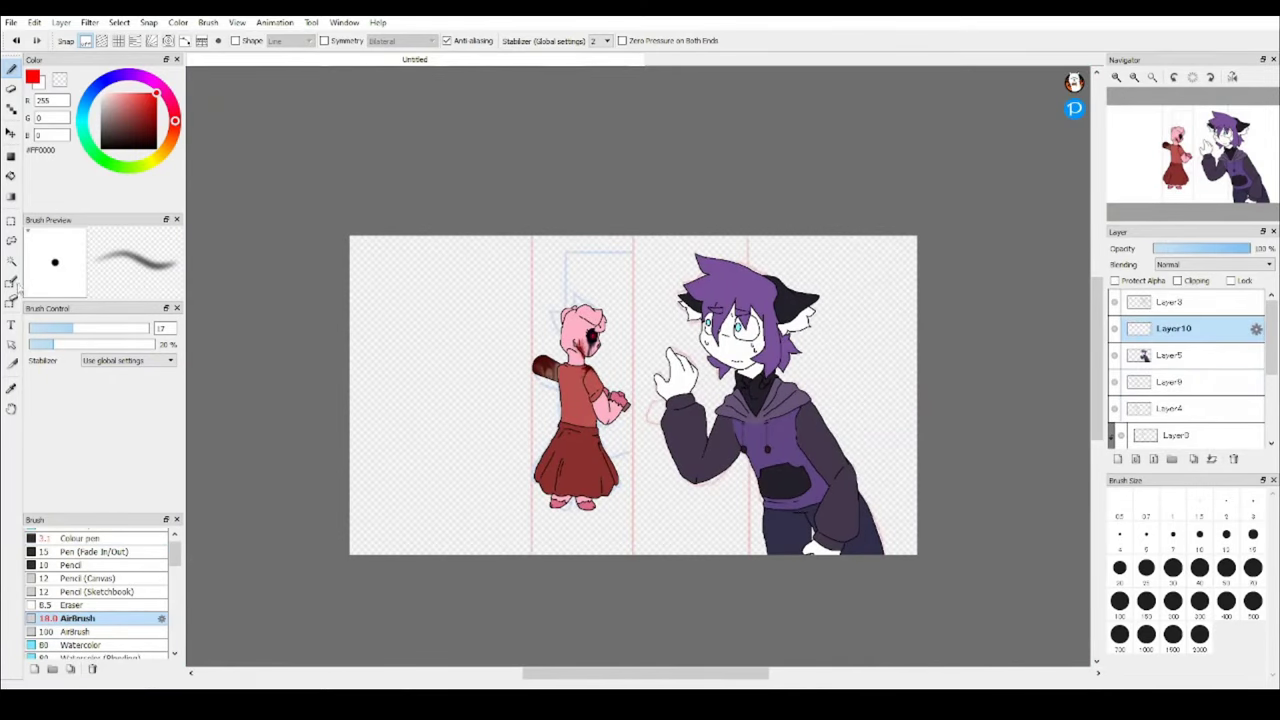
pyautogui.press('m')
pyautogui.scroll(-3, 1170, 390)
pyautogui.click(1114, 381)
pyautogui.moveTo(294, 209); pyautogui.dragTo(536, 628)
pyautogui.hotkey('ctrl', 'z')
pyautogui.hotkey('ctrl', 'z')
pyautogui.hotkey('ctrl', 'z')
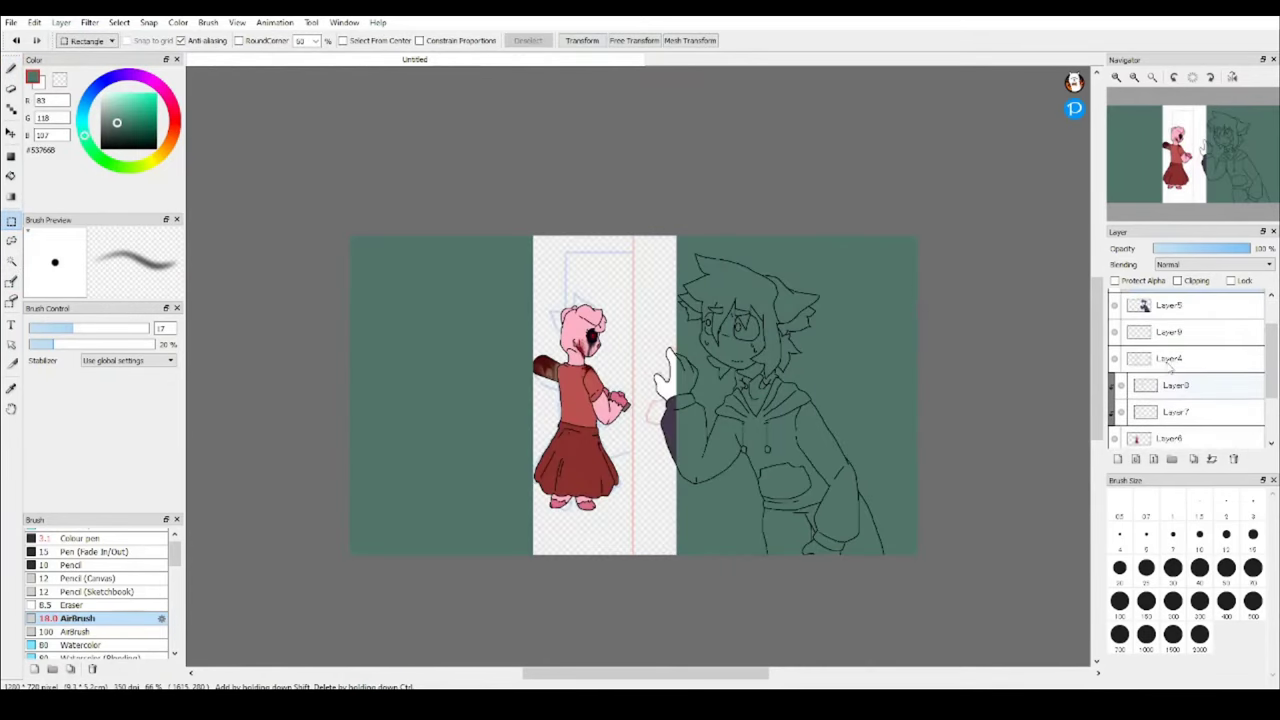
# Fill a full-height rectangular column between the two characters with dark brown #3D3230 on a new layer.
pyautogui.click(1170, 435)
pyautogui.click(61, 22)
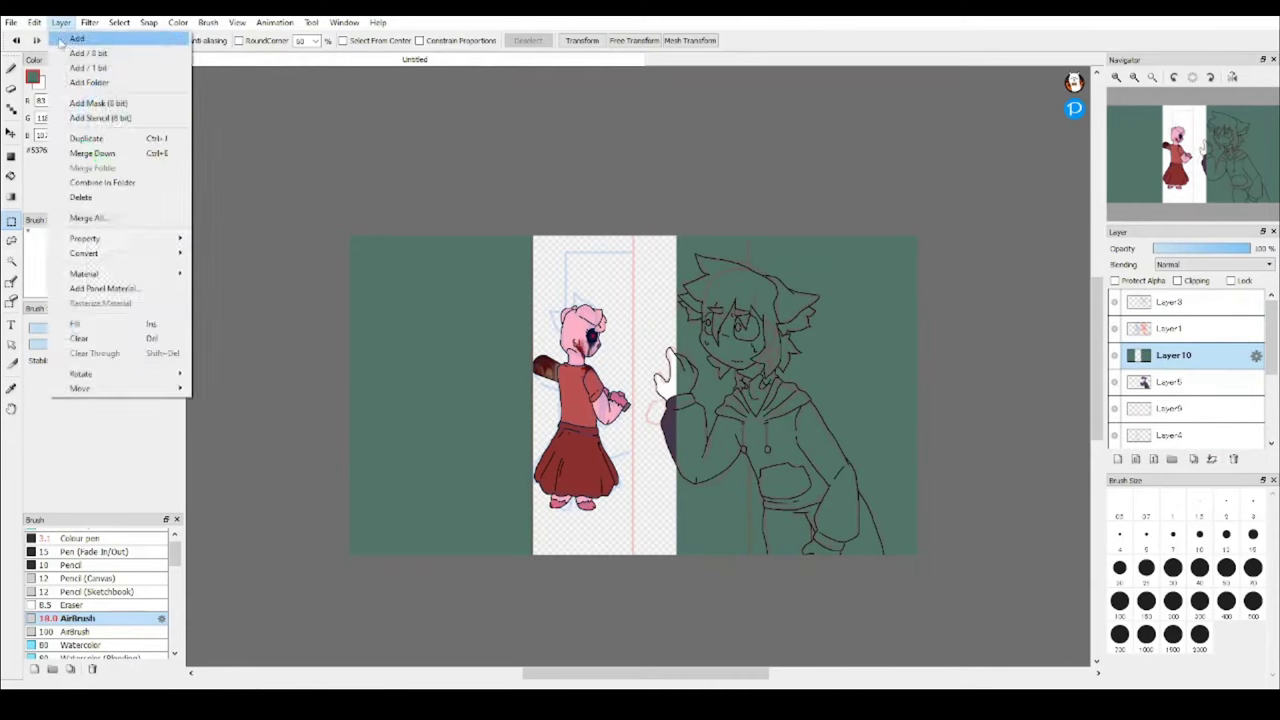
pyautogui.click(75, 34)
pyautogui.hotkey('ctrl', '-')
pyautogui.moveTo(670, 247); pyautogui.dragTo(787, 566)
pyautogui.hotkey('ctrl', 'u')
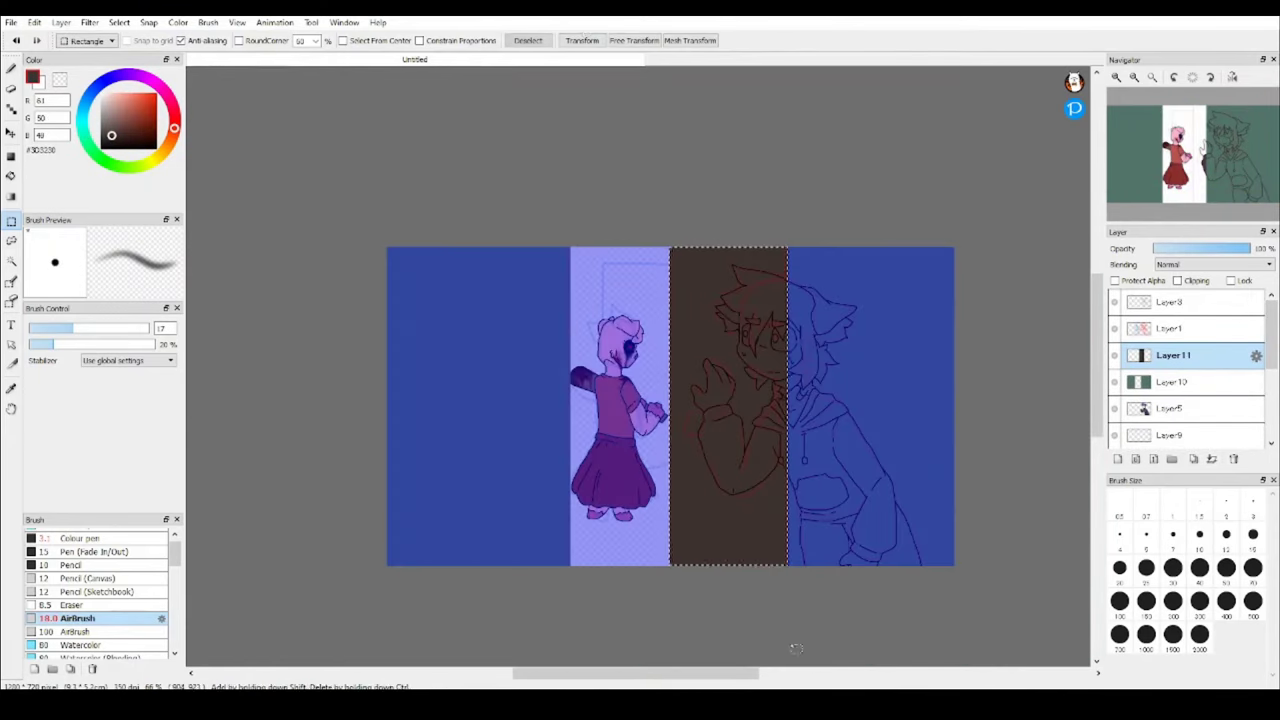
pyautogui.hotkey('ctrl', 'd')
# Check the background reference painting and fill a new layer behind the small character with green #5CA778.
pyautogui.scroll(-1, 1120, 385)
pyautogui.click(1114, 395)
pyautogui.click(1114, 368)
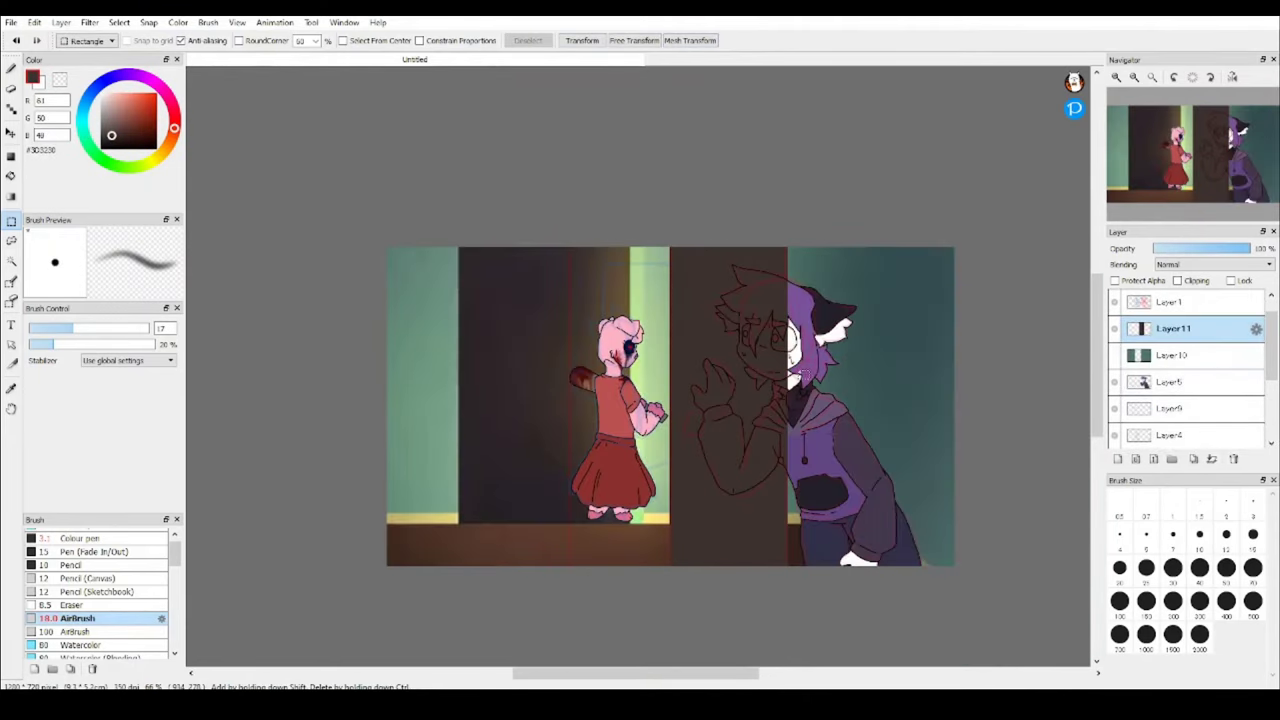
pyautogui.scroll(-1, 1118, 420)
pyautogui.click(1114, 405)
pyautogui.scroll(-1, 1118, 400)
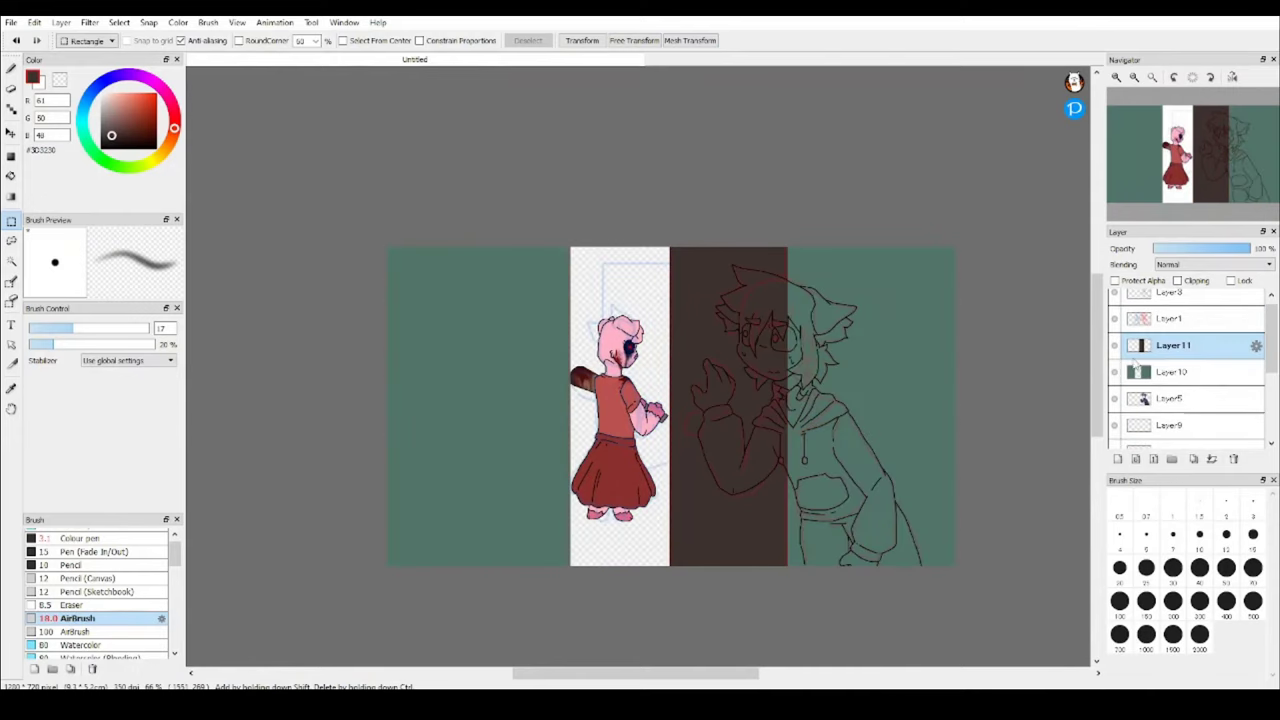
pyautogui.click(1114, 382)
pyautogui.click(1114, 355)
pyautogui.click(1114, 382)
pyautogui.click(1180, 408)
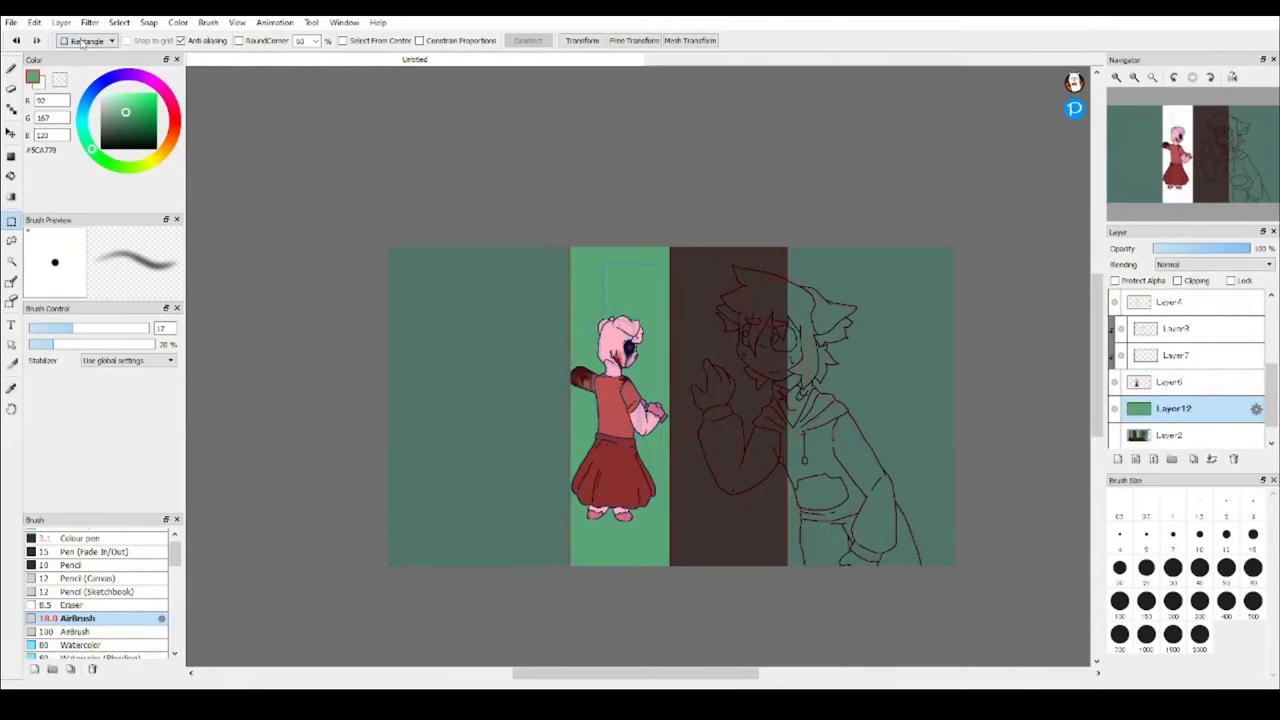
# Try painting a brown #8F715F floor directly on the green layer using the Colour pen at size 74.
pyautogui.hotkey('ctrl', '+')
pyautogui.click(11, 68)
pyautogui.hotkey('ctrl', '-')
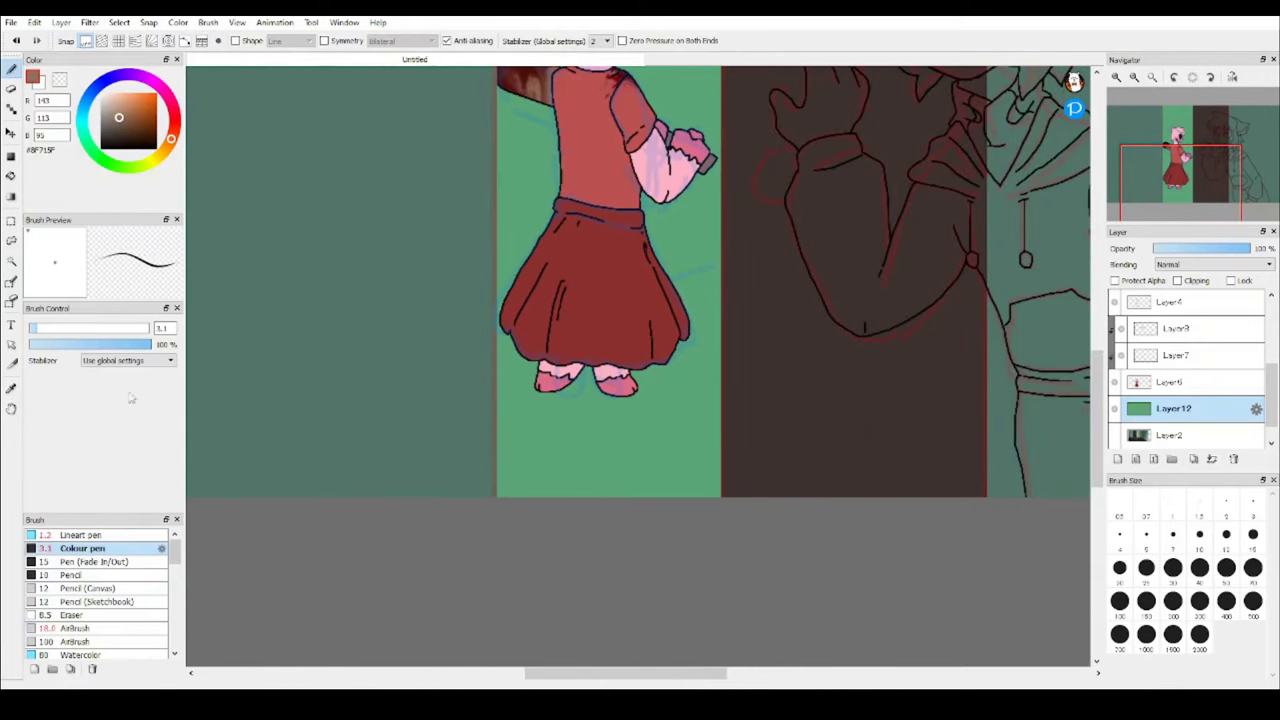
pyautogui.moveTo(505, 340)
pyautogui.mouseDown()
pyautogui.moveTo(525, 400)
pyautogui.moveTo(714, 495)
pyautogui.mouseUp()
pyautogui.moveTo(560, 420); pyautogui.dragTo(740, 490)
pyautogui.hotkey('ctrl', '-')
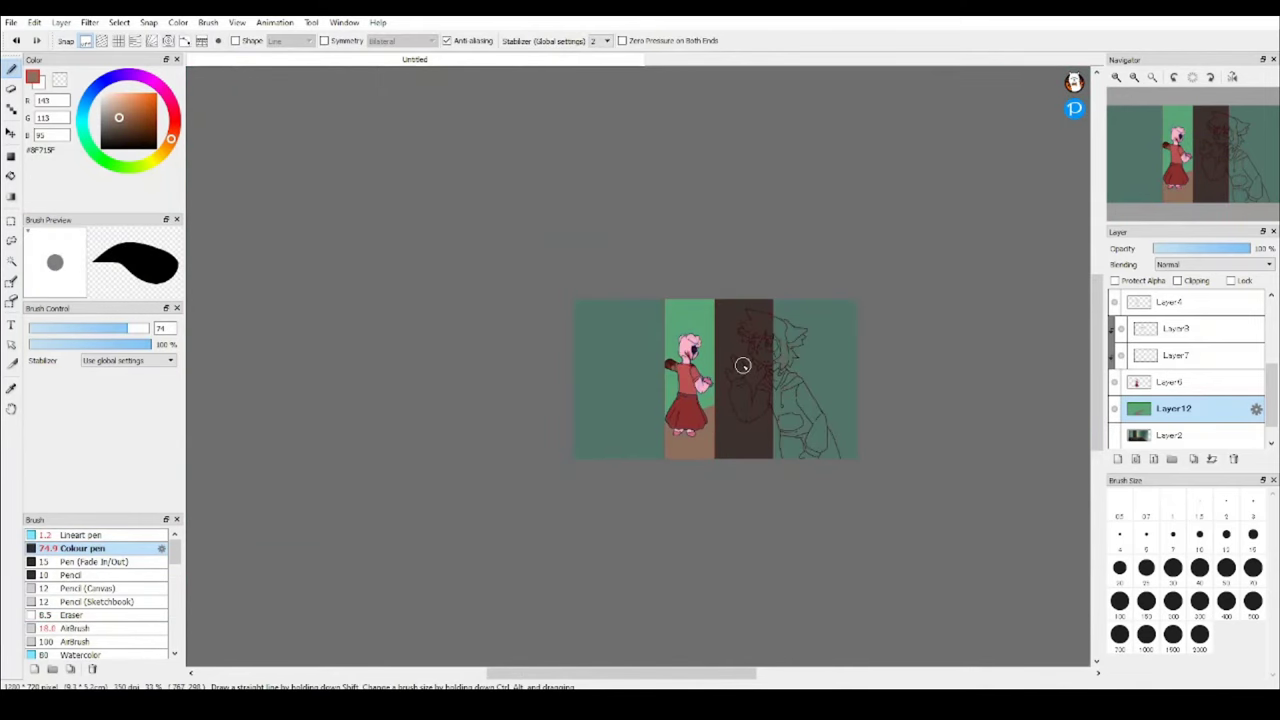
pyautogui.hotkey('ctrl', '+')
pyautogui.click(15, 41)
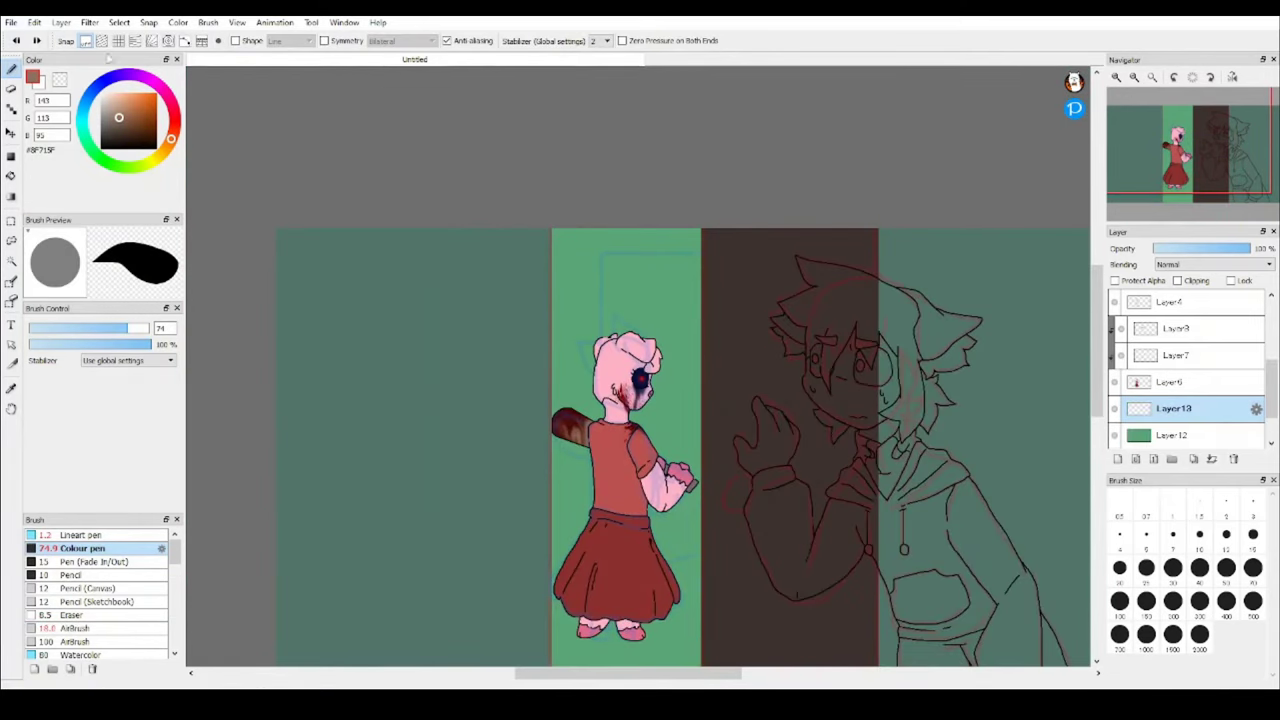
# Paint the slanted brown #8F715F floor beneath the small character on its own layer above the green wall.
pyautogui.moveTo(843, 502); pyautogui.dragTo(800, 337)
pyautogui.moveTo(650, 420); pyautogui.dragTo(551, 506)
pyautogui.hotkey('ctrl', '+')
pyautogui.hotkey('ctrl', '-')
pyautogui.hotkey('ctrl', '-')
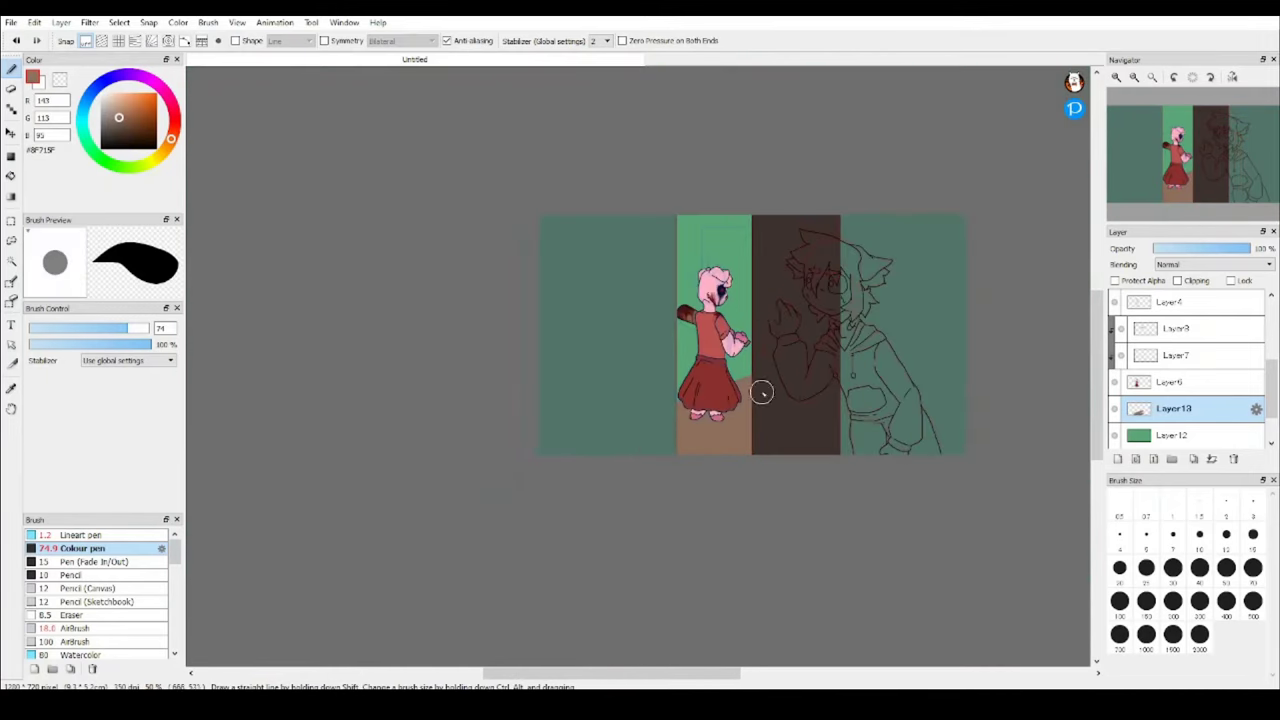
# Paint a full-height brown #6B5551 pillar behind the small character on a new layer above the green back wall.
pyautogui.hotkey('ctrl', '+')
pyautogui.hotkey('ctrl', 'shift', 'n')
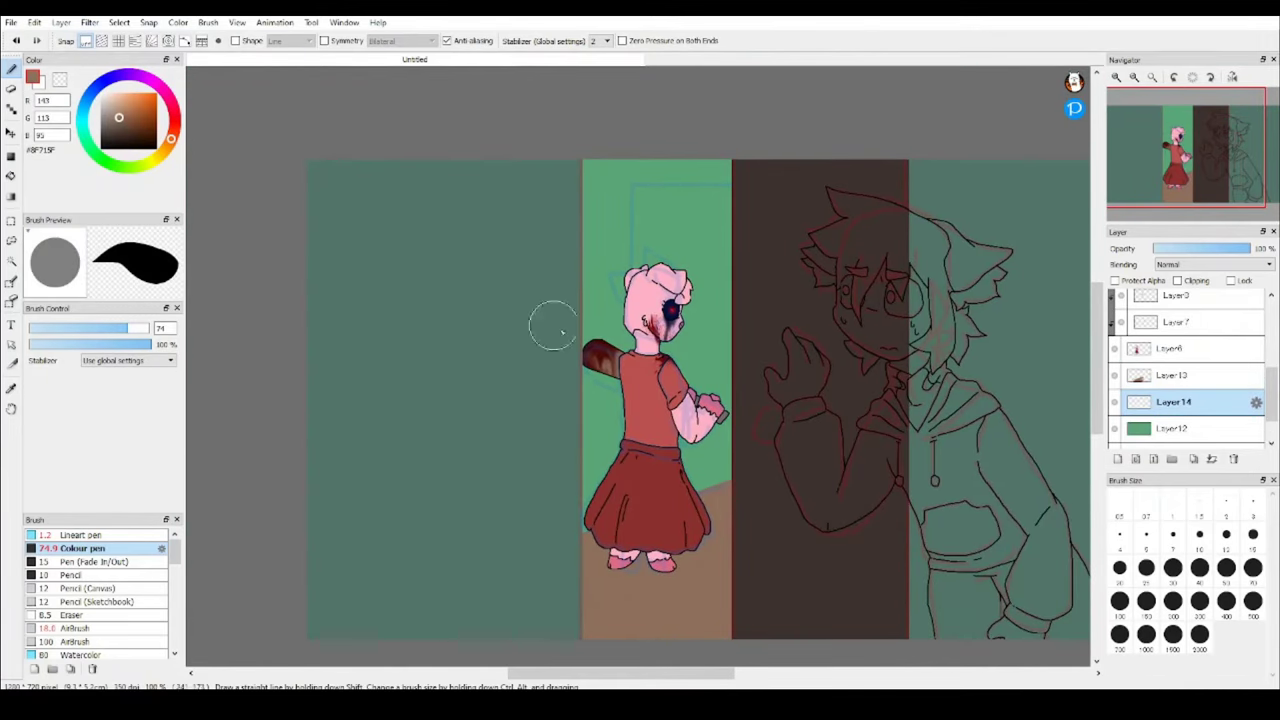
pyautogui.moveTo(560, 207); pyautogui.dragTo(665, 185)
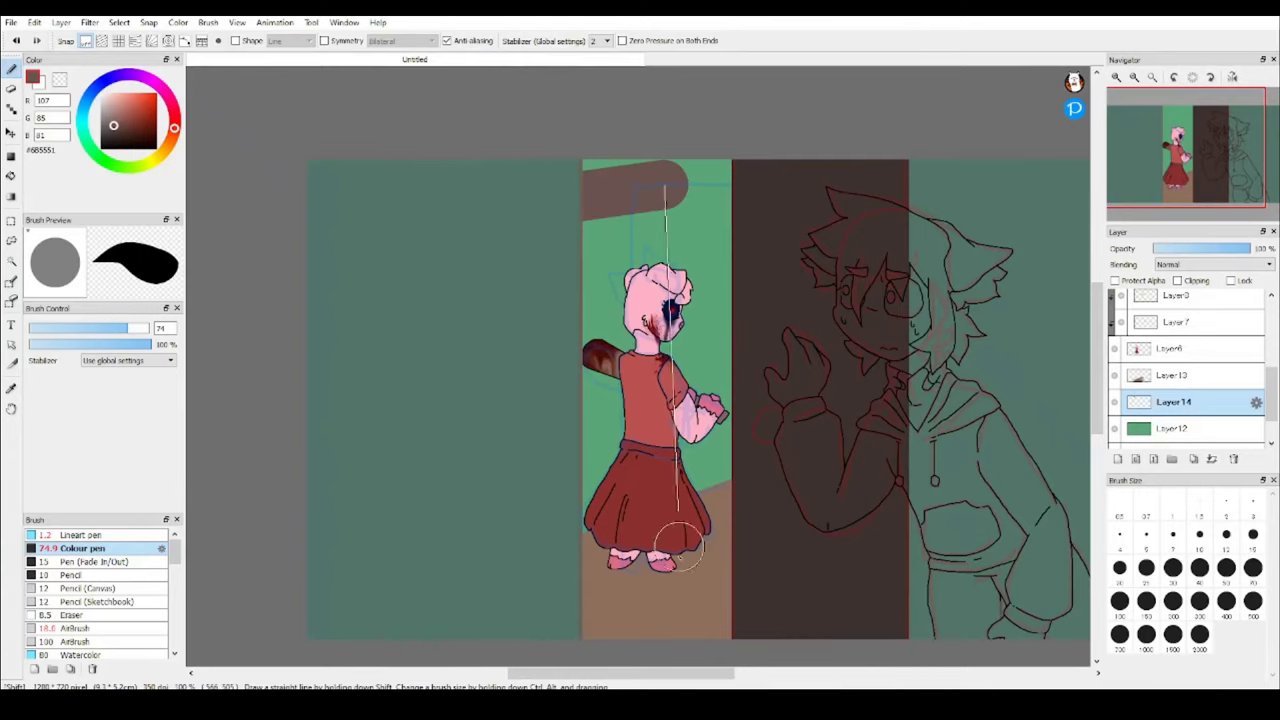
pyautogui.moveTo(610, 218)
pyautogui.mouseDown()
pyautogui.moveTo(605, 510)
pyautogui.moveTo(620, 350)
pyautogui.mouseUp()
pyautogui.scroll(-2, 640, 244)
pyautogui.scroll(4, 594, 157)
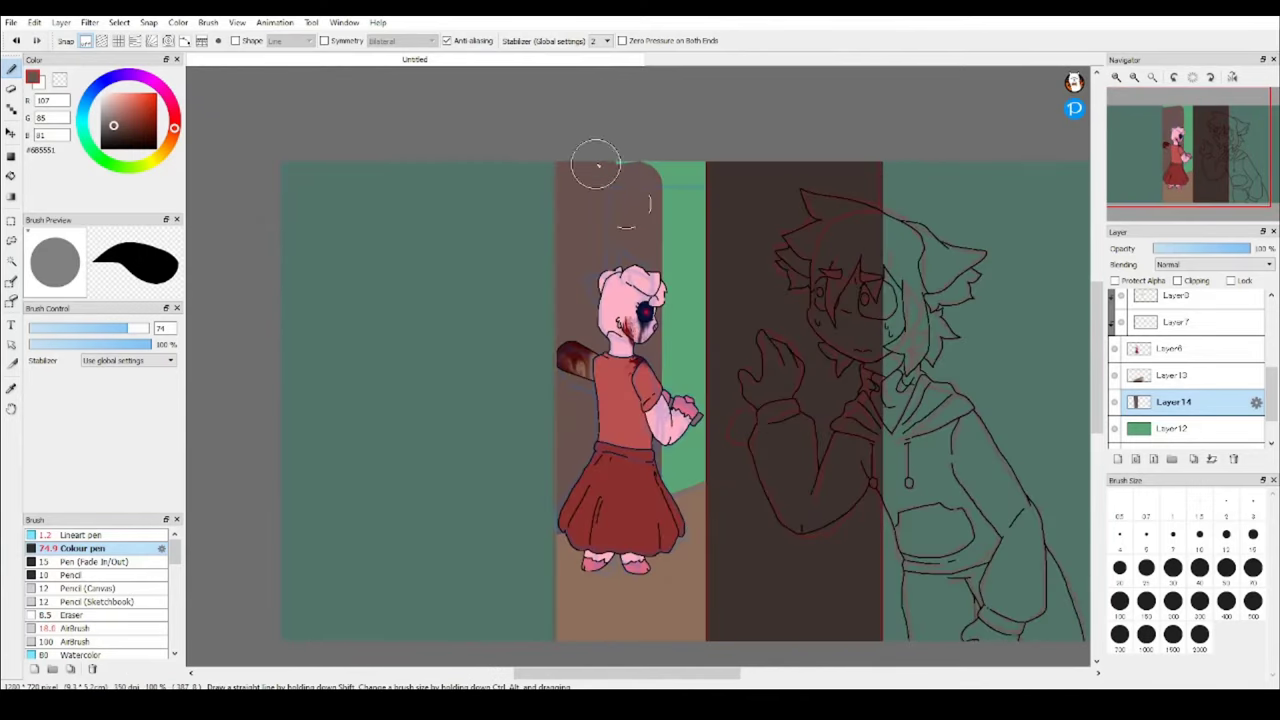
pyautogui.scroll(-4, 571, 177)
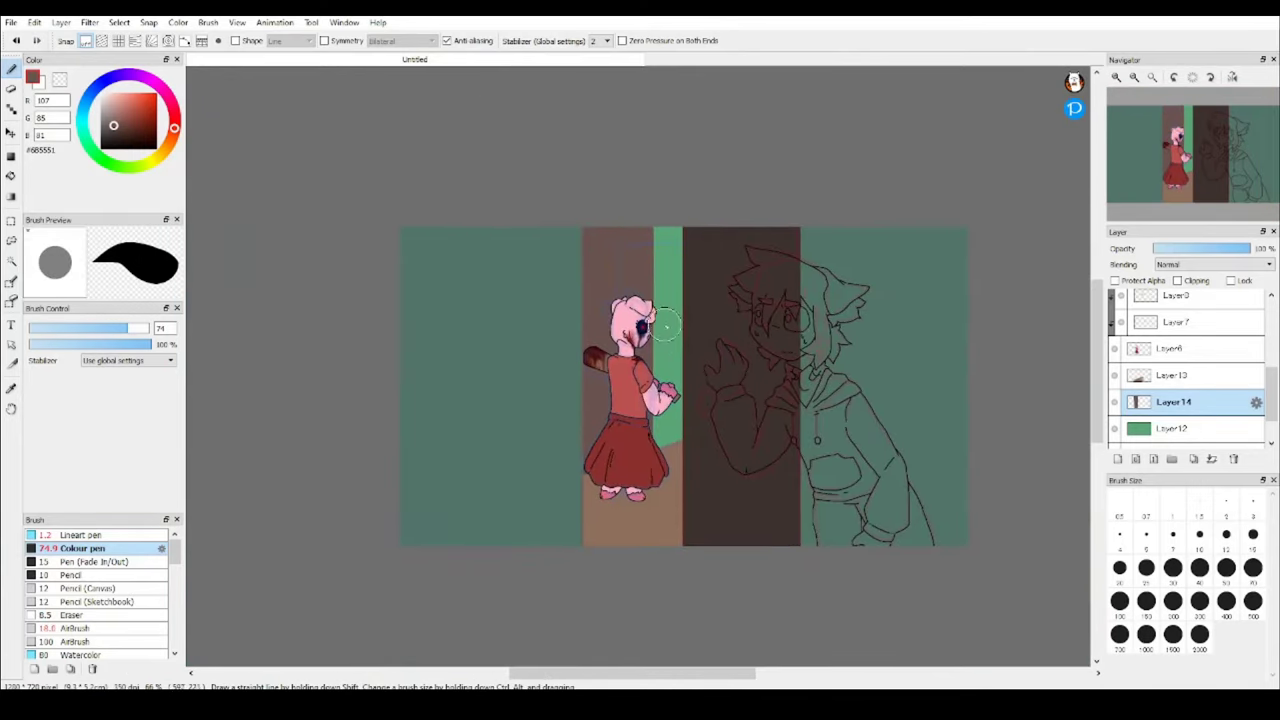
# Paint a round doorknob in #C3A169 beside the large character's raised wrist on a new layer, using the Colour pen at size 33.
pyautogui.scroll(1, 781, 410)
pyautogui.scroll(4, 781, 410)
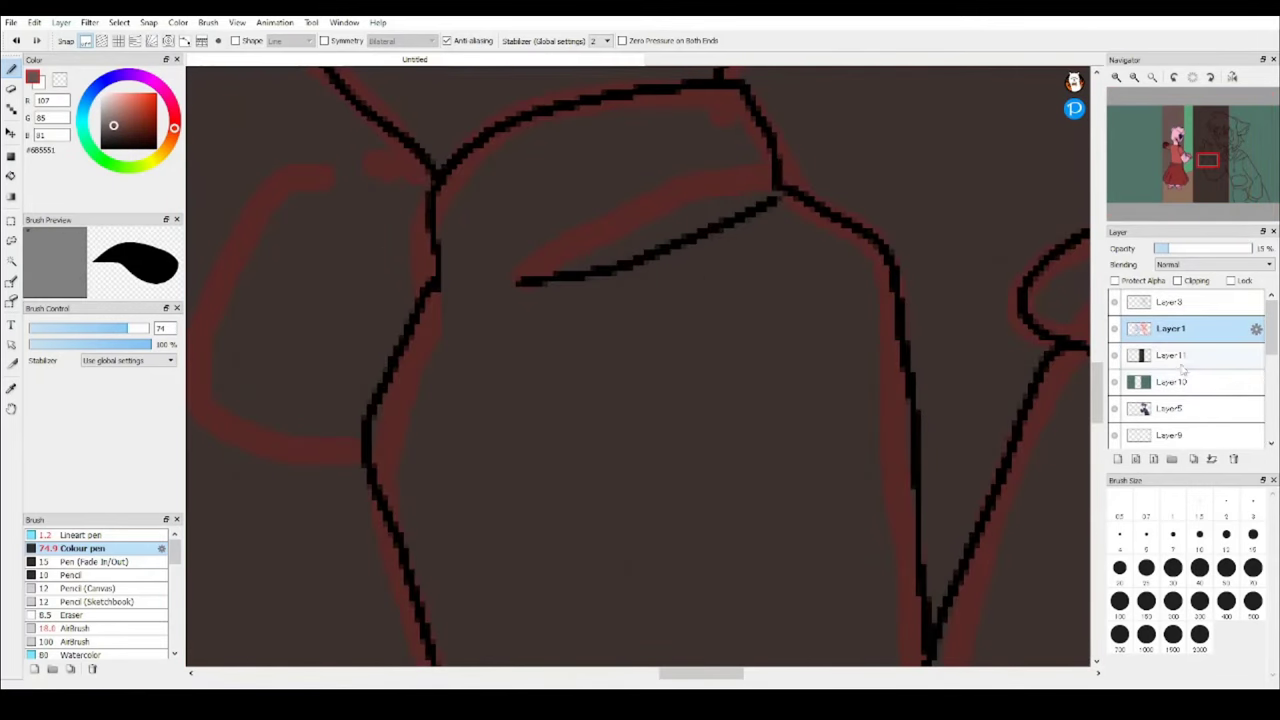
pyautogui.click(162, 152)
pyautogui.click(126, 105)
pyautogui.scroll(-2, 486, 295)
pyautogui.click(486, 295)
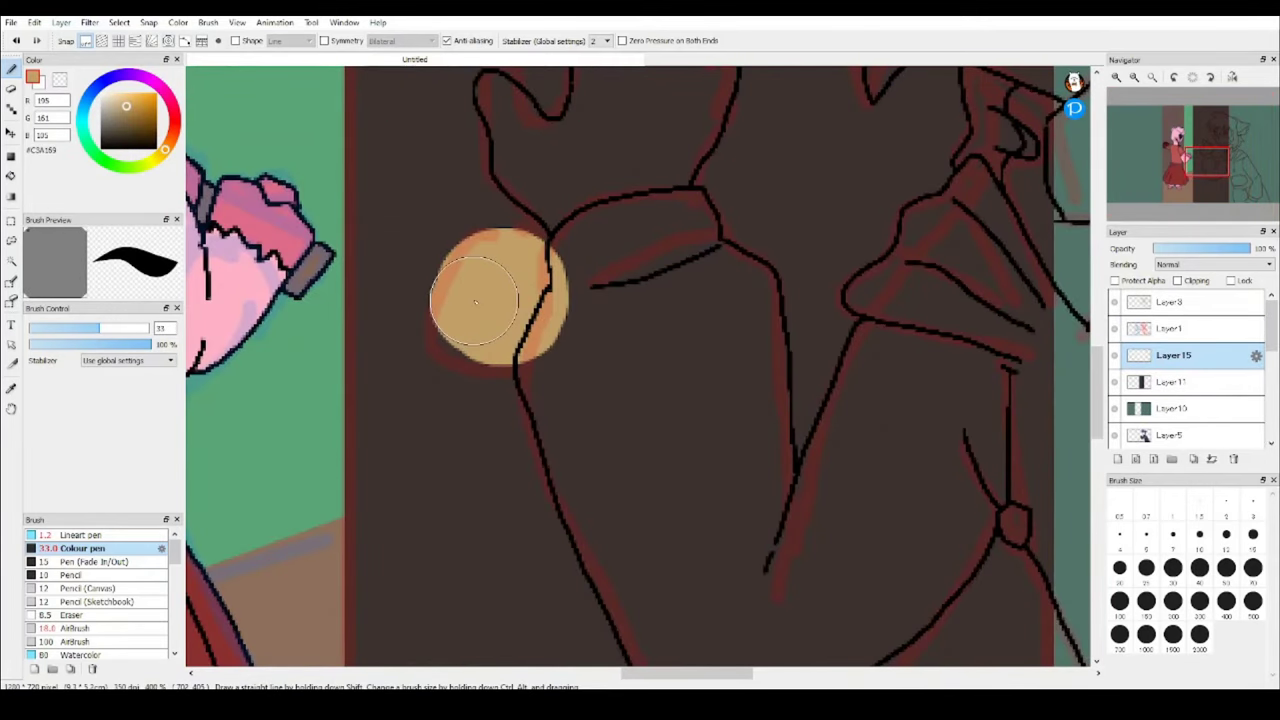
pyautogui.scroll(-2, 474, 301)
pyautogui.scroll(-1, 1120, 425)
# Move the large character's colour layer above the doorknob and sketch layers and hide the red sketch layer.
pyautogui.moveTo(1170, 365); pyautogui.dragTo(1172, 364)
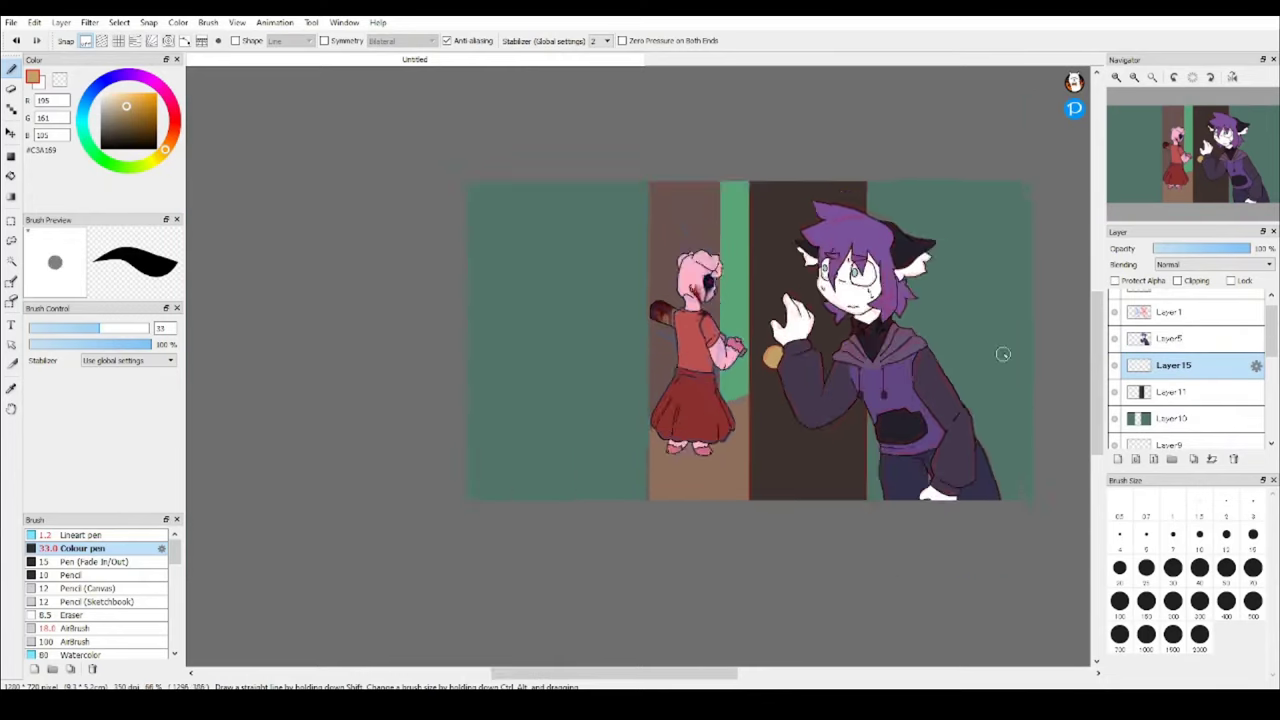
pyautogui.scroll(-2, 1000, 354)
pyautogui.scroll(1, 1000, 354)
pyautogui.scroll(-1, 1125, 340)
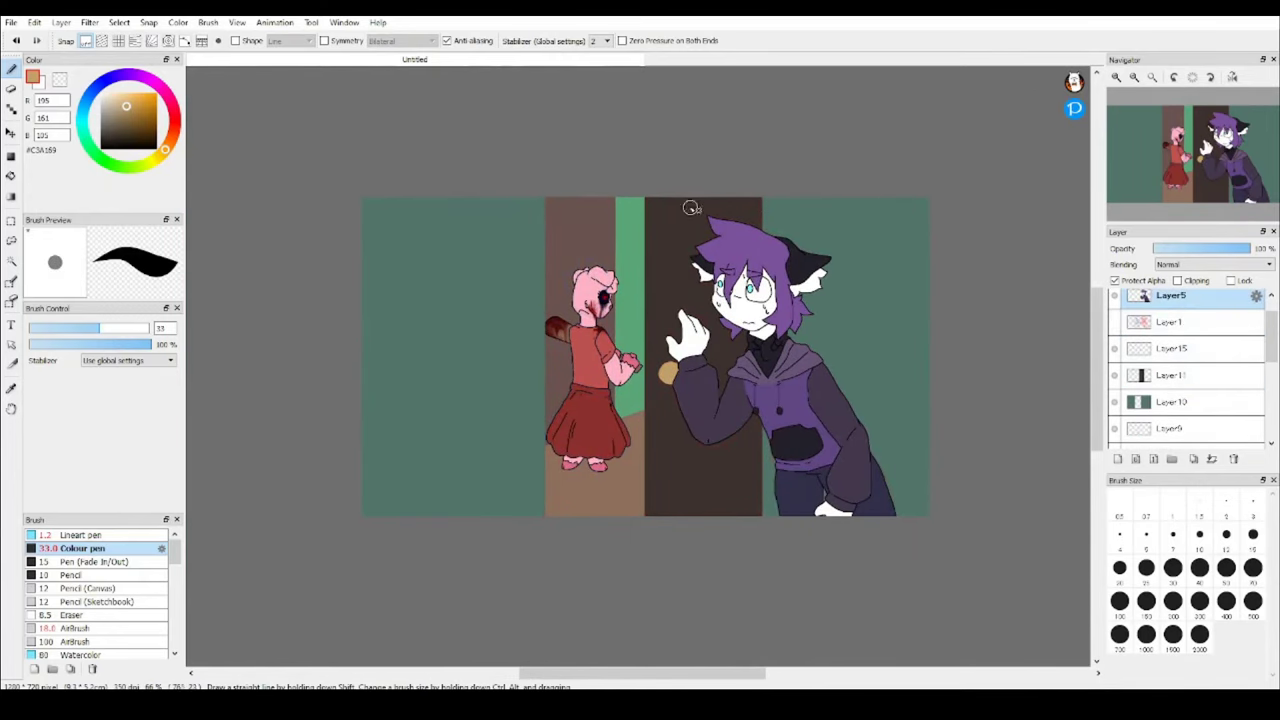
# Airbrush #5E558F shading at size 132 on a new layer clipped to the green back wall and set it to Multiply.
pyautogui.scroll(1, 691, 208)
pyautogui.scroll(-3, 1172, 385)
pyautogui.scroll(1, 694, 249)
pyautogui.scroll(-1, 694, 249)
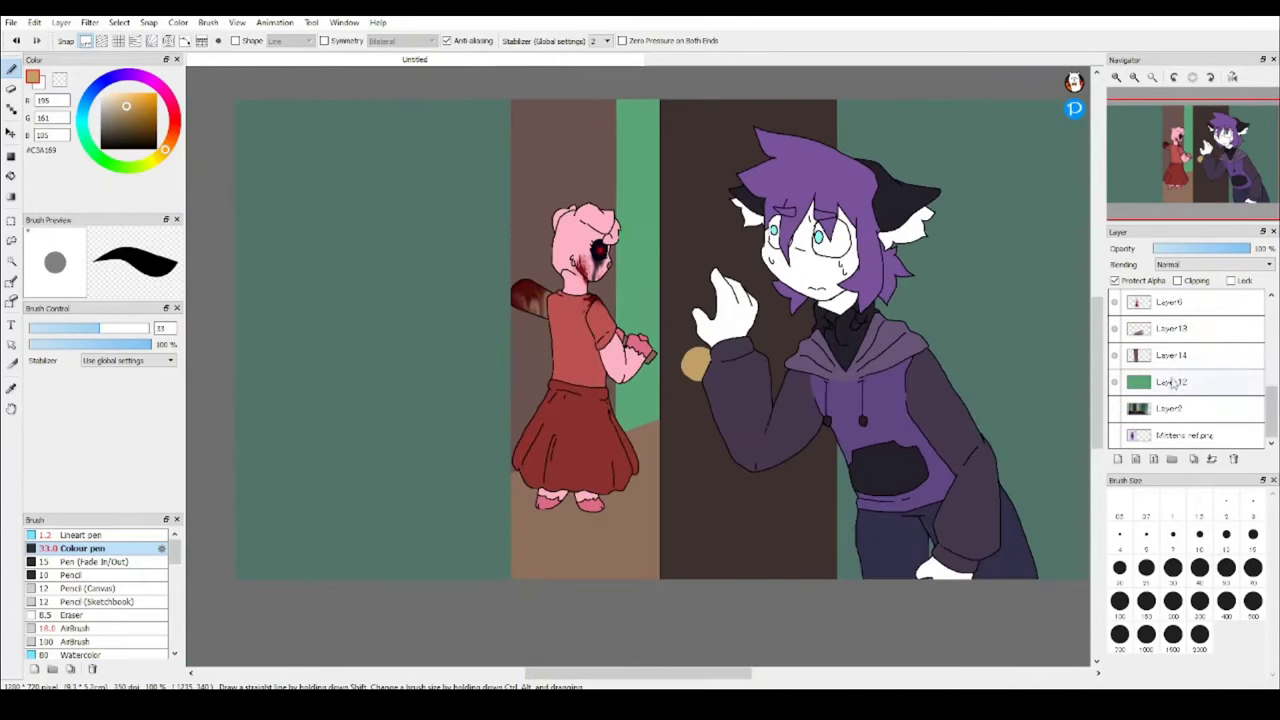
pyautogui.hotkey('ctrl', 'shift', 'n')
pyautogui.click(1178, 281)
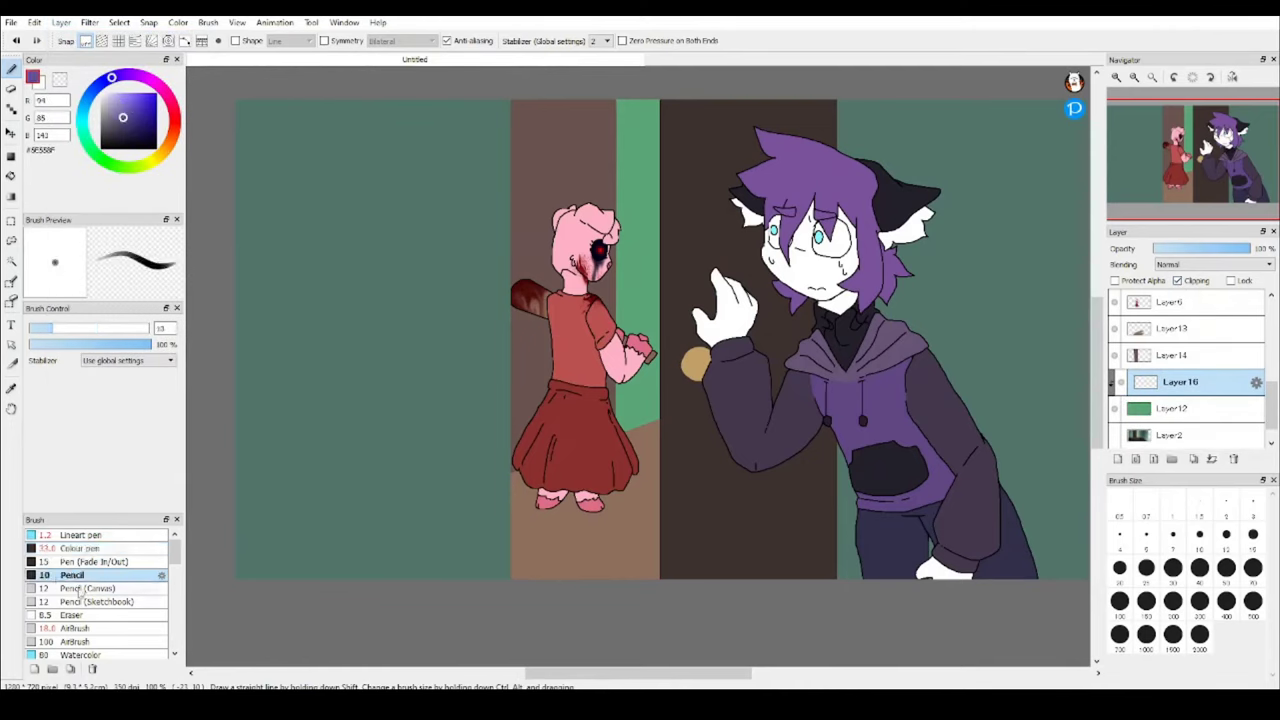
pyautogui.click(153, 336)
pyautogui.moveTo(690, 390); pyautogui.dragTo(727, 346)
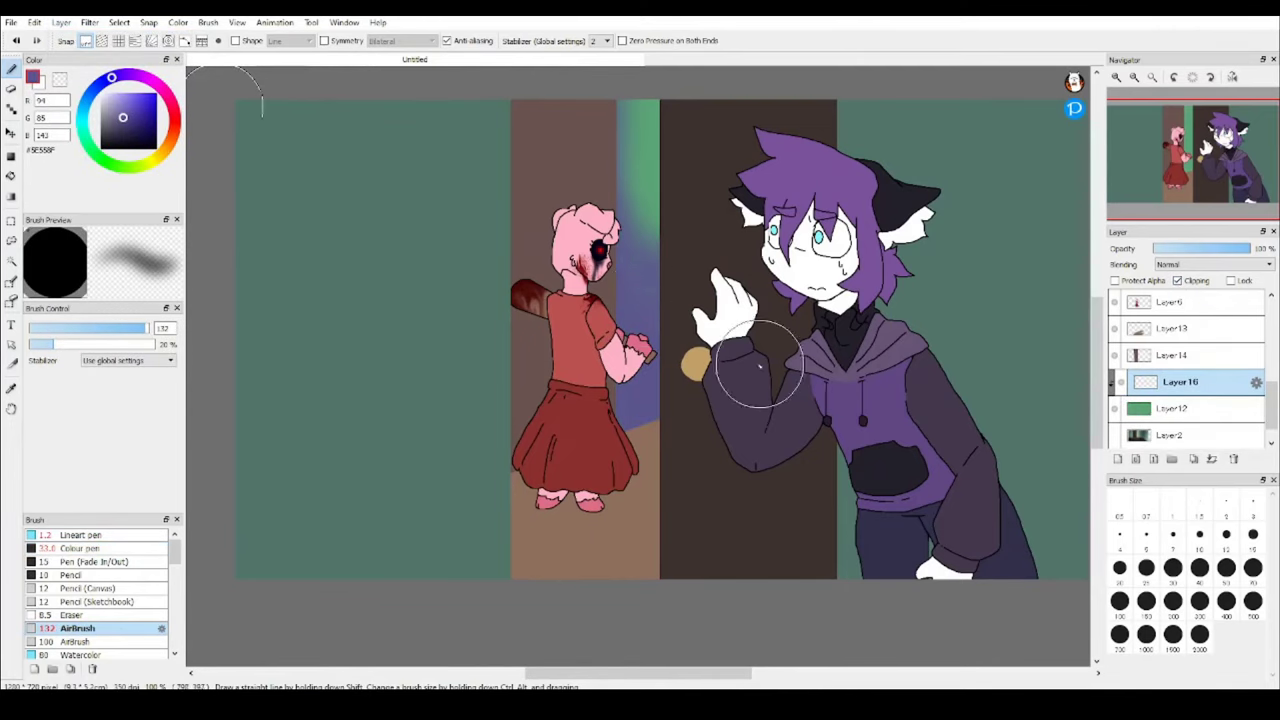
pyautogui.scroll(-3, 1212, 264)
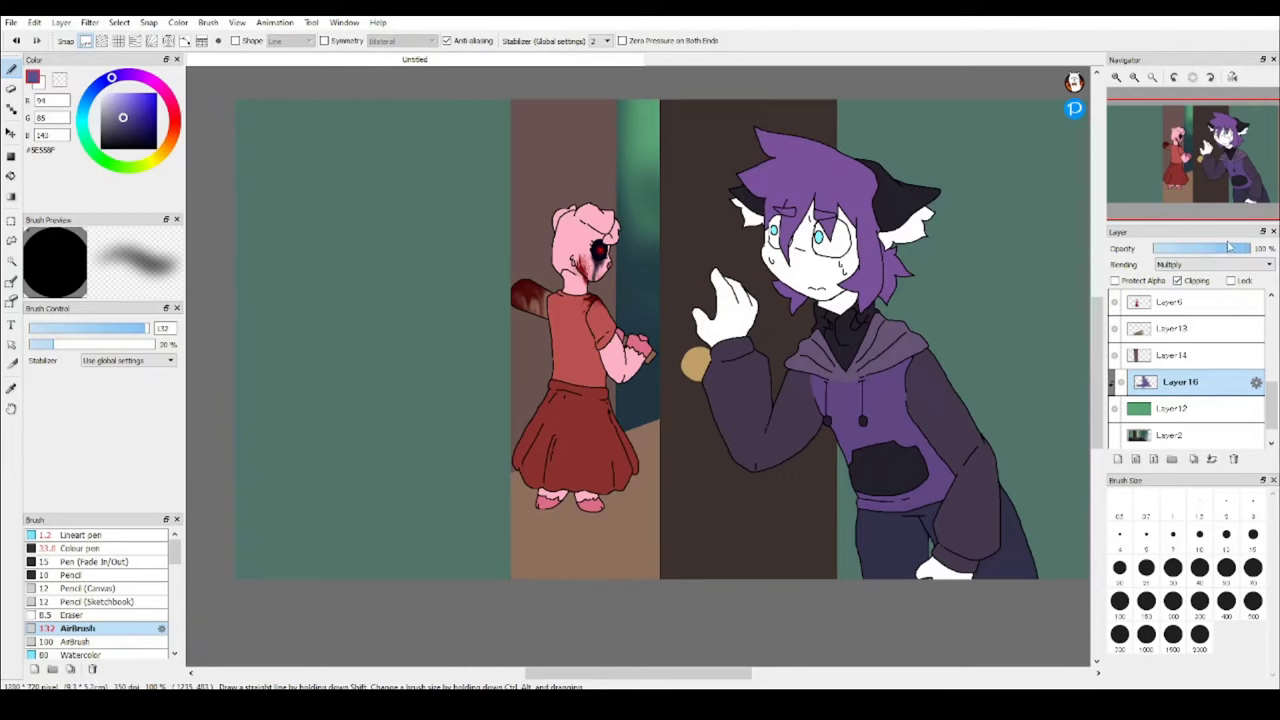
# Add a second clipped Multiply shading layer over the base of the green back wall and reduce its opacity.
pyautogui.hotkey('ctrl', 'shift', 'n')
pyautogui.click(1185, 273)
pyautogui.click(1210, 249)
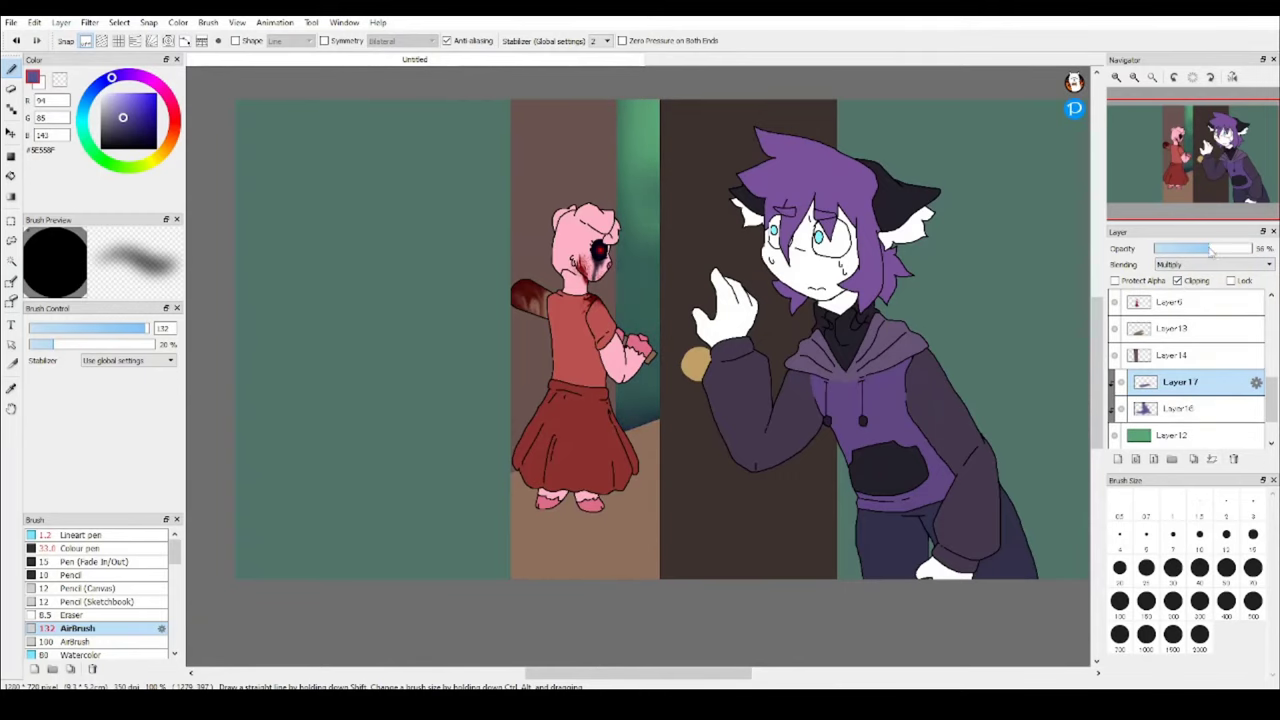
# Shade both sides of the brown pillar with #5E558F airbrush on two new clipped layers set to Multiply.
pyautogui.hotkey('ctrl', 'shift', 'n')
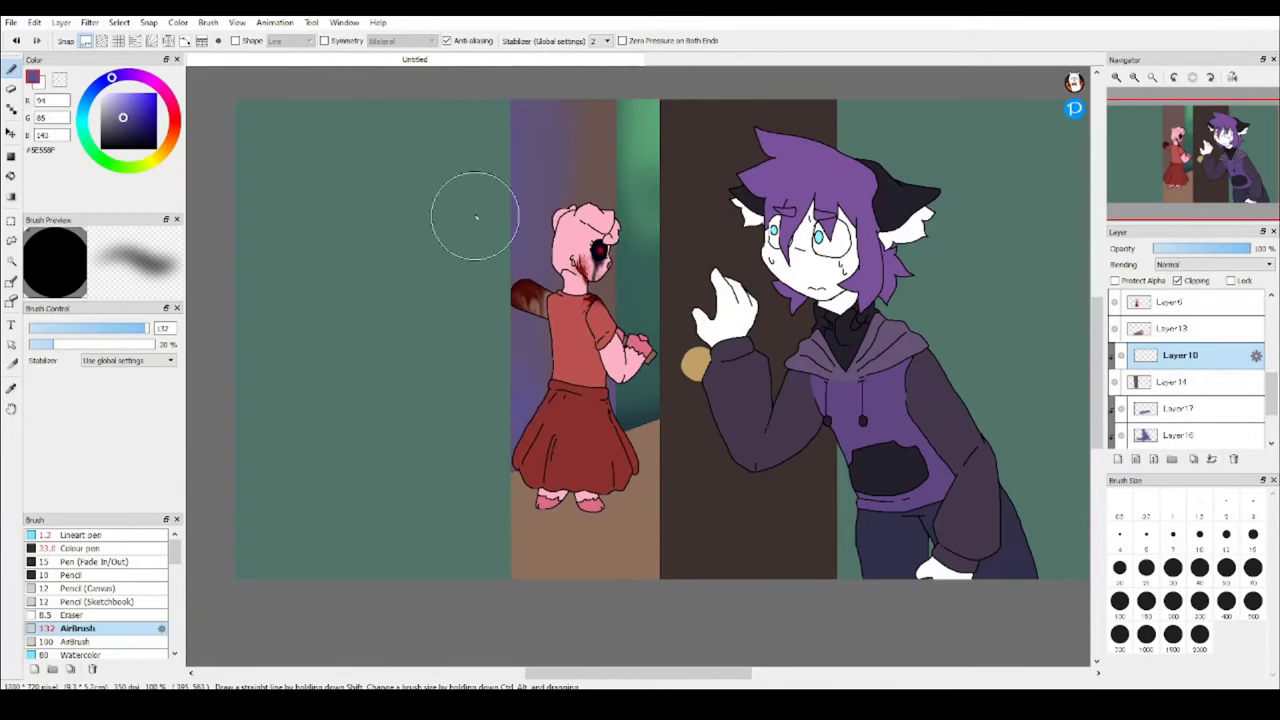
pyautogui.scroll(-1, 1195, 264)
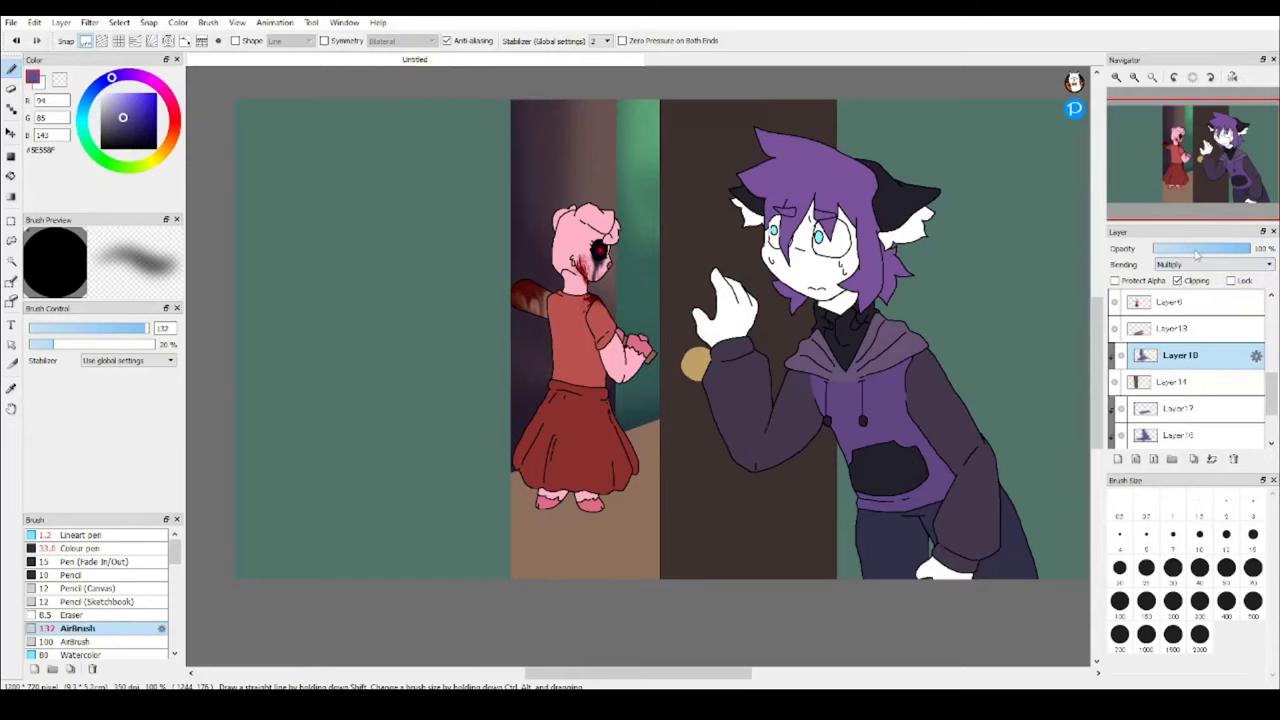
pyautogui.hotkey('ctrl', 'shift', 'n')
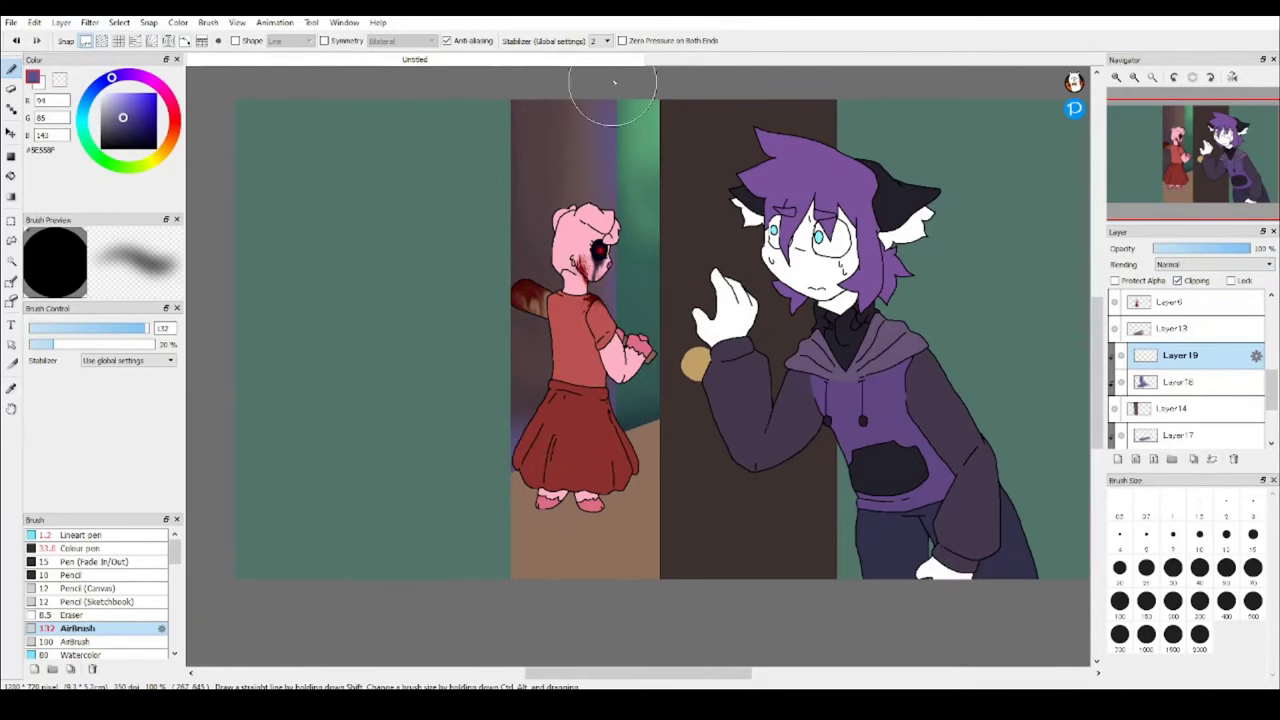
pyautogui.click(1178, 264)
pyautogui.click(1170, 284)
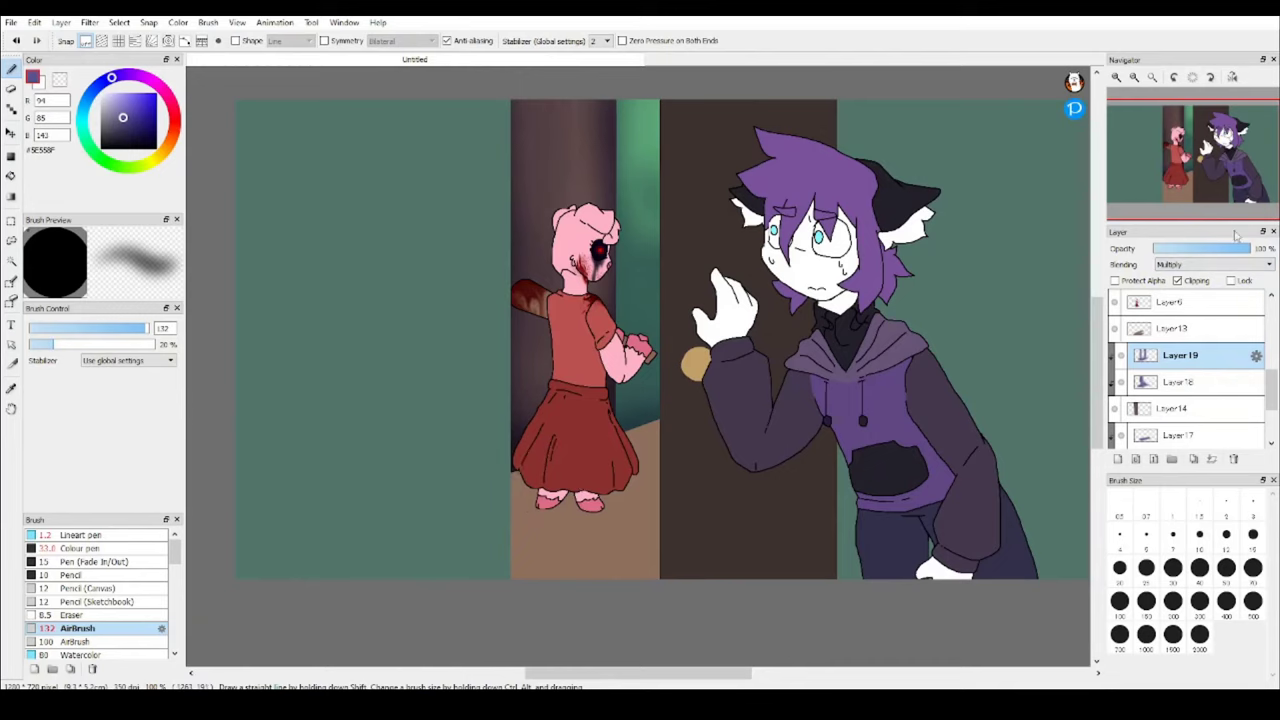
# Shade the brown floor with #5E558F airbrush on two clipped layers, making the second Multiply at size 405 with reduced opacity.
pyautogui.click(1190, 328)
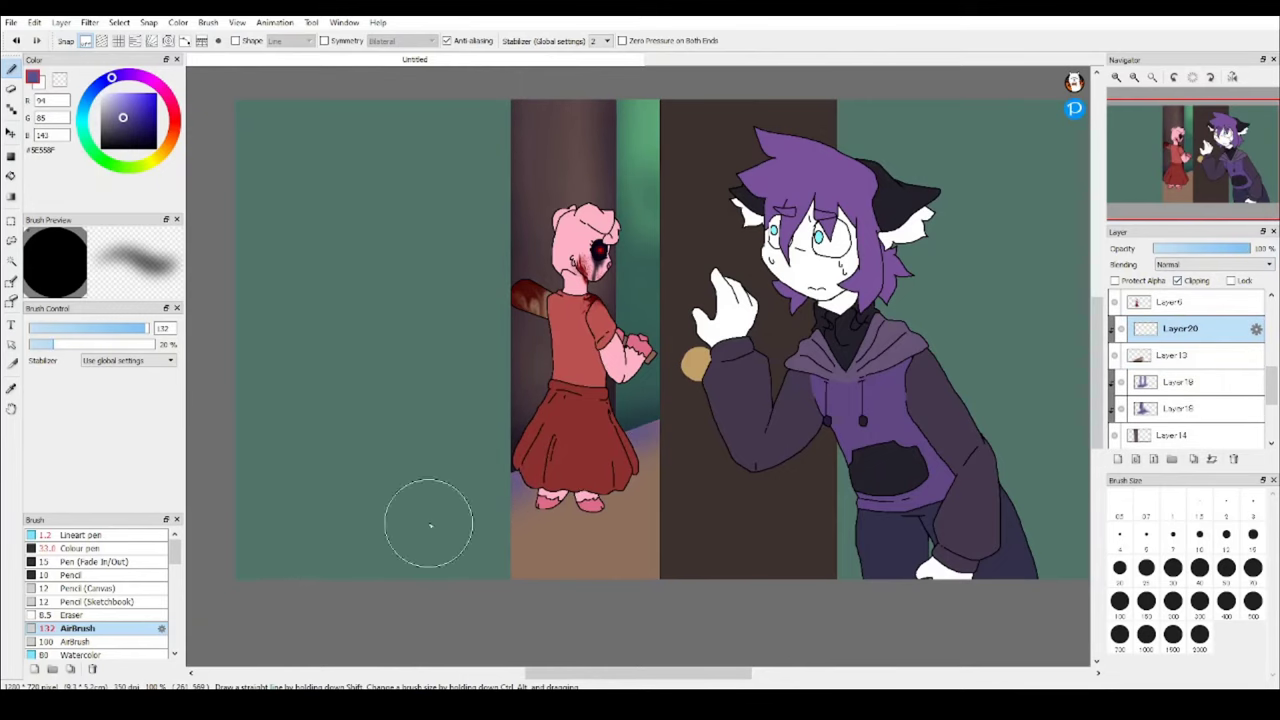
pyautogui.hotkey('ctrl', 'shift', 'n')
pyautogui.click(1180, 284)
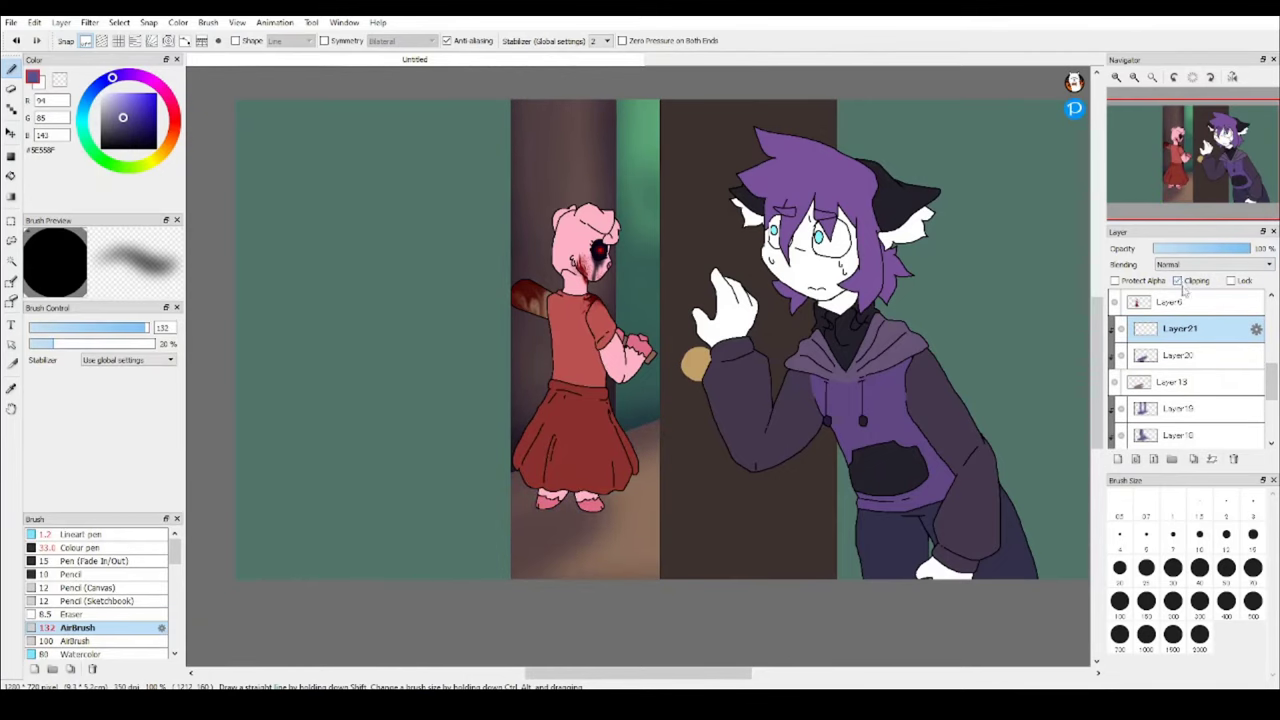
pyautogui.click(1212, 264)
pyautogui.click(1170, 284)
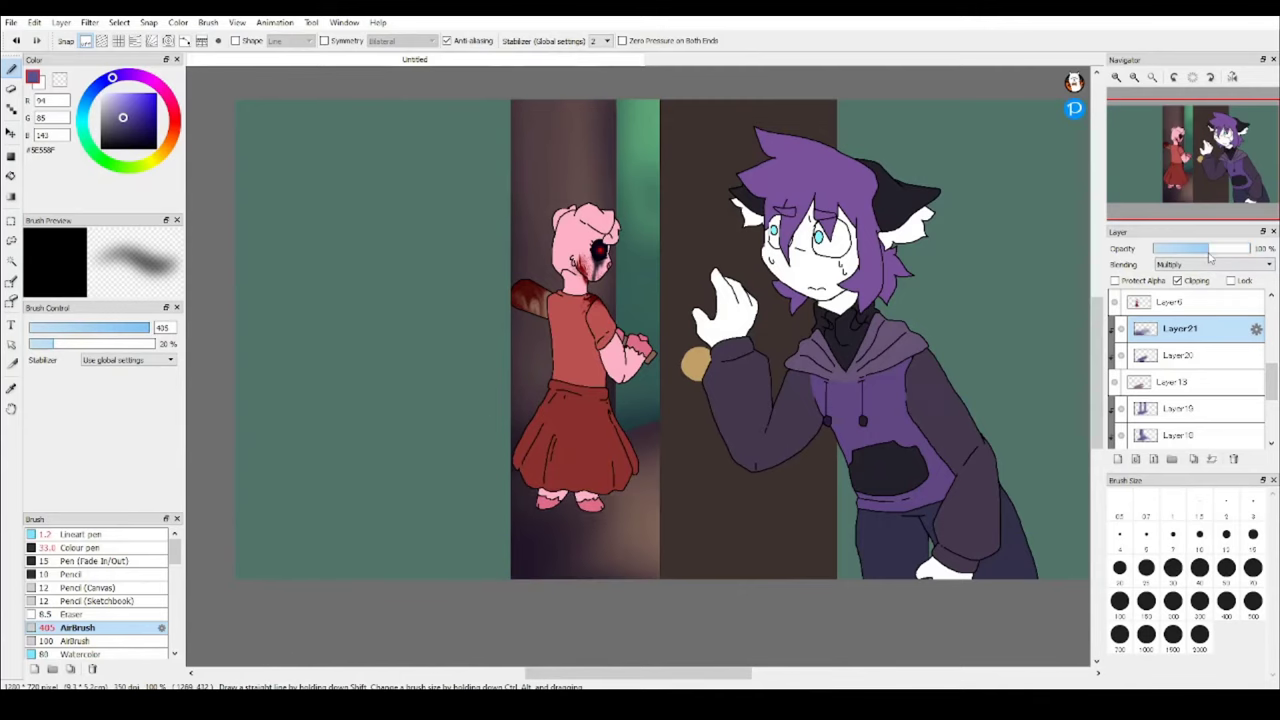
pyautogui.moveTo(1240, 249); pyautogui.dragTo(1200, 250)
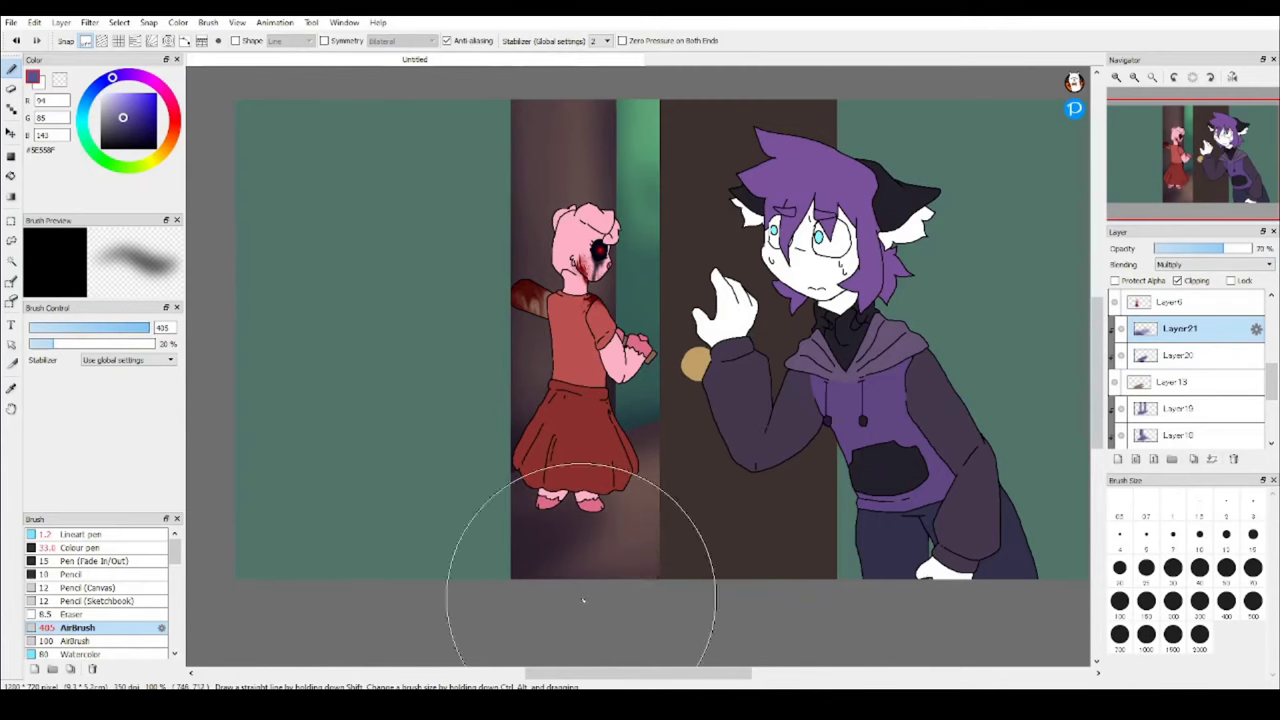
pyautogui.scroll(-2, 557, 571)
pyautogui.scroll(3, 629, 257)
pyautogui.scroll(-2, 686, 410)
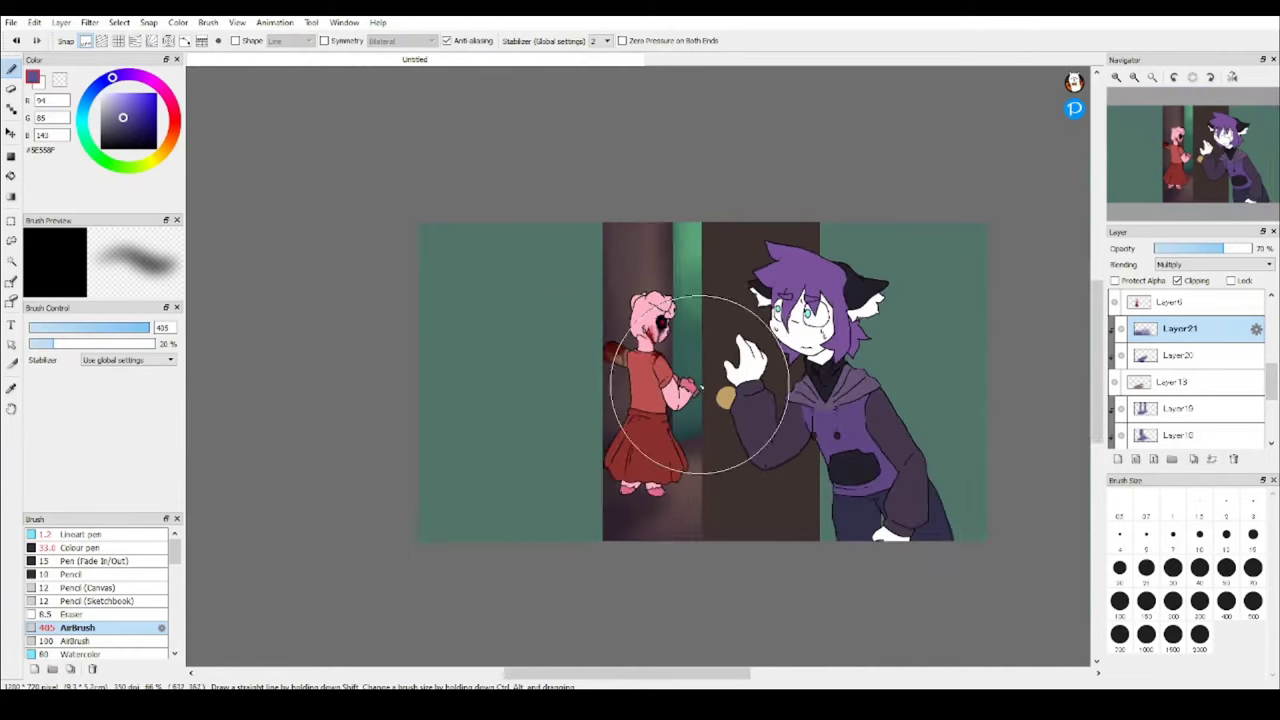
# Airbrush large soft #5E558F shading on a new Multiply layer clipped to the green foreground walls, using size 837.
pyautogui.scroll(-4, 1192, 368)
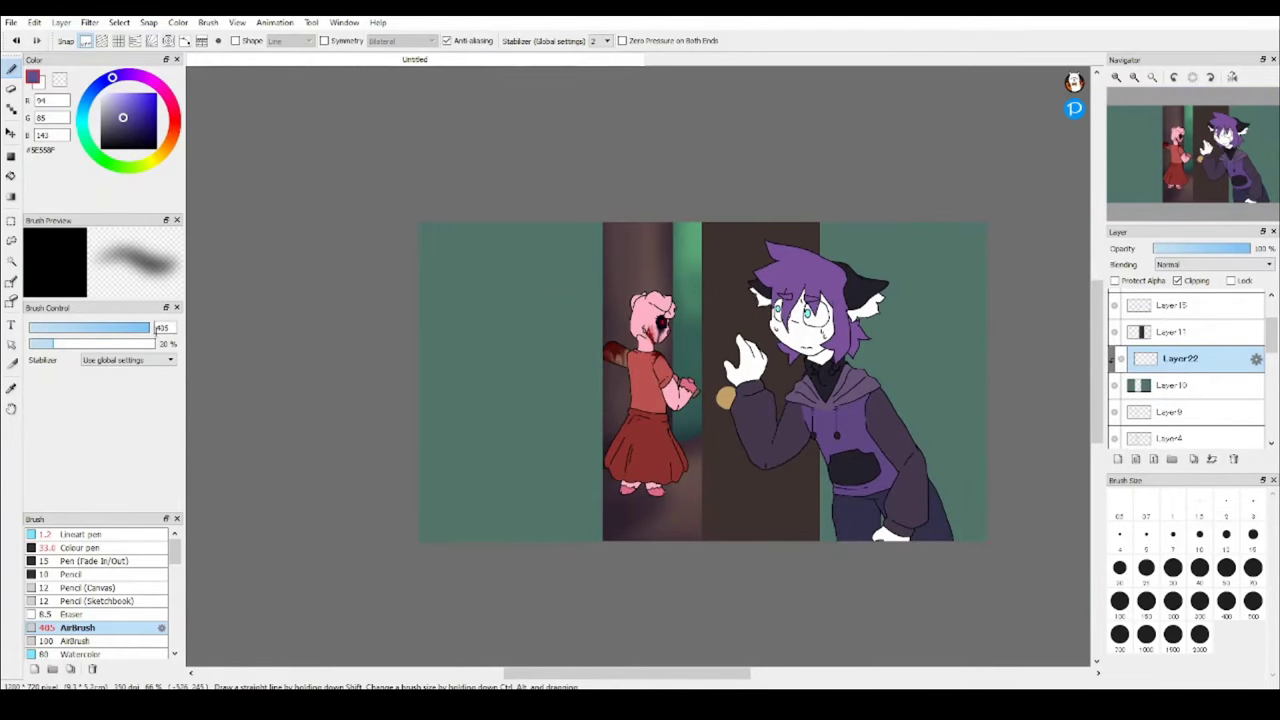
pyautogui.moveTo(480, 300)
pyautogui.mouseDown()
pyautogui.moveTo(371, 571)
pyautogui.moveTo(420, 600)
pyautogui.mouseUp()
pyautogui.click(1212, 264)
pyautogui.click(1170, 284)
pyautogui.moveTo(1250, 249); pyautogui.dragTo(1217, 249)
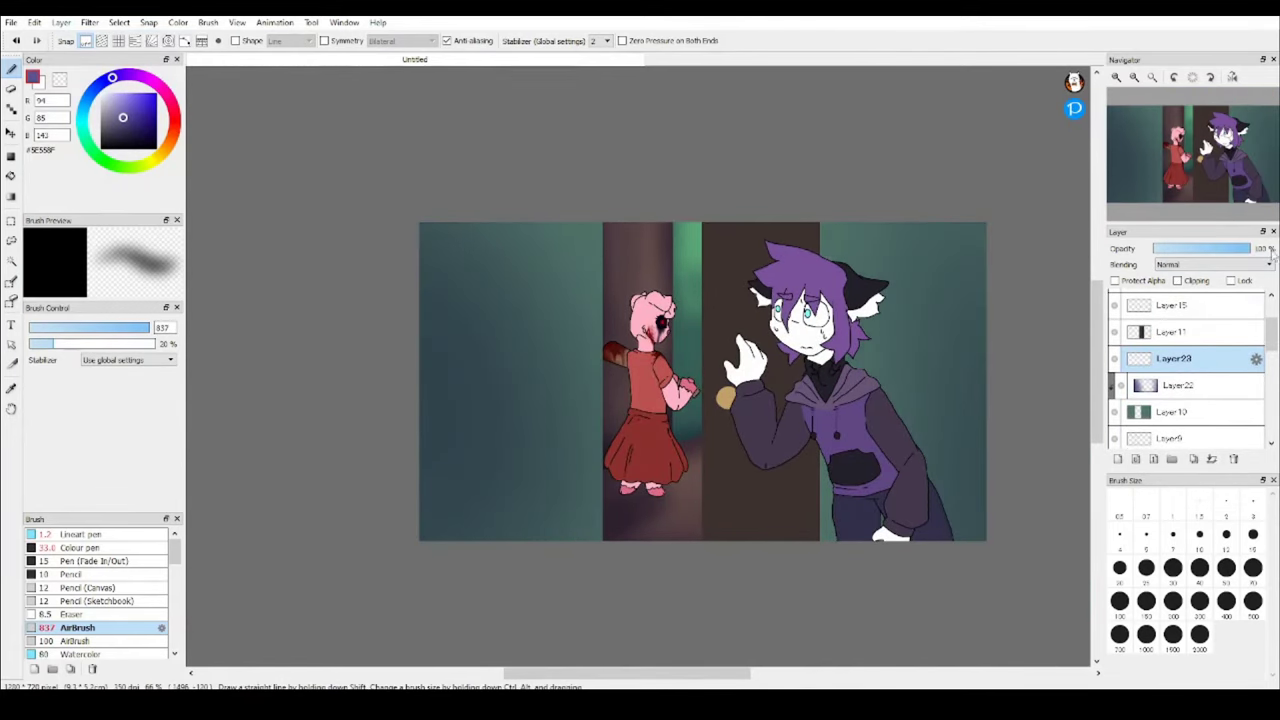
# Deepen the shadows along the doorway edge and behind the large character on a second Multiply layer clipped to the foreground walls.
pyautogui.click(1212, 264)
pyautogui.click(1170, 284)
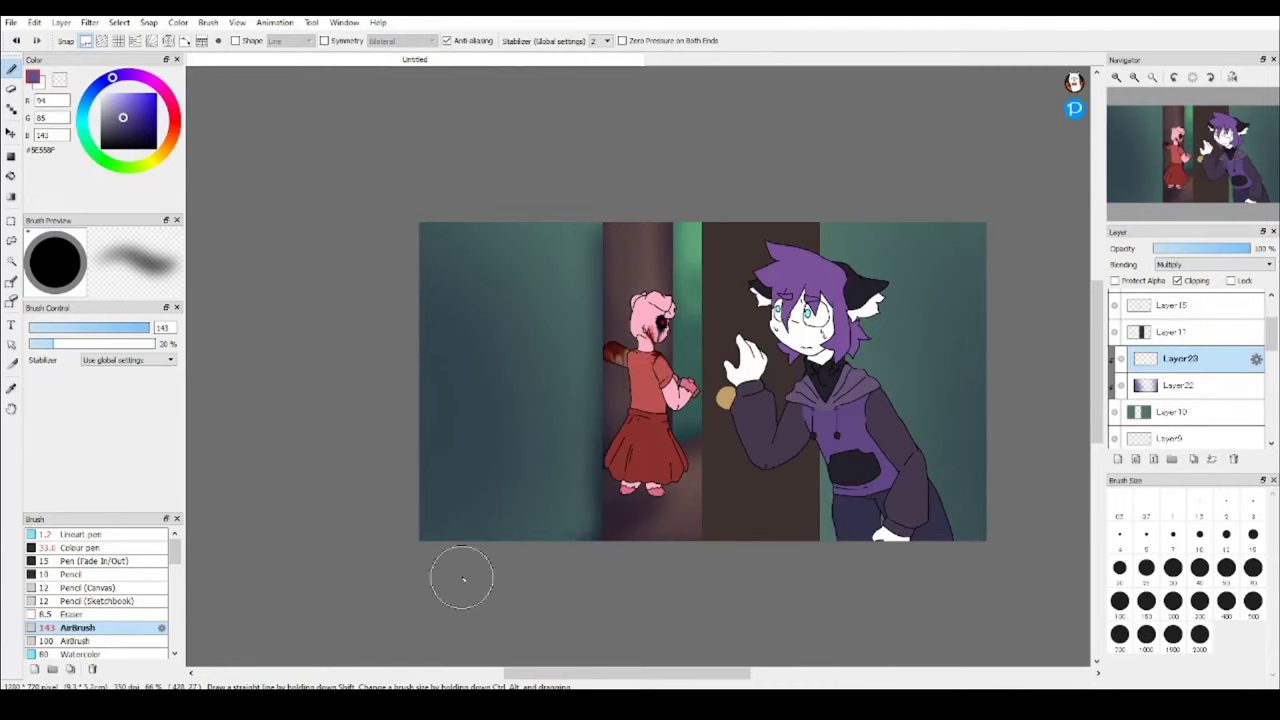
pyautogui.moveTo(850, 470)
pyautogui.mouseDown()
pyautogui.moveTo(930, 330)
pyautogui.moveTo(889, 440)
pyautogui.mouseUp()
pyautogui.scroll(-1, 715, 262)
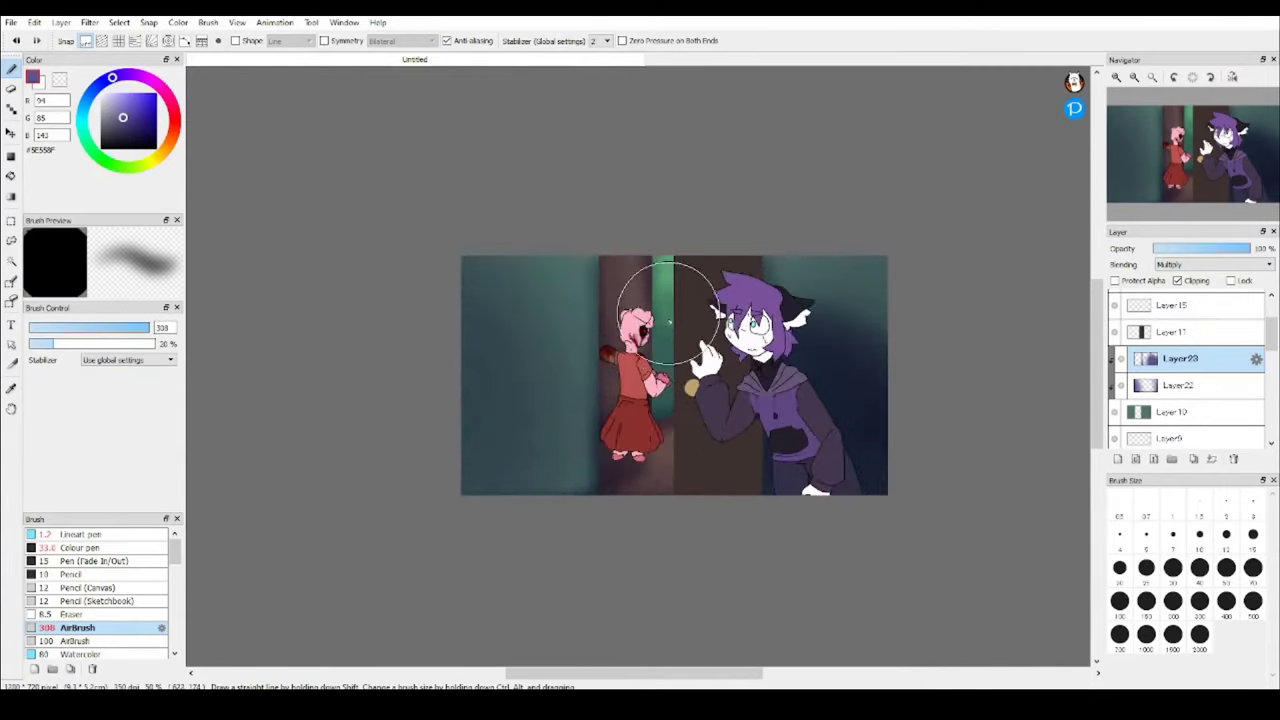
pyautogui.scroll(1, 700, 300)
# Airbrush #5E558F shading over the side and base of the dark brown column on two new clipped layers, using Multiply.
pyautogui.click(1190, 331)
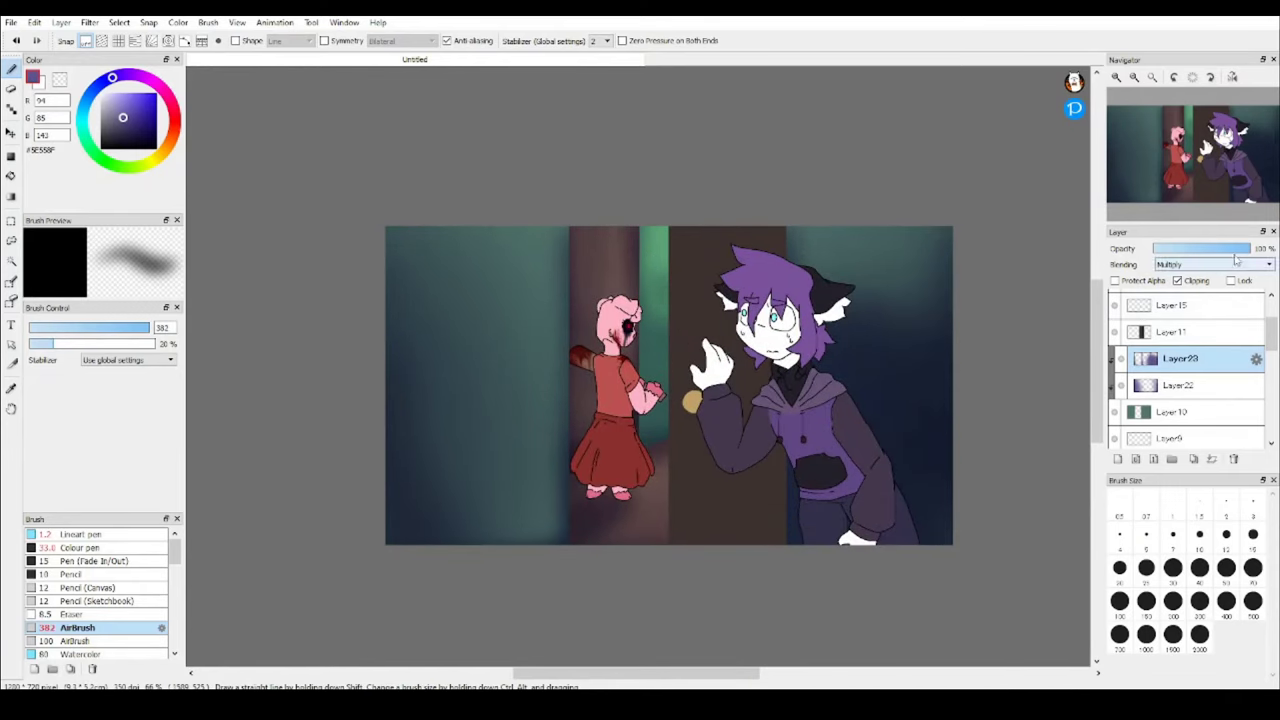
pyautogui.click(1117, 458)
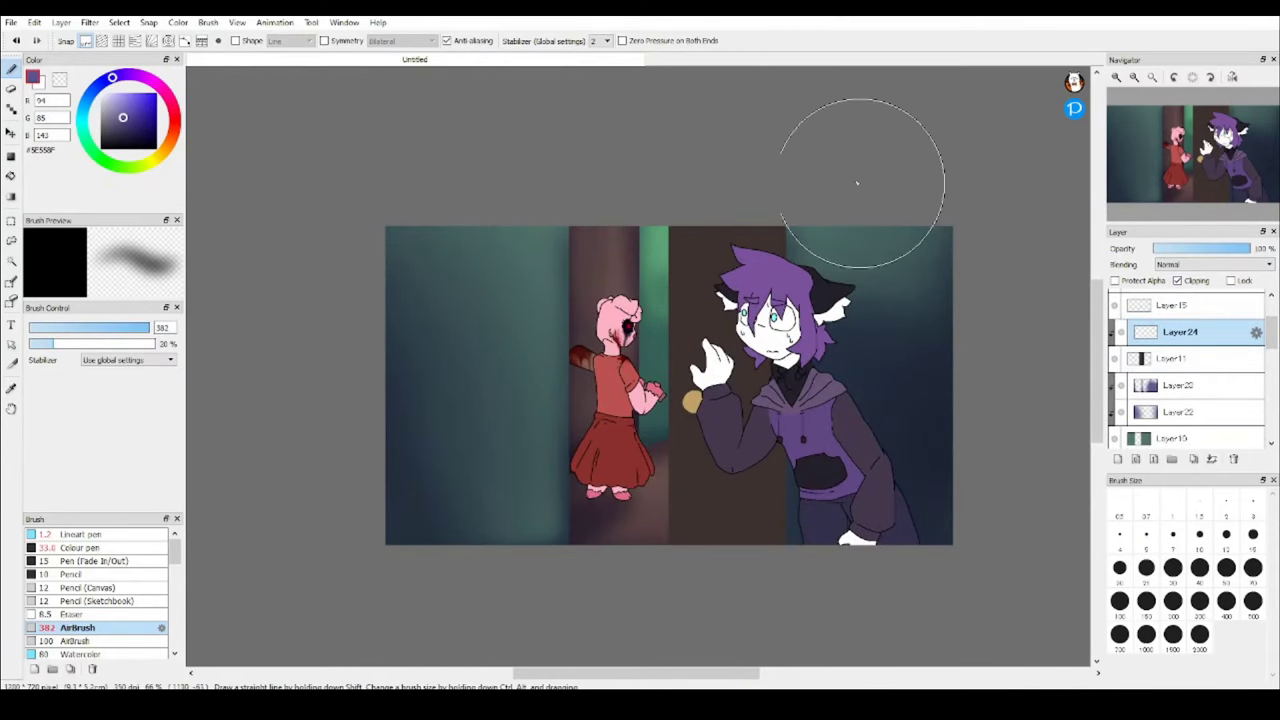
pyautogui.click(1212, 264)
pyautogui.click(1184, 284)
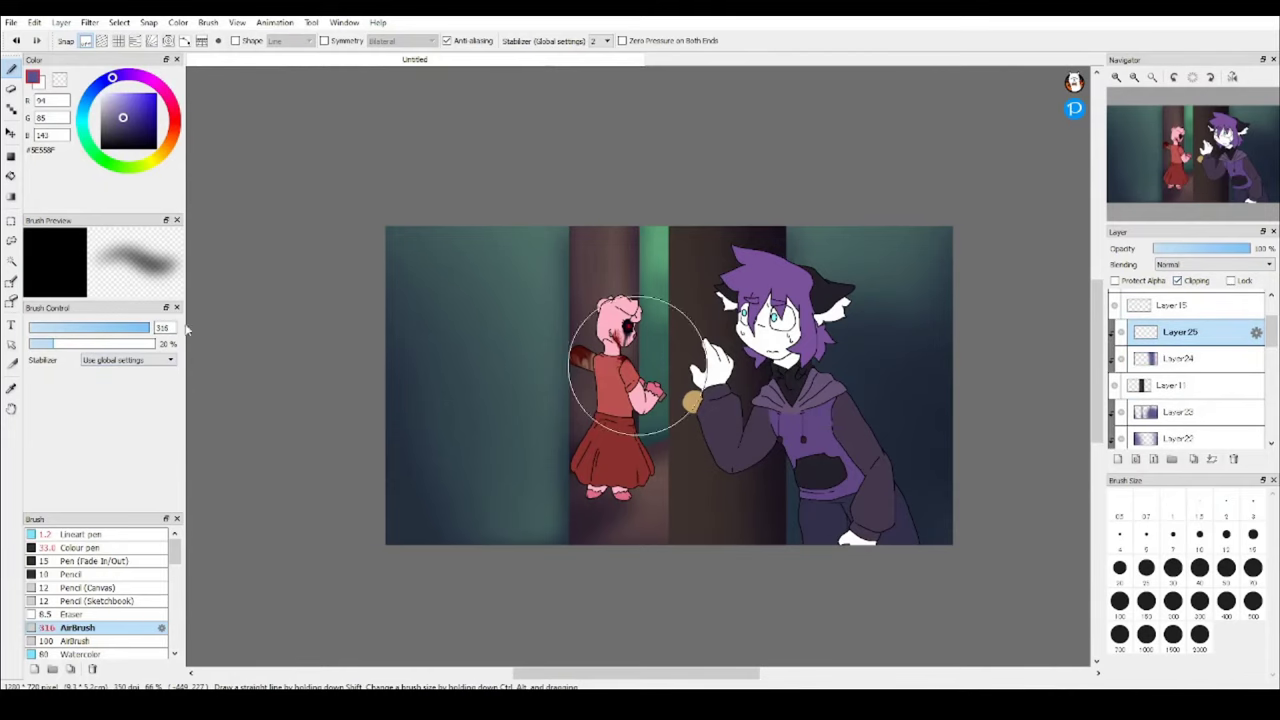
pyautogui.moveTo(633, 365); pyautogui.dragTo(1040, 315)
# Airbrush #5E558F shading at size 48 around the doorknob's edge on a new layer clipped to the doorknob.
pyautogui.scroll(3, 1190, 370)
pyautogui.click(1180, 381)
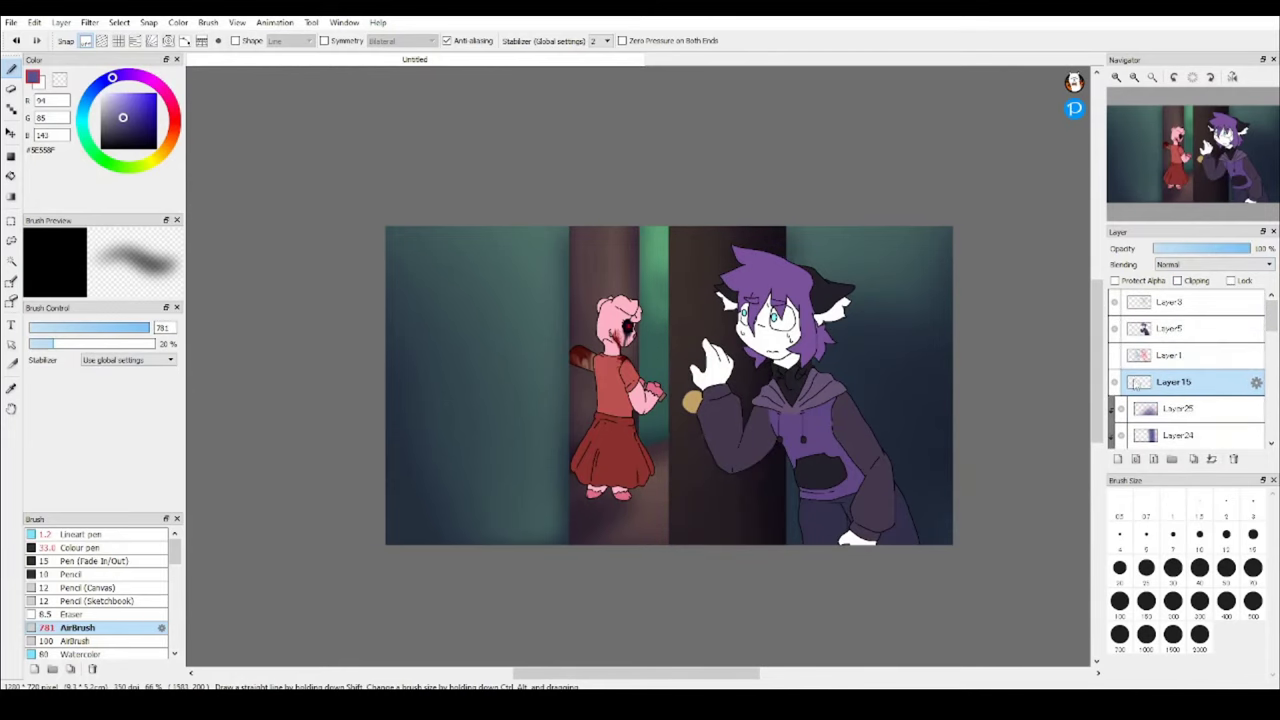
pyautogui.click(61, 22)
pyautogui.click(80, 31)
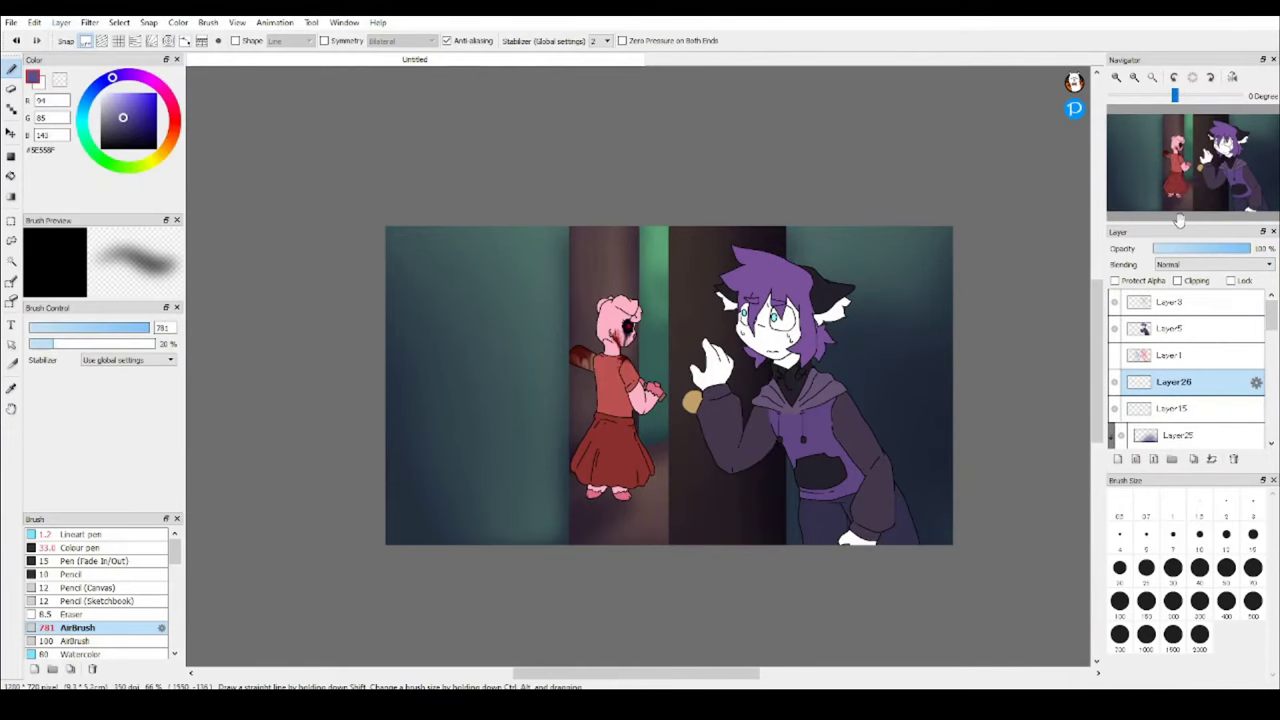
pyautogui.click(1177, 280)
pyautogui.scroll(10, 740, 400)
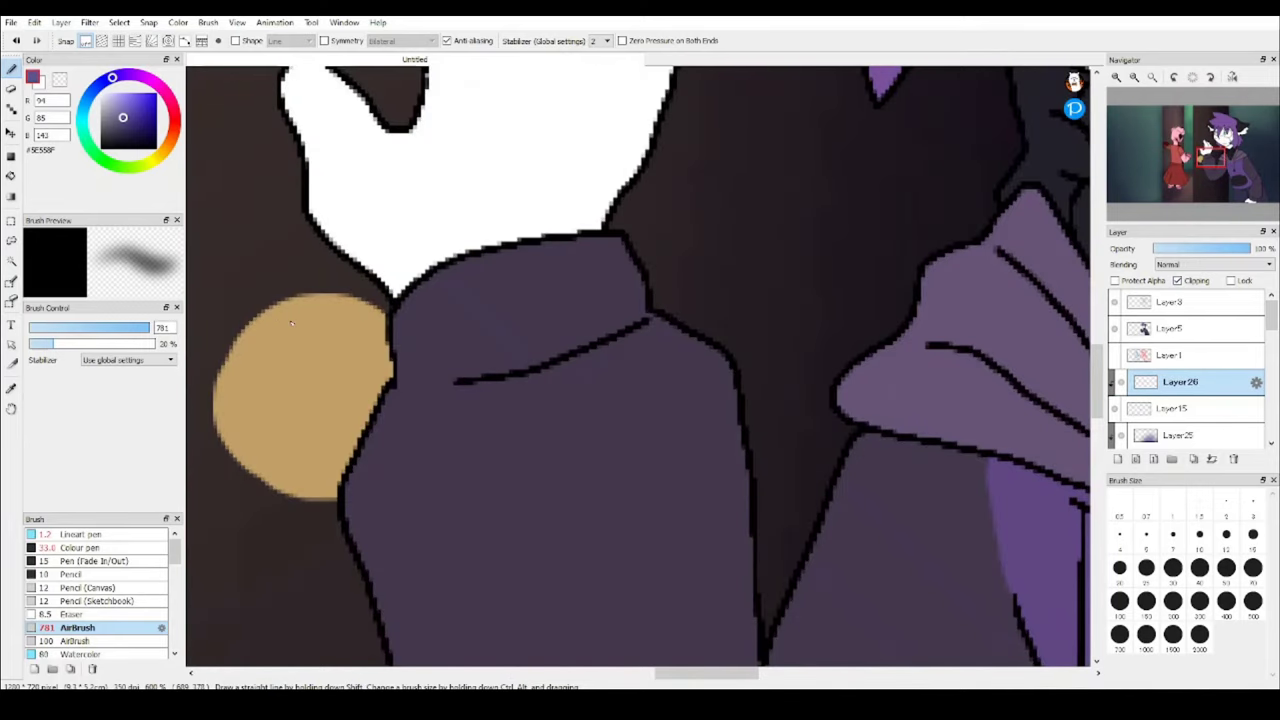
pyautogui.scroll(-5, 291, 322)
pyautogui.scroll(5, 291, 322)
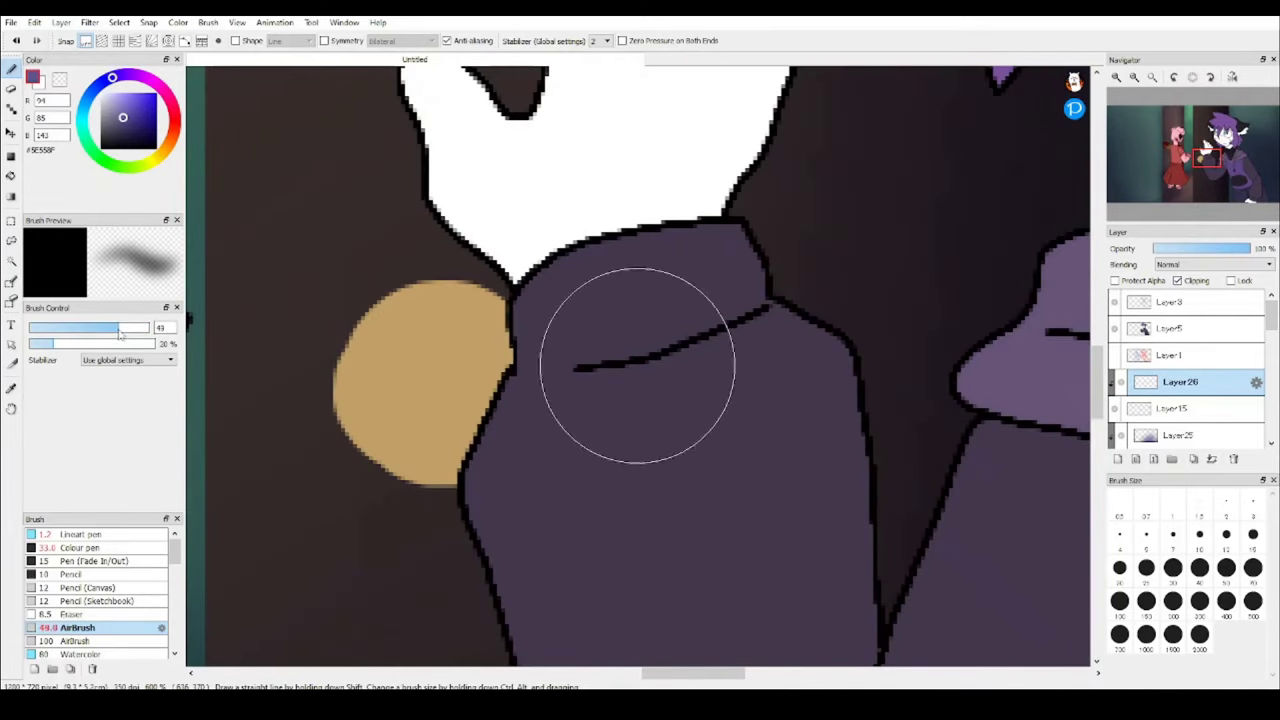
pyautogui.moveTo(480, 320); pyautogui.dragTo(470, 460)
# Add a second clipped shading layer over the doorknob, set it to Multiply and lower its opacity to 84%.
pyautogui.click(1177, 280)
pyautogui.moveTo(470, 600)
pyautogui.mouseDown()
pyautogui.moveTo(423, 514)
pyautogui.moveTo(600, 300)
pyautogui.mouseUp()
pyautogui.click(1212, 264)
pyautogui.click(1200, 282)
pyautogui.scroll(-10, 776, 360)
pyautogui.scroll(3, 776, 360)
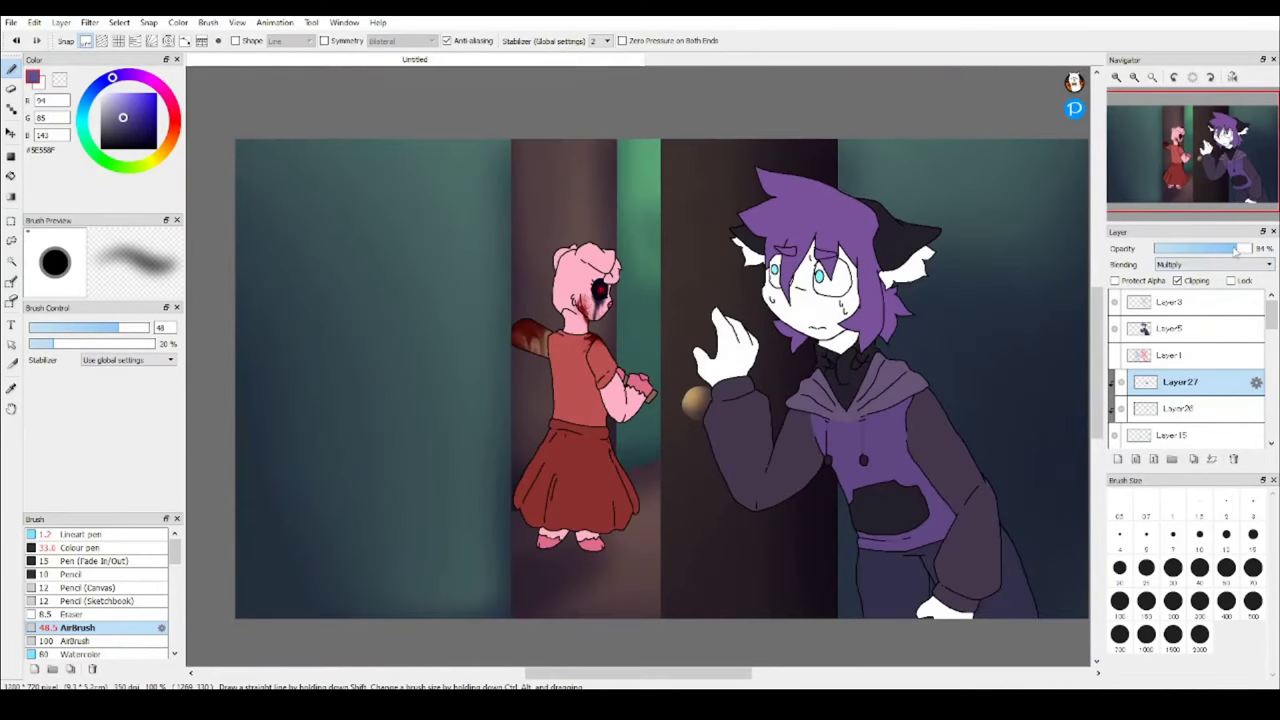
pyautogui.scroll(-5, 1200, 370)
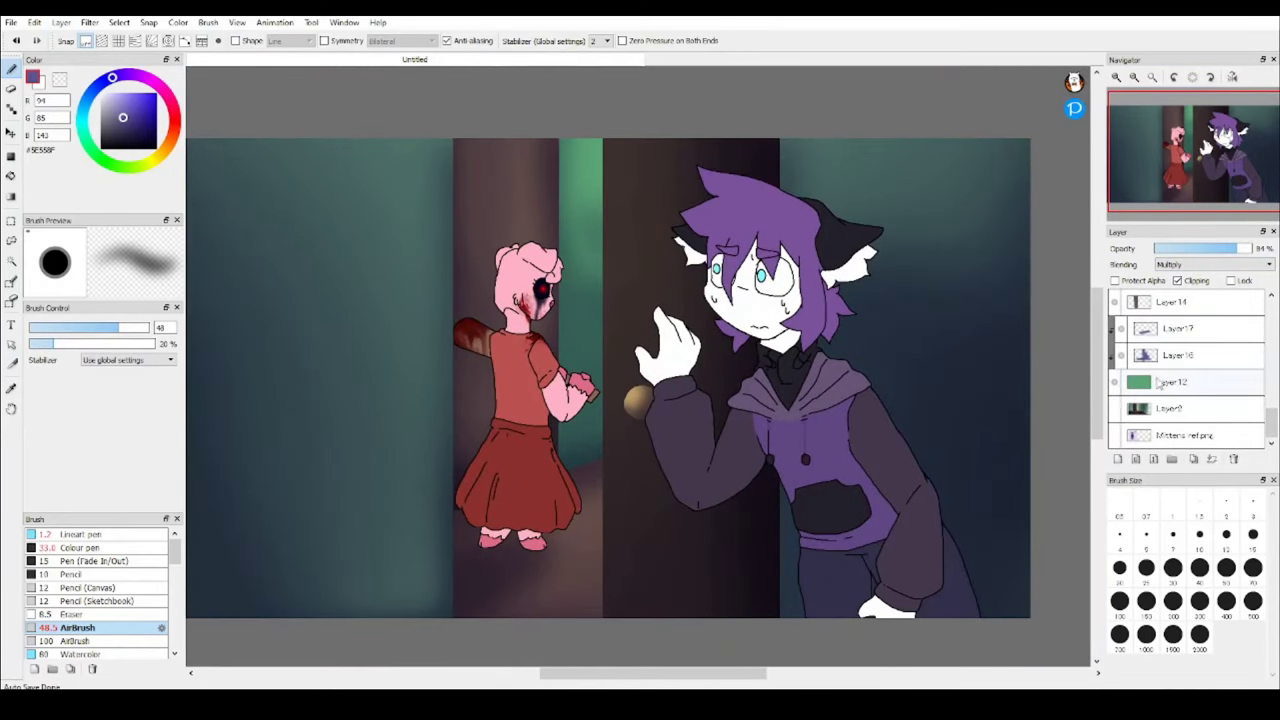
# Apply a Gaussian Blur of about 2.76 to the brown background pillar's base layer, Layer14.
pyautogui.scroll(1, 1158, 383)
pyautogui.click(1175, 368)
pyautogui.click(89, 22)
pyautogui.click(110, 150)
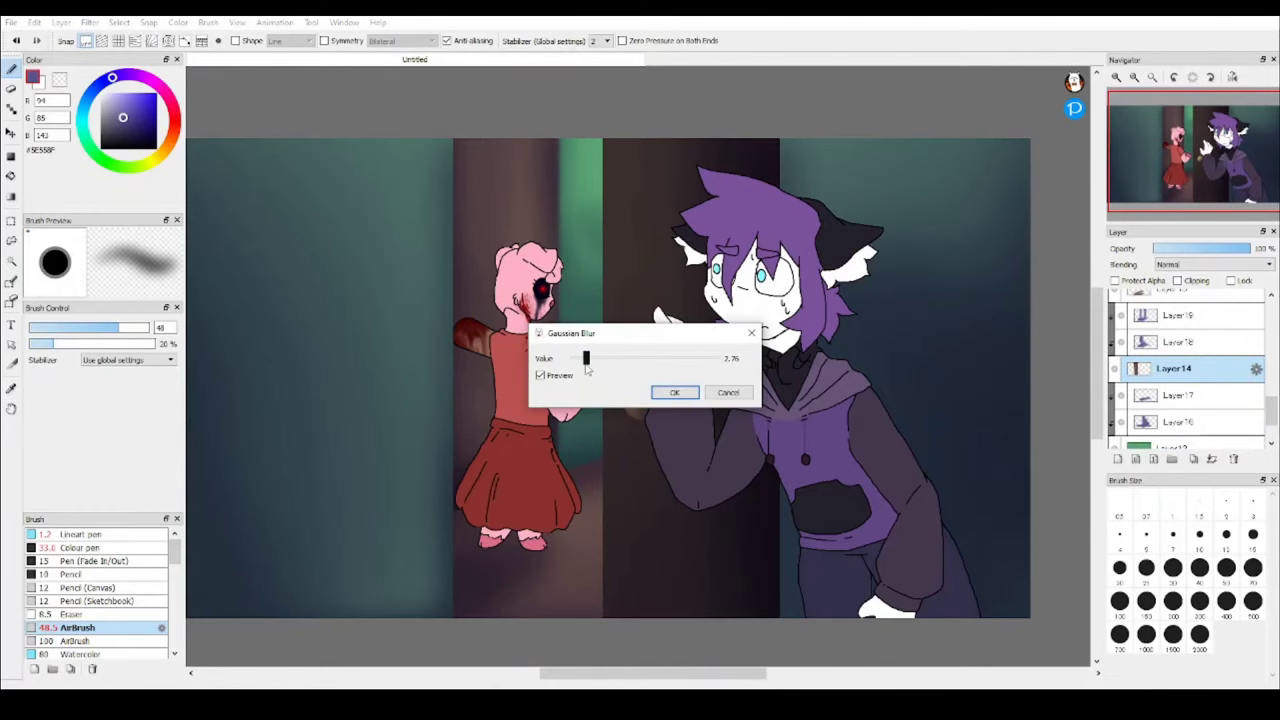
pyautogui.click(662, 393)
# Apply a Gaussian Blur to the floor's base layer, Layer13.
pyautogui.scroll(1, 1175, 360)
pyautogui.click(1174, 340)
pyautogui.click(89, 22)
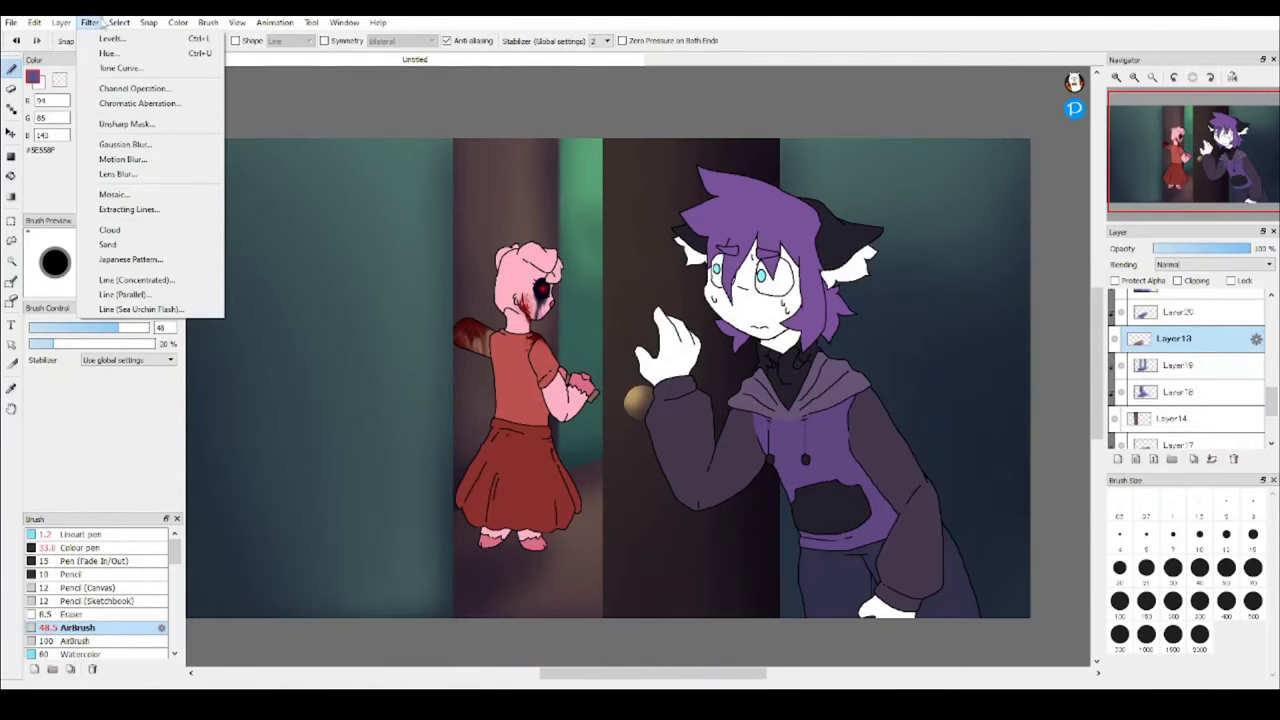
pyautogui.click(110, 150)
pyautogui.click(668, 392)
# Airbrush a #5E558F shadow at size 195 on the new layer clipped to the dark column, using Multiply at reduced opacity.
pyautogui.scroll(-1, 719, 412)
pyautogui.scroll(1, 631, 395)
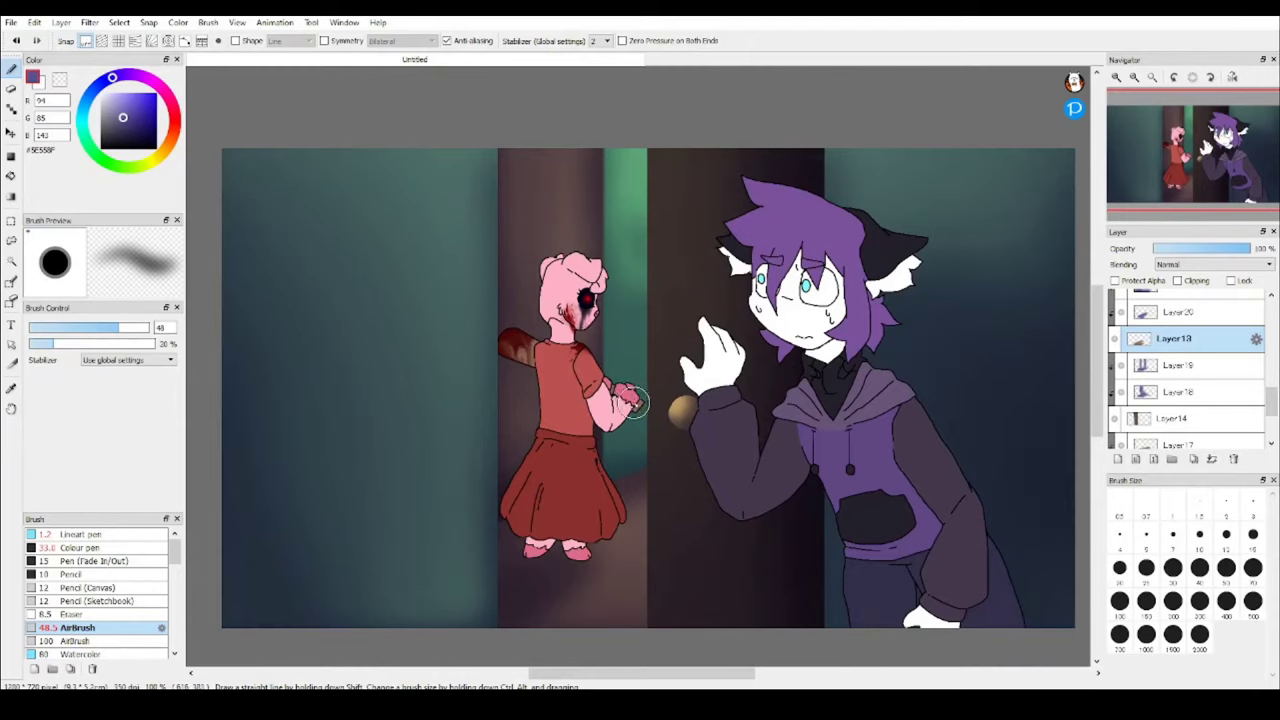
pyautogui.scroll(5, 1136, 420)
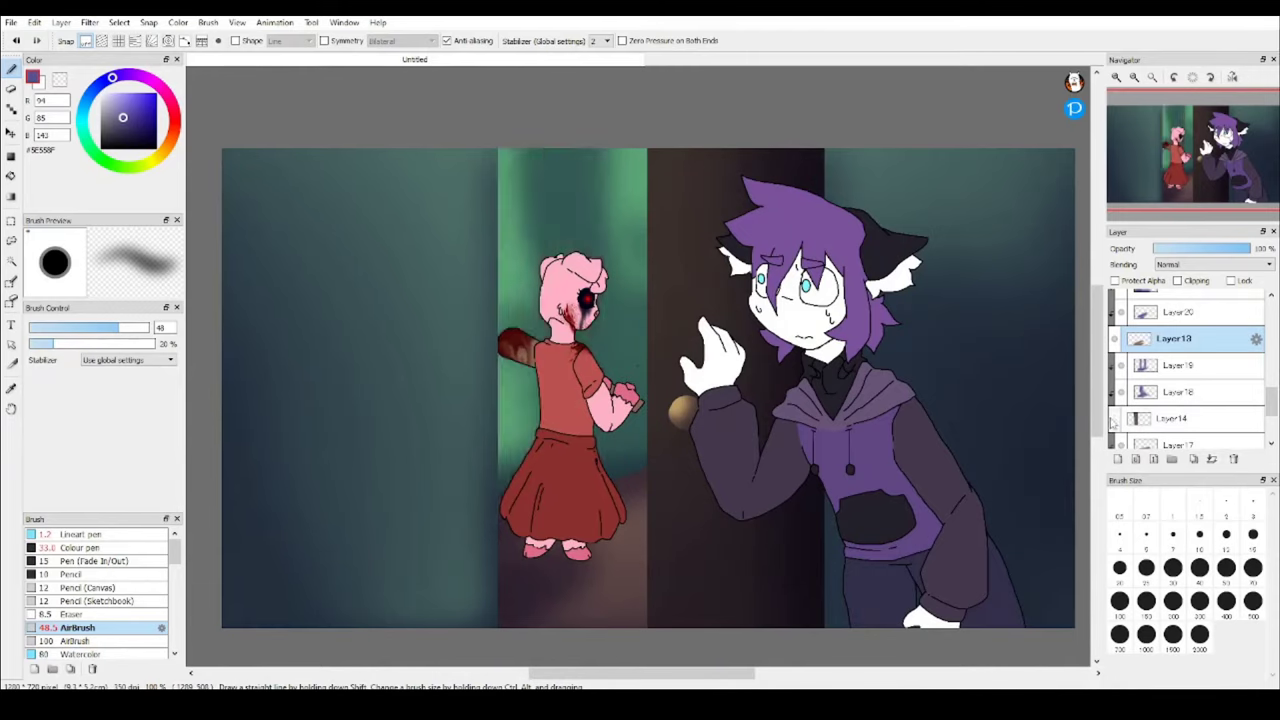
pyautogui.moveTo(1136, 420); pyautogui.dragTo(1187, 300)
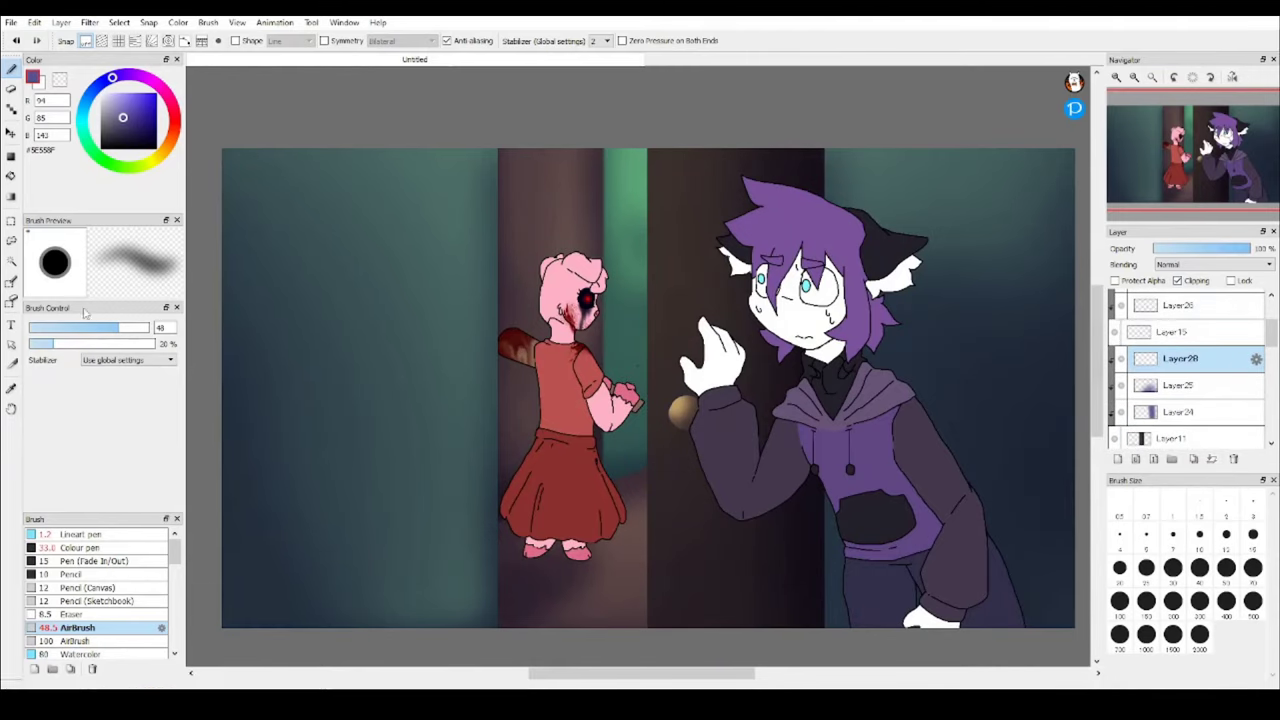
pyautogui.click(146, 328)
pyautogui.moveTo(700, 380)
pyautogui.mouseDown()
pyautogui.moveTo(686, 457)
pyautogui.moveTo(729, 214)
pyautogui.moveTo(700, 170)
pyautogui.mouseUp()
pyautogui.click(1212, 264)
pyautogui.click(1200, 290)
pyautogui.moveTo(1250, 248); pyautogui.dragTo(1222, 252)
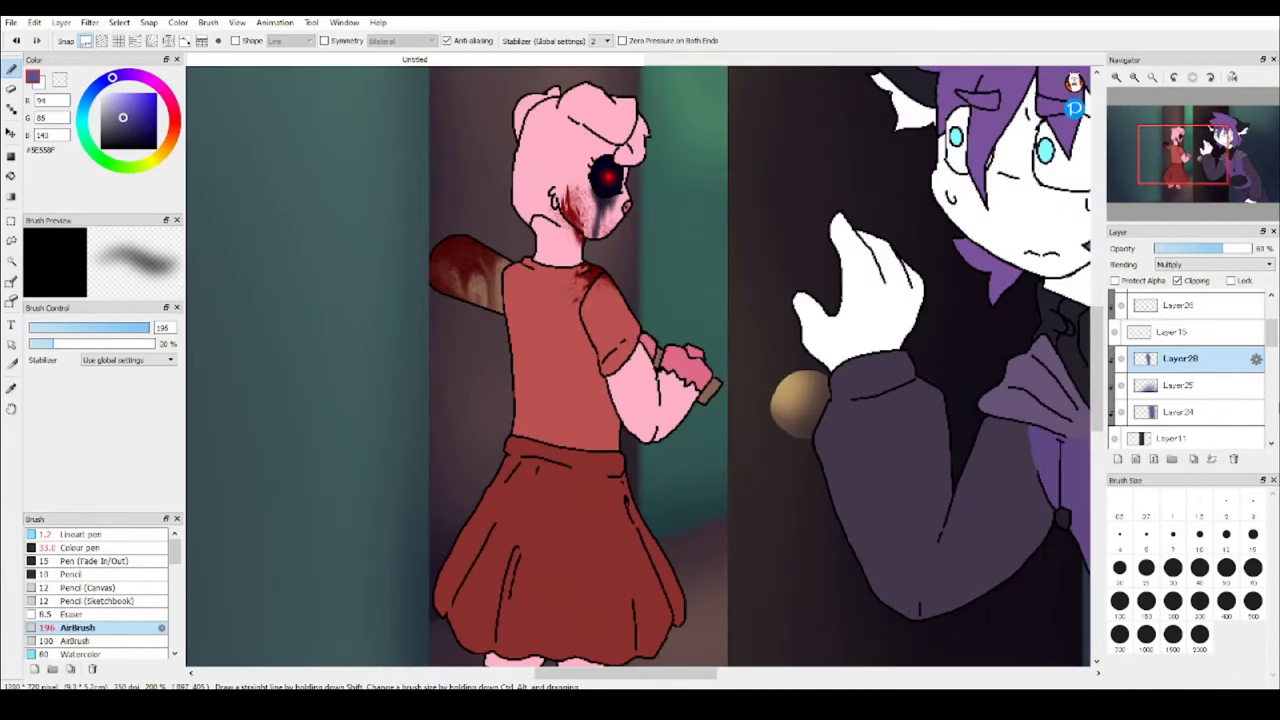
# Cover the small character with flat #5E558F using the Colour pen on a new layer clipped to its base colours.
pyautogui.scroll(-5, 1180, 380)
pyautogui.click(1160, 305)
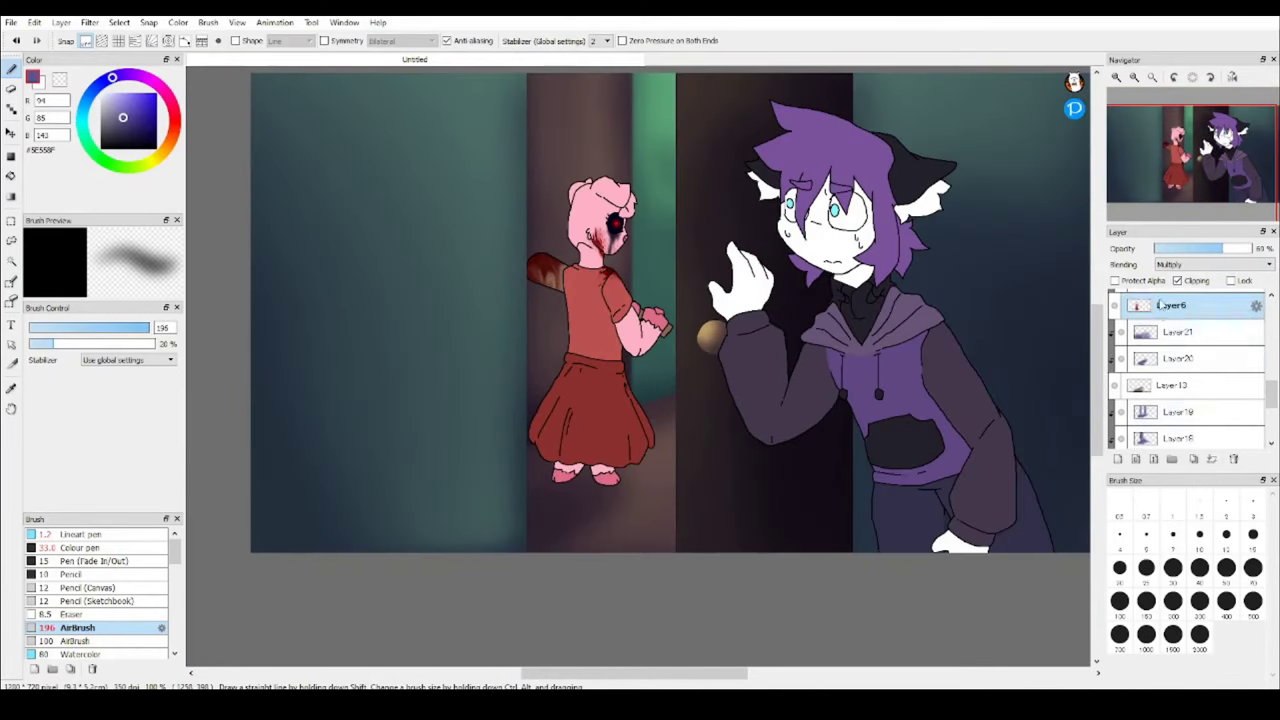
pyautogui.click(1118, 458)
pyautogui.scroll(5, 600, 220)
pyautogui.scroll(-1, 560, 330)
pyautogui.click(80, 547)
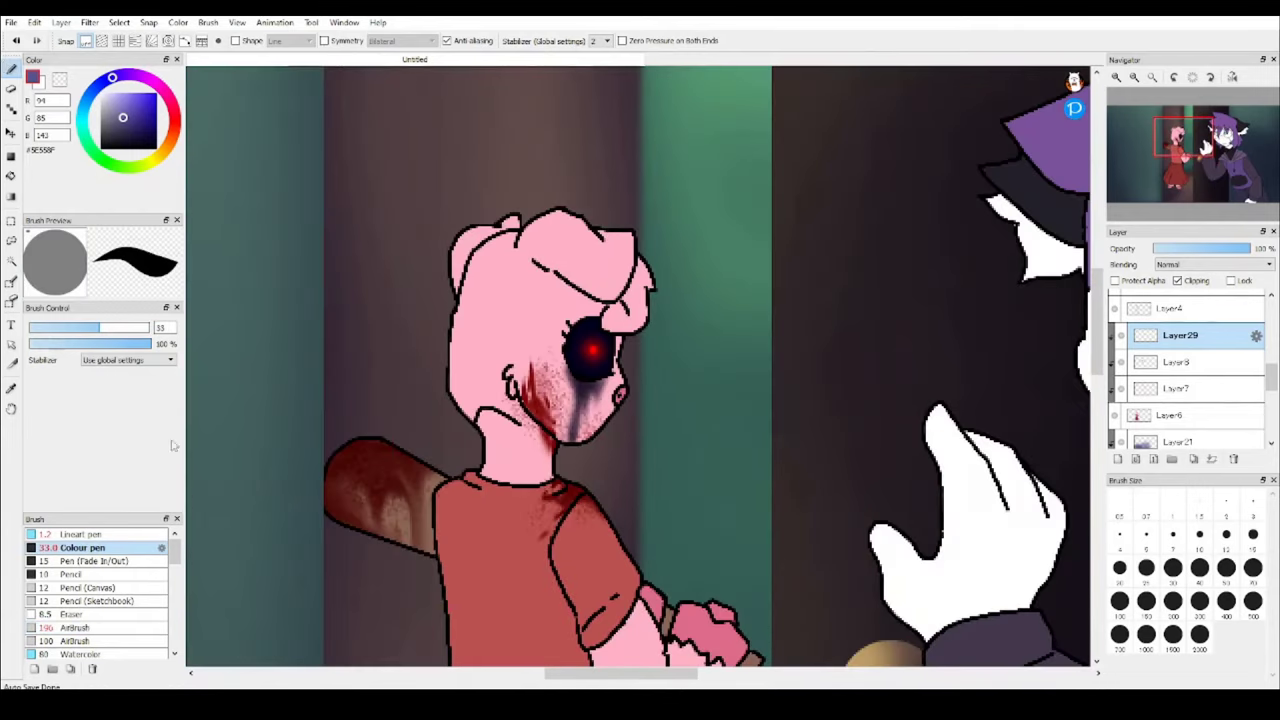
pyautogui.scroll(-5, 640, 360)
pyautogui.moveTo(600, 400); pyautogui.dragTo(771, 514)
pyautogui.scroll(1, 1180, 380)
# Paint white light areas over the small character's lower face, lower eye and snout on the purple shading layer.
pyautogui.scroll(5, 560, 300)
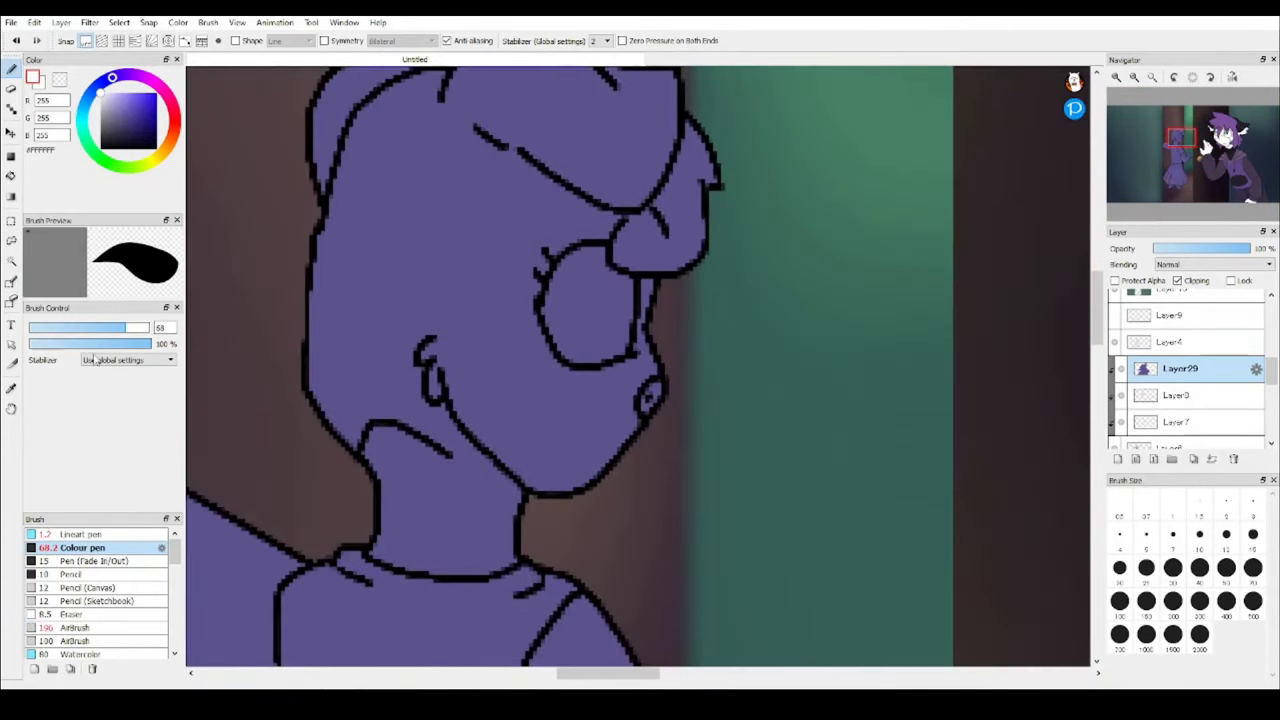
pyautogui.scroll(-5, 734, 331)
pyautogui.scroll(5, 663, 297)
pyautogui.moveTo(862, 425)
pyautogui.mouseDown()
pyautogui.moveTo(866, 600)
pyautogui.moveTo(694, 551)
pyautogui.moveTo(857, 537)
pyautogui.moveTo(800, 514)
pyautogui.mouseUp()
pyautogui.scroll(3, 800, 514)
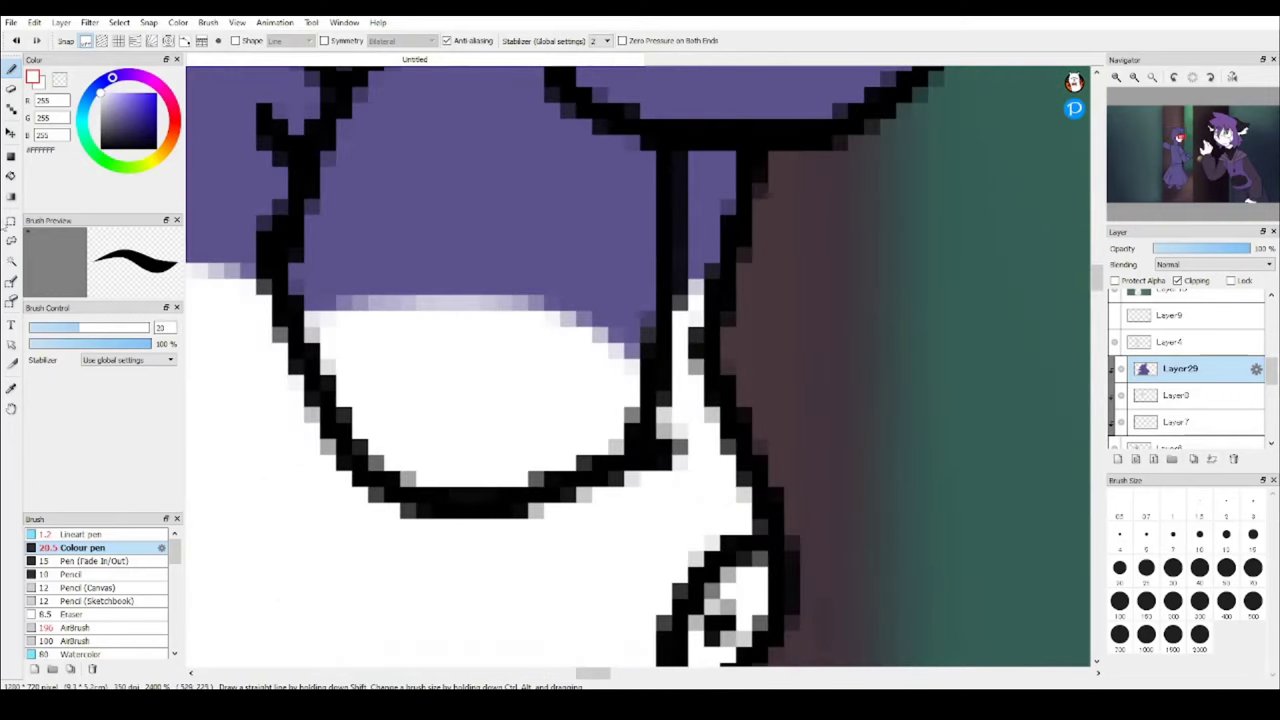
pyautogui.moveTo(705, 262); pyautogui.dragTo(729, 186)
# Paint white light patches on the small character's fringe edge, hair tufts and ears with the Colour pen at size 6.2.
pyautogui.scroll(-2, 729, 186)
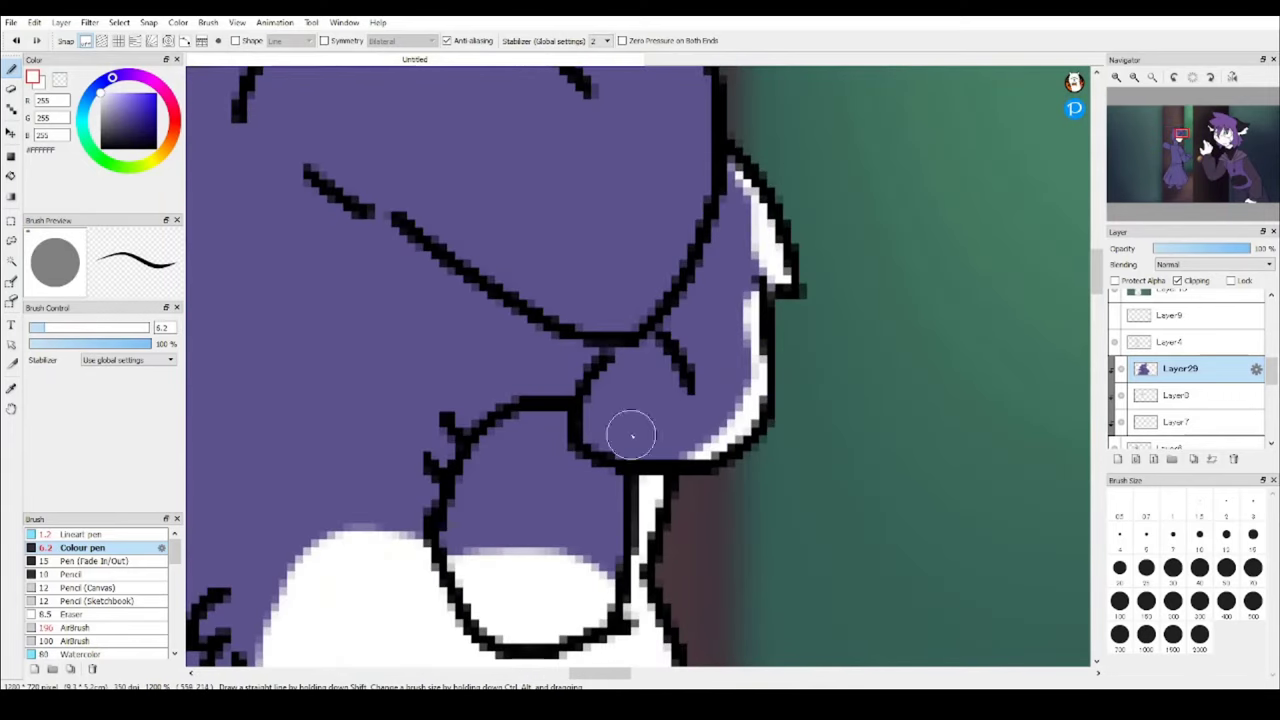
pyautogui.moveTo(651, 390); pyautogui.dragTo(668, 402)
pyautogui.scroll(1, 651, 390)
pyautogui.scroll(-2, 543, 263)
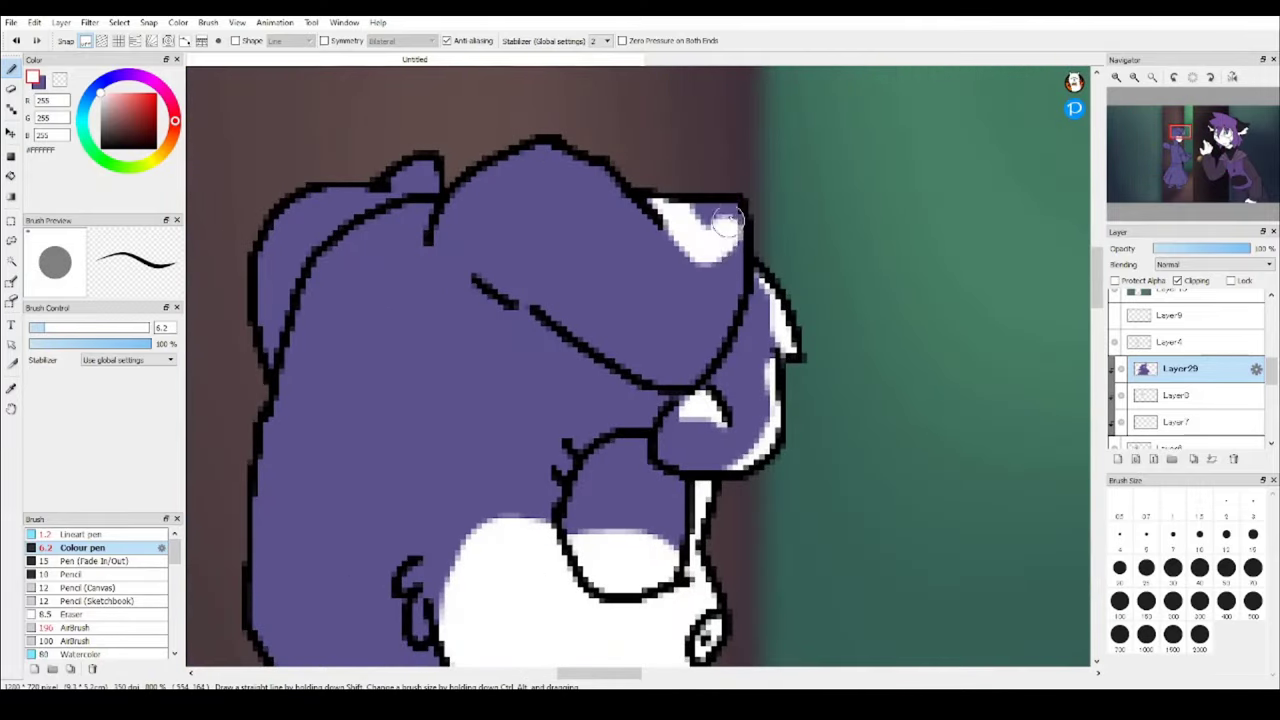
pyautogui.moveTo(675, 195)
pyautogui.mouseDown()
pyautogui.moveTo(580, 137)
pyautogui.moveTo(594, 198)
pyautogui.mouseUp()
pyautogui.scroll(-2, 594, 198)
pyautogui.scroll(2, 594, 198)
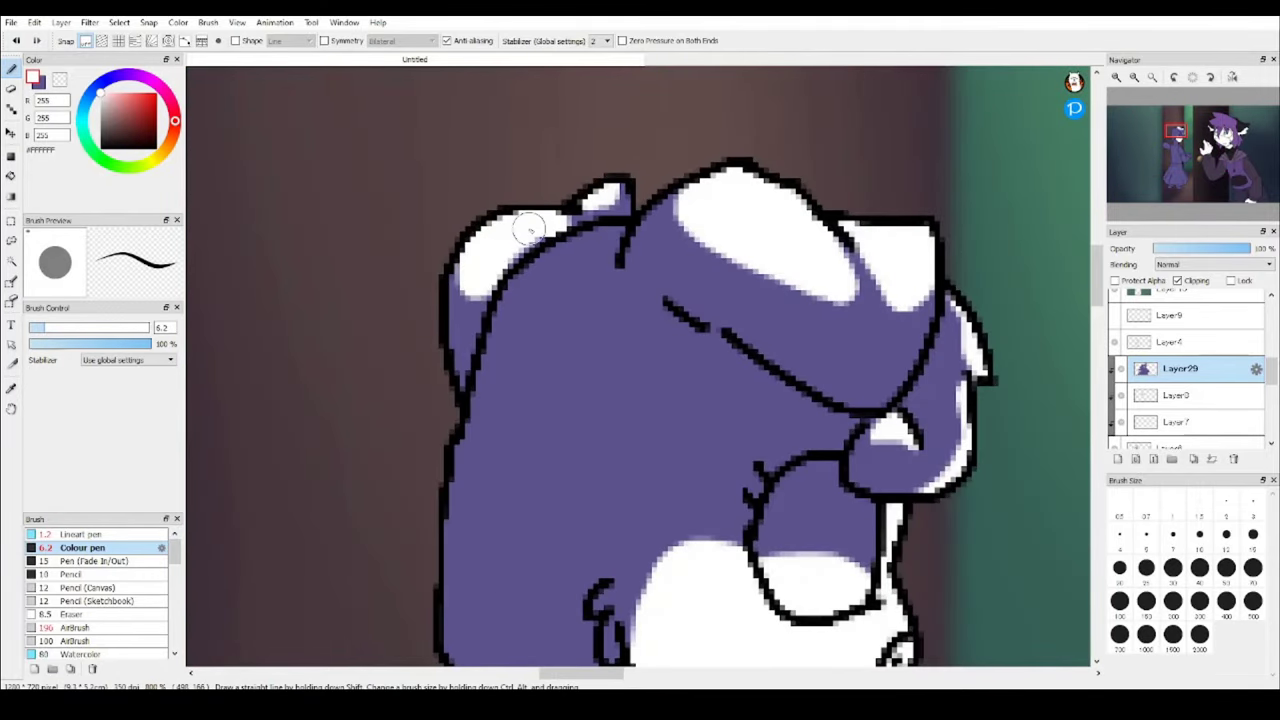
# Paint white light along the small character's upper sleeve, shoulder and collar edge at size 6.2.
pyautogui.scroll(-2, 628, 230)
pyautogui.scroll(2, 625, 232)
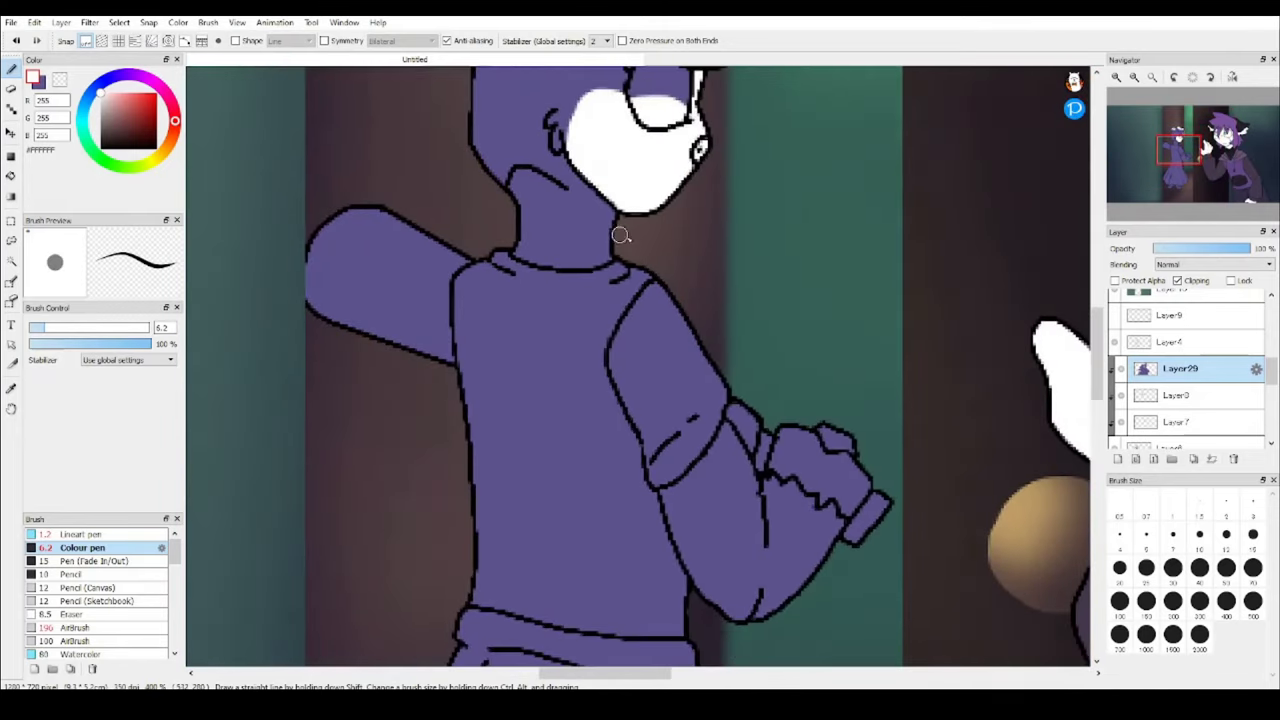
pyautogui.moveTo(640, 212); pyautogui.dragTo(590, 288)
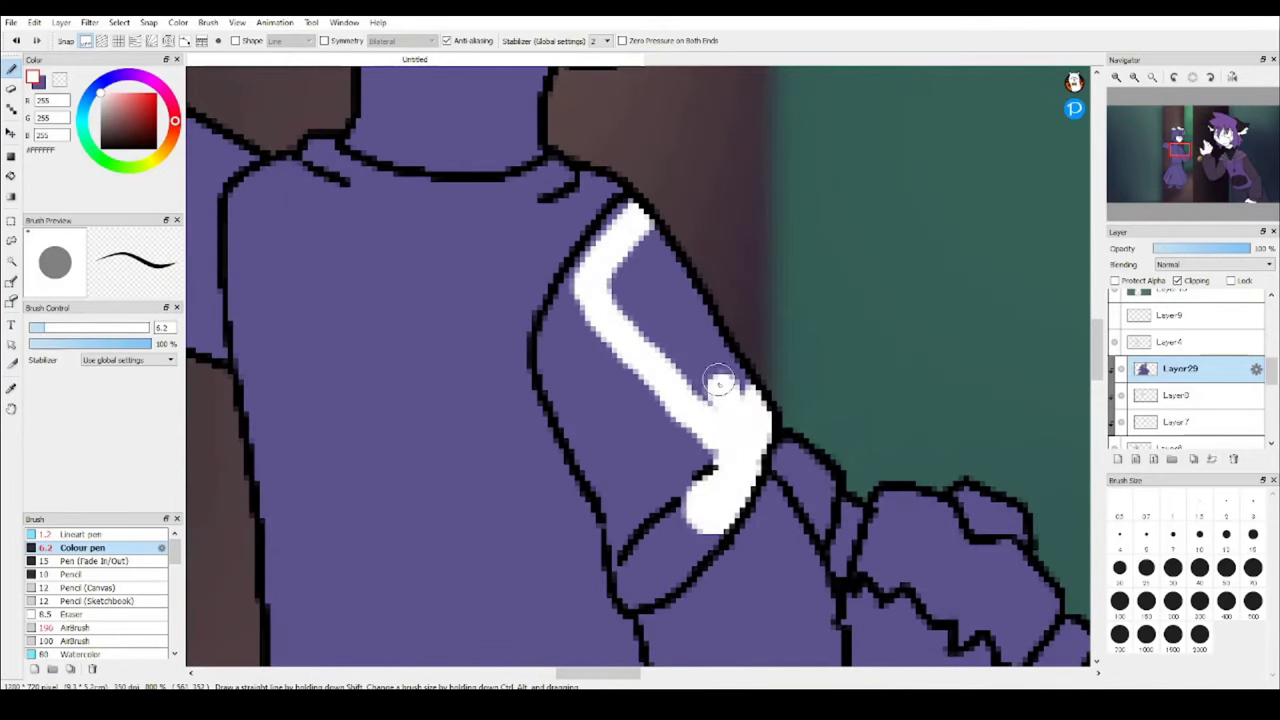
pyautogui.scroll(-2, 742, 388)
pyautogui.scroll(3, 474, 244)
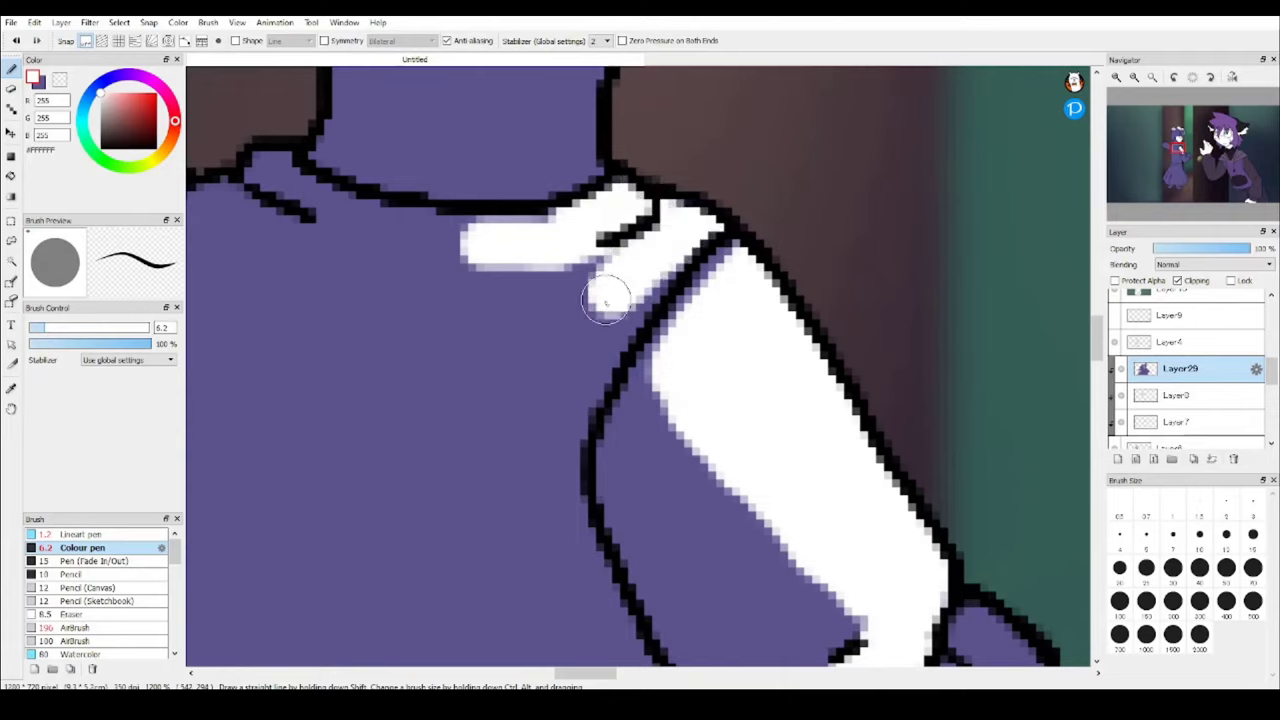
pyautogui.scroll(-2, 605, 302)
# Paint white light on the small character's forearm and hand at size 10.8, and on the fingers and bat handle at 6.4.
pyautogui.scroll(3, 510, 305)
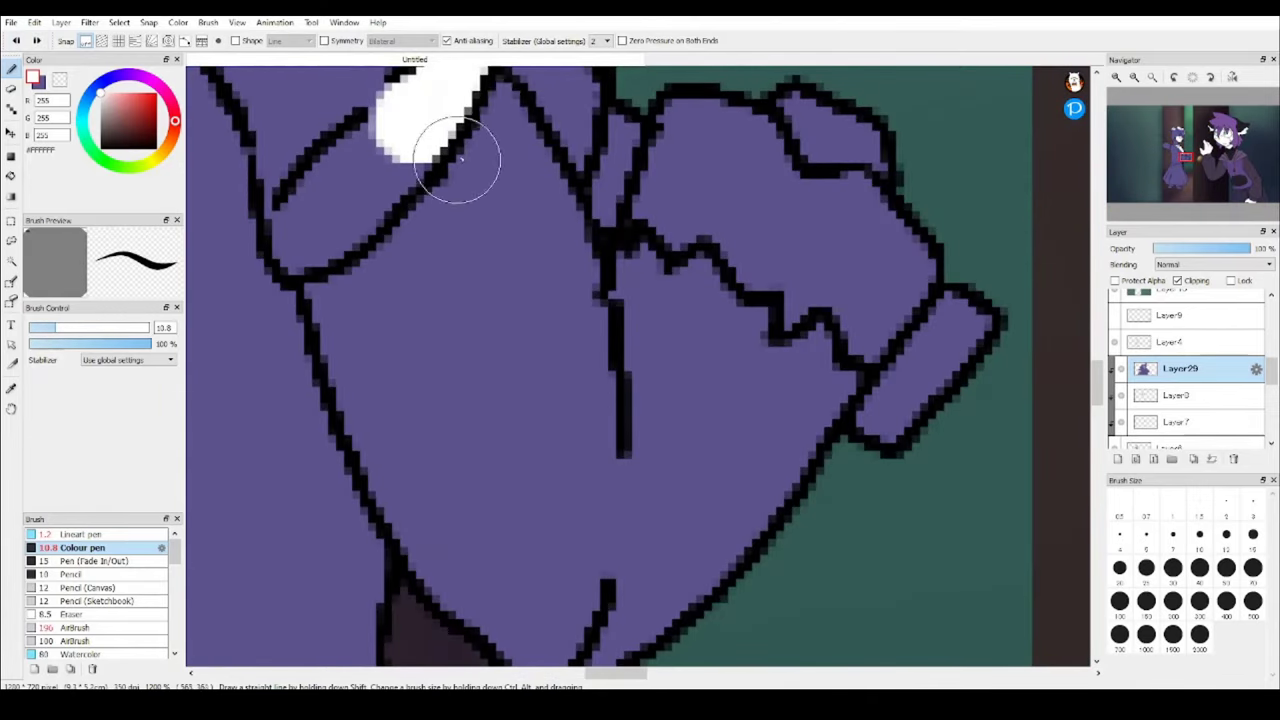
pyautogui.moveTo(461, 157)
pyautogui.mouseDown()
pyautogui.moveTo(514, 188)
pyautogui.moveTo(474, 228)
pyautogui.mouseUp()
pyautogui.scroll(-1, 715, 337)
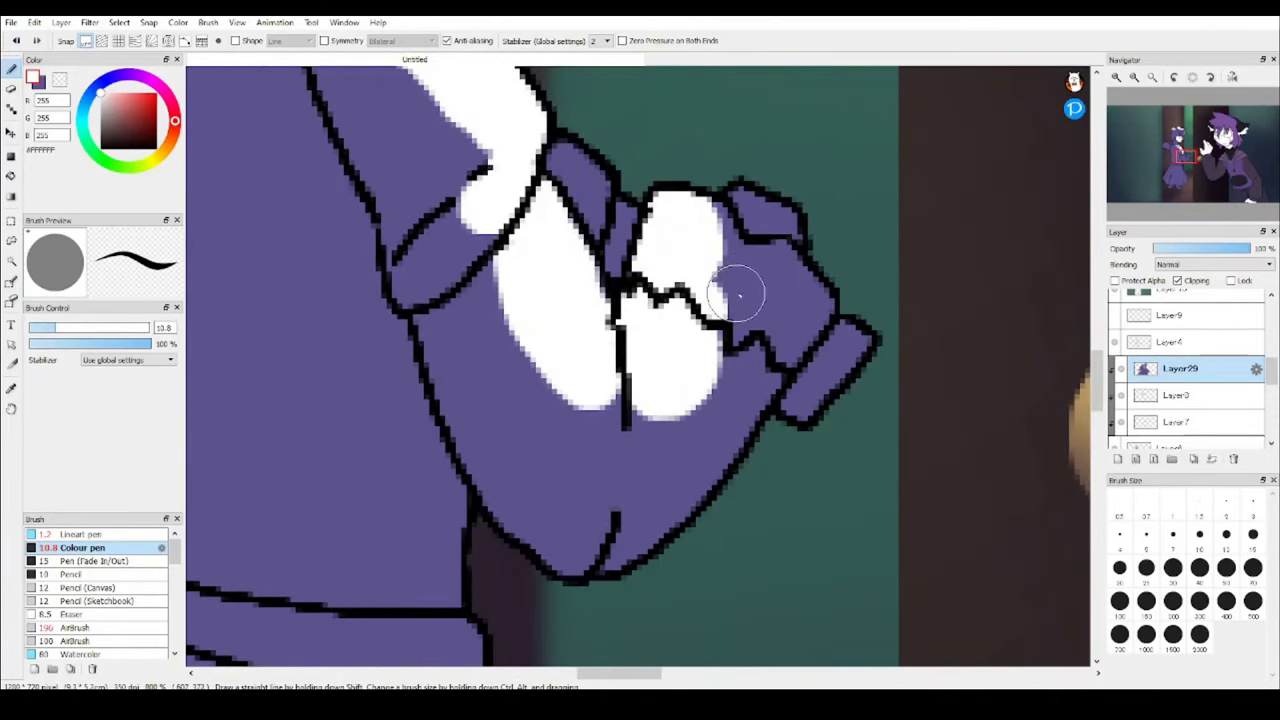
pyautogui.scroll(2, 760, 290)
pyautogui.scroll(-3, 660, 320)
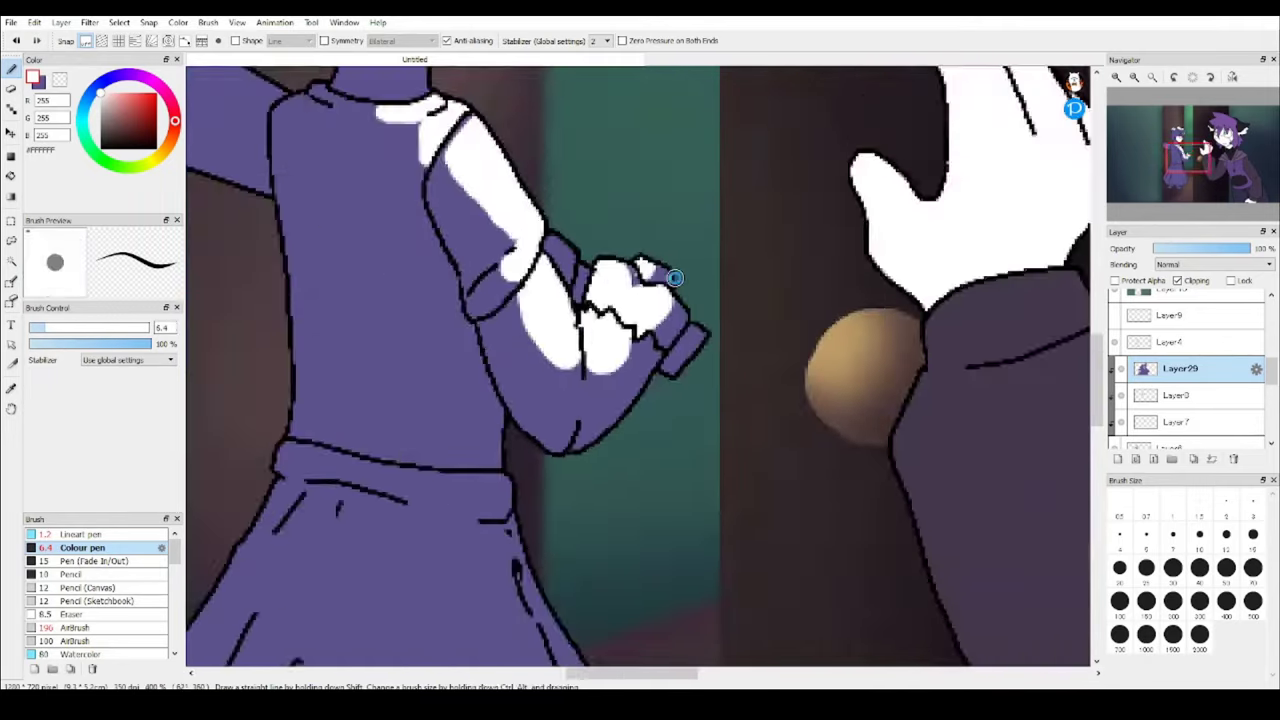
pyautogui.scroll(3, 520, 197)
pyautogui.scroll(-2, 520, 197)
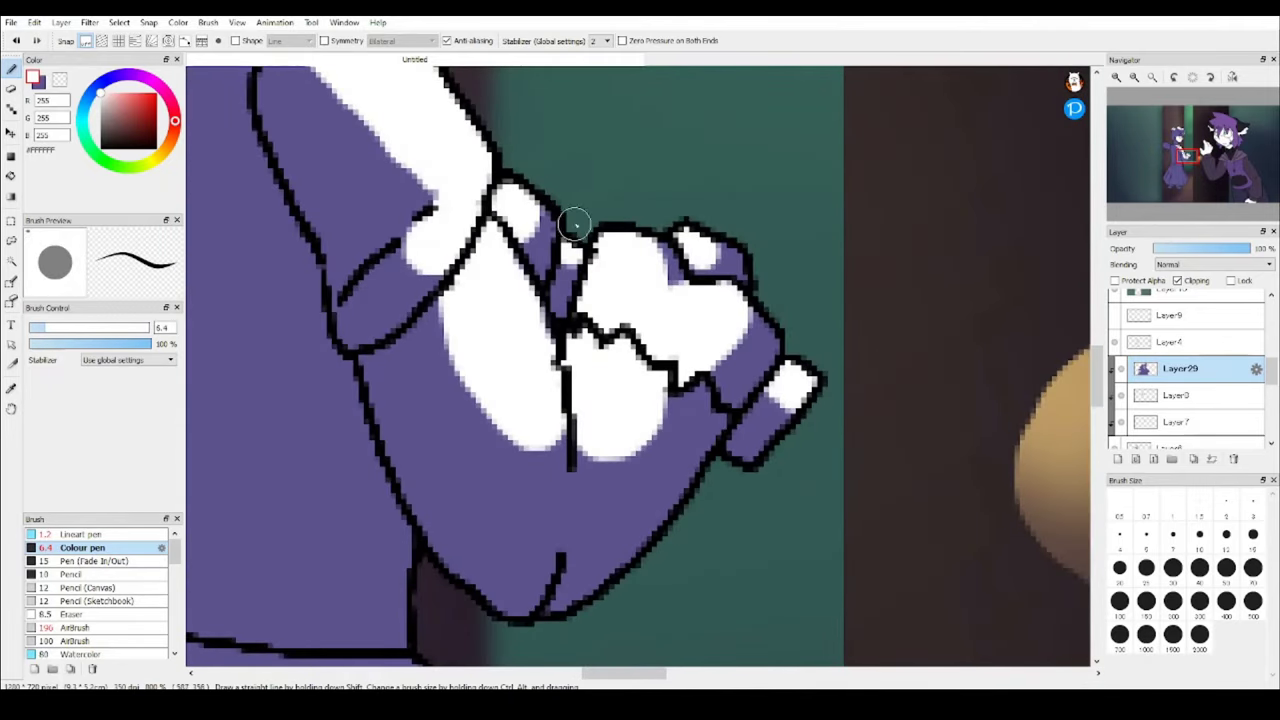
# Paint a white light area along the upper side of the small character's bat at size 12.5.
pyautogui.scroll(-4, 575, 225)
pyautogui.scroll(5, 517, 257)
pyautogui.keyDown('alt'); pyautogui.click(583, 309); pyautogui.keyUp('alt')
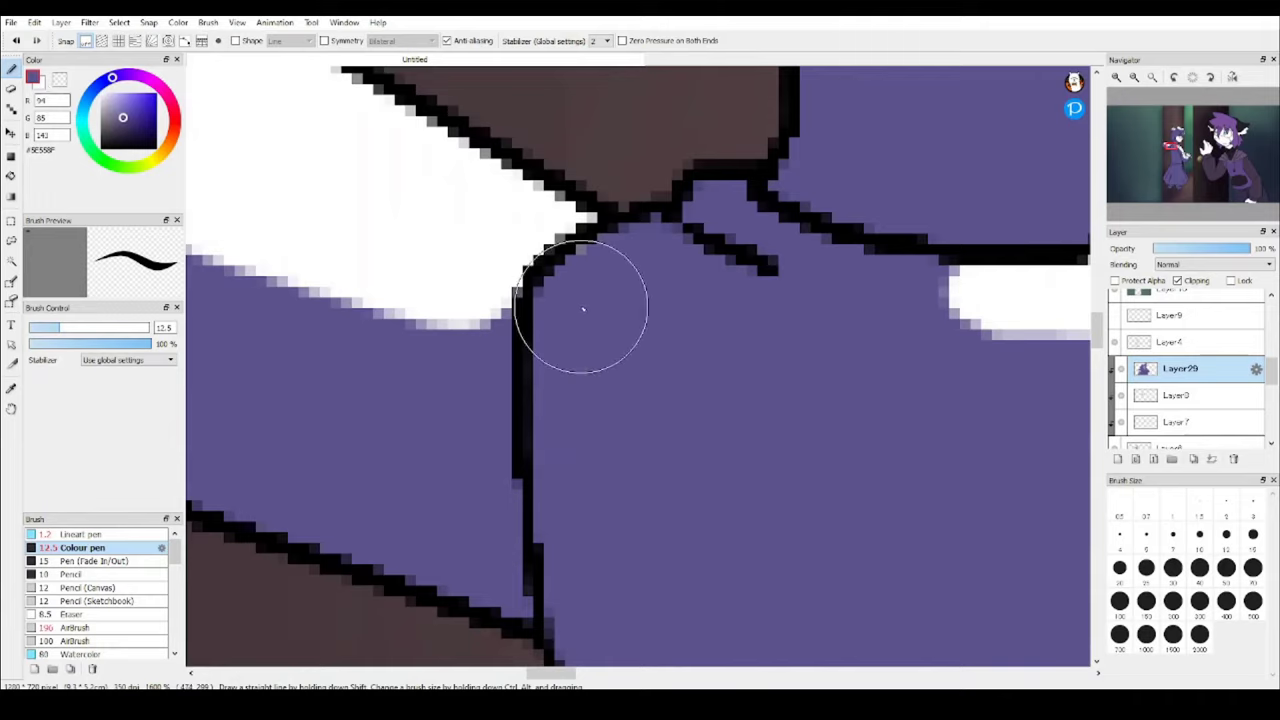
pyautogui.keyDown('alt'); pyautogui.click(560, 222); pyautogui.keyUp('alt')
# Paint white light on the waistband's right end and the skirt's right folds, retouching the fold line with #5E558F at size 3.7.
pyautogui.scroll(-6, 583, 309)
pyautogui.scroll(4, 600, 400)
pyautogui.scroll(-3, 600, 400)
pyautogui.scroll(2, 606, 404)
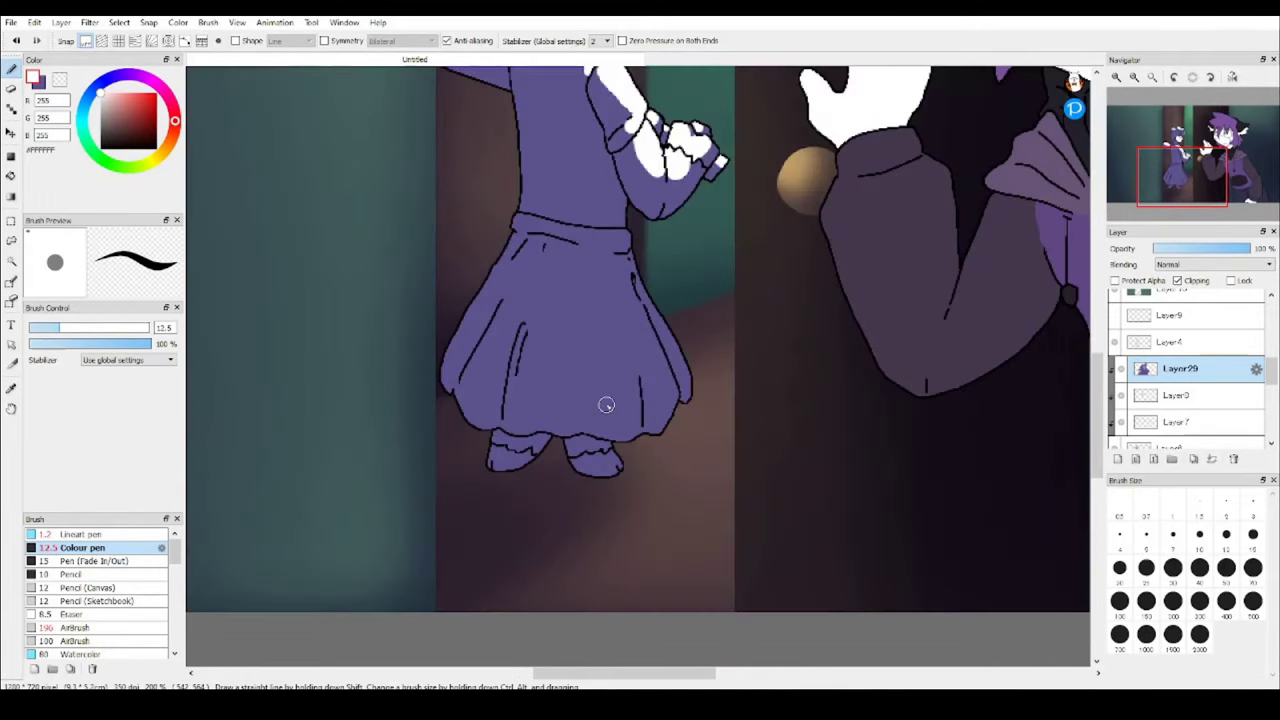
pyautogui.scroll(3, 610, 240)
pyautogui.moveTo(598, 238); pyautogui.dragTo(622, 240)
pyautogui.scroll(-2, 593, 228)
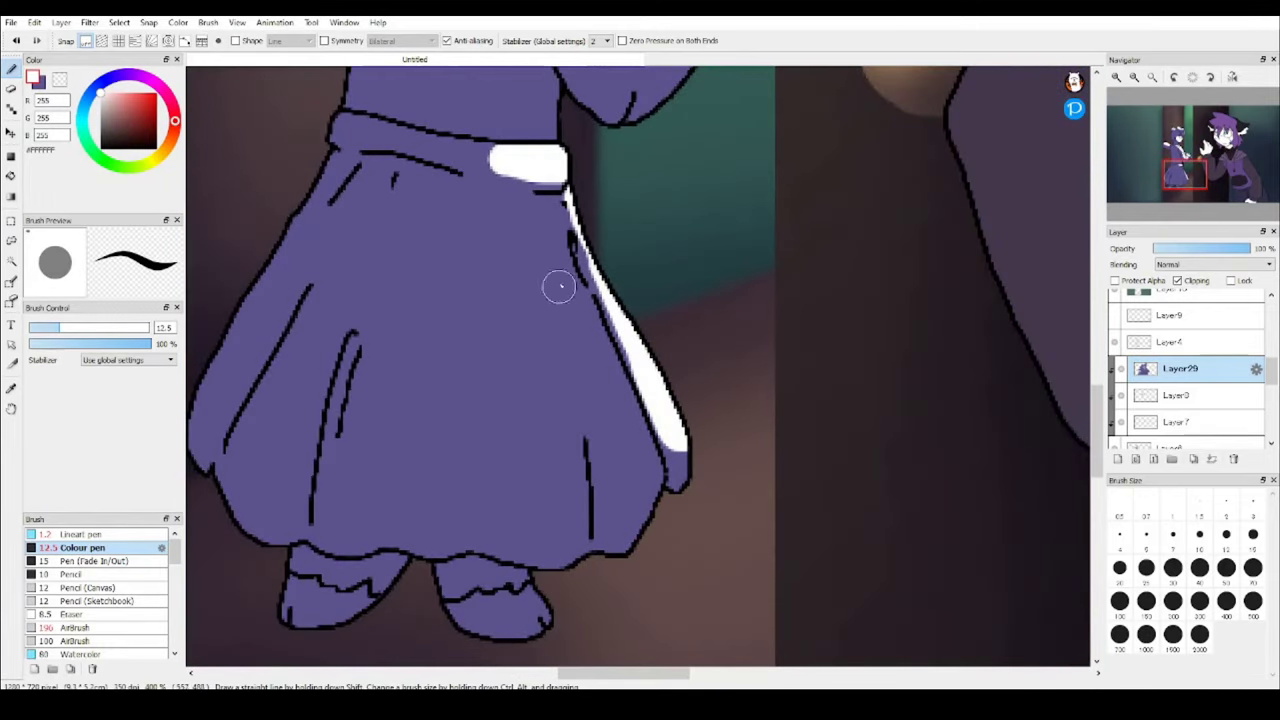
pyautogui.scroll(3, 560, 257)
pyautogui.keyDown('alt'); pyautogui.click(573, 355); pyautogui.keyUp('alt')
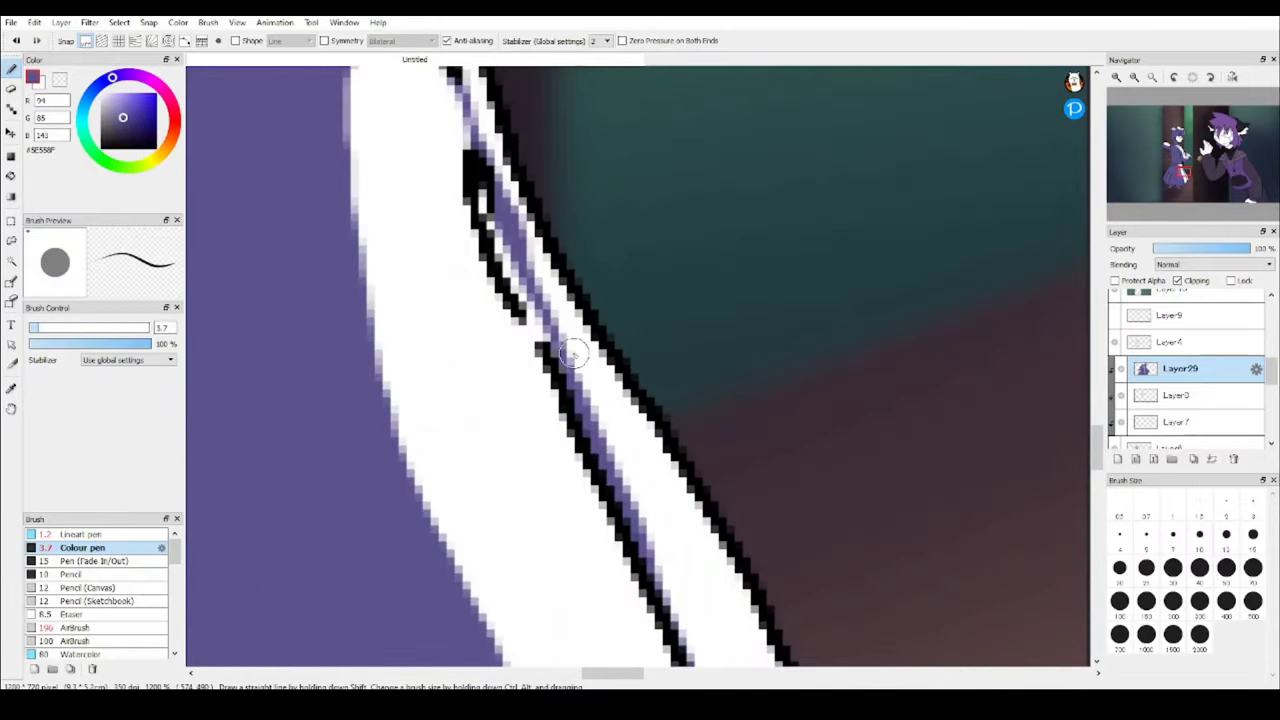
# Paint thin white light along the left end of the waistband and the skirt's upper left edge at size 3.7.
pyautogui.scroll(-6, 587, 366)
pyautogui.scroll(6, 680, 270)
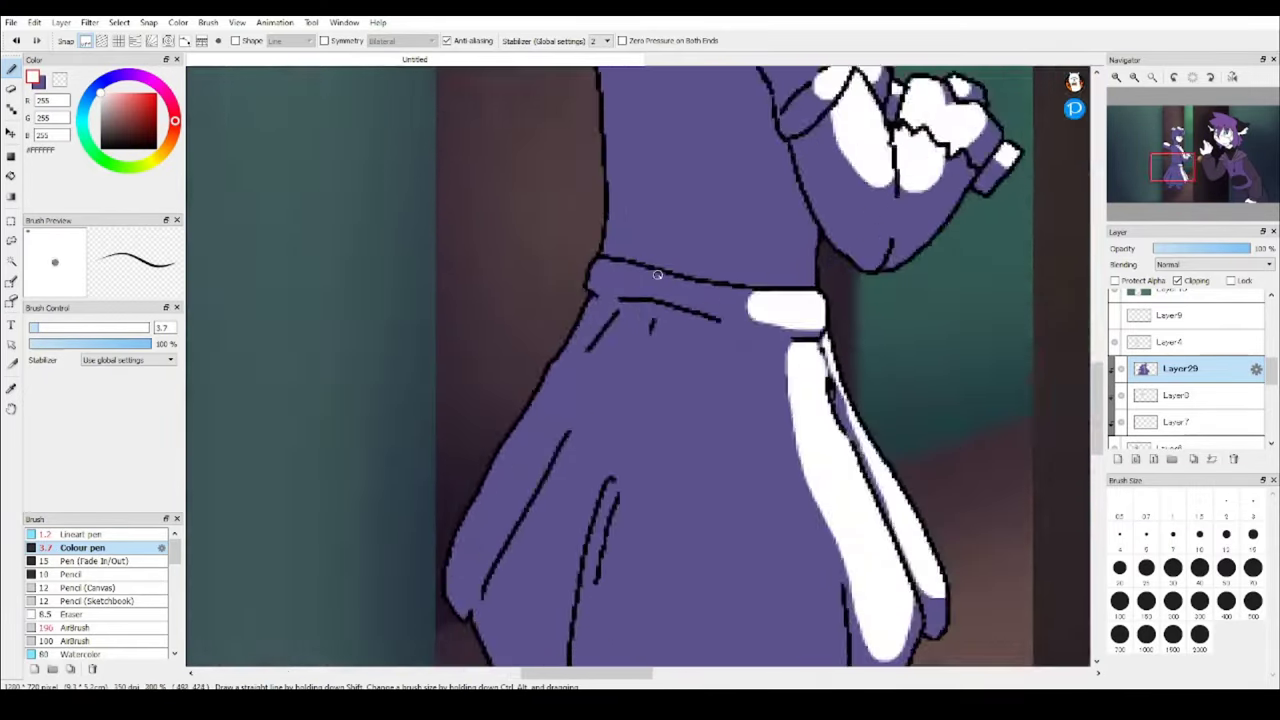
pyautogui.scroll(-4, 560, 257)
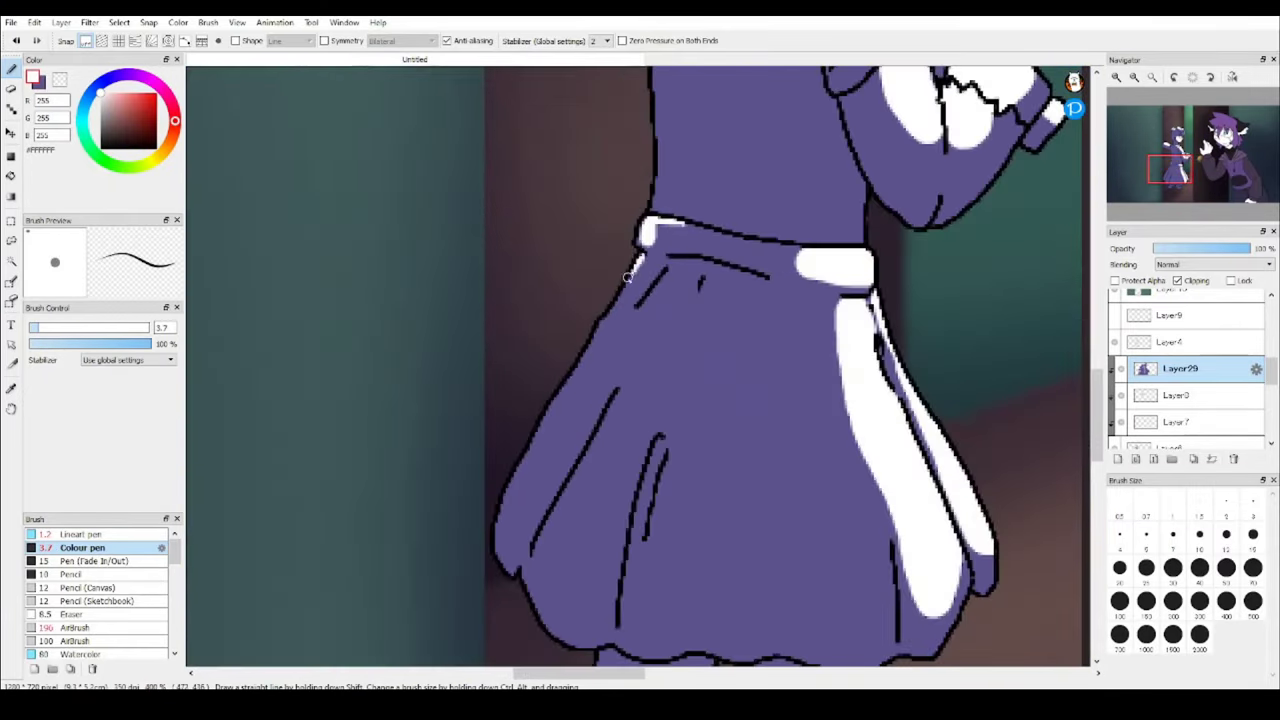
# Duplicate the small character's shading layer, set it to Multiply and apply a Gaussian Blur of about 2.04 to the upper copy.
pyautogui.scroll(-3, 551, 266)
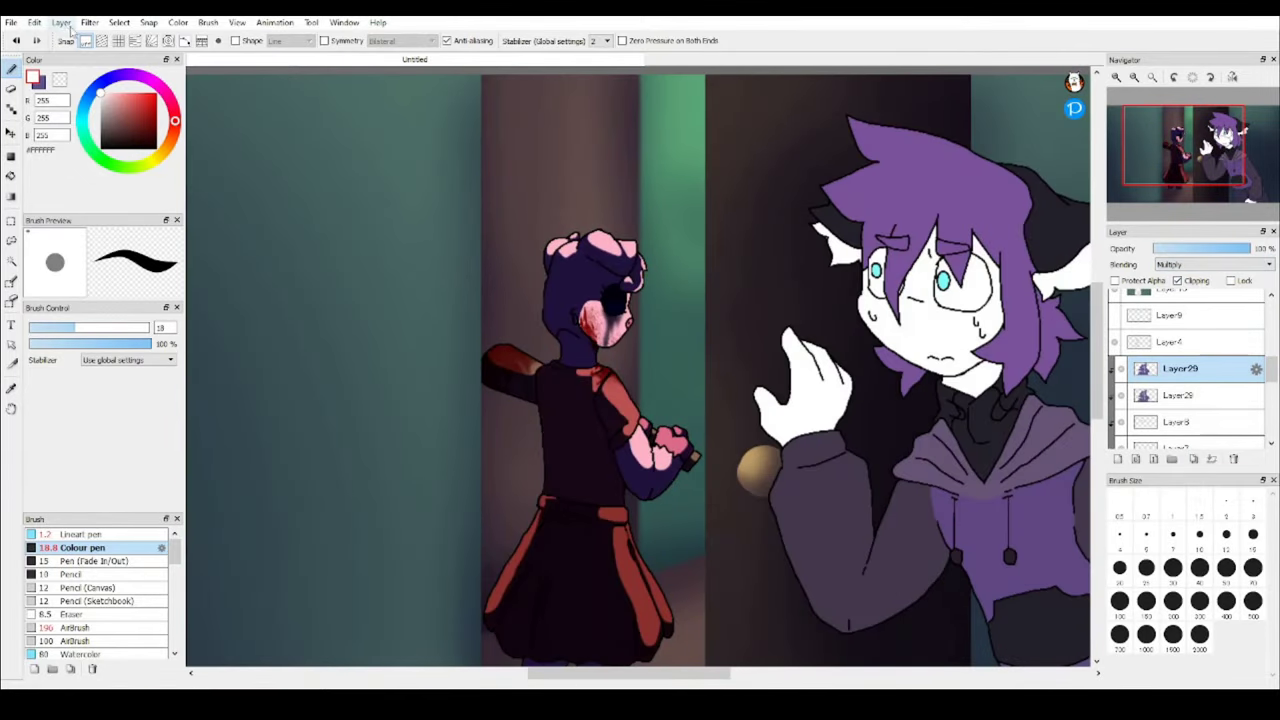
pyautogui.click(89, 22)
pyautogui.click(110, 130)
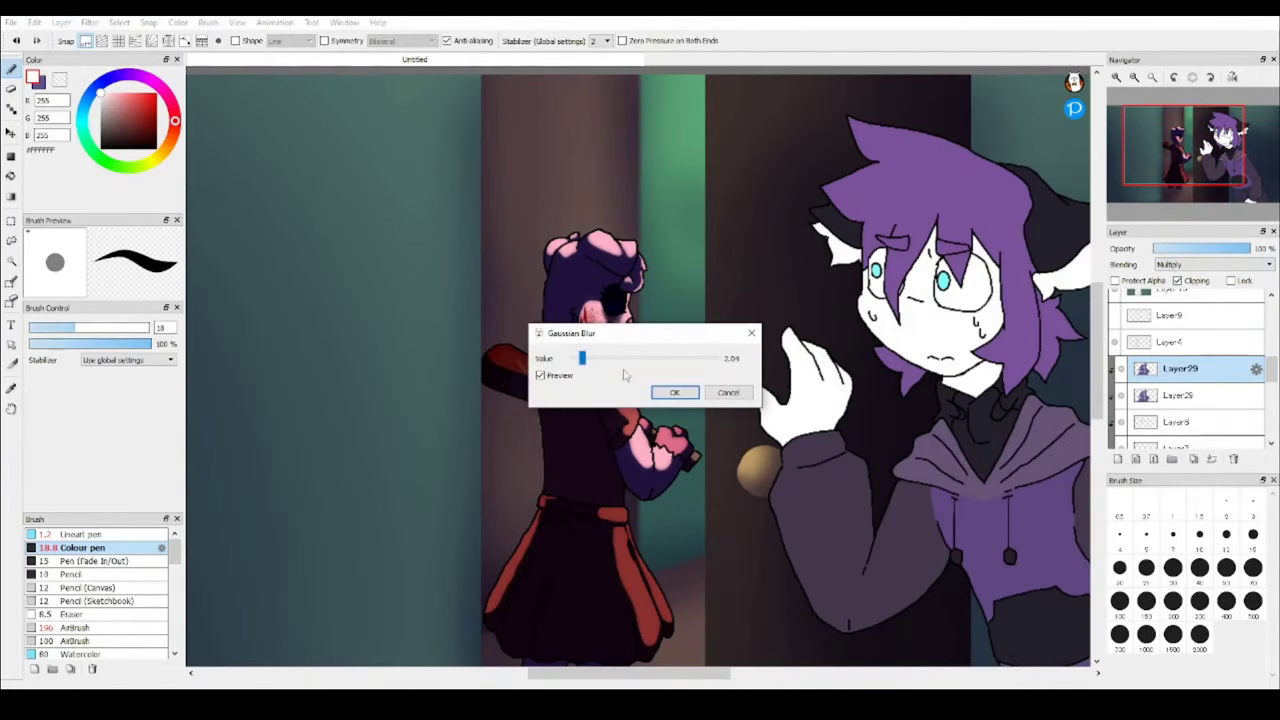
pyautogui.click(674, 392)
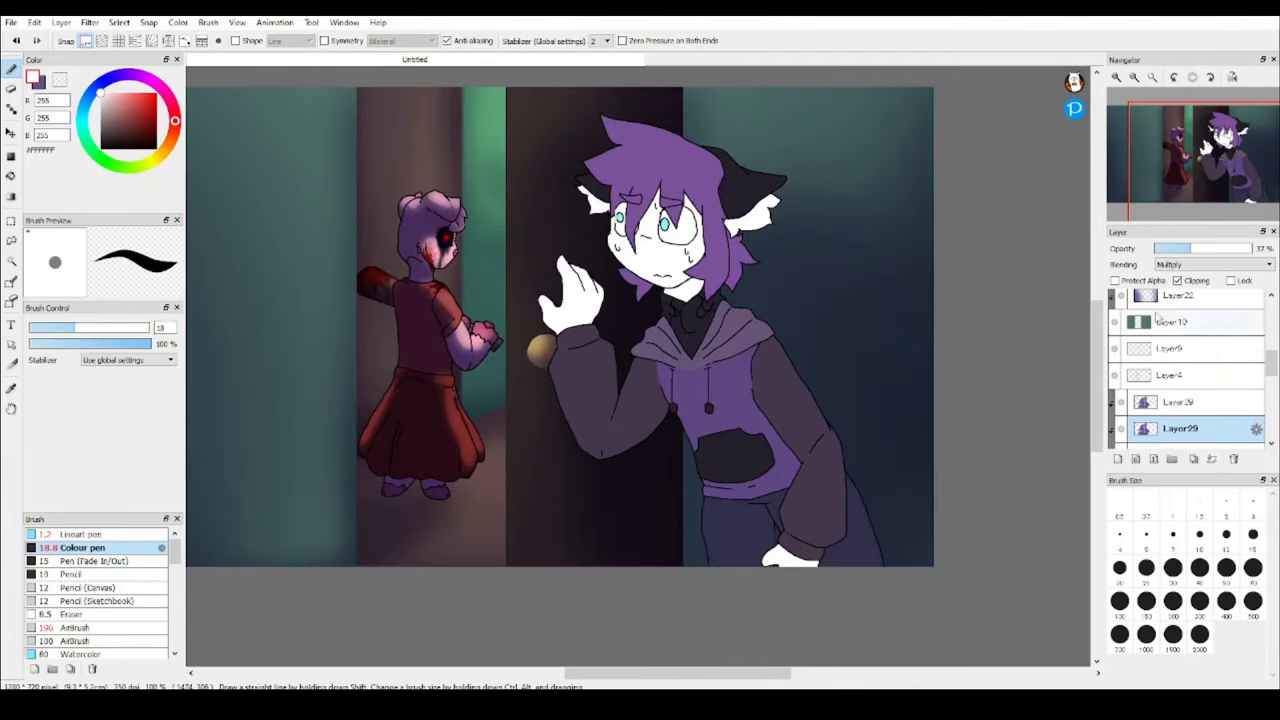
# Add a new layer clipped to the large character's base colours and fill it with the purple shading colour.
pyautogui.scroll(3, 1156, 318)
pyautogui.click(1165, 328)
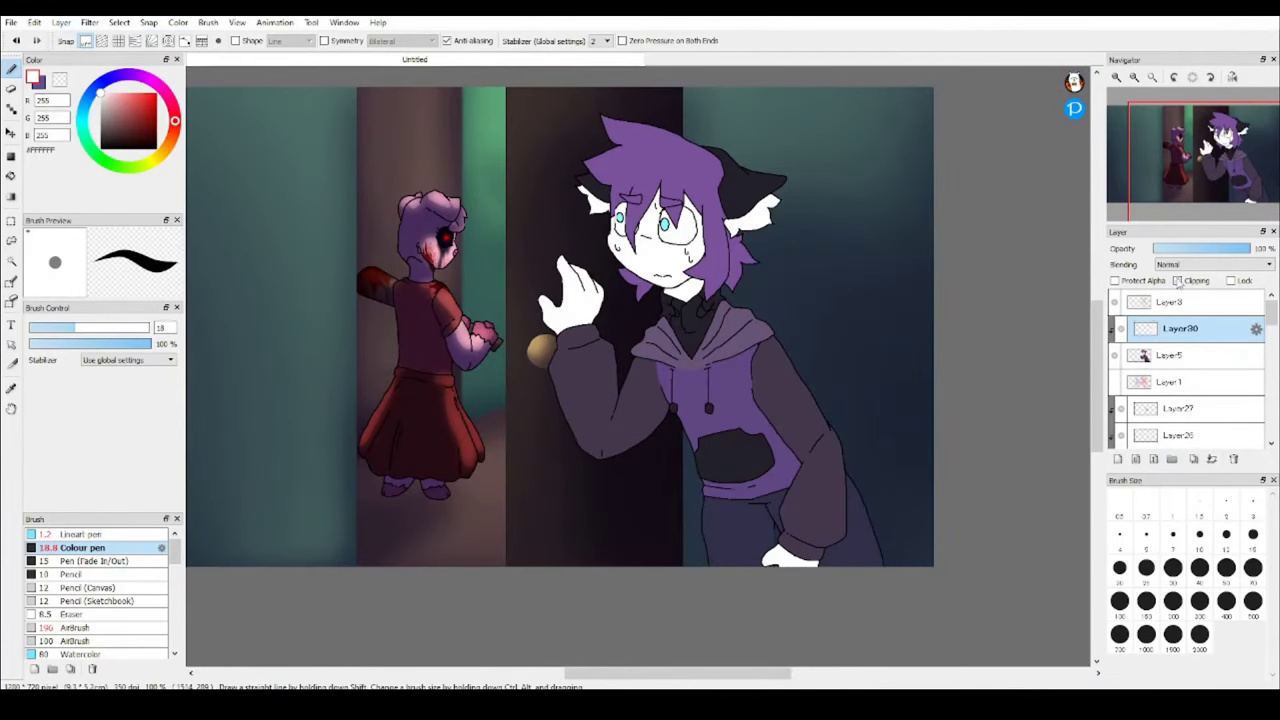
pyautogui.click(1178, 281)
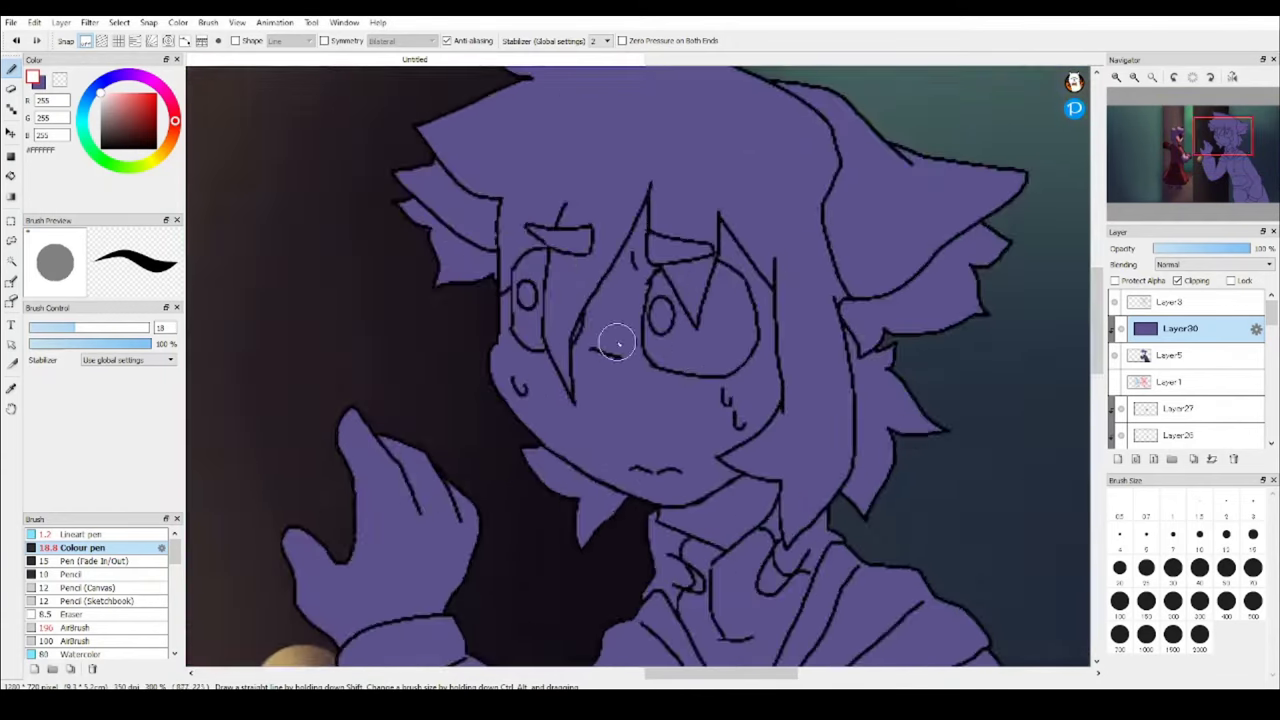
# Paint the lower parts of both of the large character's eyes white on the purple shading layer, refining them at size 5.3.
pyautogui.scroll(3, 609, 337)
pyautogui.moveTo(680, 345); pyautogui.dragTo(800, 362)
pyautogui.scroll(1, 760, 358)
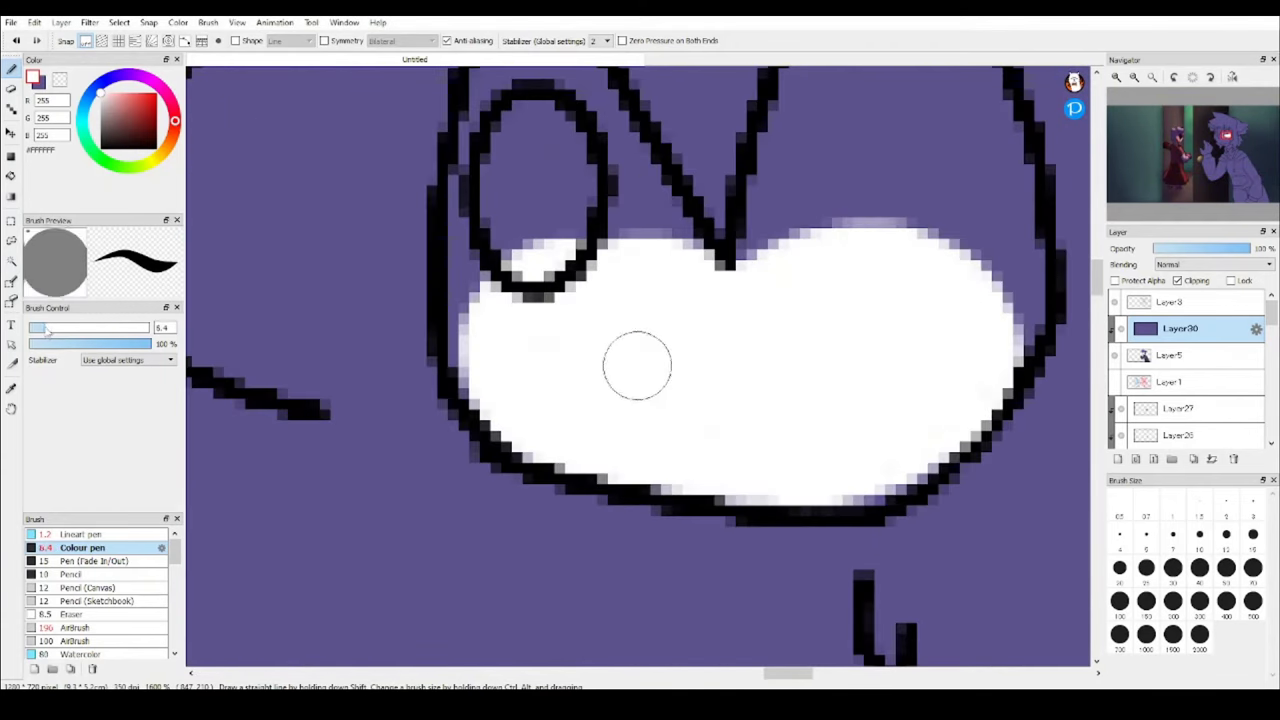
pyautogui.scroll(-4, 688, 434)
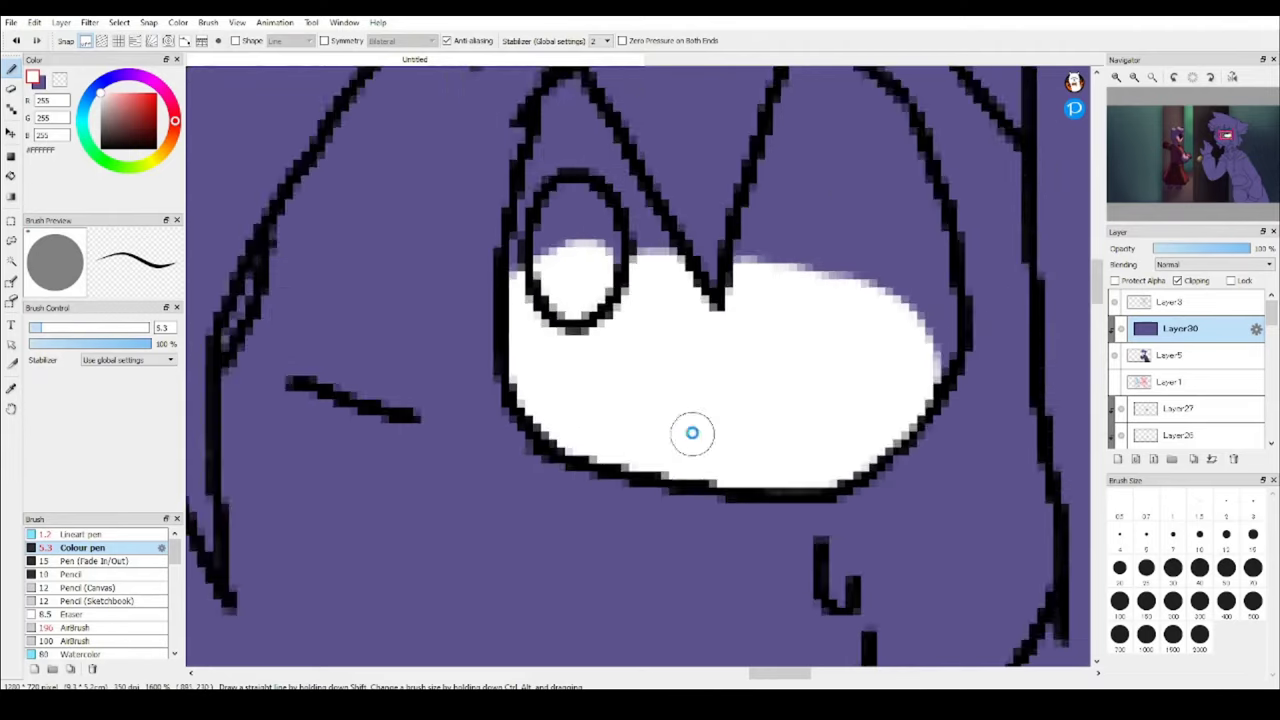
pyautogui.scroll(3, 543, 281)
pyautogui.moveTo(537, 435); pyautogui.dragTo(552, 300)
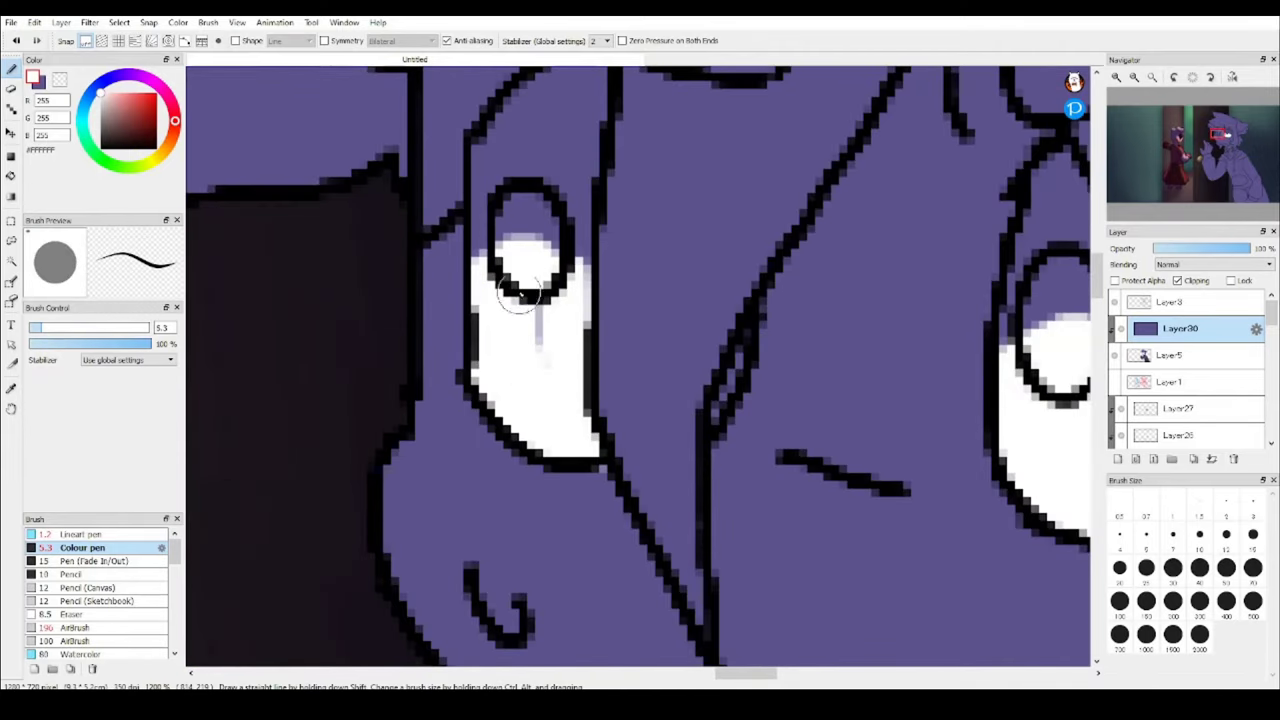
pyautogui.scroll(-6, 552, 300)
pyautogui.scroll(1, 590, 330)
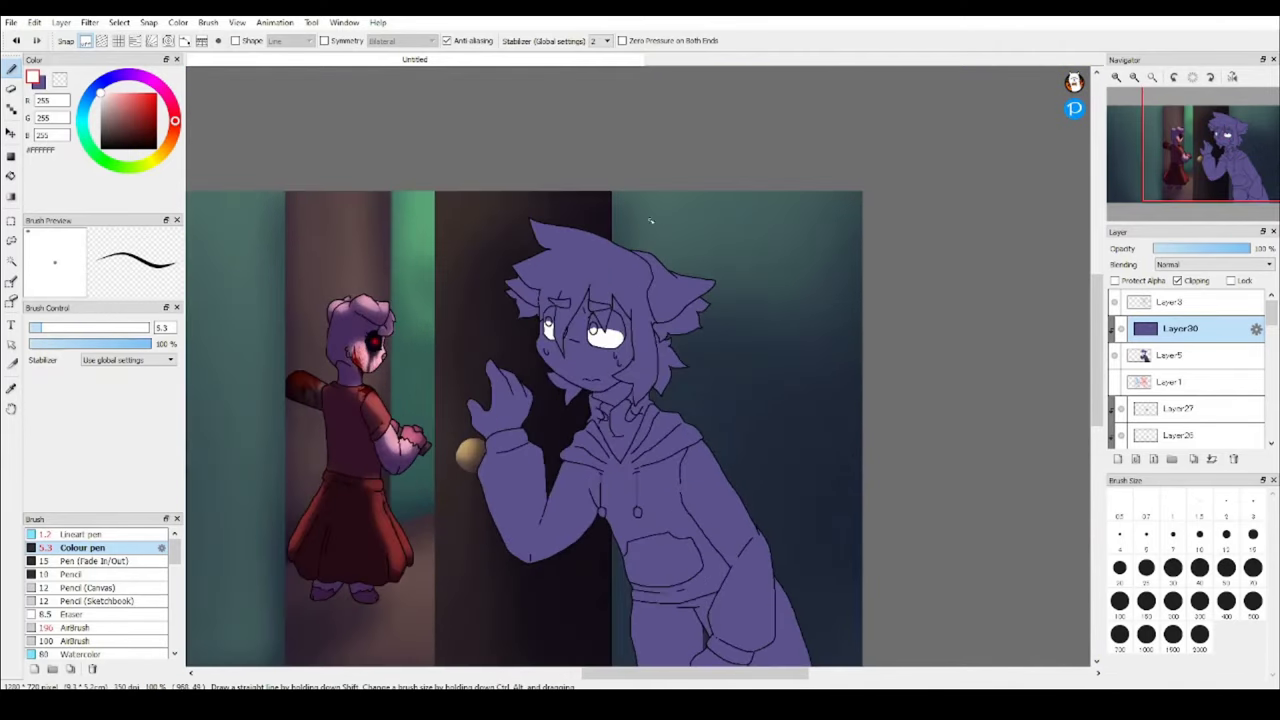
# Paint the large character's lower face white on the purple shading layer, from below the eyes down to the chin.
pyautogui.scroll(-1, 590, 330)
pyautogui.scroll(5, 590, 330)
pyautogui.press('e')
pyautogui.scroll(2, 686, 299)
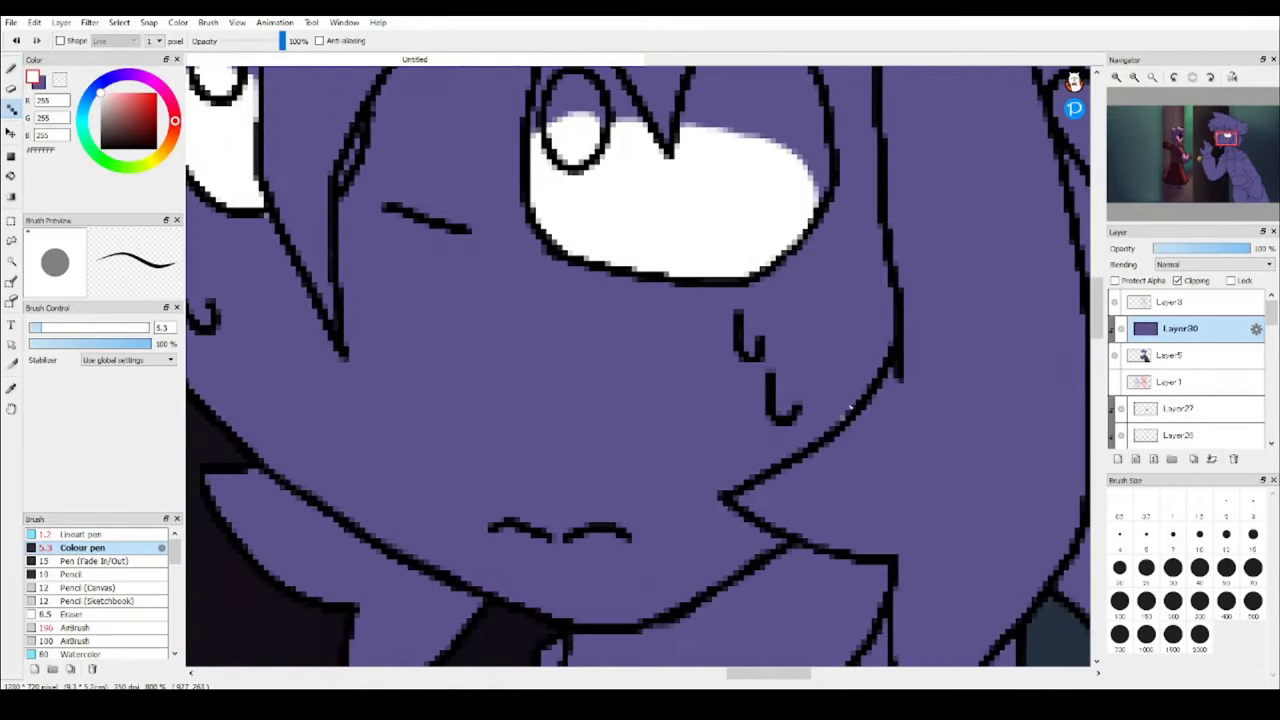
pyautogui.scroll(-3, 406, 272)
pyautogui.scroll(2, 400, 290)
pyautogui.press('b')
pyautogui.scroll(3, 370, 310)
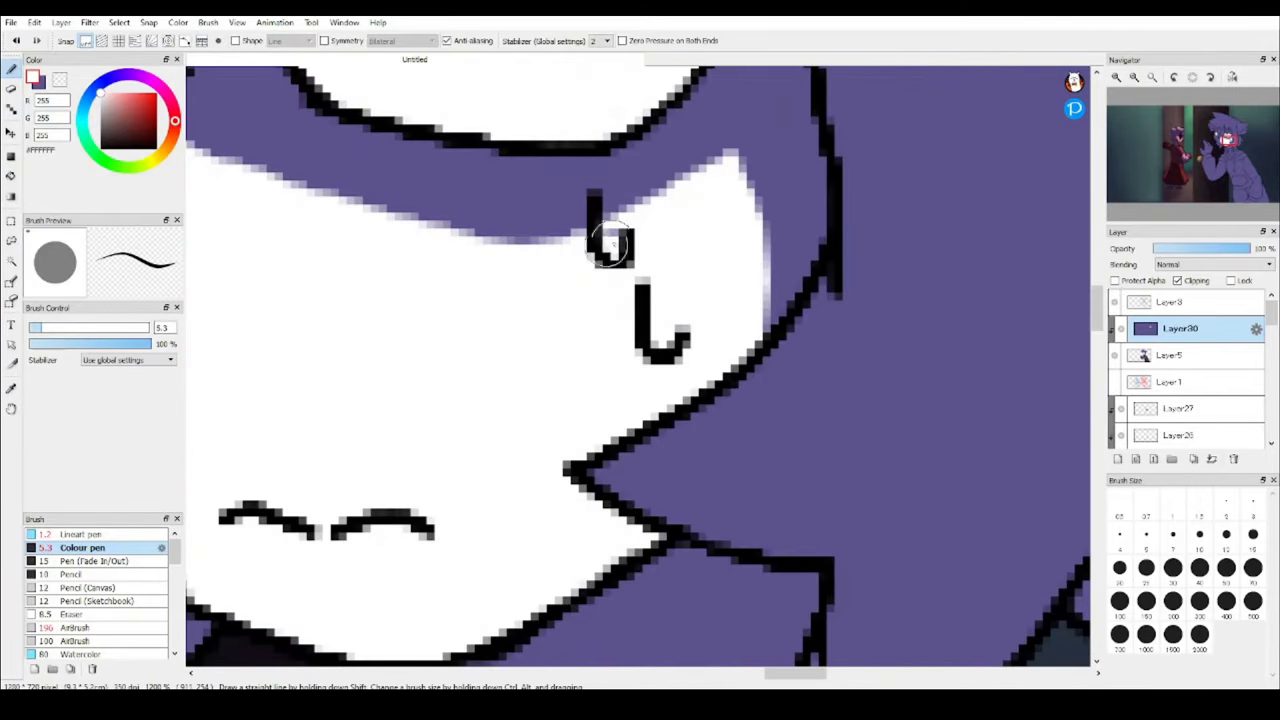
pyautogui.keyDown('alt'); pyautogui.click(358, 322); pyautogui.keyUp('alt')
# Cover the white areas inside both of the large character's eyes with the purple shading colour at size 27.
pyautogui.scroll(-4, 358, 322)
pyautogui.scroll(2, 358, 322)
pyautogui.scroll(-1, 358, 322)
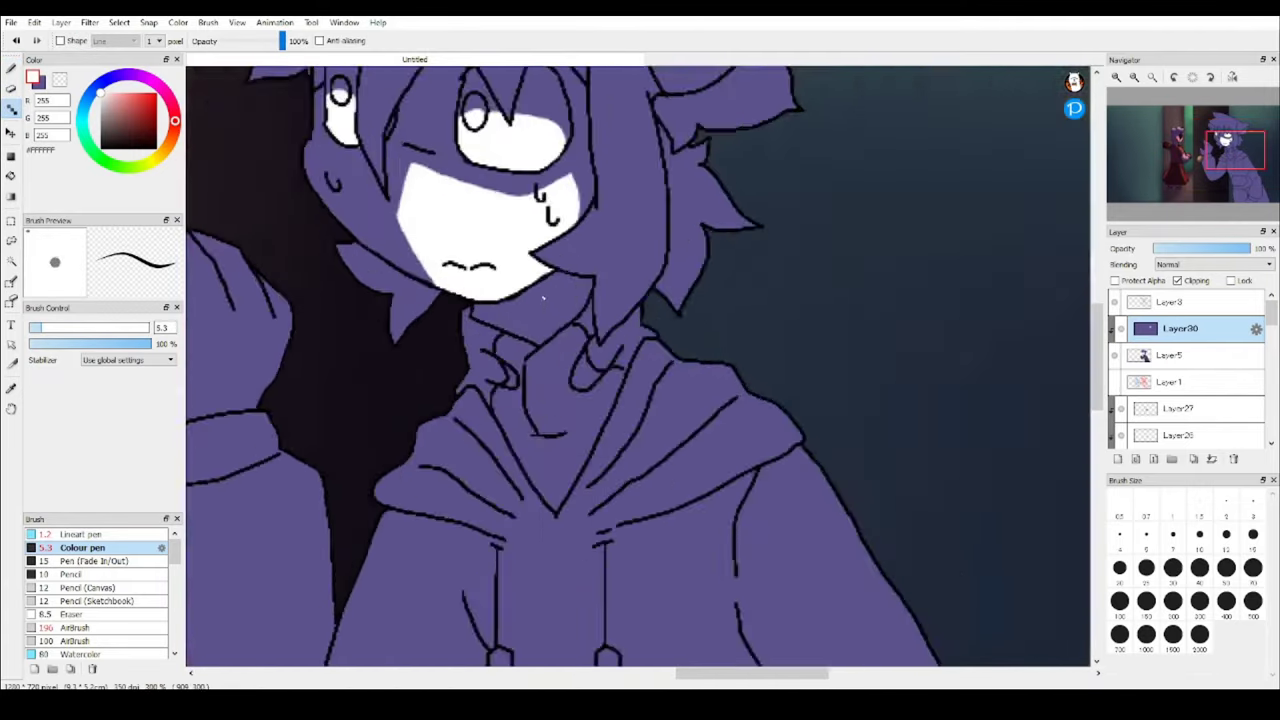
pyautogui.scroll(1, 358, 322)
pyautogui.moveTo(380, 222); pyautogui.dragTo(384, 280)
pyautogui.scroll(-3, 455, 160)
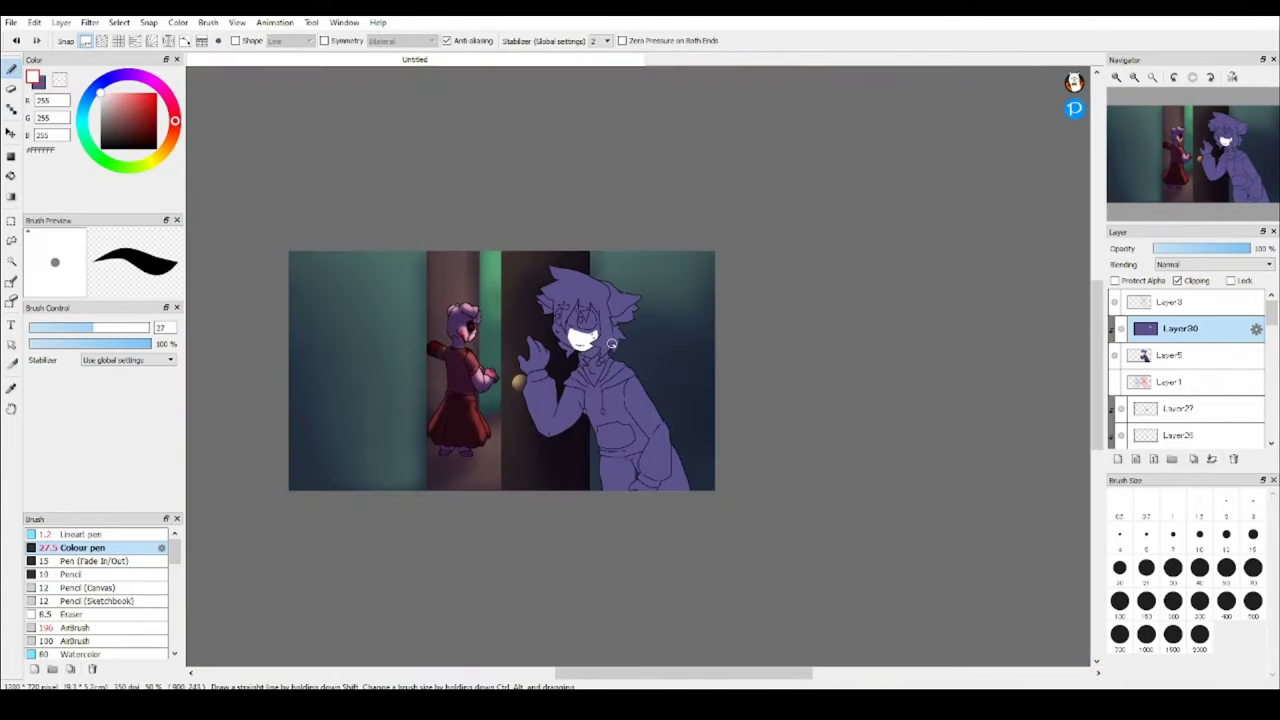
# Outline the lower boundary of the hair's lit area in white, from the crown spikes through the fringe strands.
pyautogui.scroll(3, 455, 160)
pyautogui.scroll(-3, 640, 365)
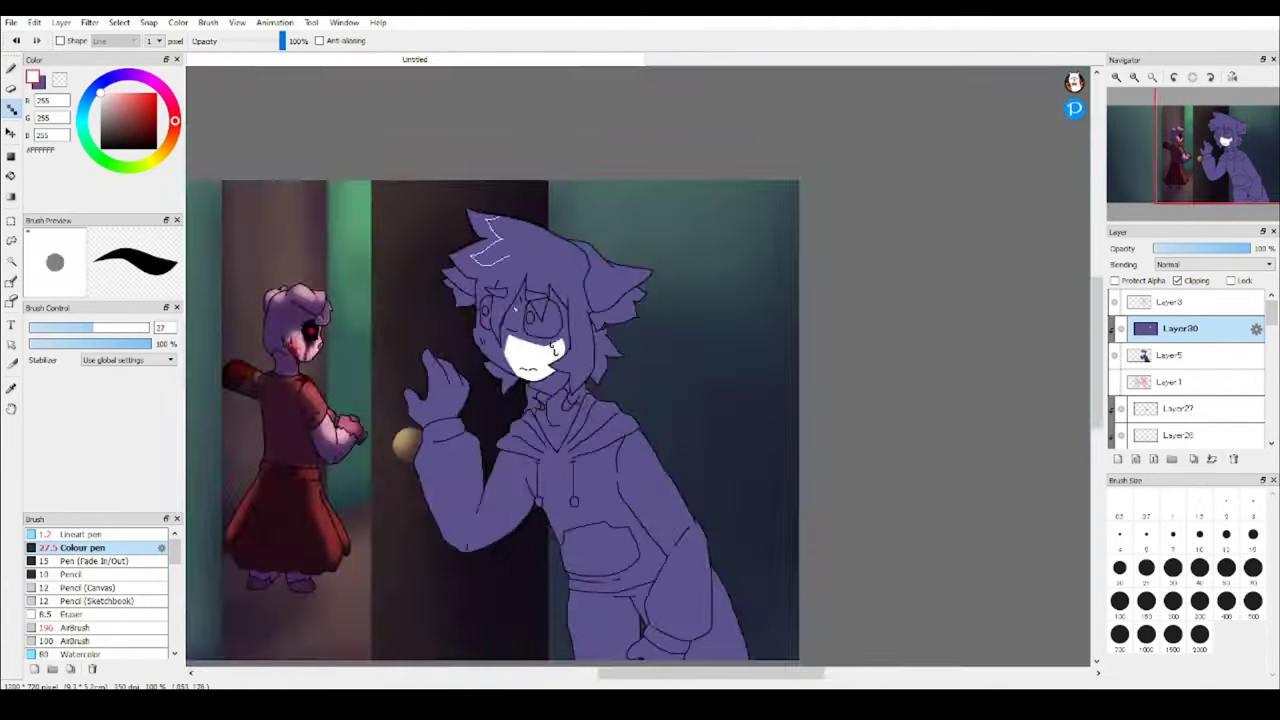
pyautogui.scroll(4, 640, 365)
pyautogui.scroll(-3, 417, 405)
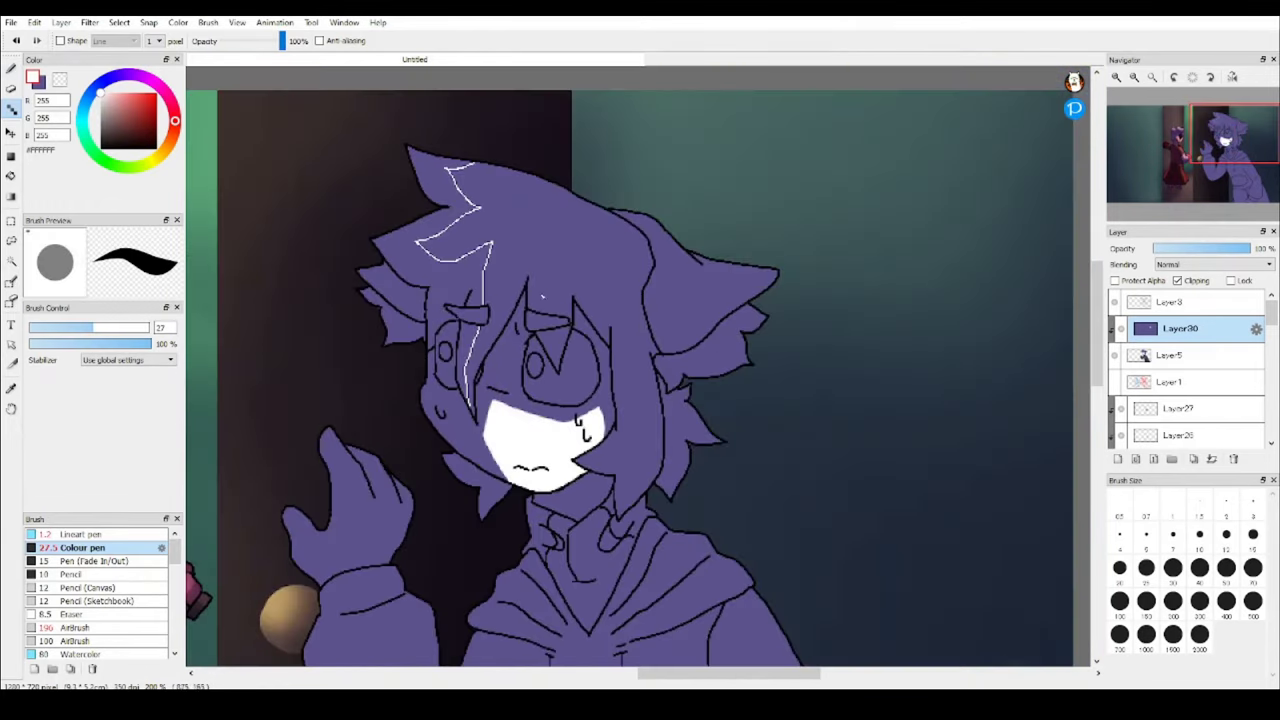
pyautogui.scroll(3, 580, 420)
pyautogui.moveTo(585, 500); pyautogui.dragTo(577, 398)
pyautogui.scroll(-3, 501, 204)
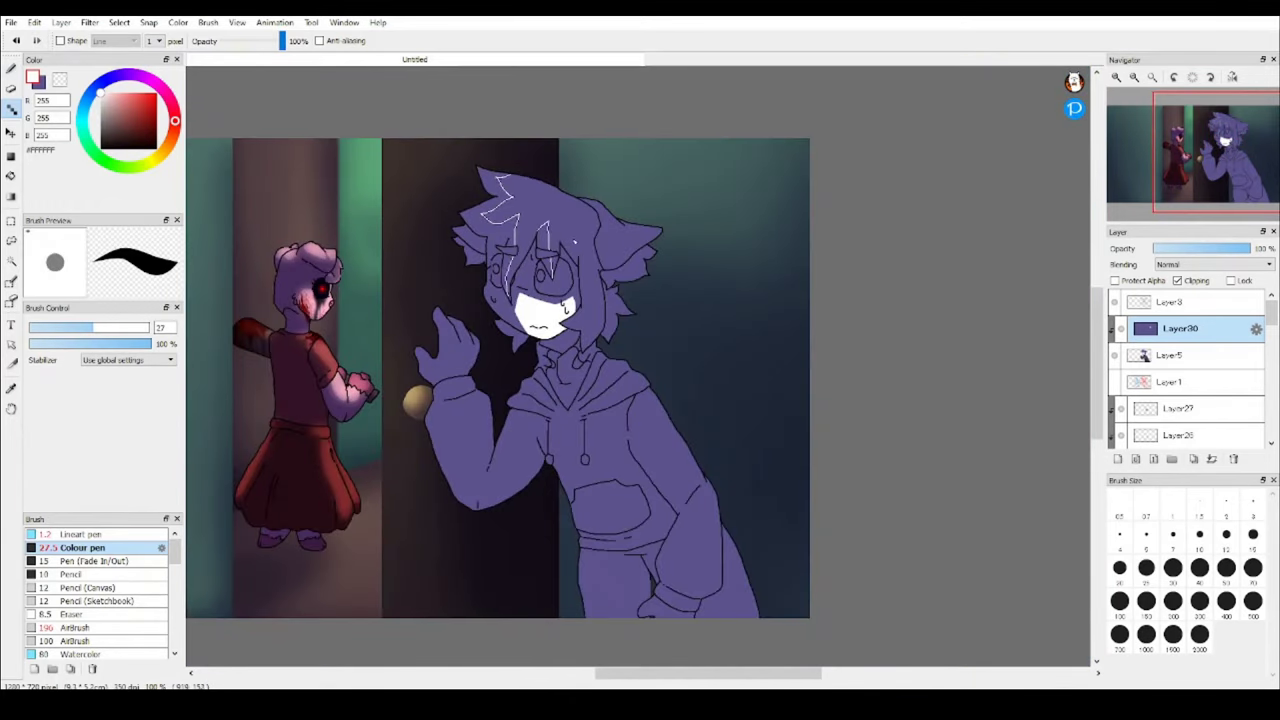
# Outline the lit part of the long side lock beside the cheek and fill the hair's lit area white.
pyautogui.scroll(3, 632, 229)
pyautogui.scroll(-4, 632, 229)
pyautogui.scroll(4, 704, 258)
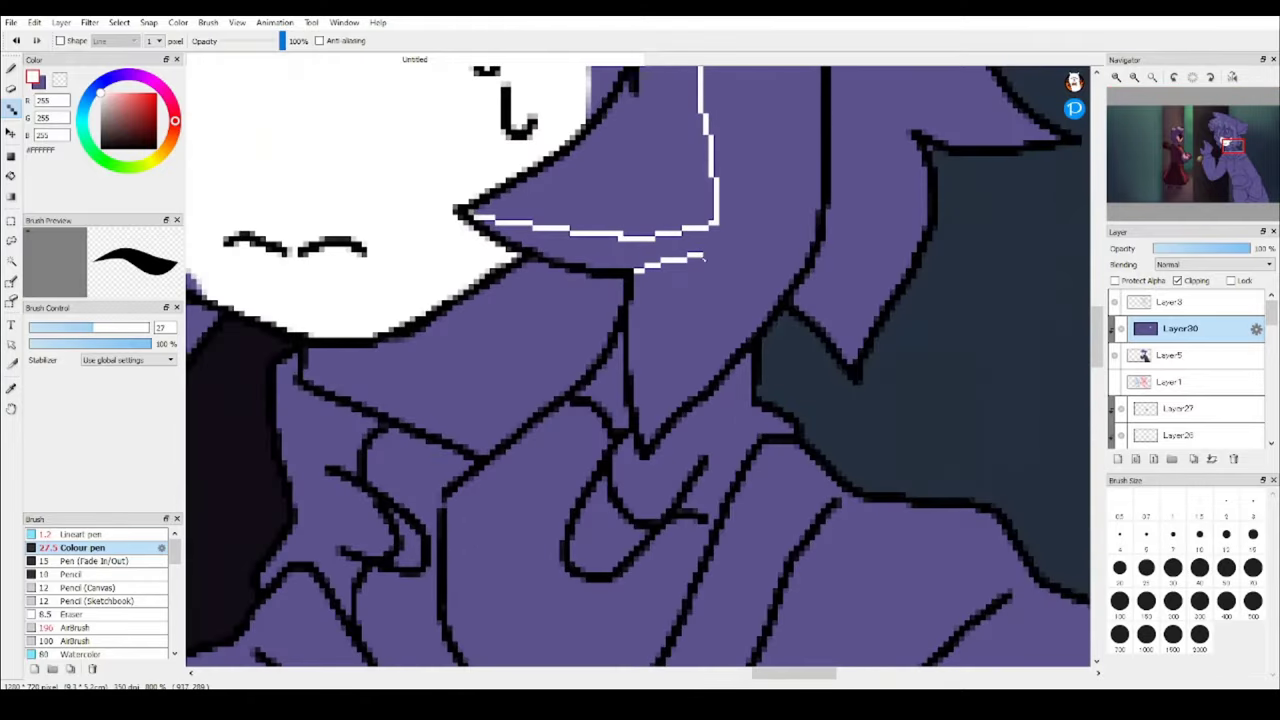
pyautogui.scroll(-3, 603, 264)
pyautogui.scroll(5, 583, 206)
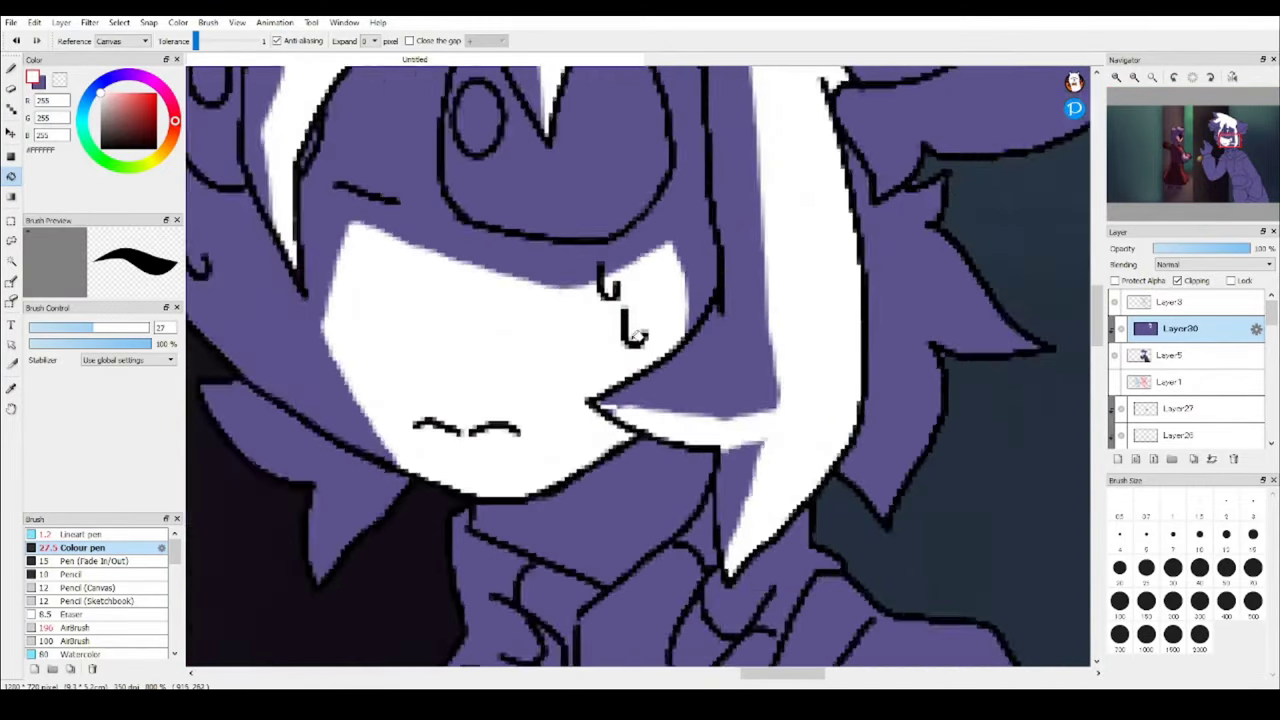
# Outline the lit upper area of the large character's dark pointed ear on the door's far side and fill it white.
pyautogui.click(11, 89)
pyautogui.click(11, 110)
pyautogui.scroll(-3, 699, 334)
pyautogui.scroll(3, 699, 334)
pyautogui.scroll(-3, 699, 334)
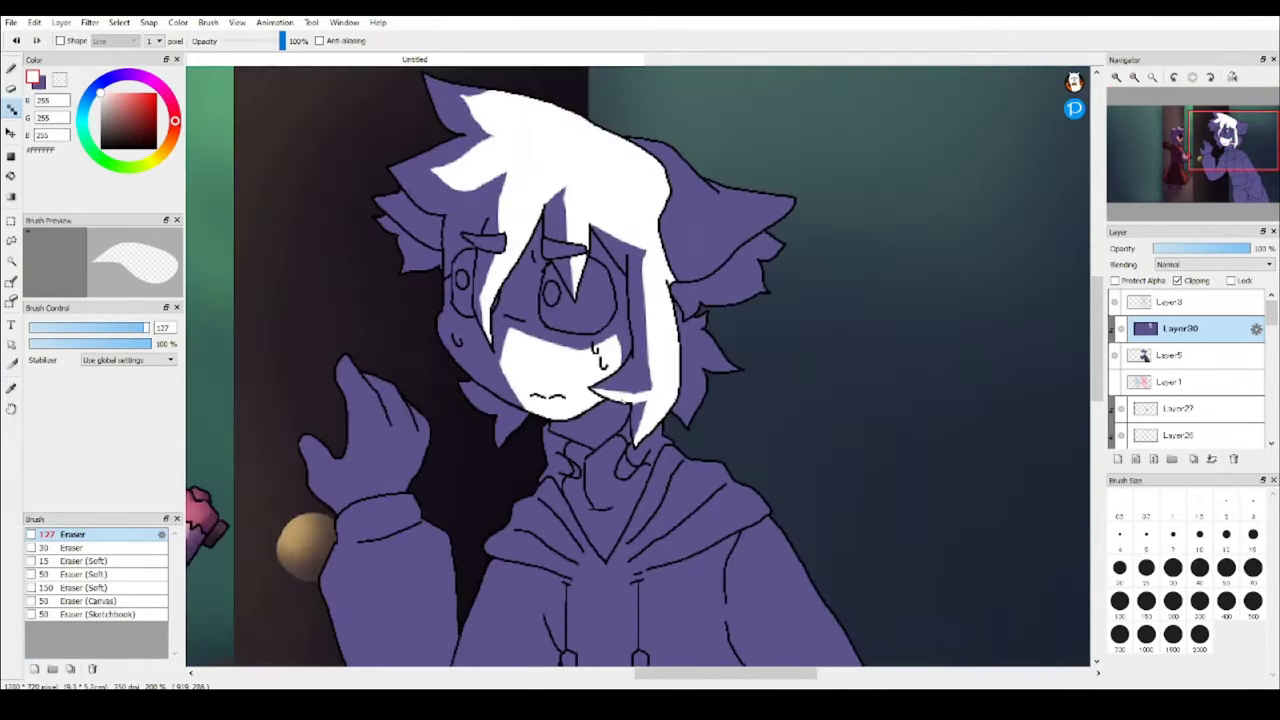
pyautogui.scroll(3, 699, 334)
pyautogui.scroll(-3, 660, 272)
pyautogui.scroll(5, 614, 541)
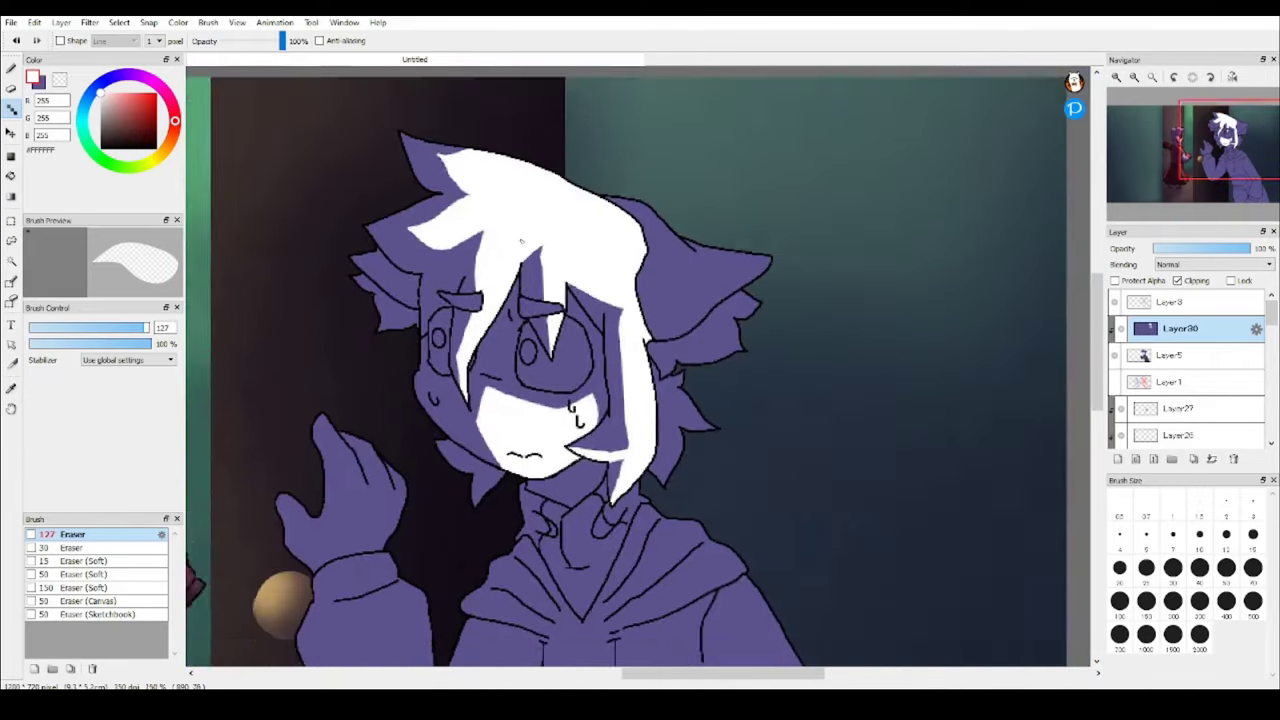
pyautogui.scroll(-3, 614, 541)
pyautogui.scroll(5, 686, 450)
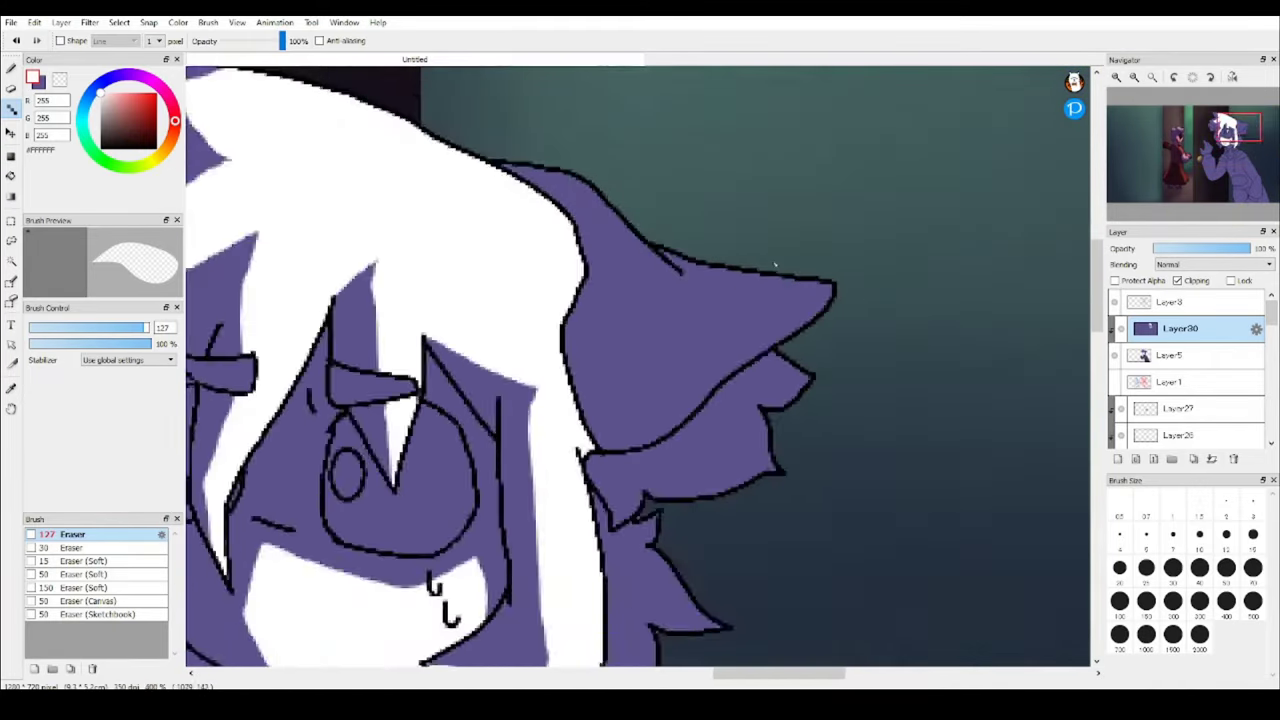
pyautogui.click(727, 393)
pyautogui.click(11, 110)
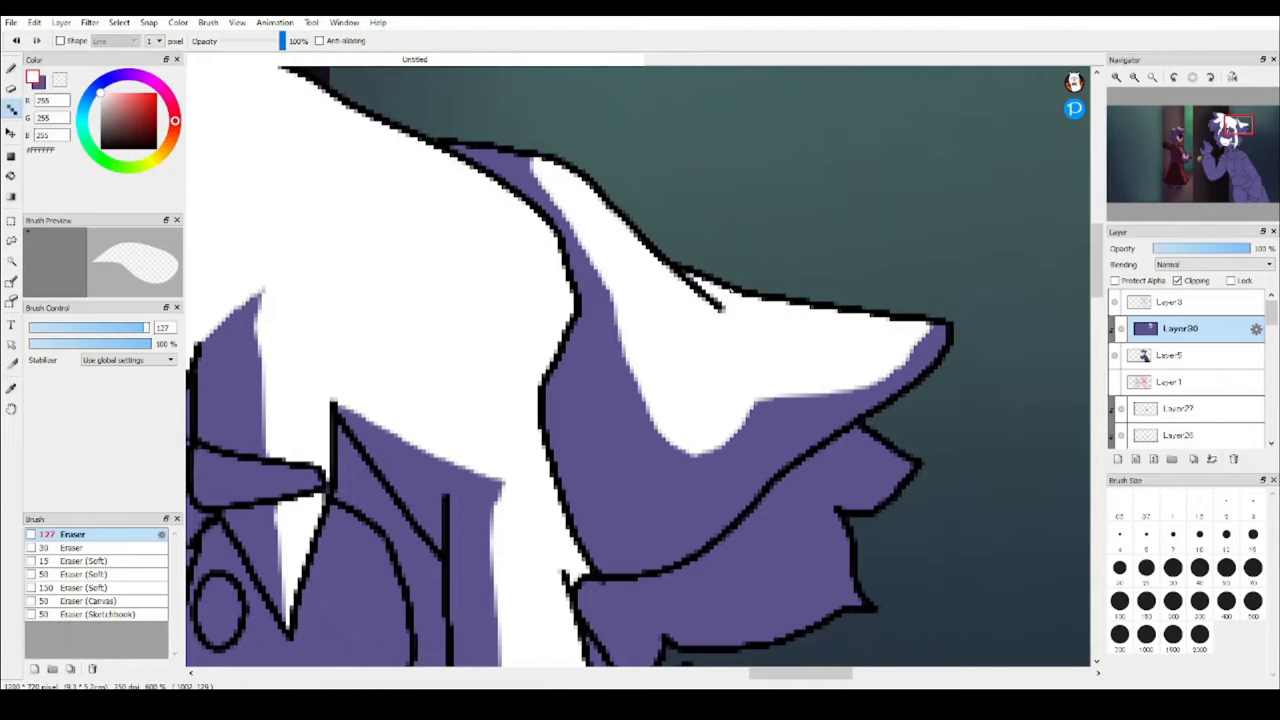
# Outline the lit part of the fur tufts beneath the same ear and fill it white.
pyautogui.scroll(-3, 650, 300)
pyautogui.scroll(5, 600, 260)
pyautogui.moveTo(580, 206); pyautogui.dragTo(600, 297)
pyautogui.click(11, 176)
pyautogui.click(651, 263)
pyautogui.click(11, 110)
# Outline and fill white the lit areas of the hair tufts behind the long side lock.
pyautogui.scroll(-1, 577, 478)
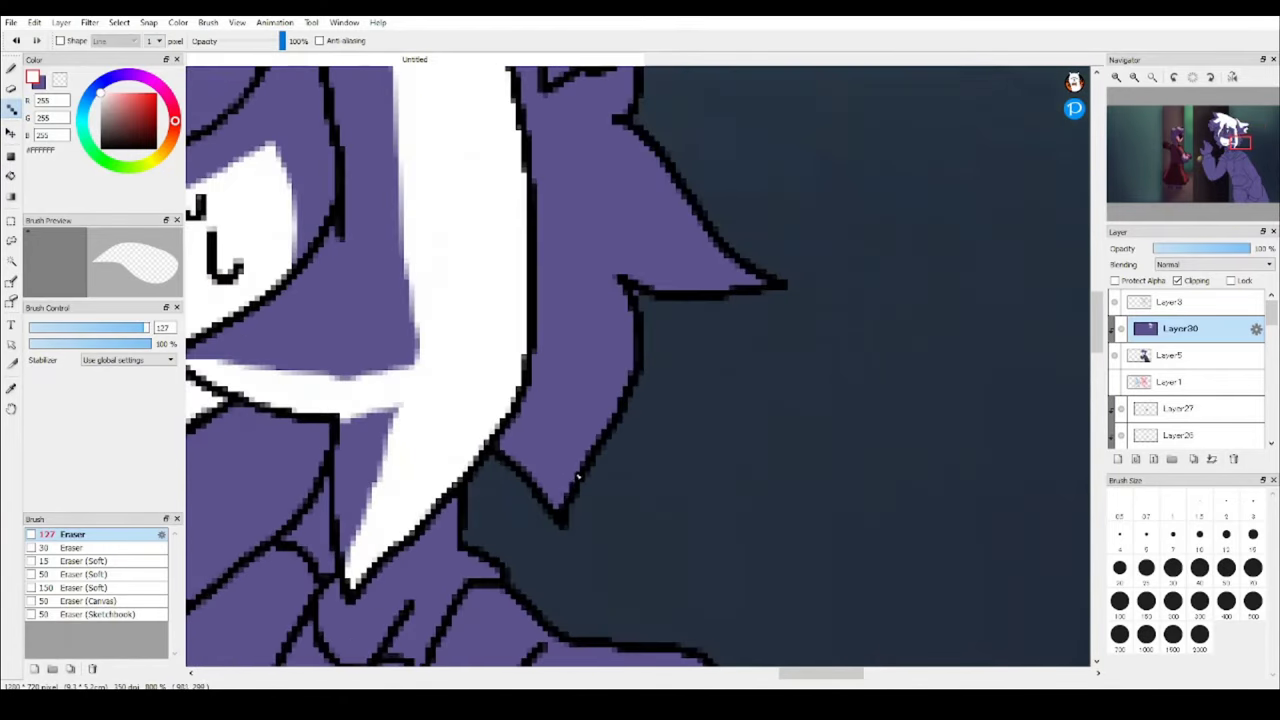
pyautogui.scroll(-3, 650, 243)
pyautogui.scroll(4, 600, 250)
pyautogui.click(11, 176)
pyautogui.scroll(-3, 600, 300)
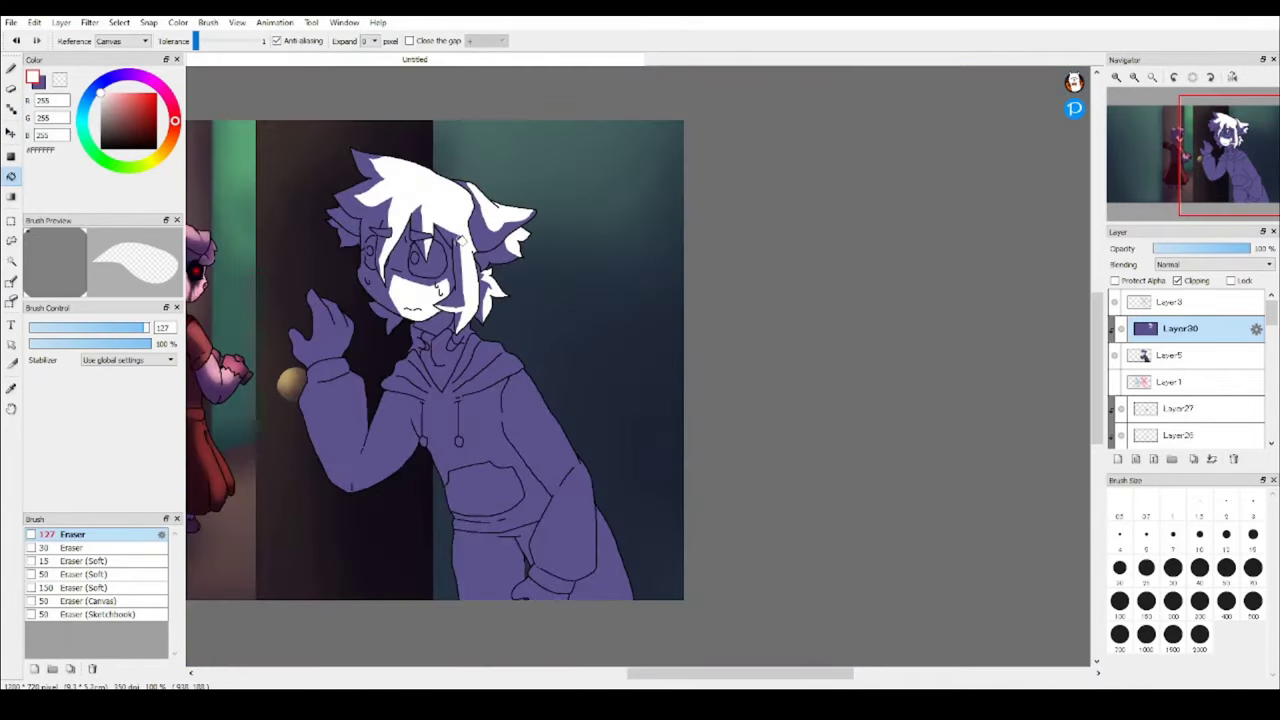
# Outline and fill white the lit parts of both of the large character's eyebrows.
pyautogui.scroll(5, 550, 300)
pyautogui.click(11, 176)
pyautogui.scroll(-3, 508, 294)
pyautogui.scroll(5, 500, 290)
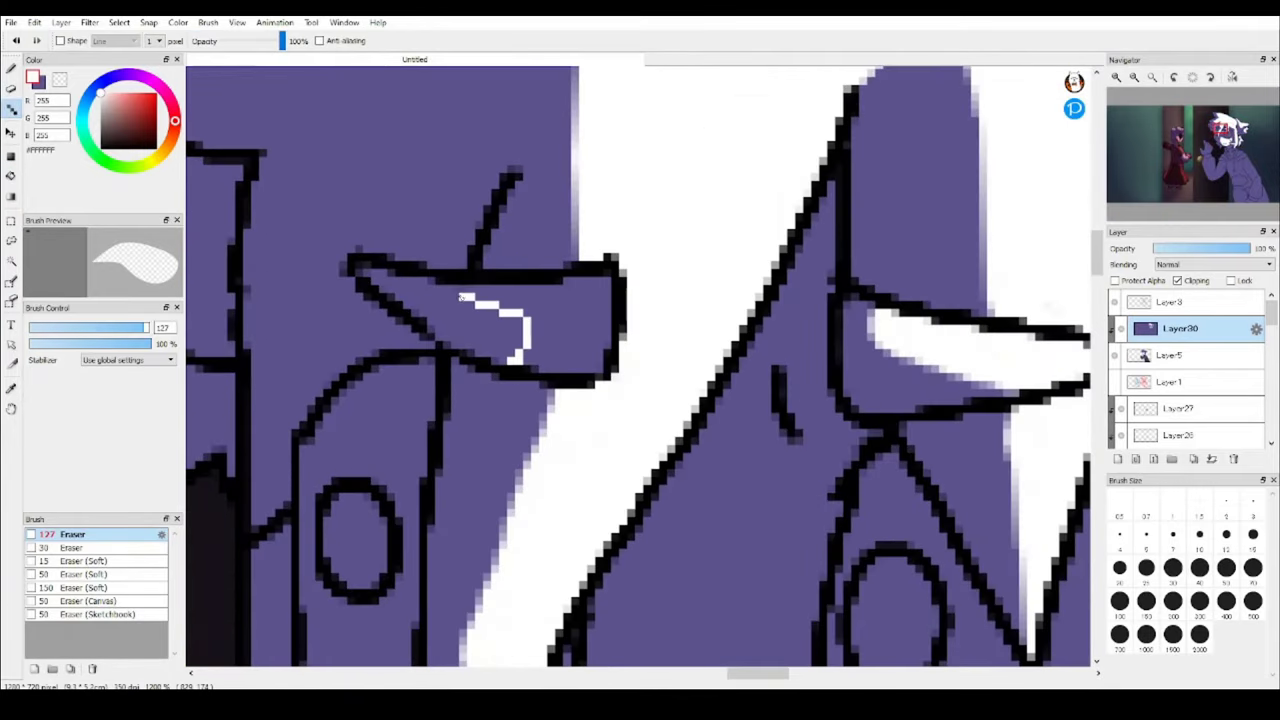
pyautogui.scroll(-5, 494, 286)
# Trim the white on the eyebrow nearest the door with the sampled purple shading colour, refining it at size 4.2.
pyautogui.press('p')
pyautogui.scroll(5, 491, 330)
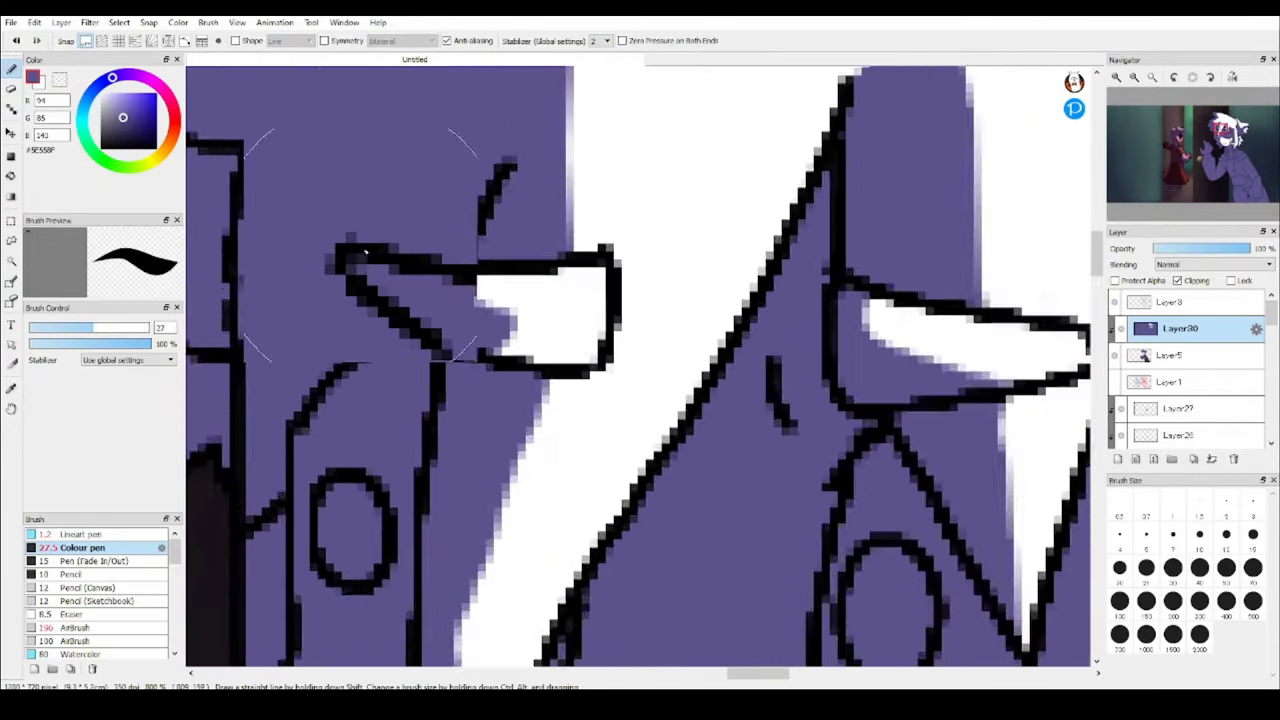
pyautogui.keyDown('alt'); pyautogui.click(491, 334); pyautogui.keyUp('alt')
pyautogui.scroll(-4, 491, 334)
pyautogui.scroll(1, 537, 316)
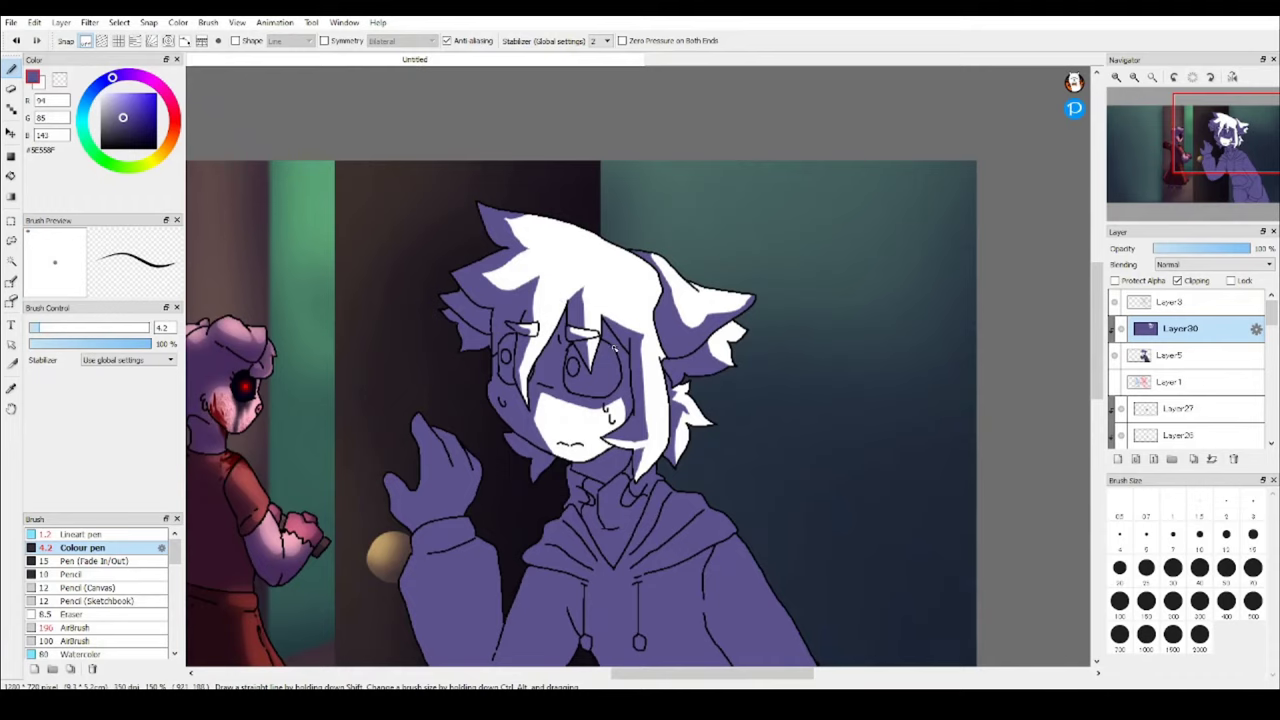
# Outline the lit area along the hood's outer shoulder in white, following its folds.
pyautogui.scroll(-3, 614, 347)
pyautogui.press('e')
pyautogui.scroll(7, 450, 224)
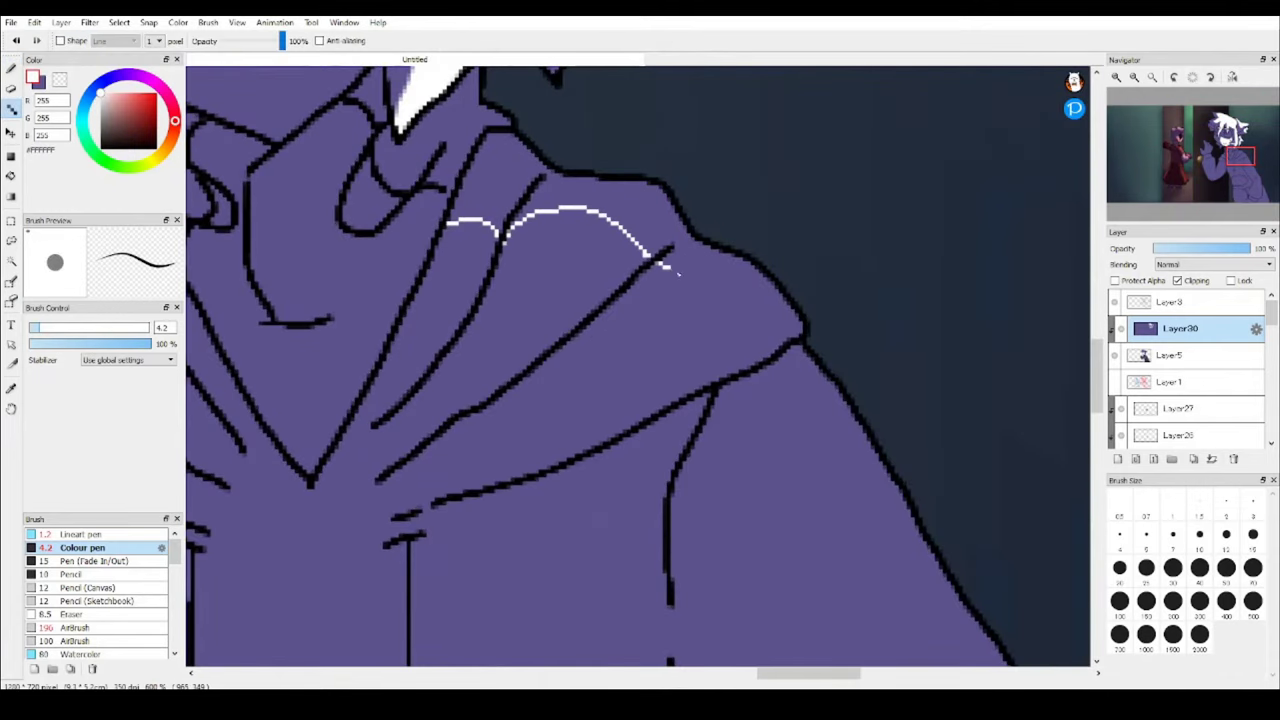
pyautogui.moveTo(677, 271); pyautogui.dragTo(748, 372)
# Outline in white the lit strip running down the lowered arm's upper sleeve, forearm and cuff.
pyautogui.scroll(-6, 748, 372)
pyautogui.scroll(4, 507, 136)
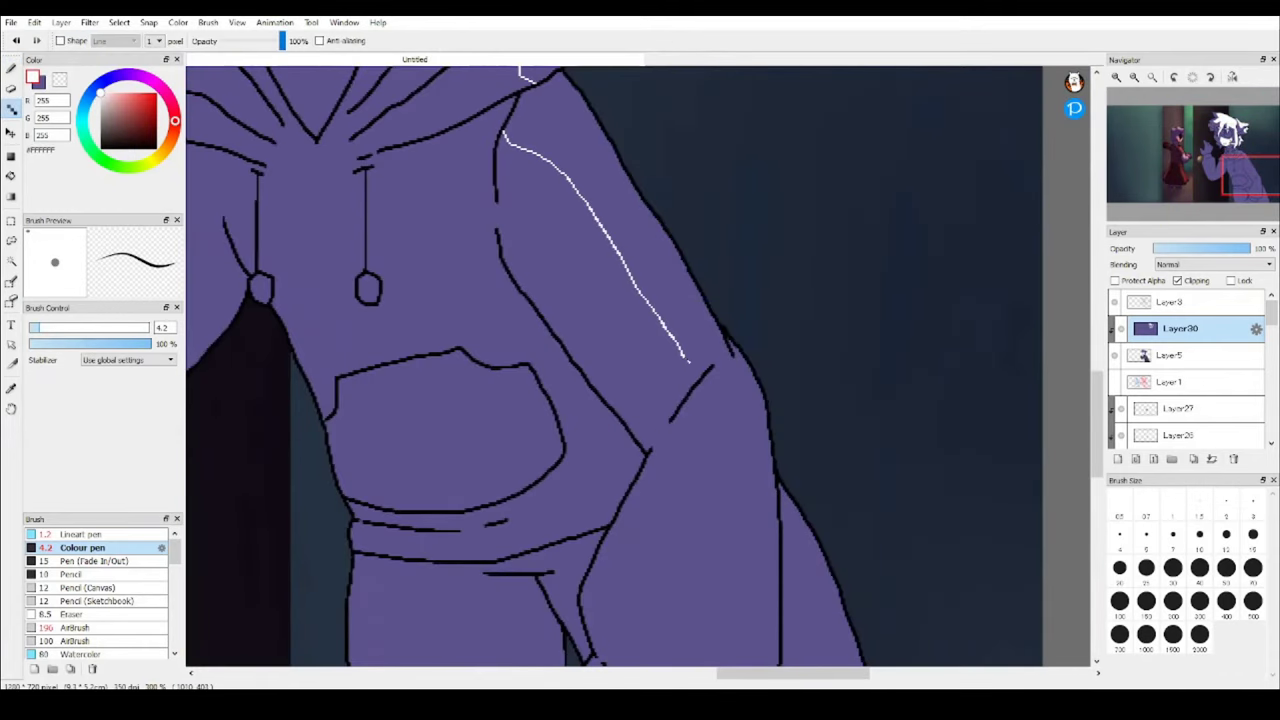
pyautogui.scroll(-5, 688, 359)
pyautogui.scroll(6, 676, 174)
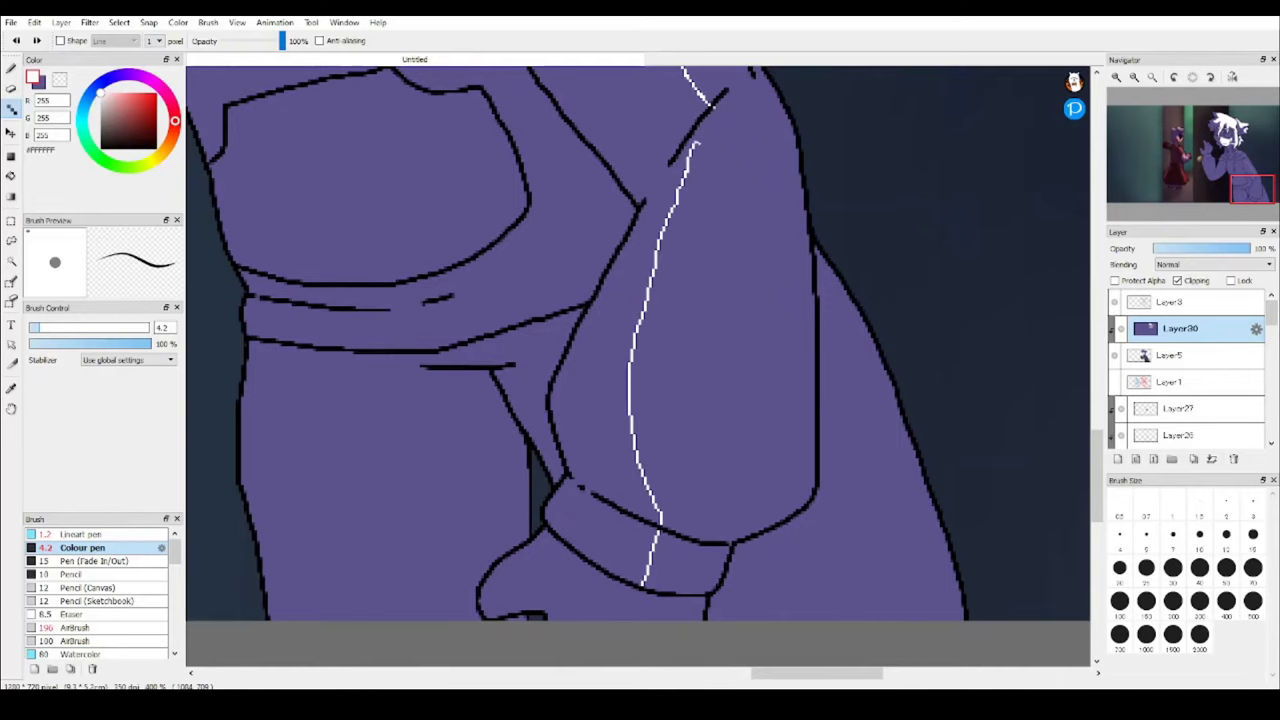
# Fill the outlined lit areas of the hood's shoulder and the lowered sleeve and cuff white.
pyautogui.scroll(4, 720, 140)
pyautogui.scroll(-8, 640, 300)
pyautogui.scroll(5, 609, 244)
pyautogui.press('g')
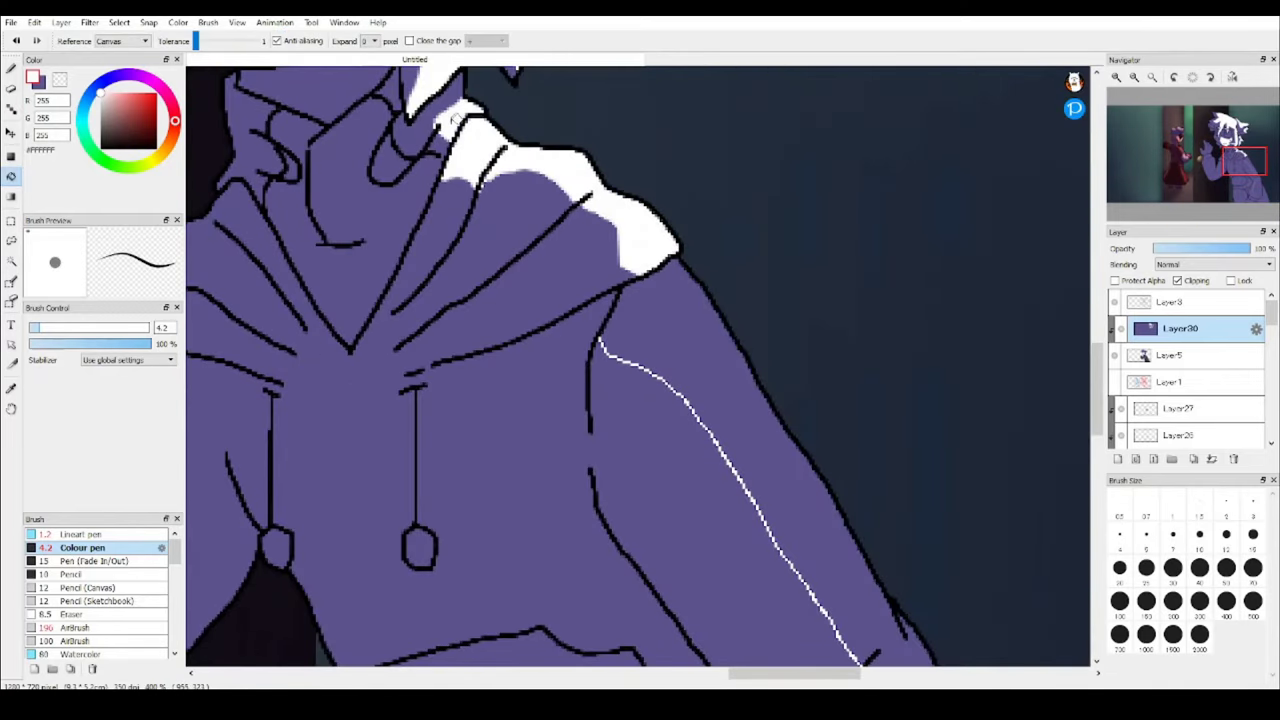
pyautogui.click(760, 430)
pyautogui.scroll(-5, 760, 430)
pyautogui.scroll(8, 640, 350)
pyautogui.scroll(-7, 640, 350)
pyautogui.press('b')
pyautogui.scroll(3, 632, 252)
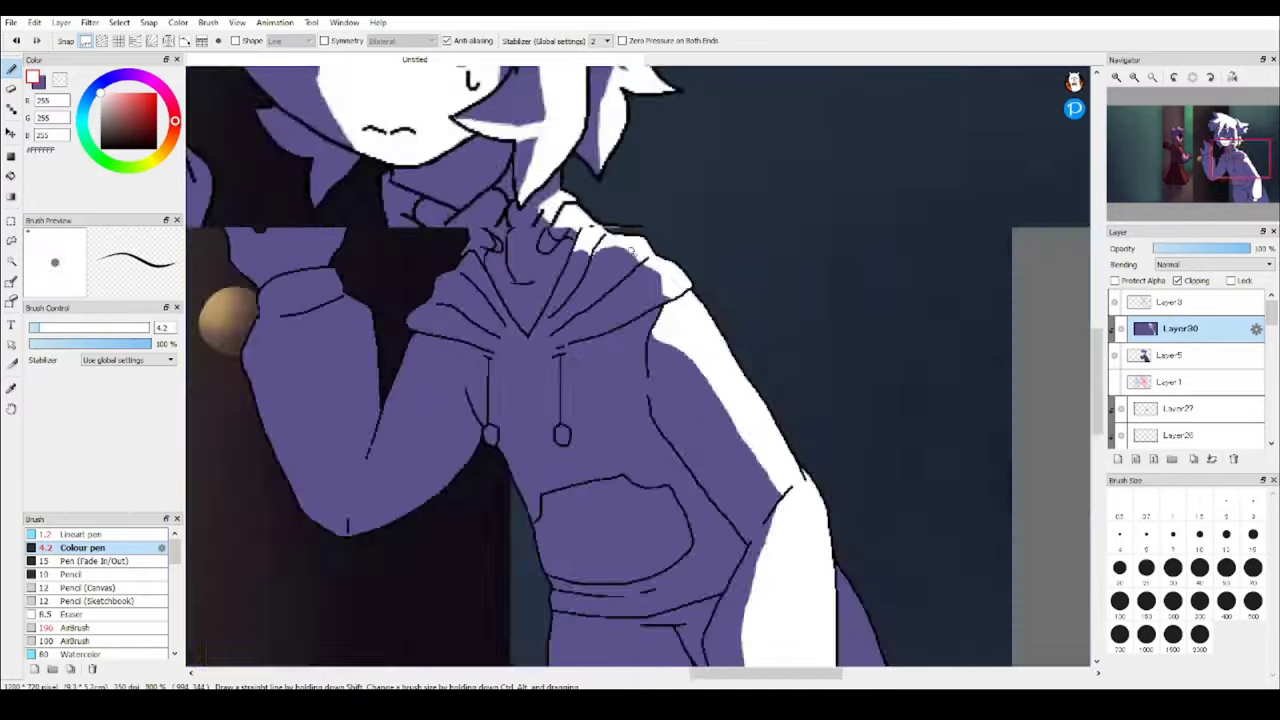
# Outline and fill white the lit area of the clothing behind the lowered sleeve, down to the canvas edge.
pyautogui.scroll(4, 631, 252)
pyautogui.scroll(-9, 640, 350)
pyautogui.scroll(6, 703, 461)
pyautogui.press('g')
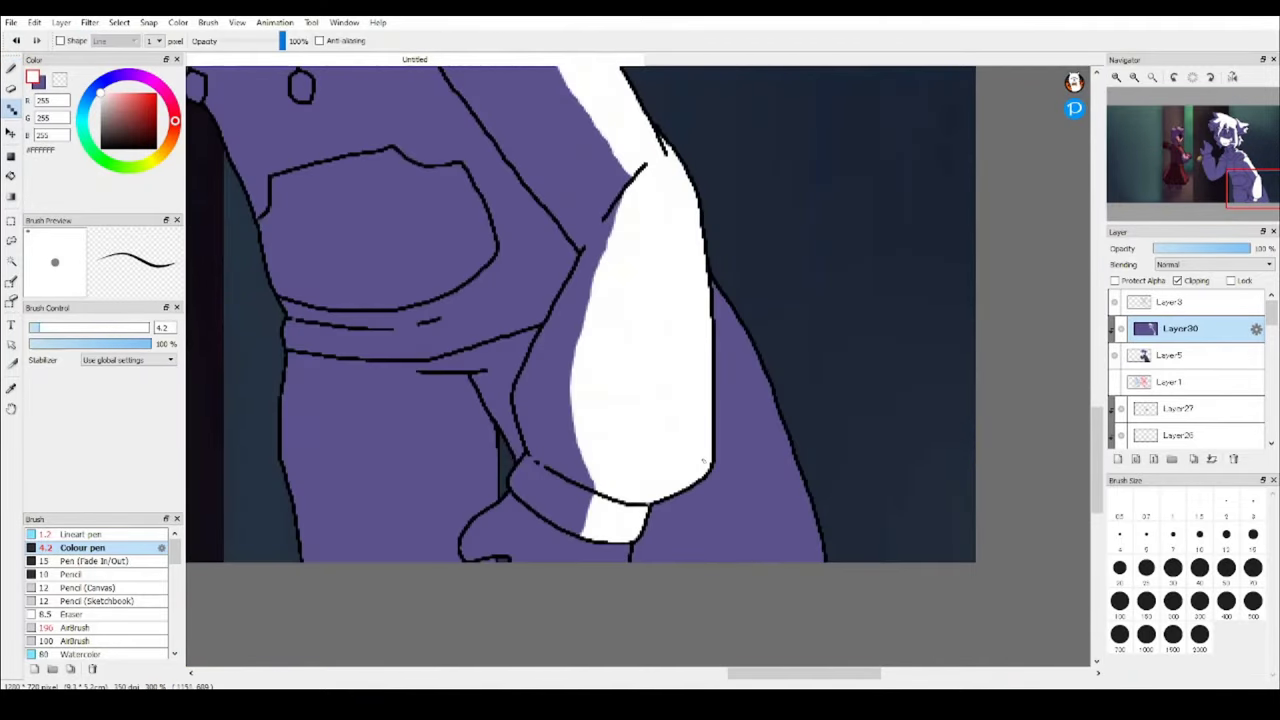
pyautogui.scroll(3, 723, 453)
pyautogui.scroll(-8, 620, 534)
# Paint white light along the raised hand's fingers and outer edge at size 4.2, trimming the edges with purple.
pyautogui.scroll(6, 583, 191)
pyautogui.press('b')
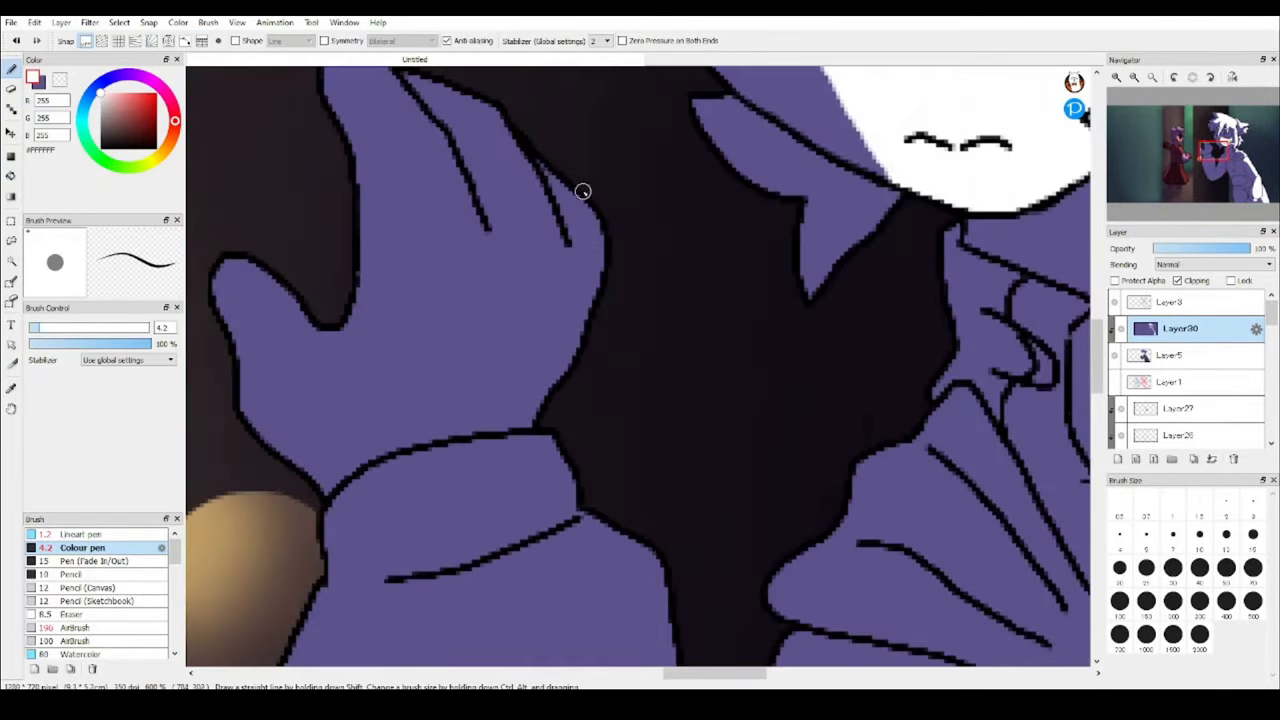
pyautogui.scroll(-6, 570, 346)
pyautogui.scroll(7, 597, 247)
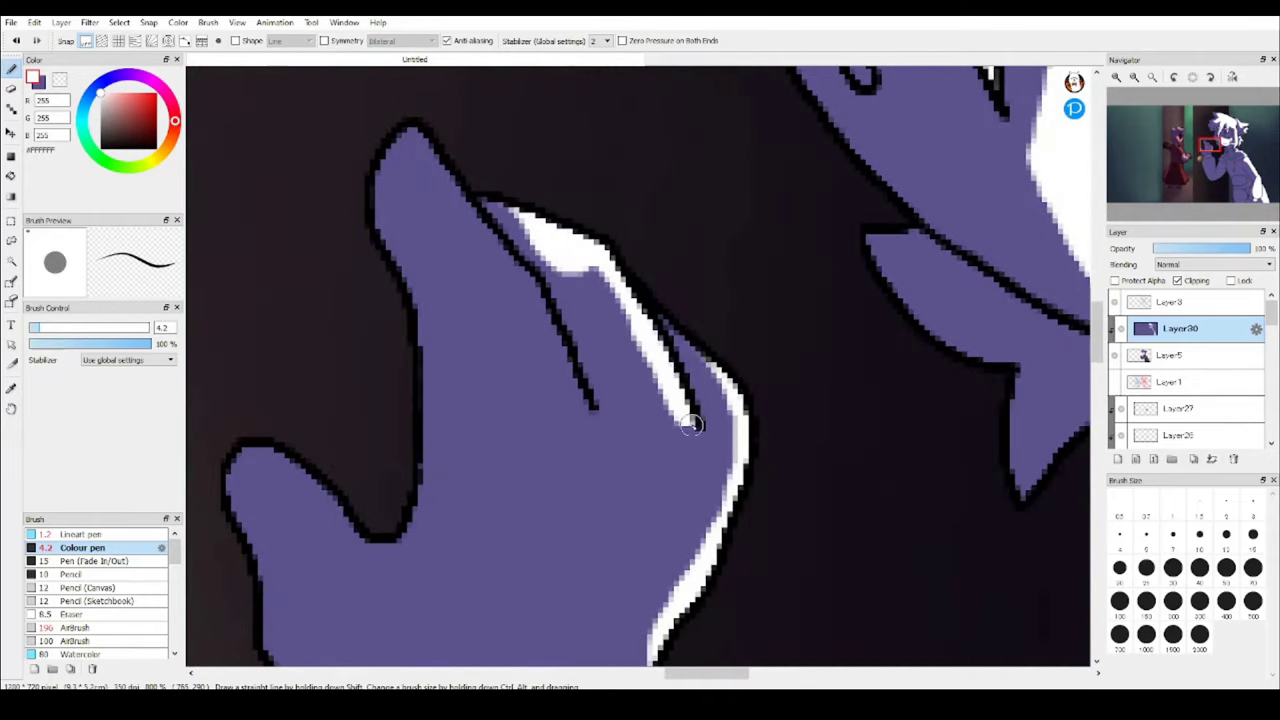
pyautogui.scroll(3, 480, 252)
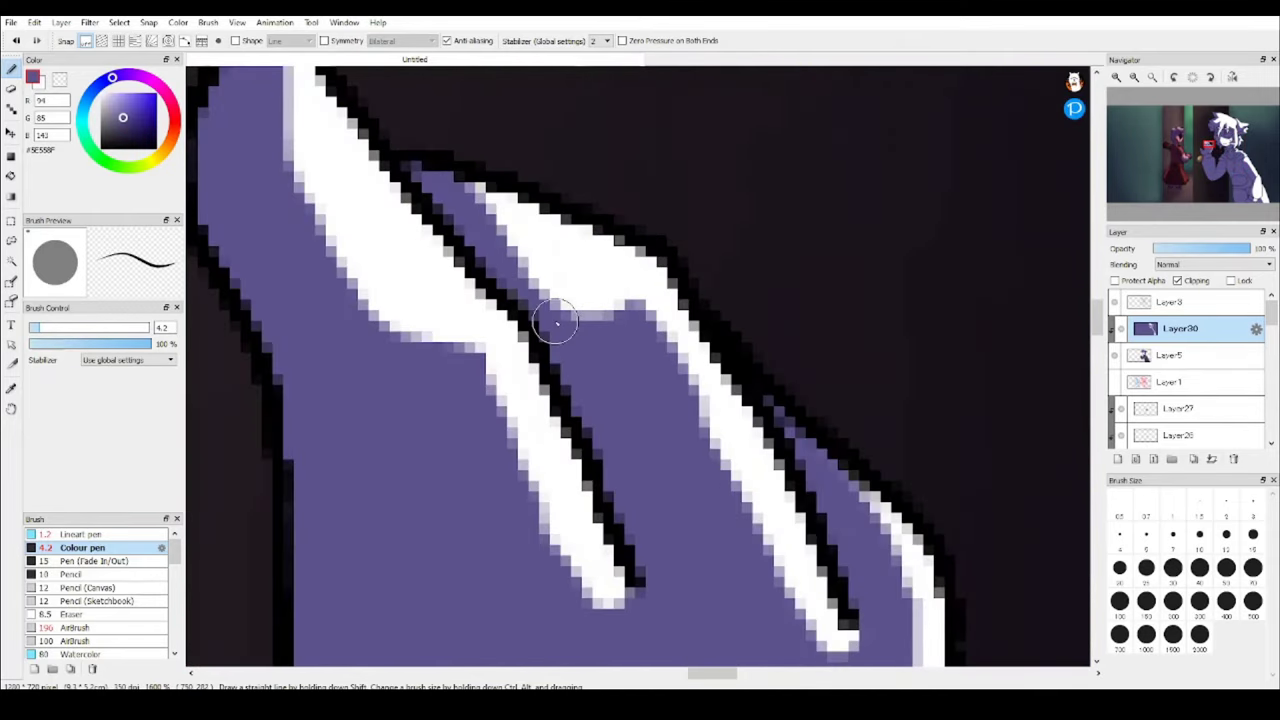
pyautogui.scroll(-7, 557, 322)
# Paint the raised hand's lower palm, cuff and inner forearm white at size 18, refining the light at size 9.2.
pyautogui.scroll(4, 757, 374)
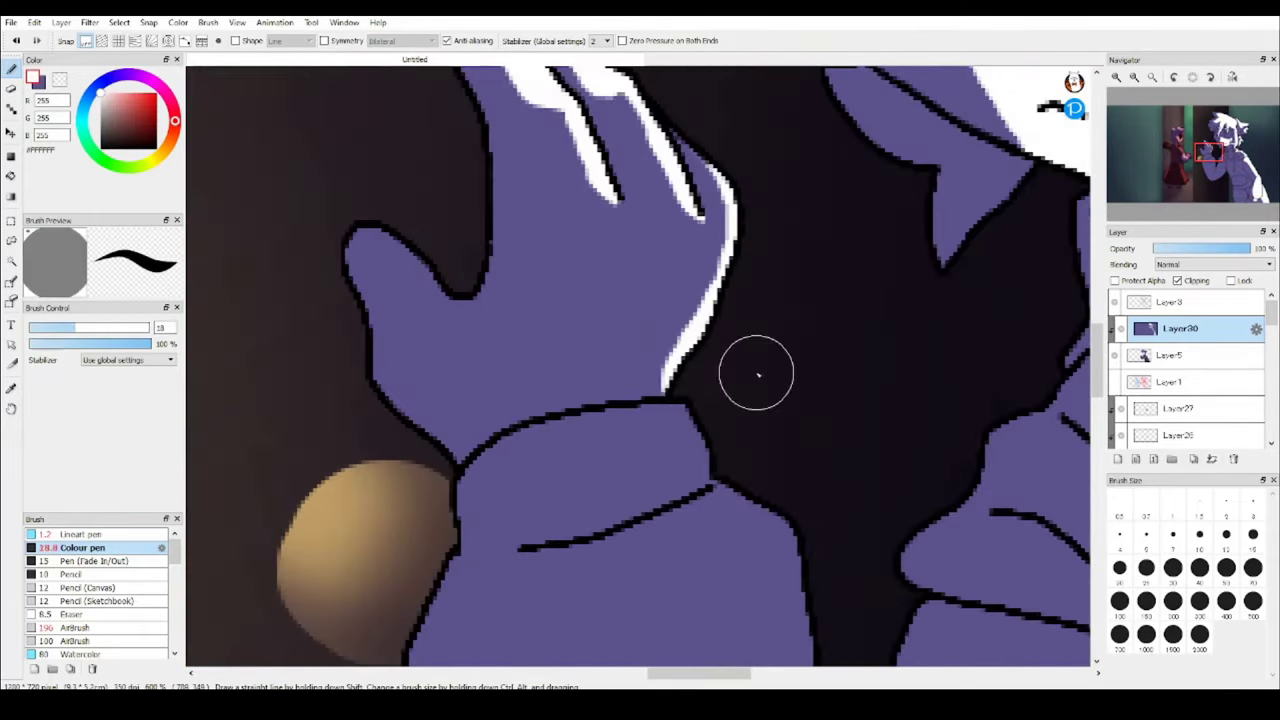
pyautogui.scroll(-6, 670, 290)
pyautogui.scroll(3, 505, 205)
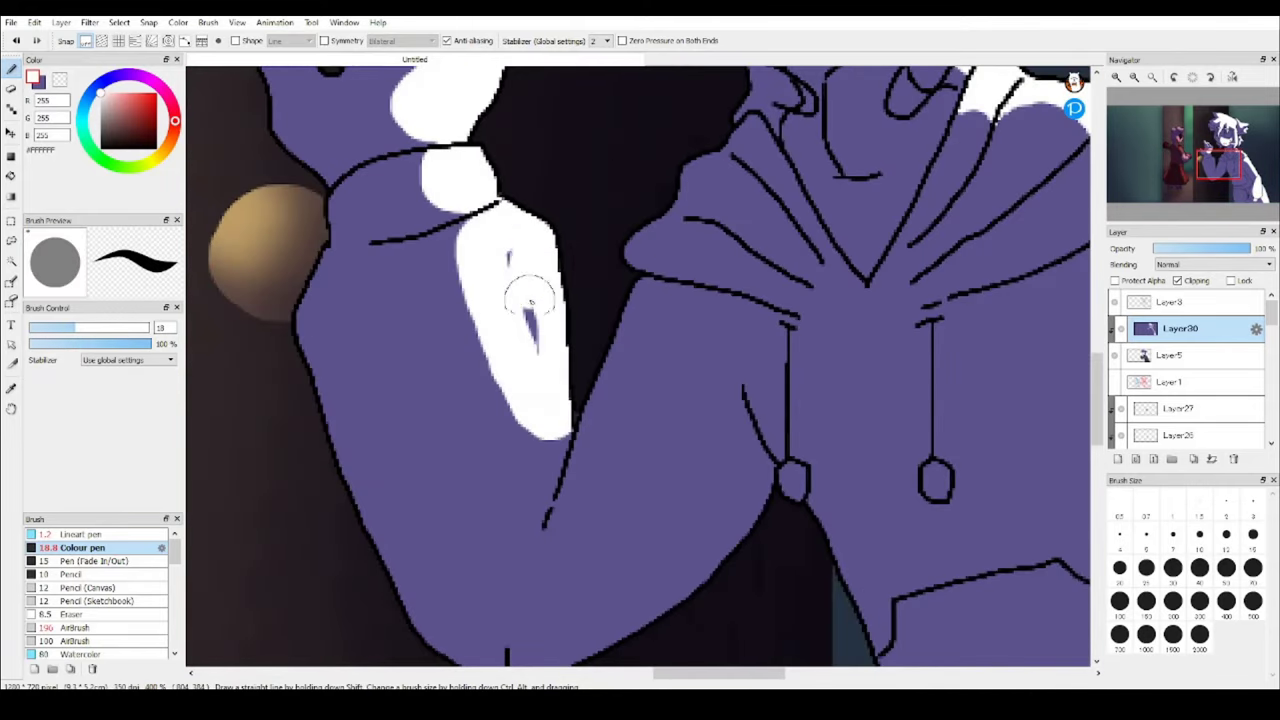
pyautogui.scroll(-5, 465, 395)
pyautogui.scroll(4, 423, 171)
pyautogui.scroll(-4, 423, 171)
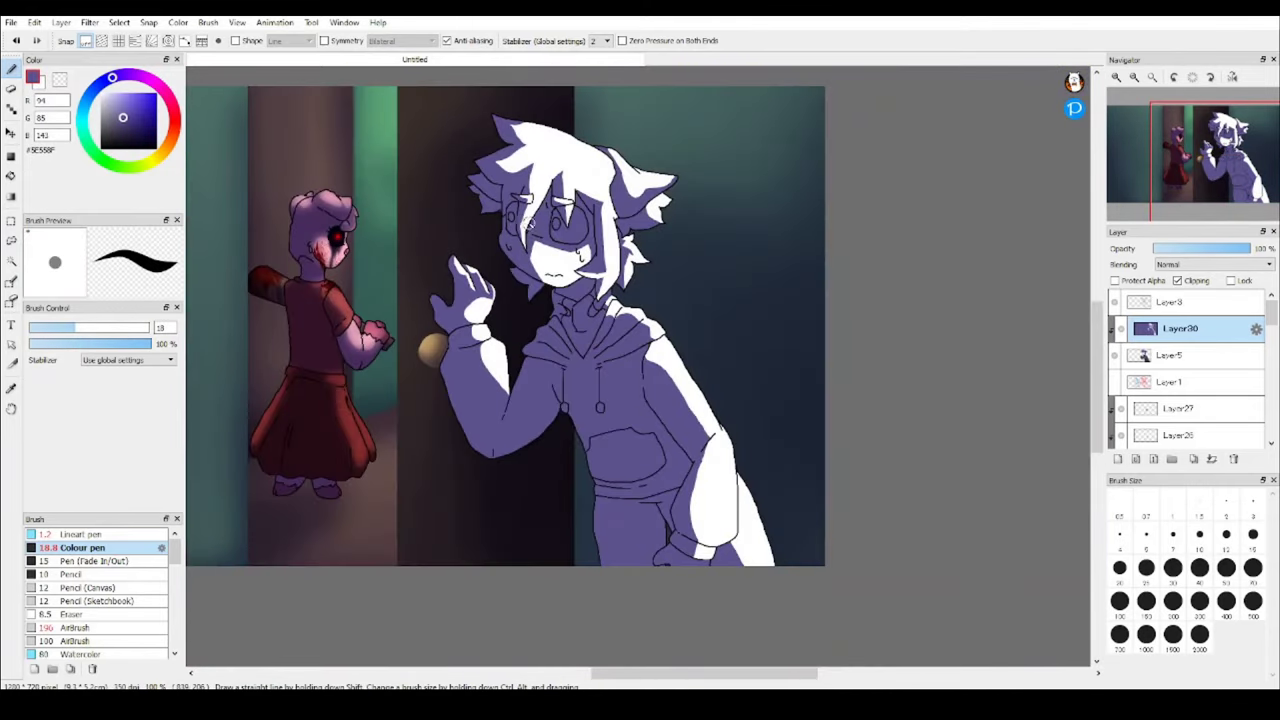
pyautogui.scroll(5, 500, 300)
pyautogui.press('x')
pyautogui.scroll(-5, 410, 205)
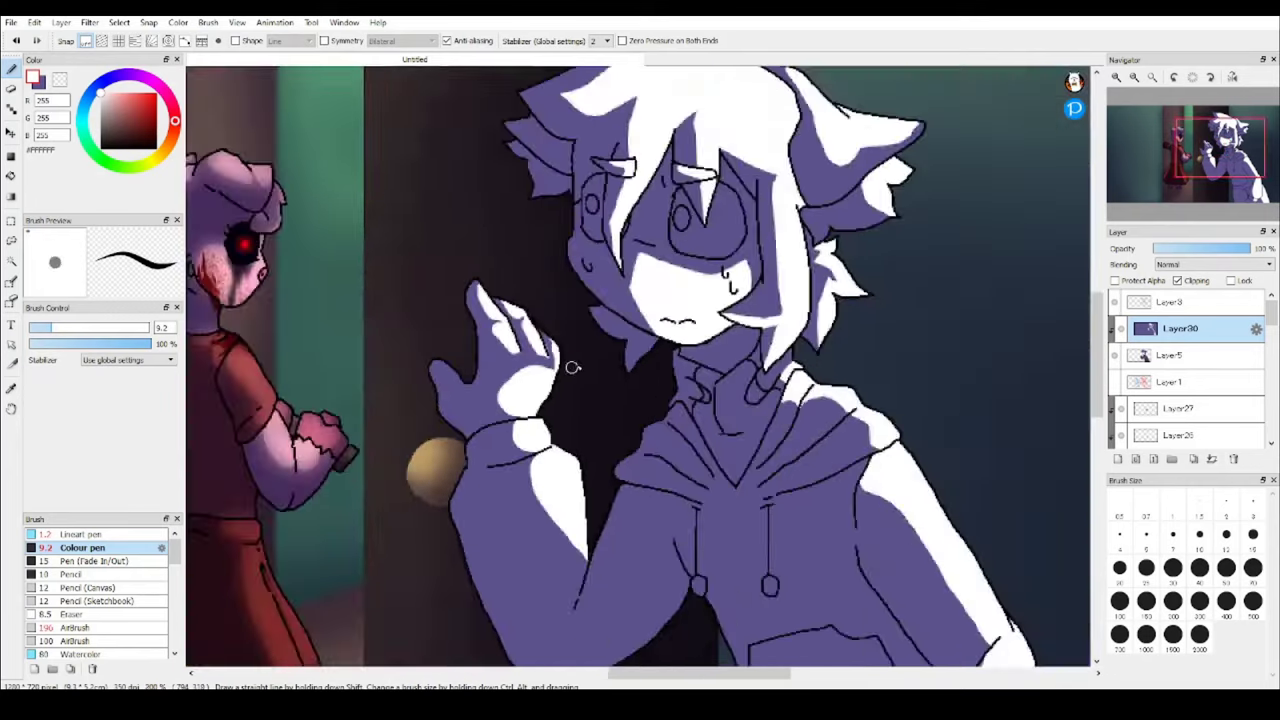
# Set the large character's purple shading layer to Multiply blending.
pyautogui.scroll(1, 571, 366)
pyautogui.click(1213, 264)
pyautogui.click(1170, 290)
pyautogui.scroll(2, 640, 330)
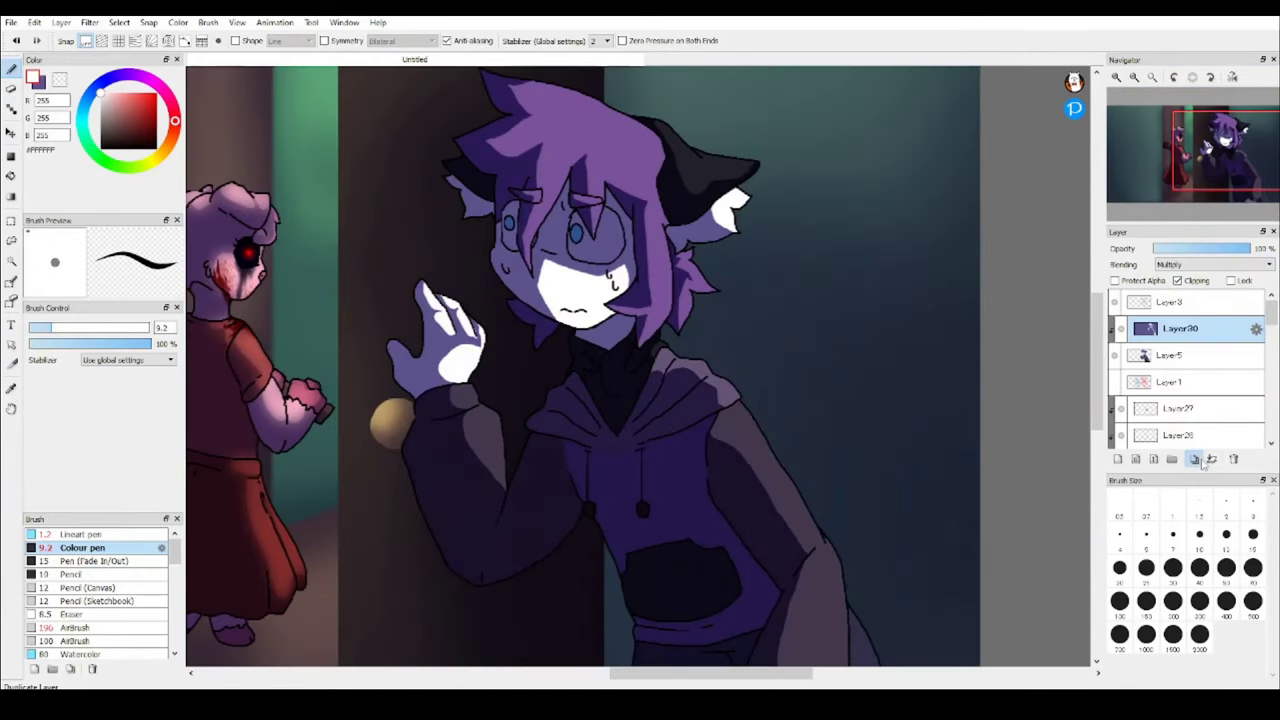
# Duplicate the large character's shading layer and apply a Gaussian Blur to the upper copy.
pyautogui.click(1193, 458)
pyautogui.click(89, 22)
pyautogui.click(130, 200)
pyautogui.click(663, 394)
pyautogui.scroll(-1, 748, 203)
pyautogui.scroll(1, 748, 203)
# Lower the large character's lower shading copy to 43% opacity and erase it from the lower part of both eyes at sizes 16 and 4.2.
pyautogui.click(1180, 355)
pyautogui.click(1191, 250)
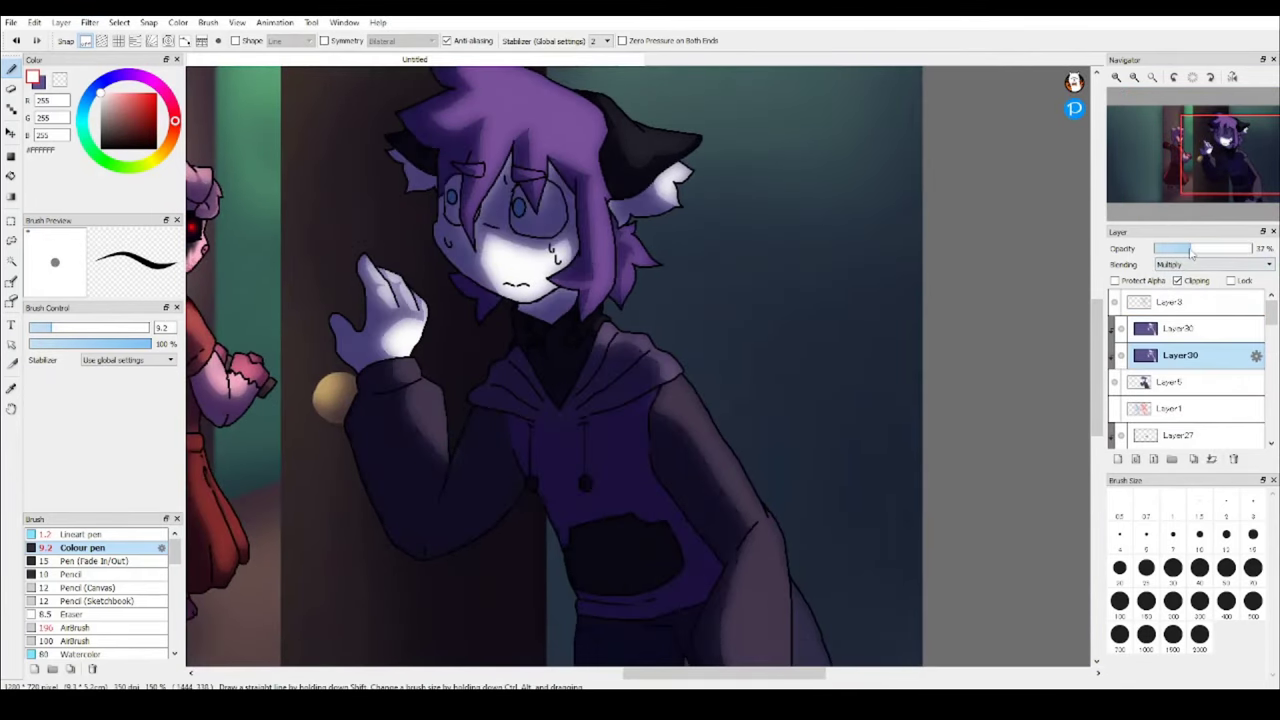
pyautogui.scroll(4, 515, 250)
pyautogui.press('e')
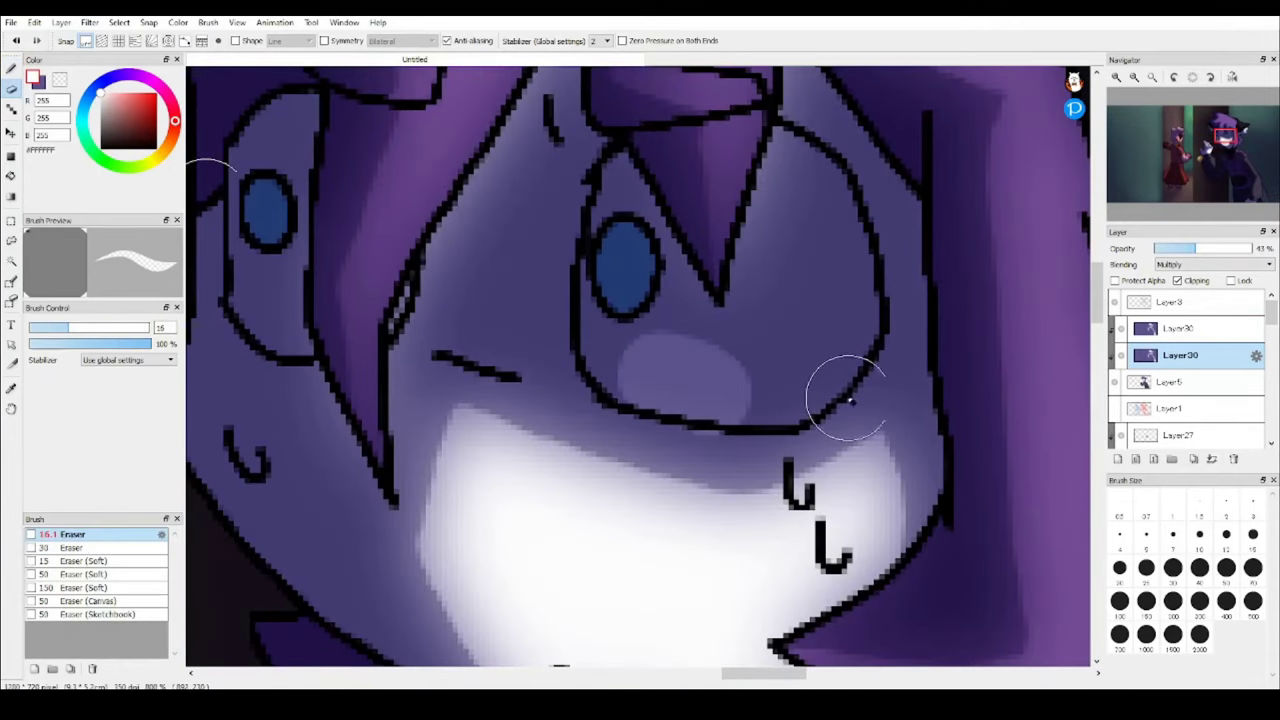
pyautogui.scroll(1, 829, 386)
pyautogui.moveTo(508, 327)
pyautogui.mouseDown()
pyautogui.moveTo(821, 283)
pyautogui.moveTo(643, 345)
pyautogui.mouseUp()
pyautogui.scroll(-3, 643, 345)
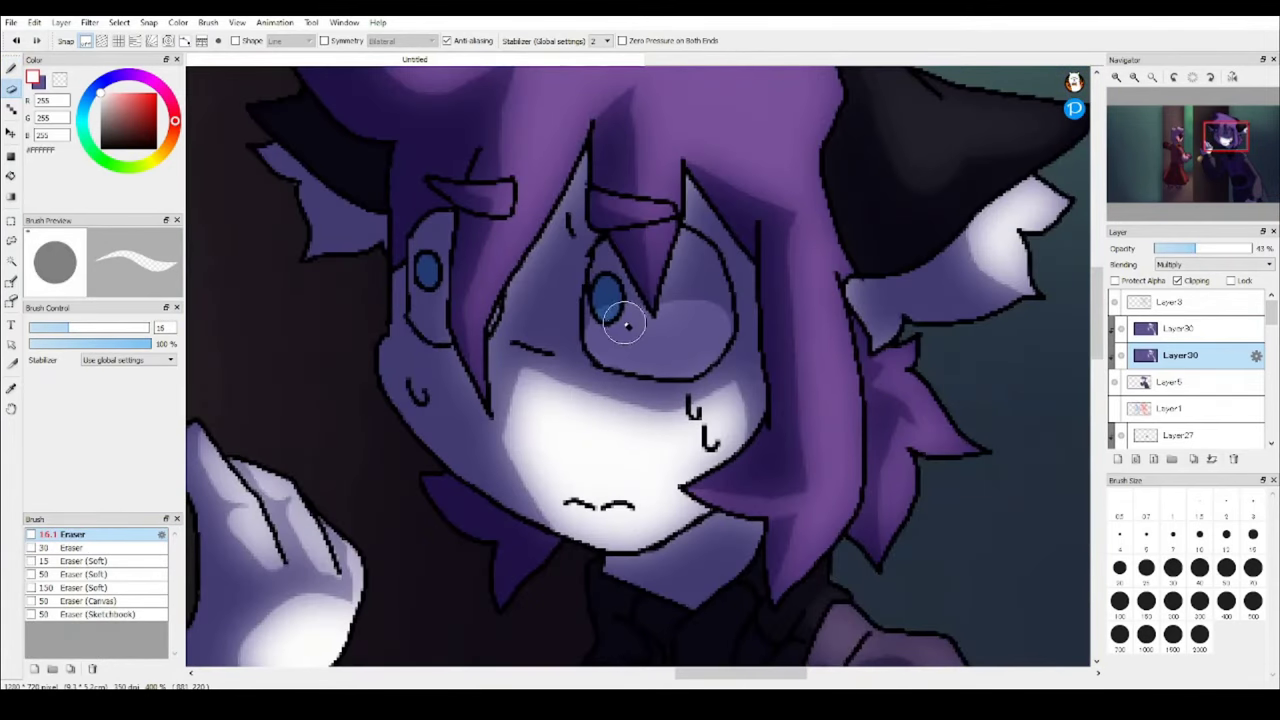
pyautogui.scroll(1, 624, 324)
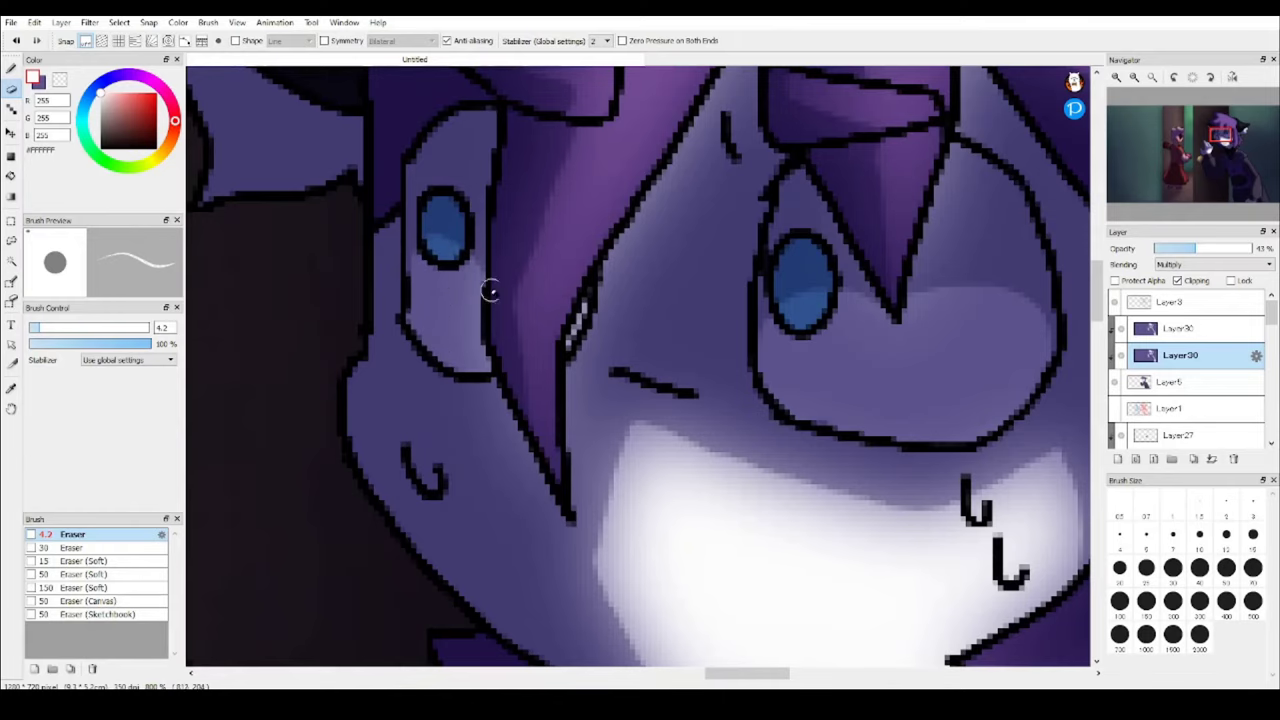
pyautogui.scroll(1, 490, 290)
pyautogui.scroll(-1, 685, 337)
pyautogui.scroll(1, 705, 316)
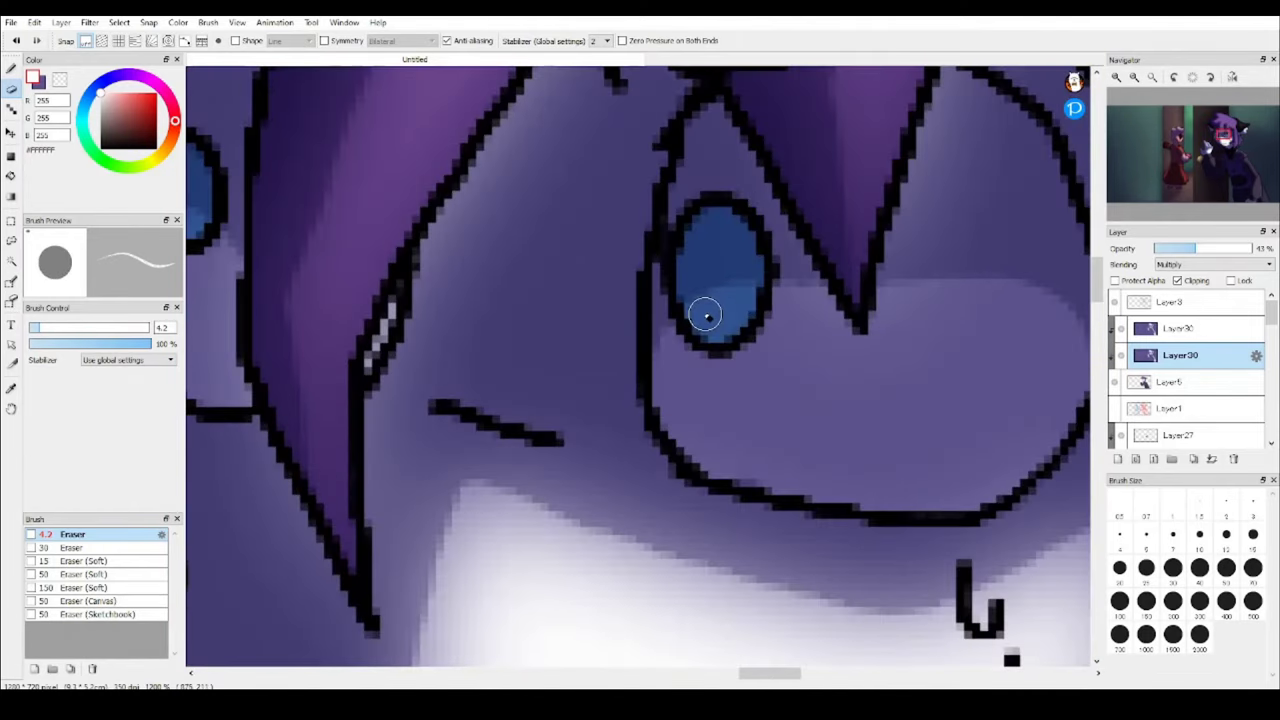
pyautogui.scroll(-1, 737, 310)
# Erase the upper shading copy from the lower part of both irises and eye whites, using eraser sizes 4.2 to 12.8.
pyautogui.hotkey('alt', ']')
pyautogui.scroll(1, 440, 300)
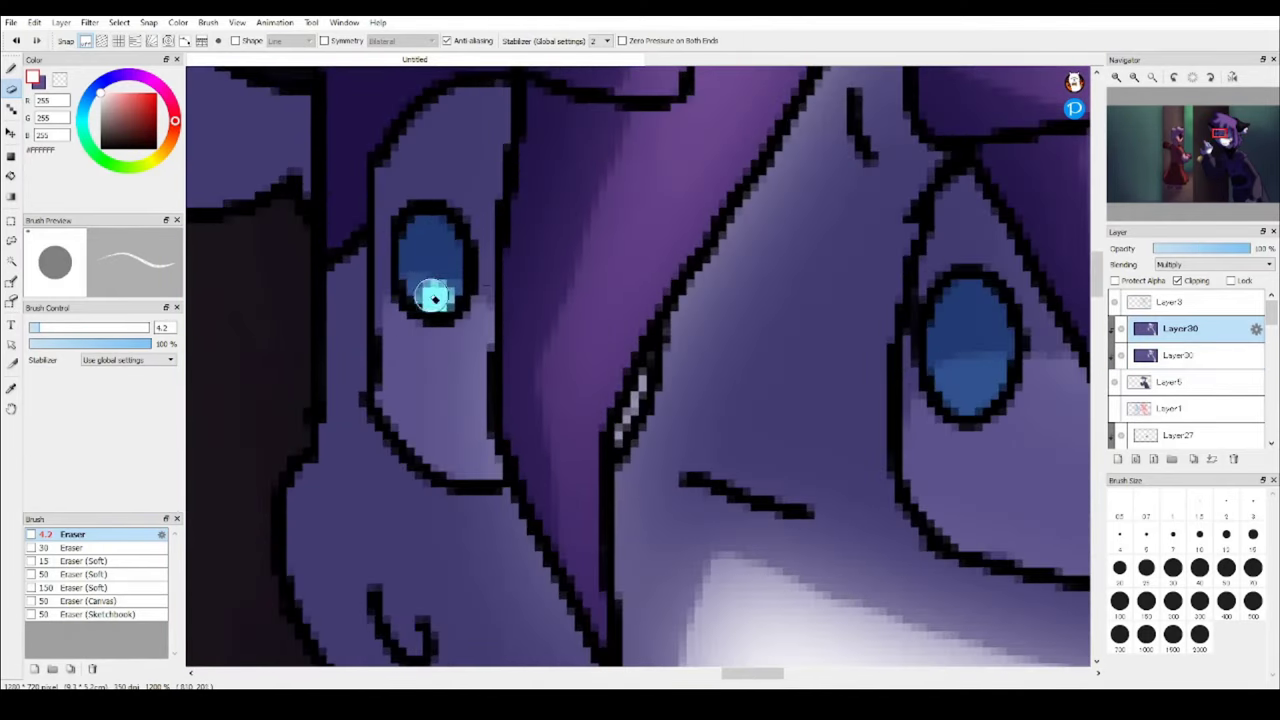
pyautogui.moveTo(465, 462)
pyautogui.mouseDown()
pyautogui.moveTo(396, 350)
pyautogui.moveTo(478, 447)
pyautogui.mouseUp()
pyautogui.scroll(-5, 420, 347)
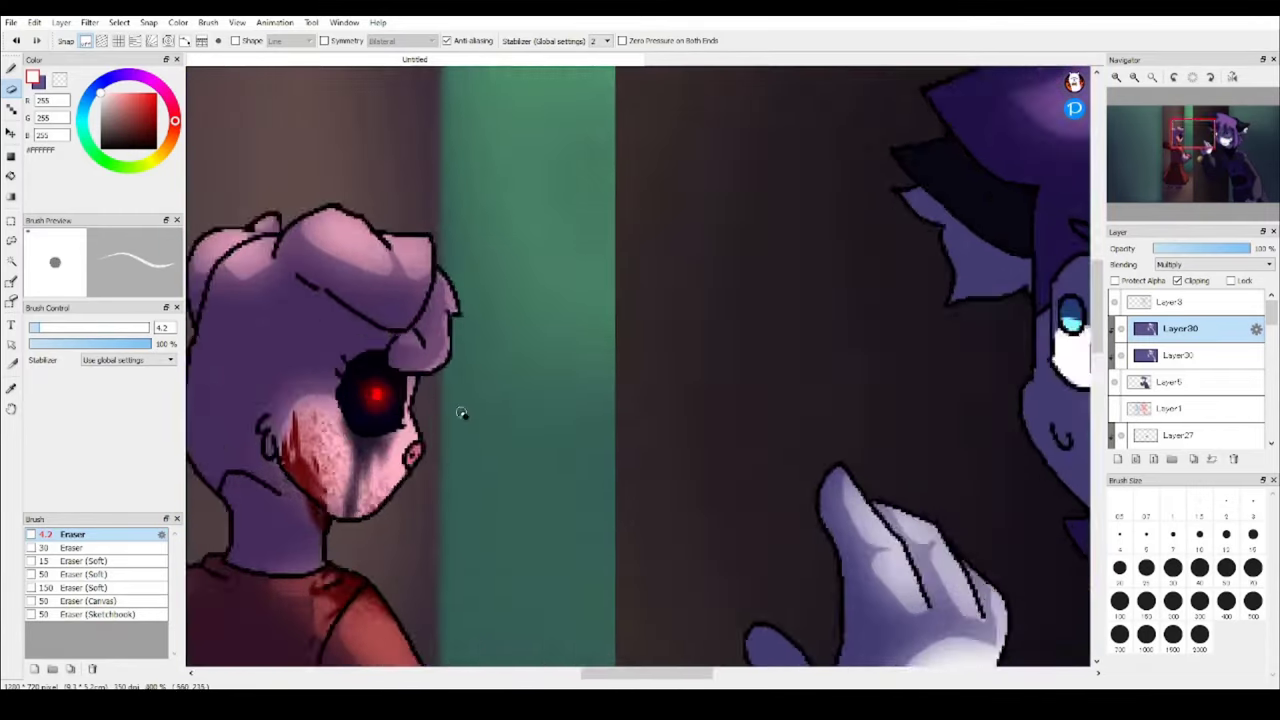
pyautogui.scroll(5, 463, 414)
pyautogui.scroll(-2, 300, 245)
pyautogui.moveTo(460, 388)
pyautogui.mouseDown()
pyautogui.moveTo(423, 408)
pyautogui.moveTo(342, 335)
pyautogui.mouseUp()
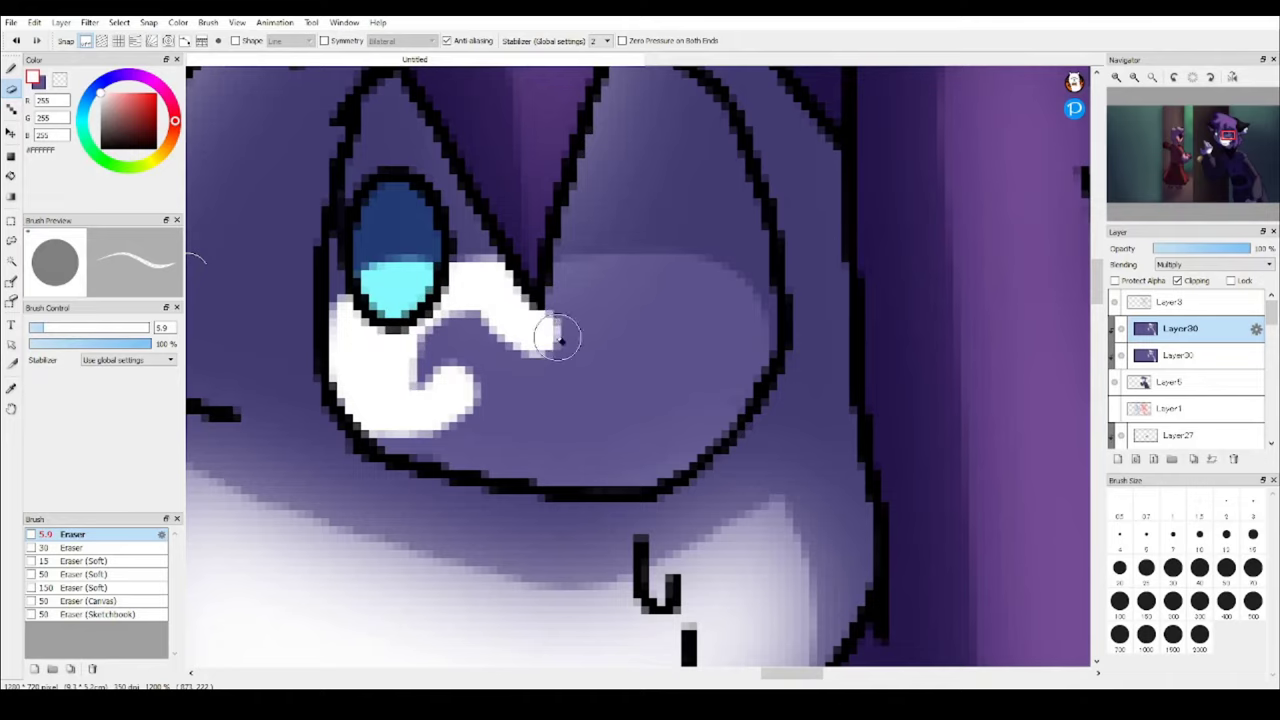
pyautogui.moveTo(557, 340)
pyautogui.mouseDown()
pyautogui.moveTo(752, 358)
pyautogui.moveTo(647, 471)
pyautogui.moveTo(394, 424)
pyautogui.mouseUp()
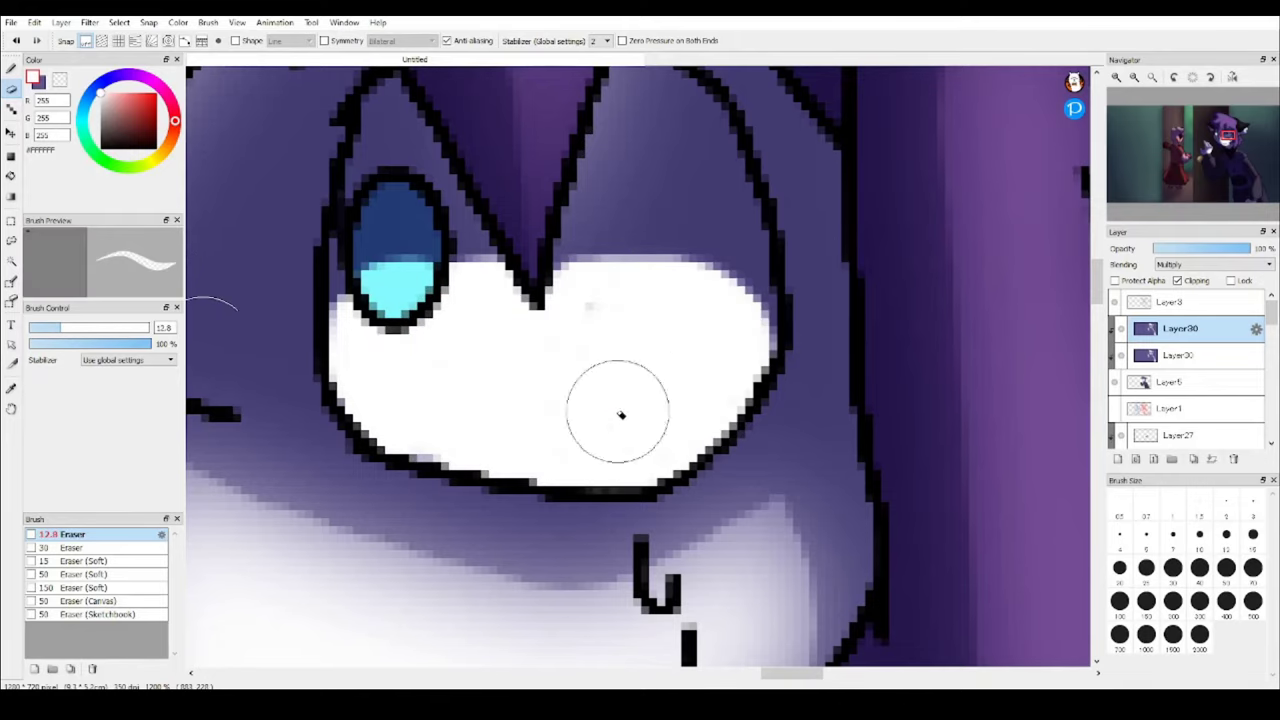
pyautogui.scroll(-5, 620, 415)
pyautogui.scroll(3, 870, 241)
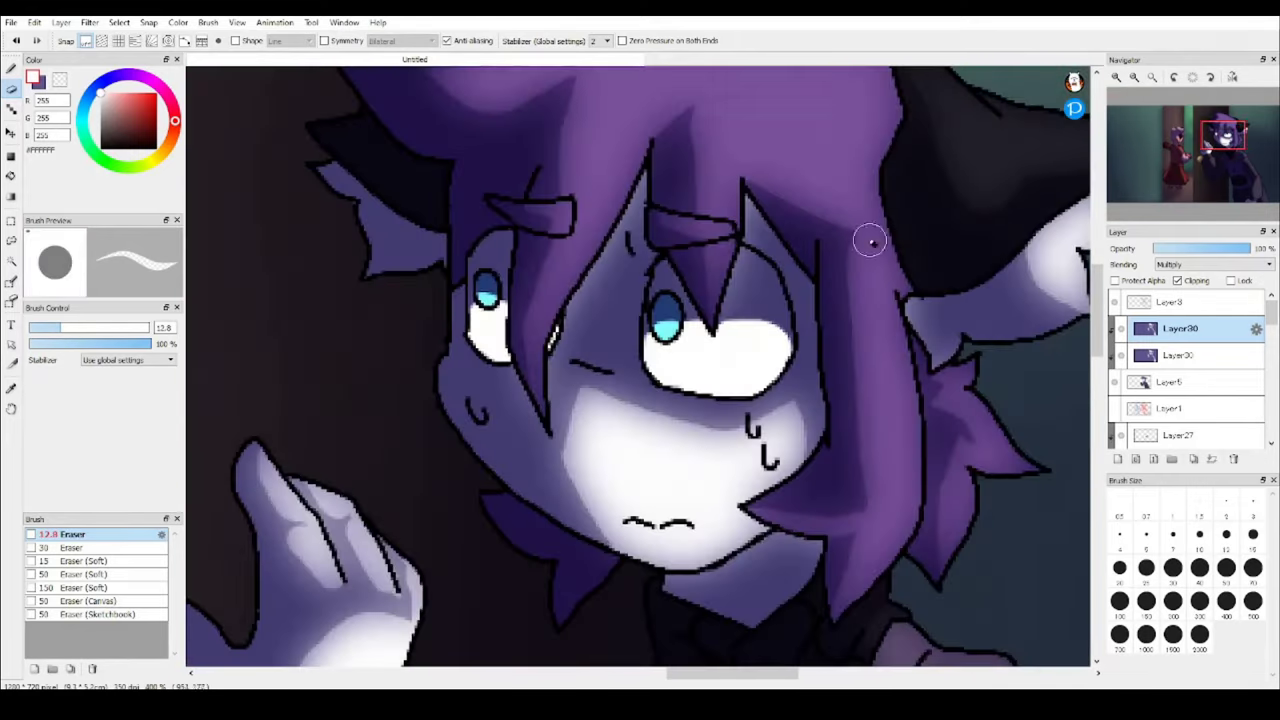
# Airbrush soft purple (94, 85, 143) over the upper part of the erased eye whites at size 20.5.
pyautogui.press('b')
pyautogui.scroll(2, 700, 363)
pyautogui.keyDown('alt'); pyautogui.click(700, 363); pyautogui.keyUp('alt')
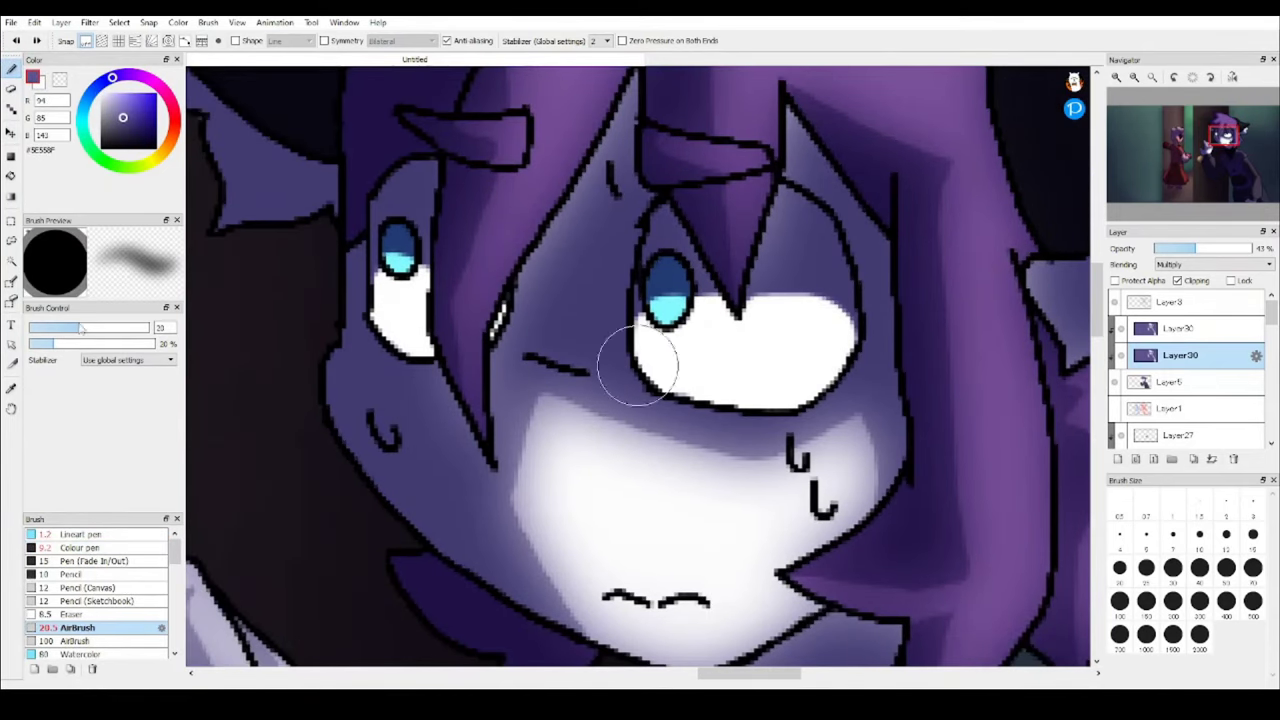
pyautogui.scroll(-4, 608, 305)
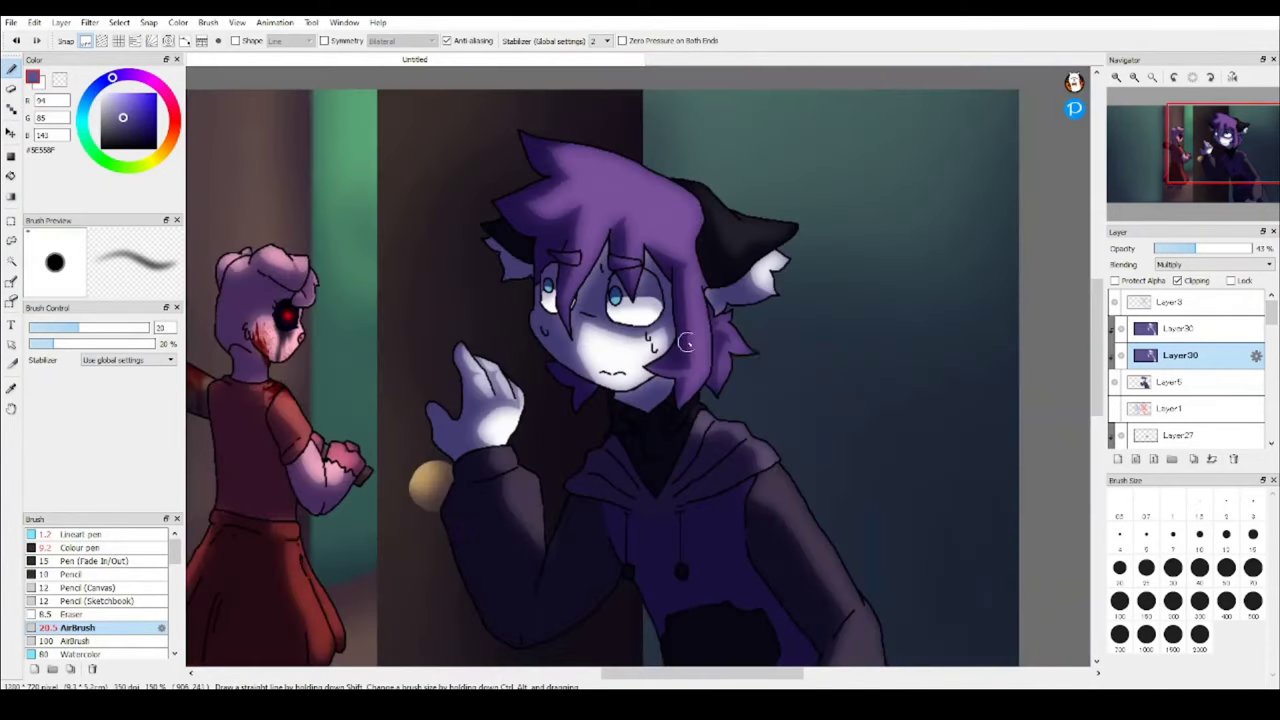
pyautogui.scroll(3, 722, 362)
pyautogui.hotkey('ctrl', 'alt', '0')
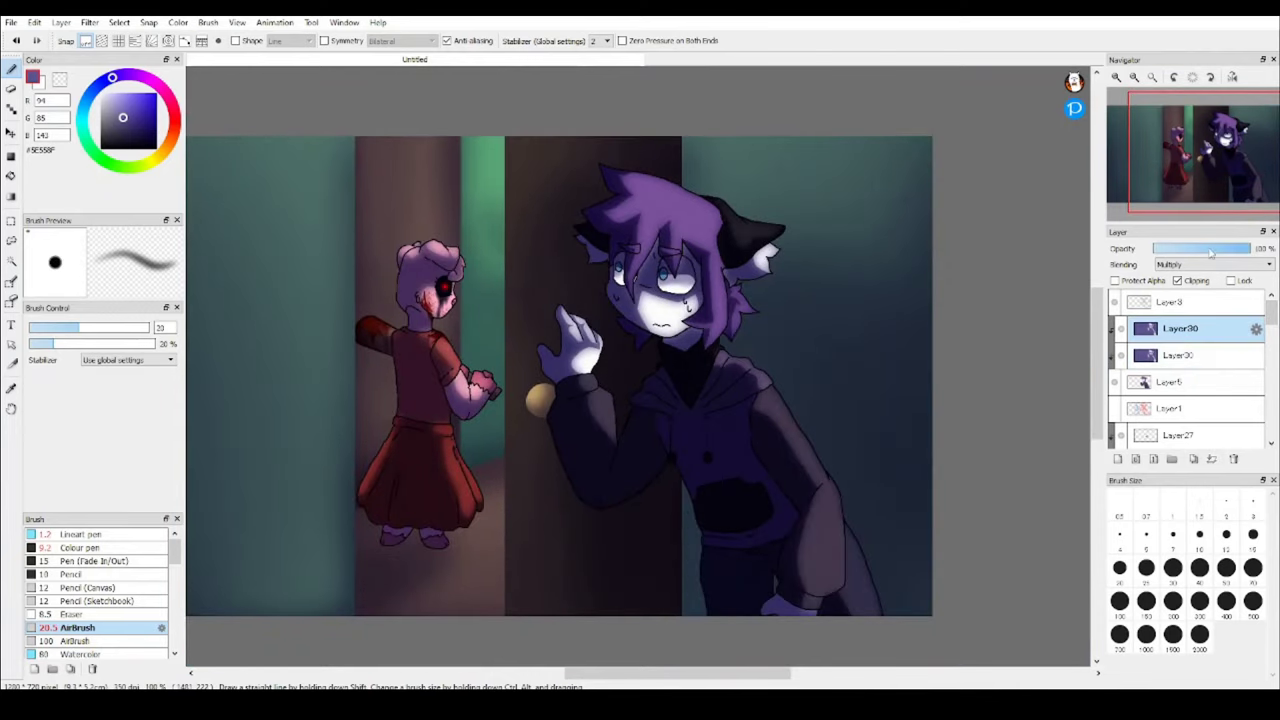
# Add a layer above the line art and dot a white highlight in the middle of each iris with the 1.2 Lineart pen.
pyautogui.scroll(3, 640, 280)
pyautogui.hotkey('ctrl', 'shift', 'n')
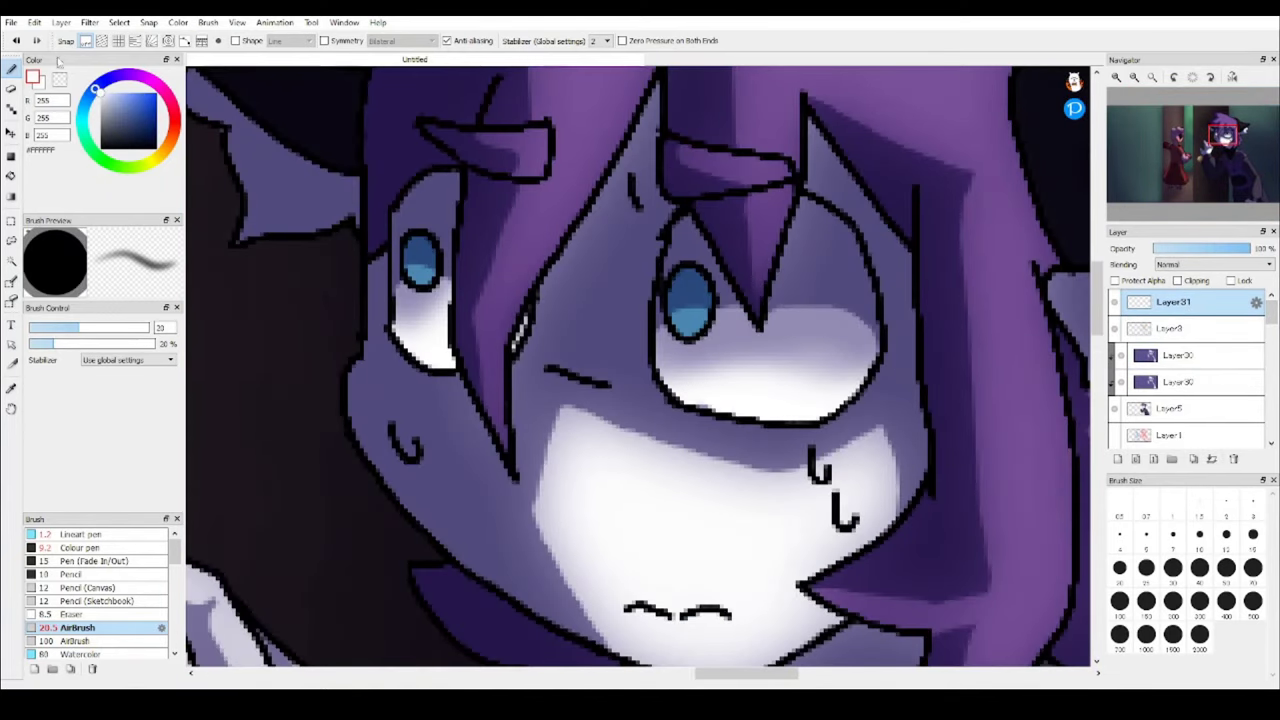
pyautogui.press('v')
pyautogui.scroll(3, 461, 254)
pyautogui.keyDown('alt'); pyautogui.click(461, 254); pyautogui.keyUp('alt')
pyautogui.moveTo(461, 254); pyautogui.dragTo(751, 317)
pyautogui.scroll(-3, 751, 317)
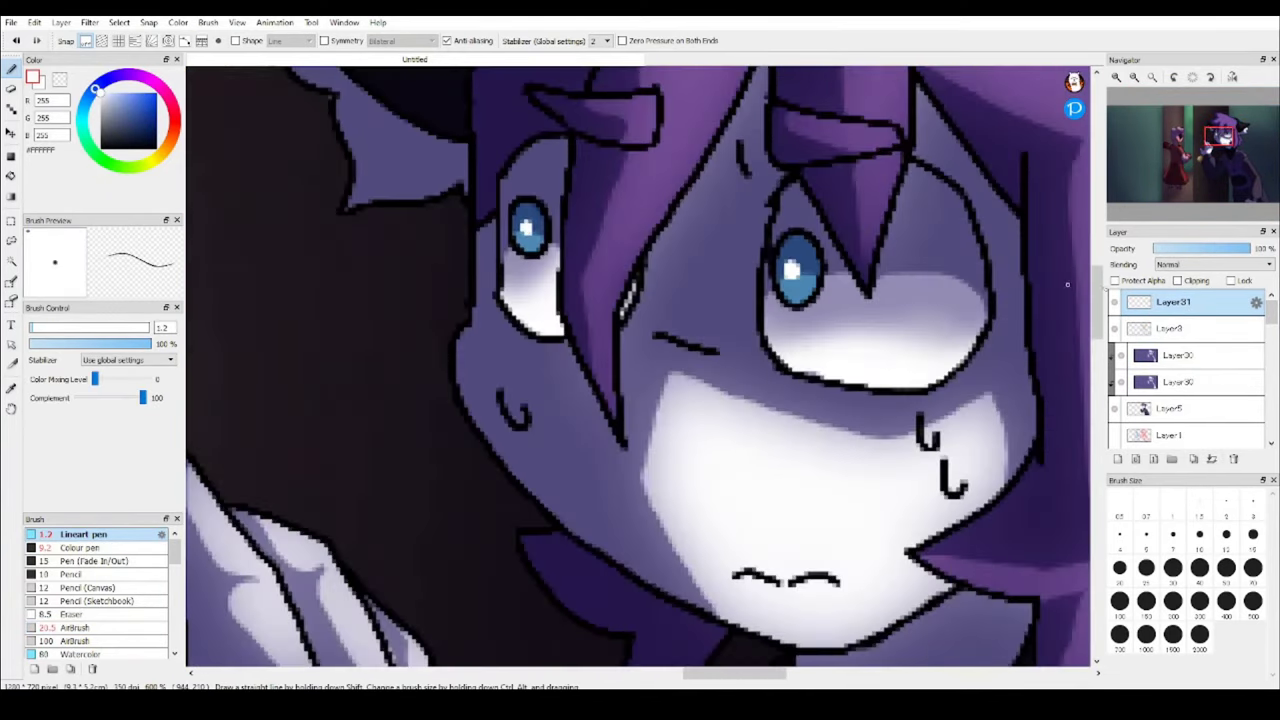
# Set the iris highlight layer to Overlay blending.
pyautogui.click(1212, 264)
pyautogui.click(1170, 316)
pyautogui.scroll(3, 814, 286)
pyautogui.scroll(-5, 814, 286)
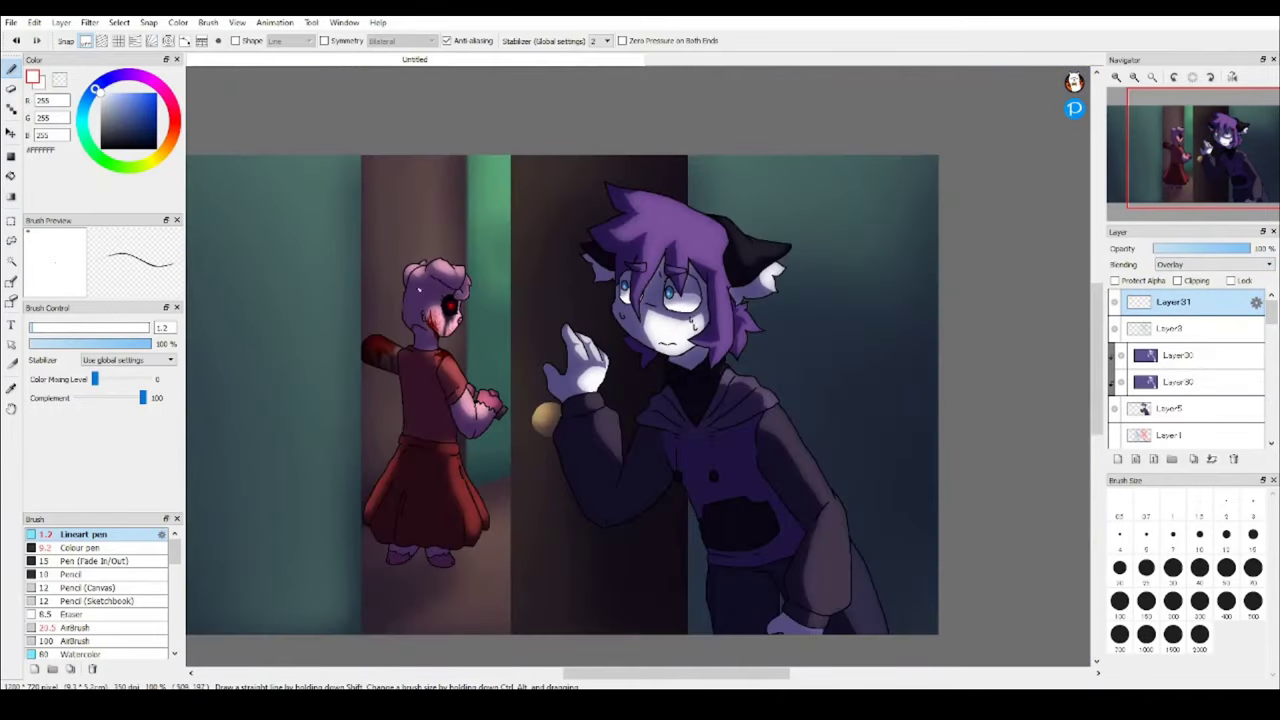
# Add another layer and paint a white glint on each iris's upper outer edge, with a tiny dot beneath it.
pyautogui.scroll(4, 760, 245)
pyautogui.hotkey('ctrl', 'shift', 'n')
pyautogui.scroll(-3, 760, 245)
pyautogui.scroll(3, 466, 225)
pyautogui.click(466, 225)
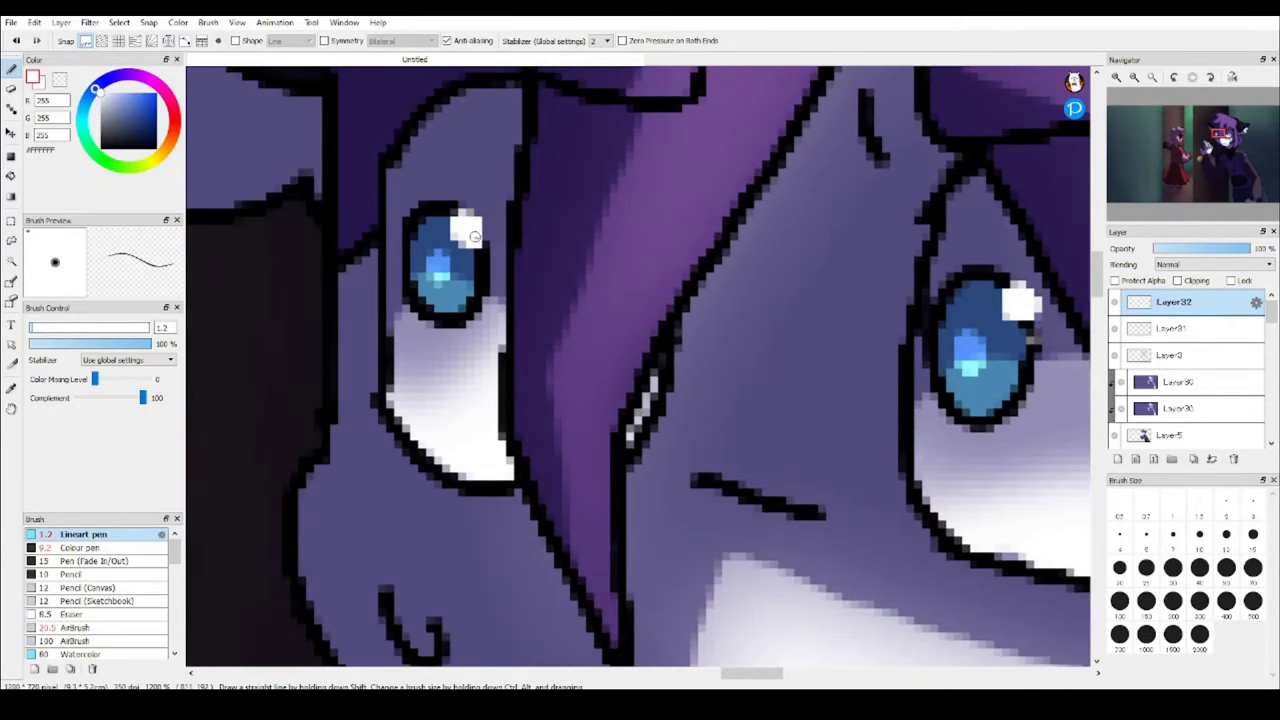
pyautogui.click(481, 257)
pyautogui.scroll(2, 795, 283)
pyautogui.scroll(3, 795, 283)
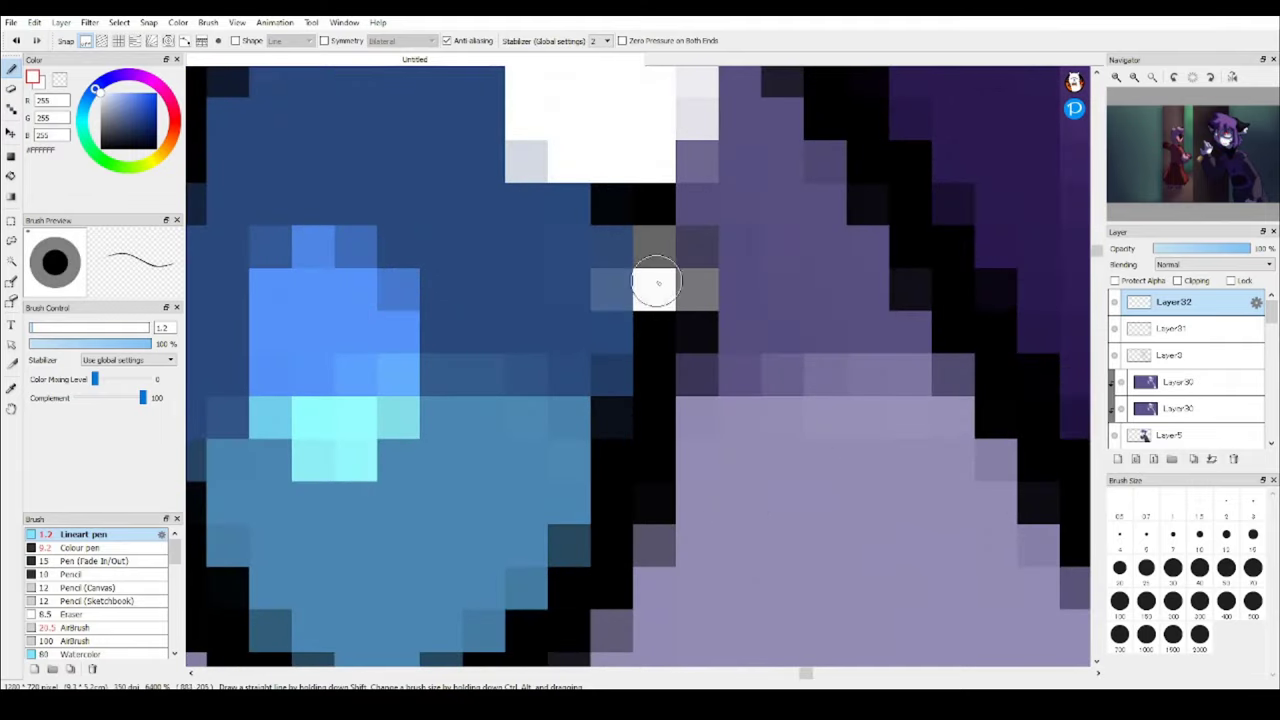
pyautogui.scroll(-5, 651, 286)
pyautogui.scroll(3, 745, 322)
pyautogui.scroll(-5, 745, 322)
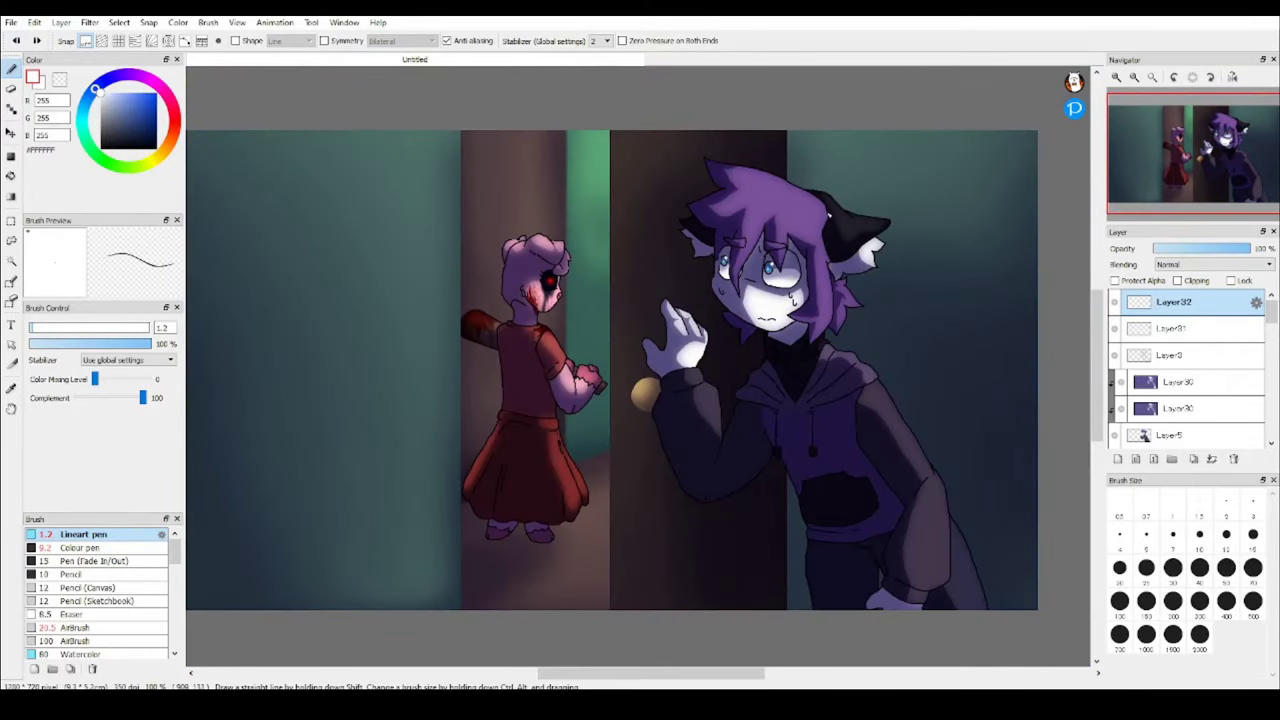
# Airbrush a blue tint (56, 101, 219) over the forehead and nose at size 88, within a selection of the face.
pyautogui.scroll(2, 700, 330)
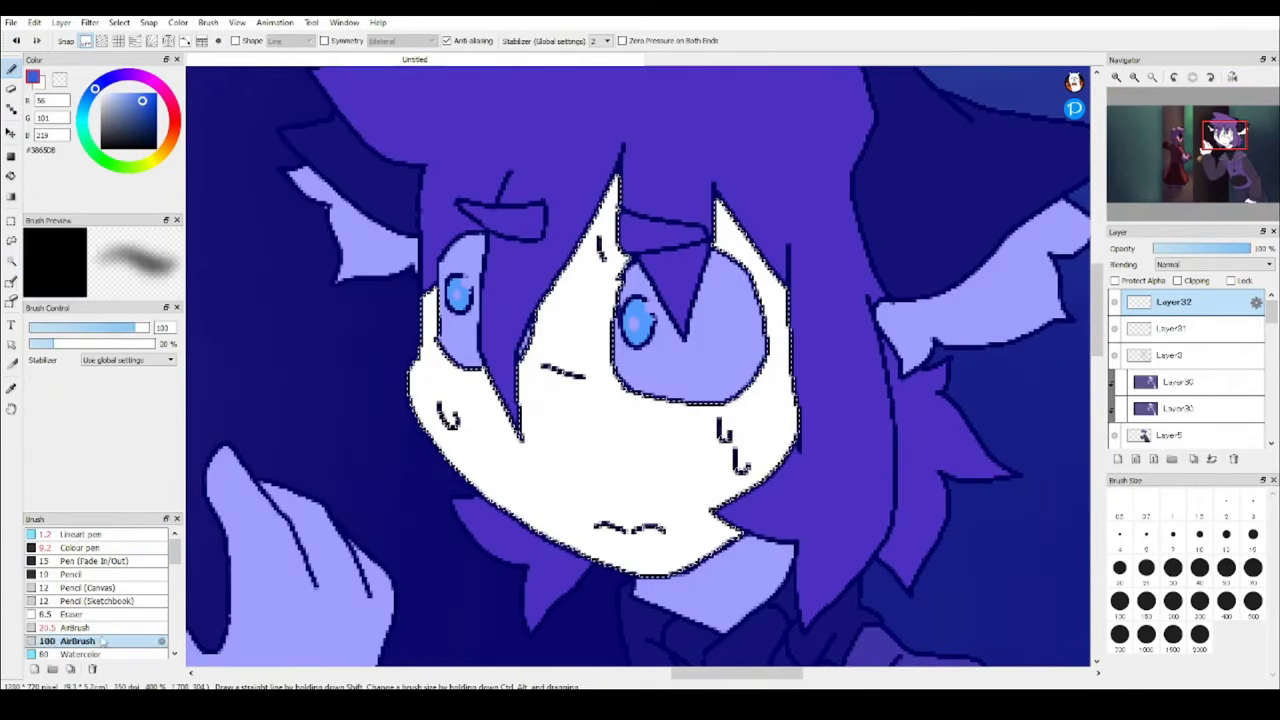
pyautogui.click(77, 627)
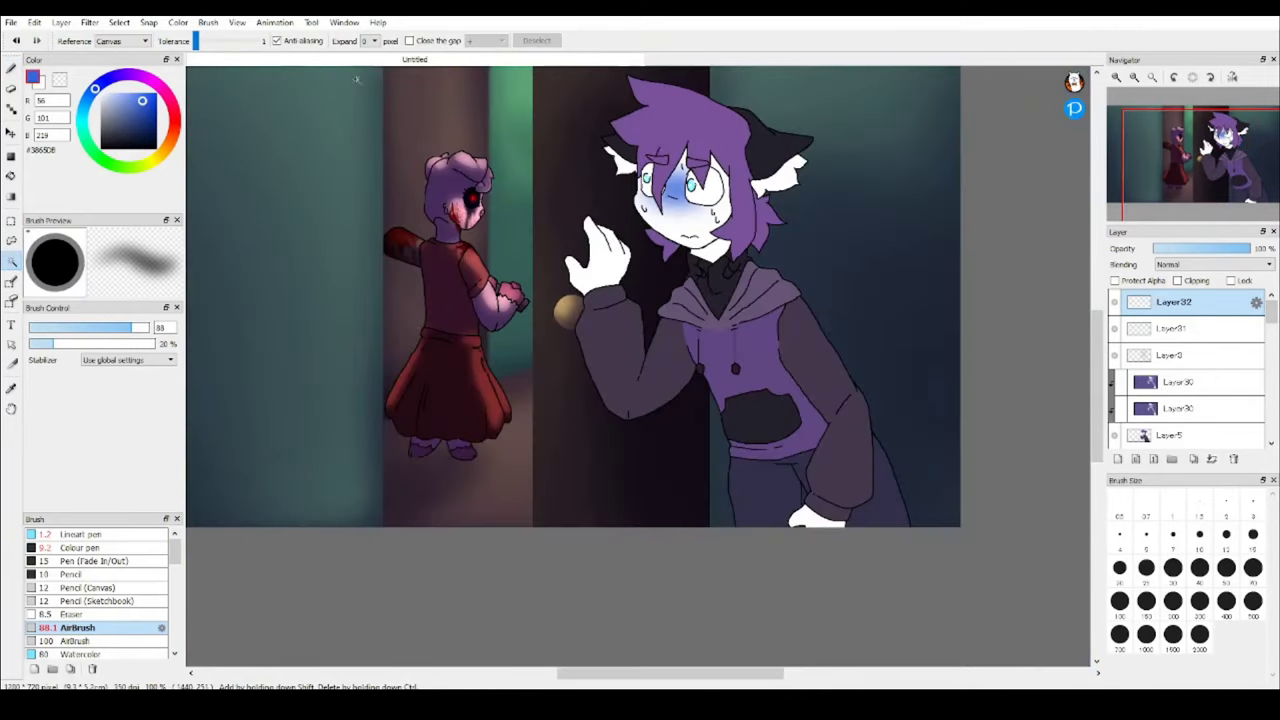
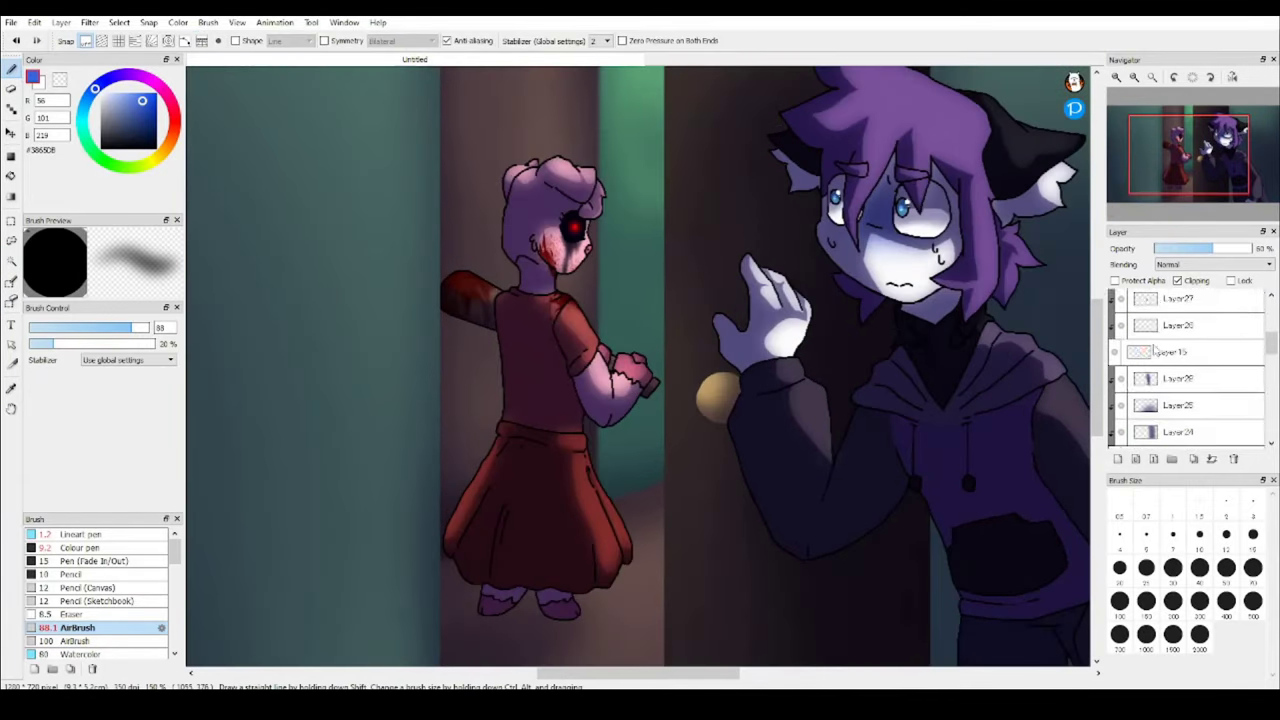
# Apply a Gaussian Blur to the small background character's line art and to its colour layers.
pyautogui.click(89, 22)
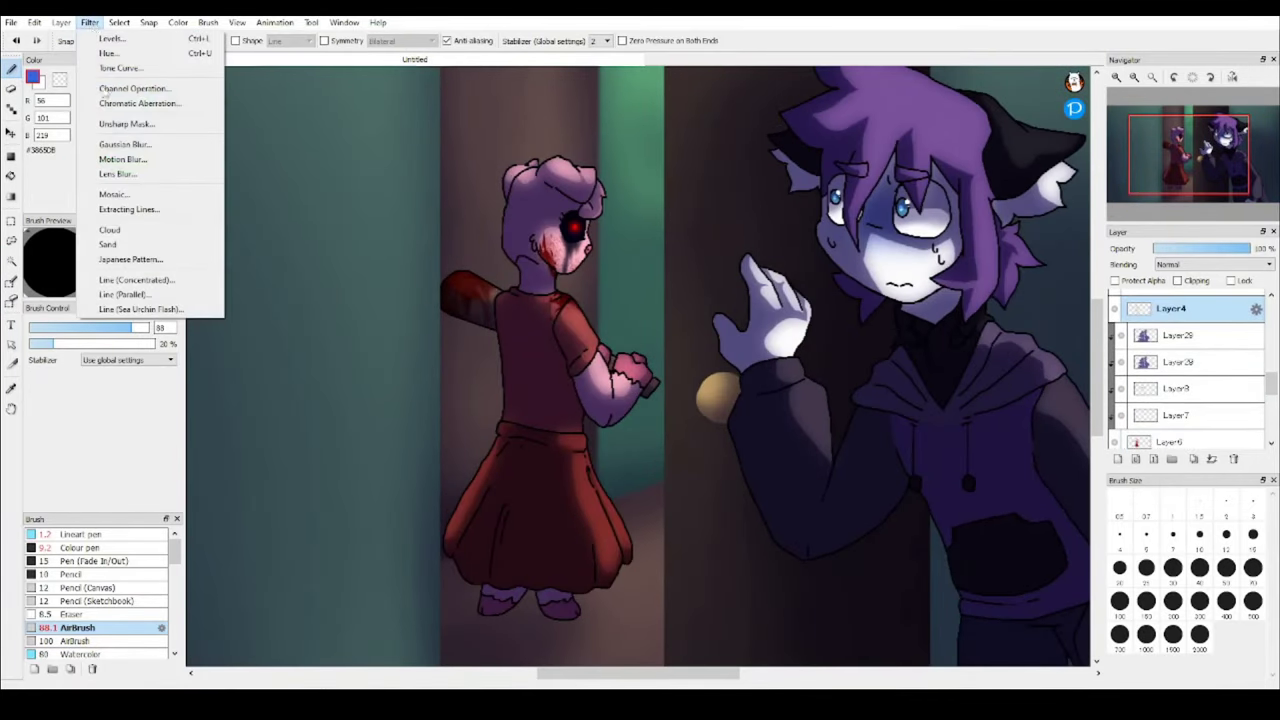
pyautogui.click(125, 144)
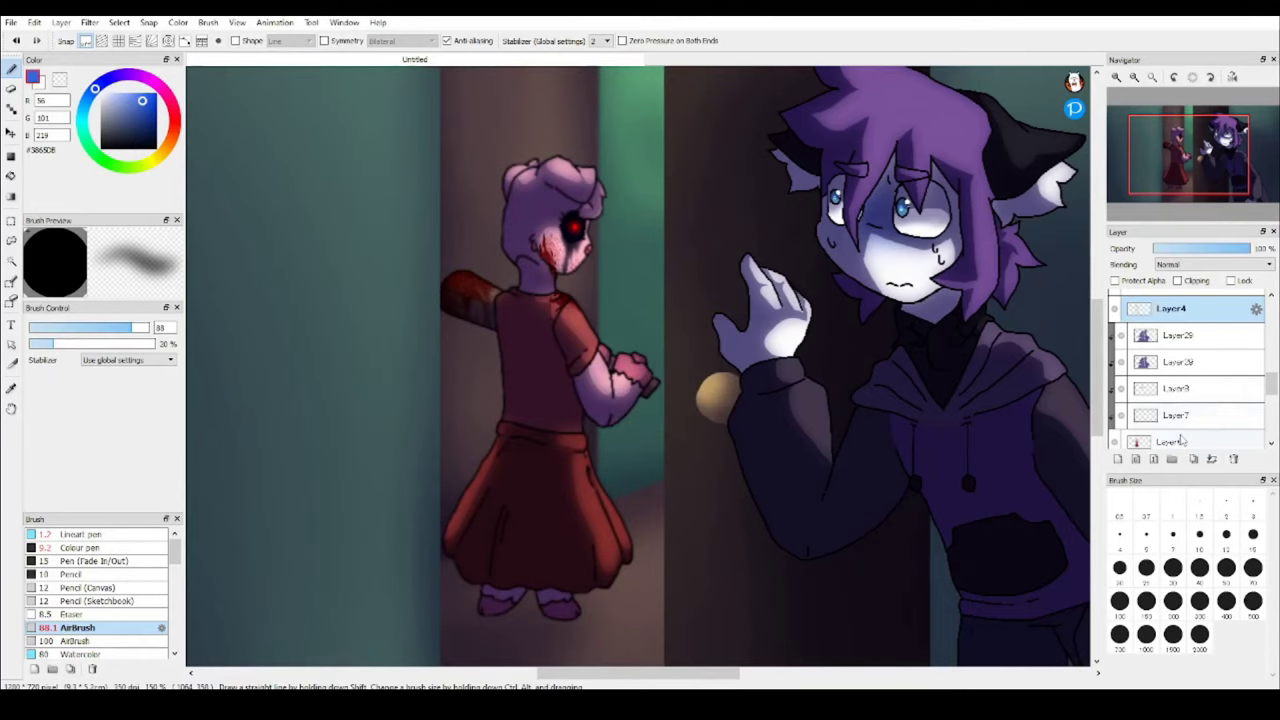
pyautogui.click(89, 22)
pyautogui.click(125, 144)
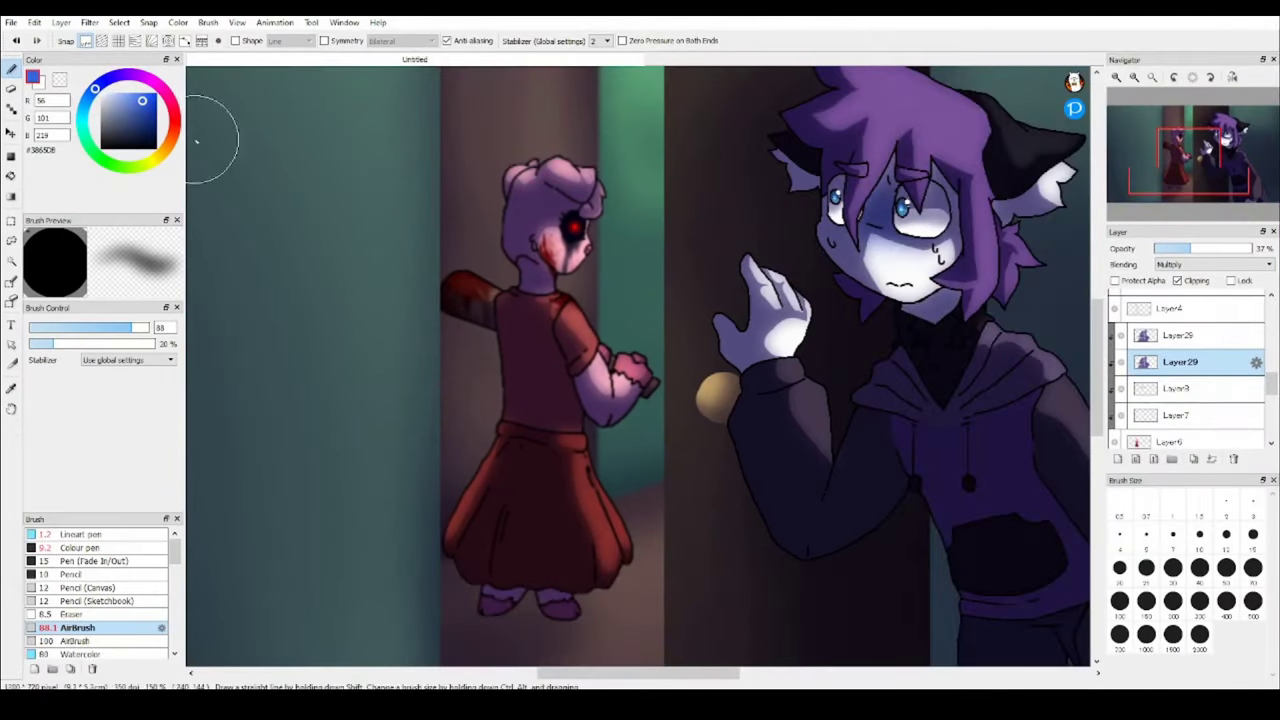
# Add a layer above the small character and airbrush purple over its legs and the floor, using Multiply at 72% opacity.
pyautogui.click(61, 22)
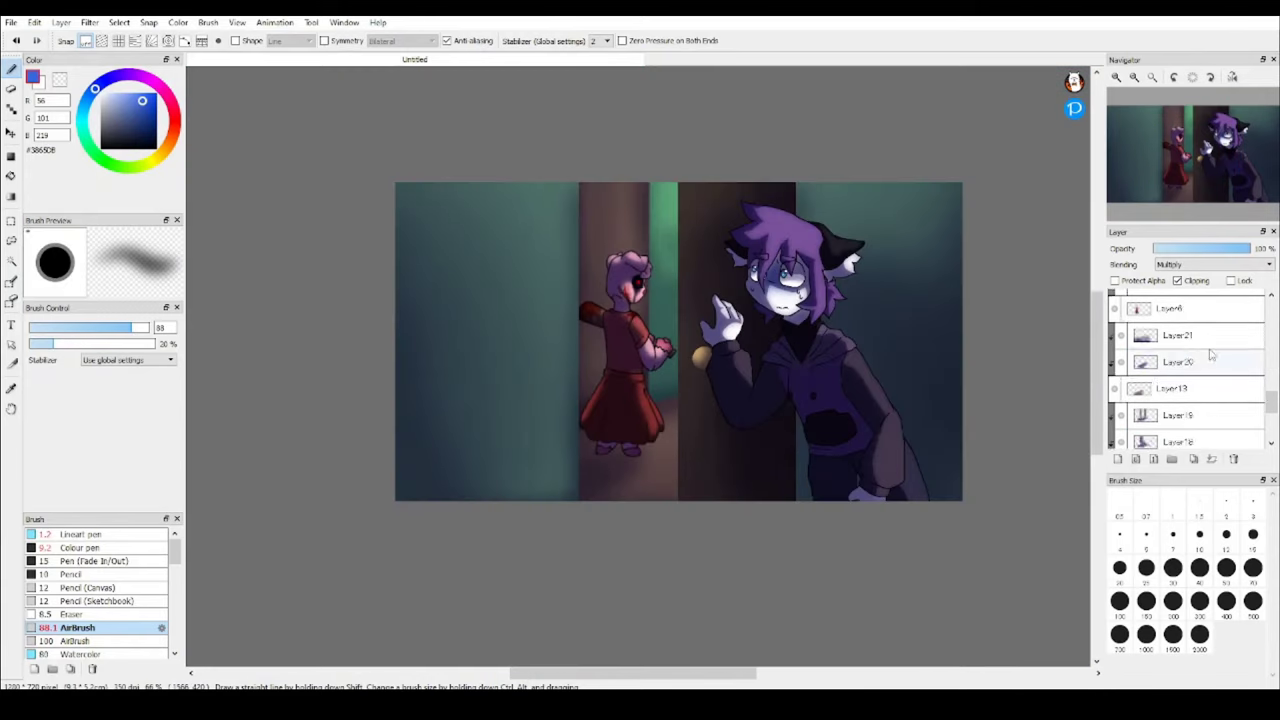
pyautogui.scroll(2, 1110, 365)
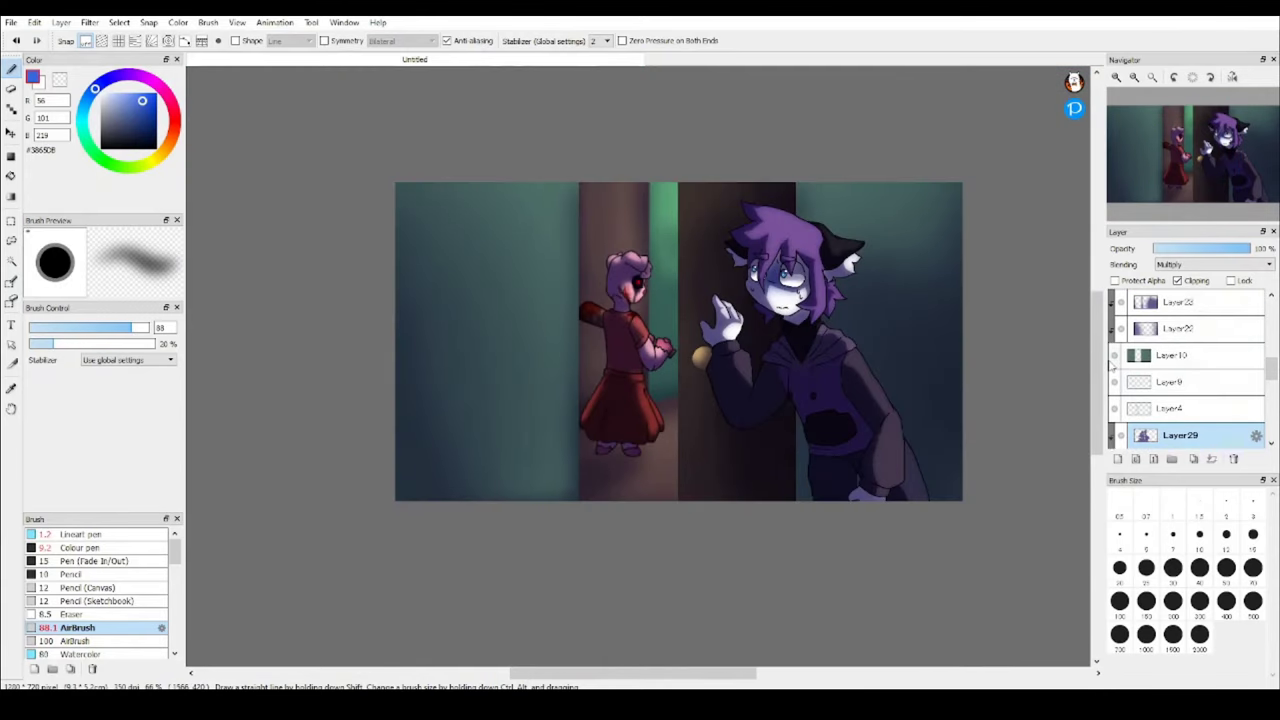
pyautogui.click(61, 22)
pyautogui.click(80, 31)
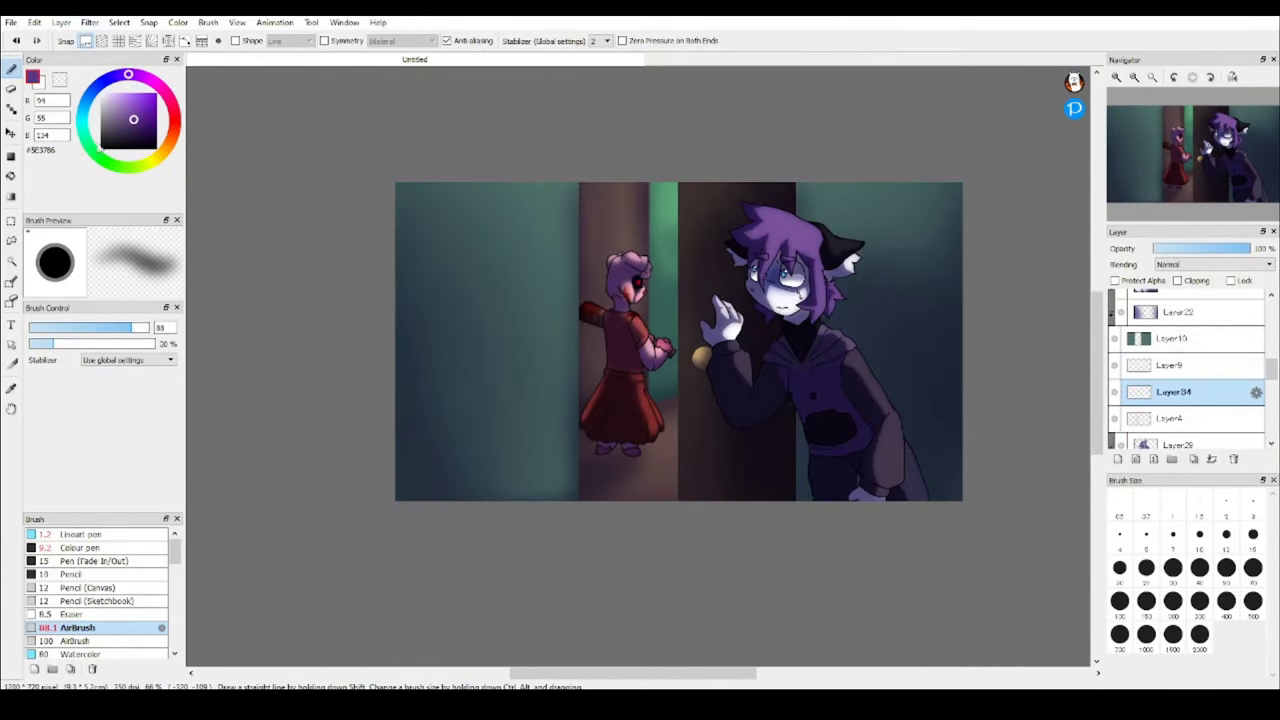
pyautogui.moveTo(620, 470); pyautogui.dragTo(456, 457)
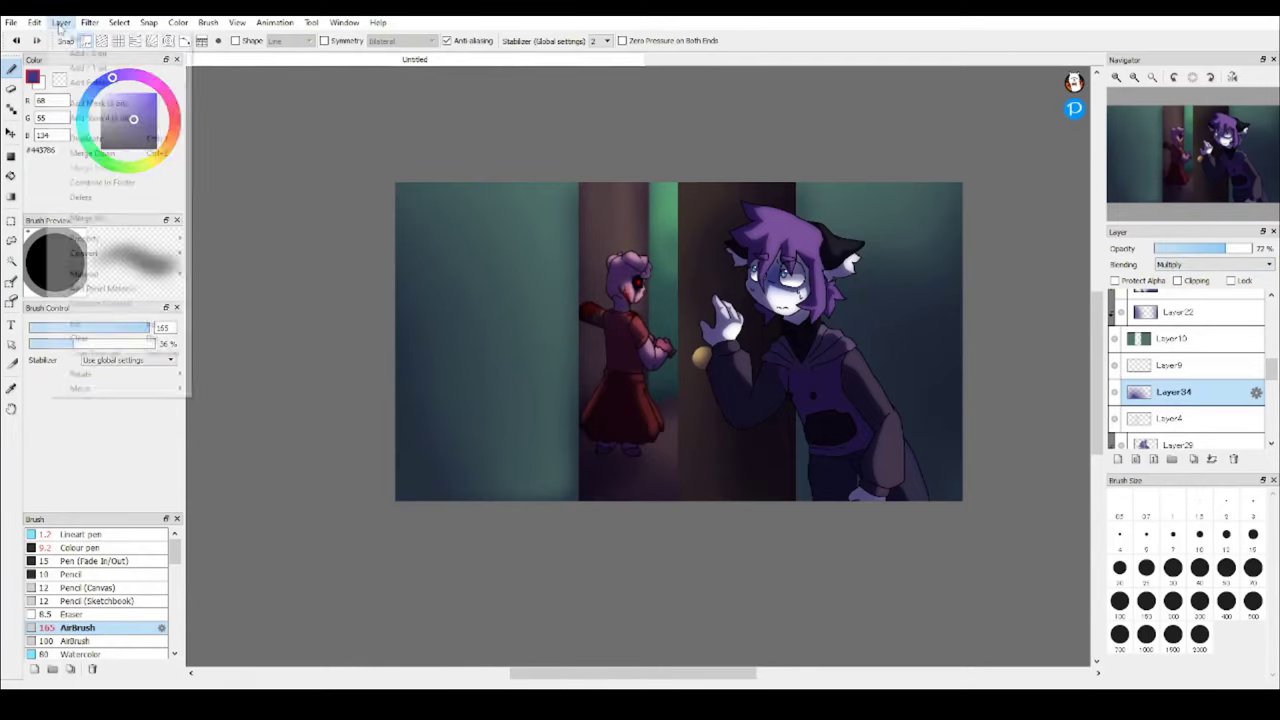
# Add a second Multiply layer, airbrush purple (68, 55, 134) over the small character and hallway at size 393, and lower it to 48% opacity.
pyautogui.click(1135, 458)
pyautogui.click(1213, 264)
pyautogui.moveTo(615, 300)
pyautogui.mouseDown()
pyautogui.moveTo(574, 507)
pyautogui.moveTo(697, 421)
pyautogui.mouseUp()
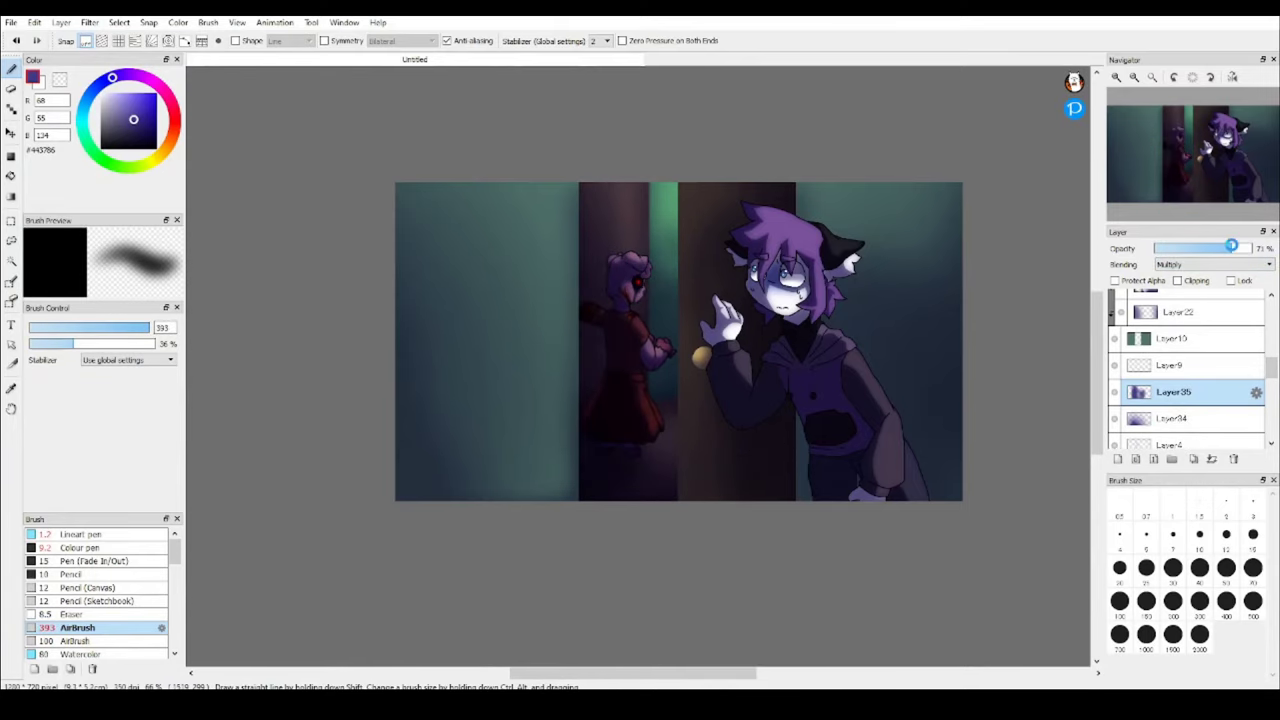
pyautogui.moveTo(700, 214); pyautogui.dragTo(720, 230)
pyautogui.scroll(2, 680, 340)
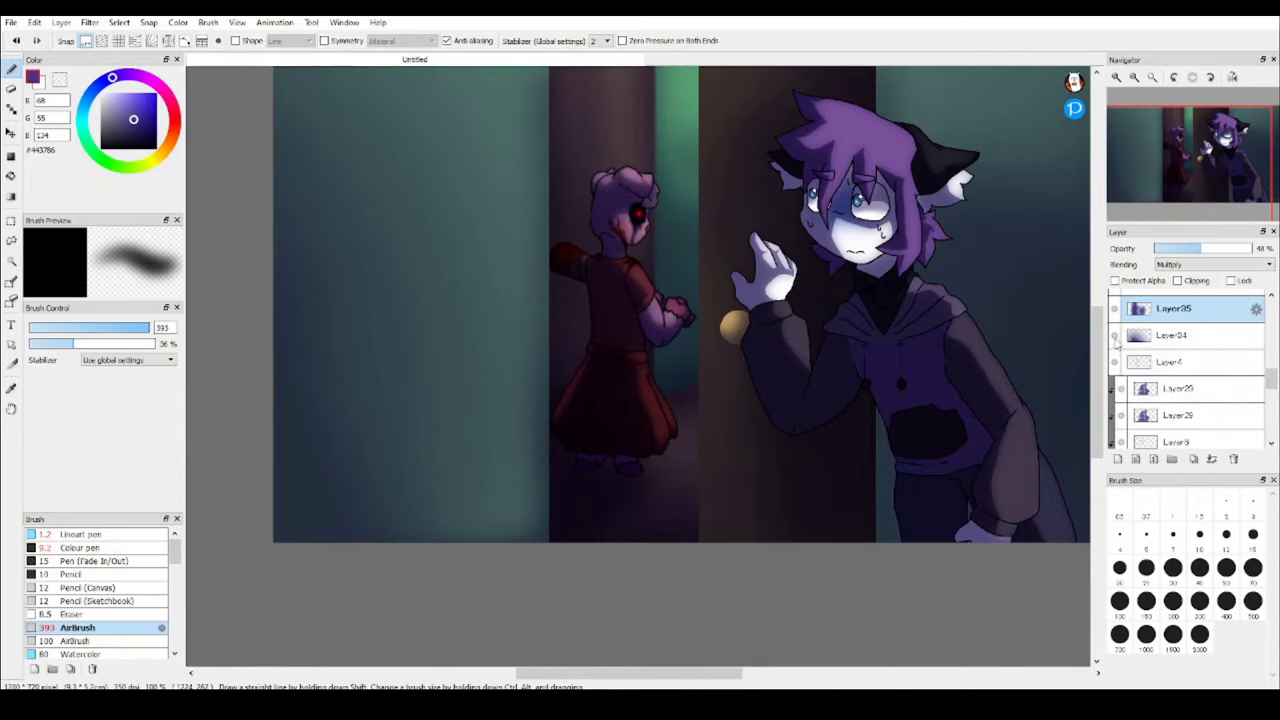
# Apply a filter to Layer9, directly above the purple shadow layers, and check the small character up close.
pyautogui.click(1170, 332)
pyautogui.click(89, 22)
pyautogui.click(670, 392)
pyautogui.scroll(4, 650, 195)
pyautogui.scroll(-5, 700, 343)
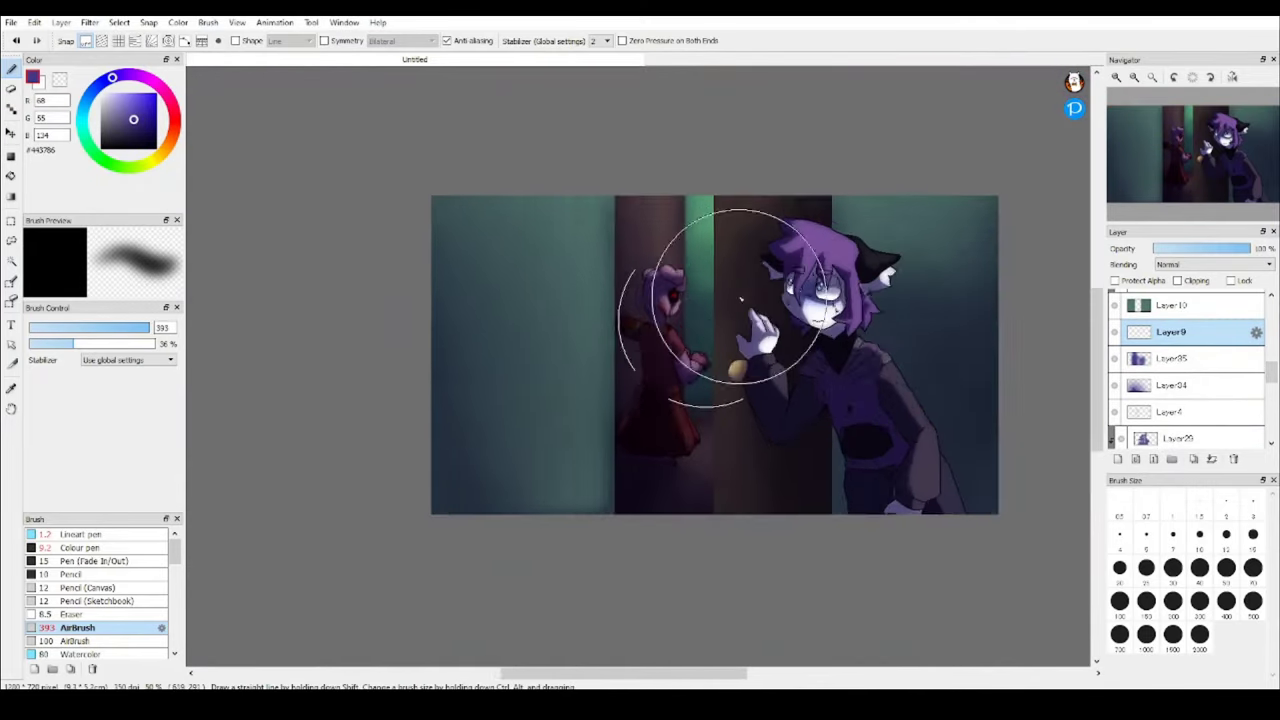
pyautogui.scroll(2, 815, 340)
pyautogui.scroll(-3, 817, 338)
pyautogui.scroll(6, 706, 186)
pyautogui.scroll(-6, 840, 291)
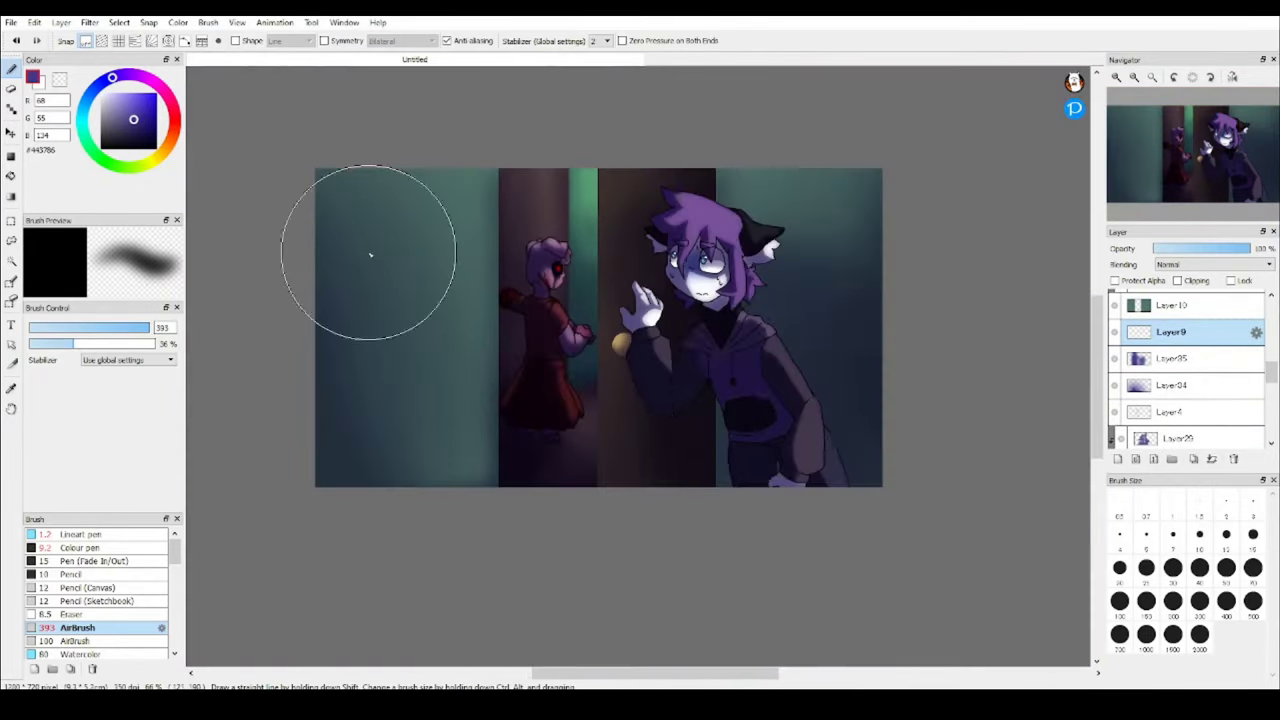
# Add a layer at the top of the stack and airbrush a purple vignette (68, 55, 134) around the picture's edges with a huge brush.
pyautogui.scroll(-3, 1272, 340)
pyautogui.scroll(5, 1190, 370)
pyautogui.click(1175, 302)
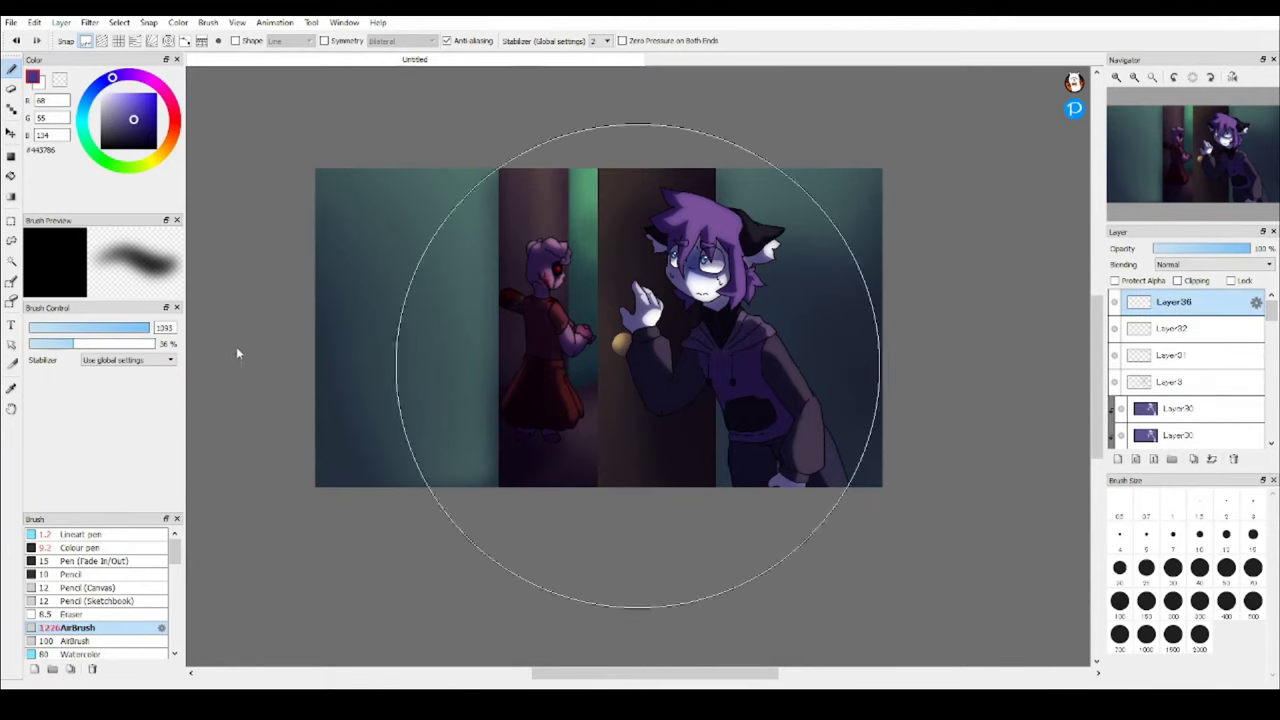
pyautogui.moveTo(820, 260)
pyautogui.mouseDown()
pyautogui.moveTo(708, 570)
pyautogui.moveTo(357, 508)
pyautogui.mouseUp()
# Set the vignette layer to Multiply blending and lower its opacity to about 59%.
pyautogui.click(1212, 264)
pyautogui.click(1200, 290)
pyautogui.moveTo(1248, 248); pyautogui.dragTo(1210, 247)
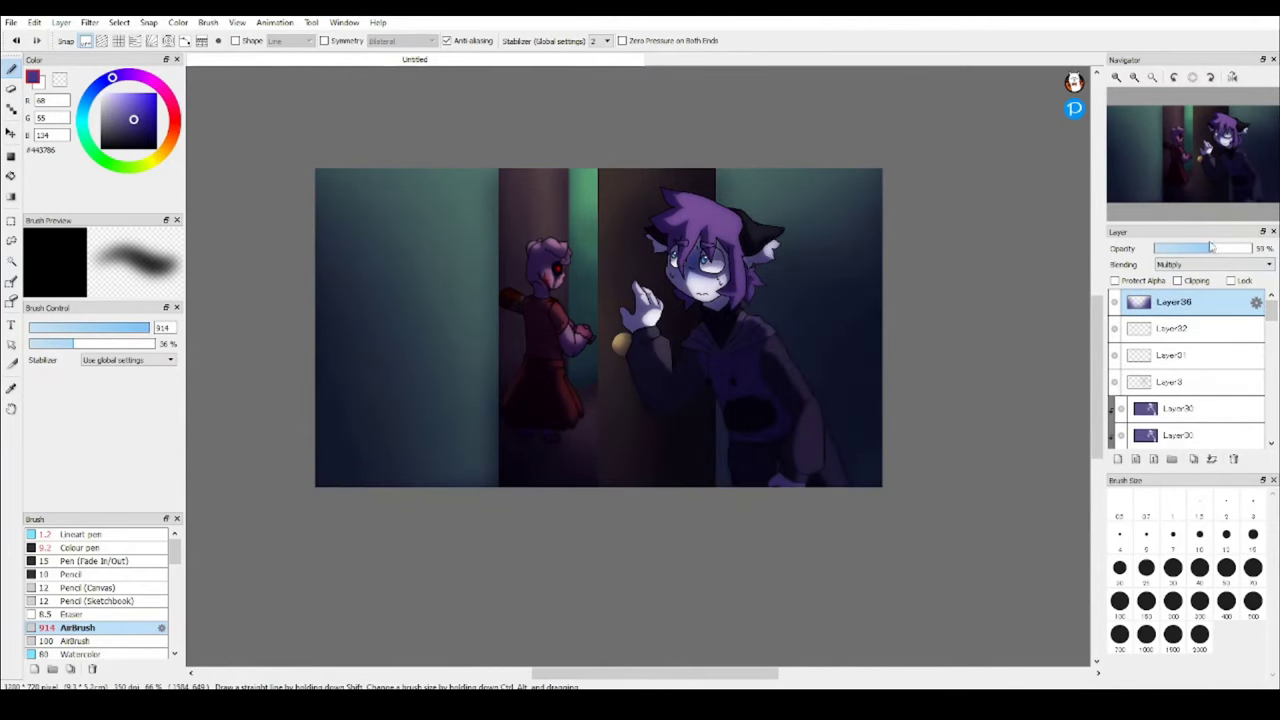
# Add another layer, airbrush purple (68, 55, 134) over the picture at size 914, set it to Multiply and lower its opacity.
pyautogui.click(1117, 458)
pyautogui.moveTo(760, 200)
pyautogui.mouseDown()
pyautogui.moveTo(829, 100)
pyautogui.moveTo(654, 614)
pyautogui.mouseUp()
pyautogui.click(1212, 264)
pyautogui.click(1200, 290)
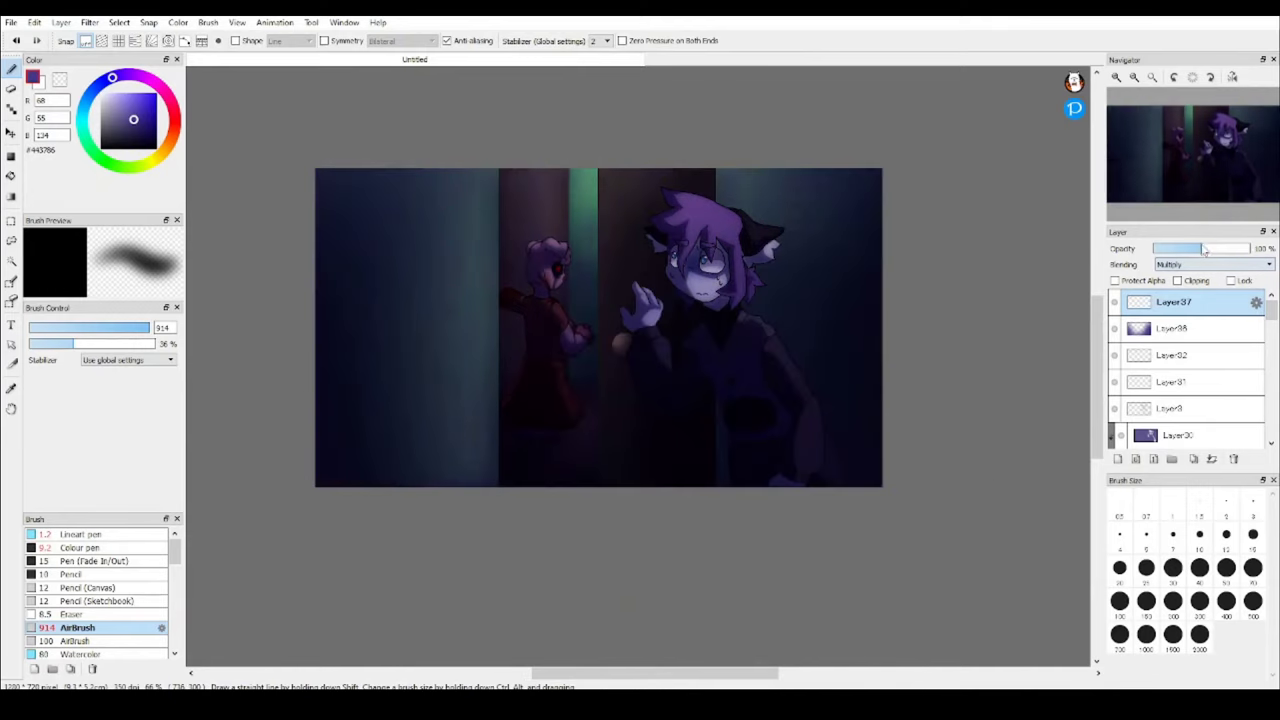
pyautogui.moveTo(1250, 248); pyautogui.dragTo(1193, 252)
# On a new layer, airbrush a red (255, 0, 0) glow over the small character's eye and set it to Add blending at 27% opacity.
pyautogui.click(1117, 458)
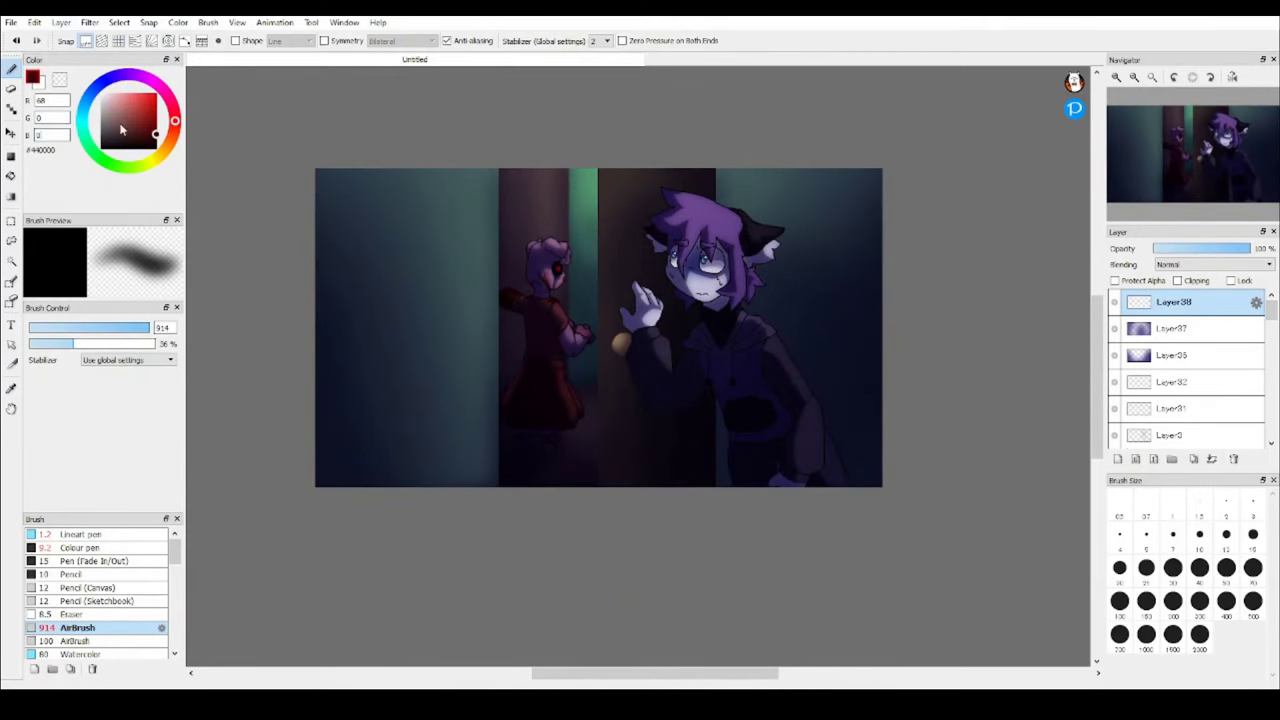
pyautogui.moveTo(121, 129); pyautogui.dragTo(155, 95)
pyautogui.scroll(3, 634, 371)
pyautogui.moveTo(634, 371); pyautogui.dragTo(610, 375)
pyautogui.click(1212, 264)
pyautogui.click(1200, 303)
pyautogui.moveTo(1250, 248); pyautogui.dragTo(1180, 248)
pyautogui.scroll(-3, 771, 288)
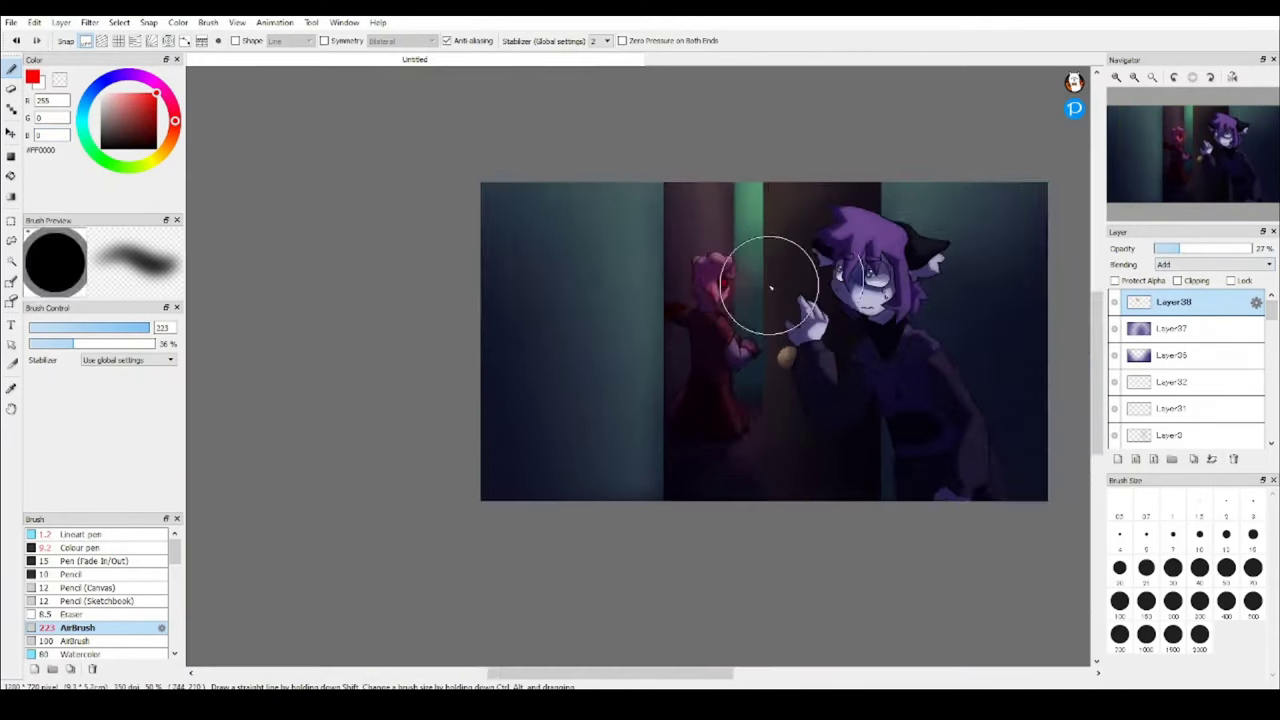
# On a new layer, draw a straight horizontal red line through the small character's glowing eye with the Lineart pen at size 1.2.
pyautogui.scroll(4, 771, 288)
pyautogui.click(1117, 458)
pyautogui.click(80, 534)
pyautogui.scroll(3, 660, 360)
pyautogui.scroll(-4, 600, 360)
pyautogui.click(595, 358)
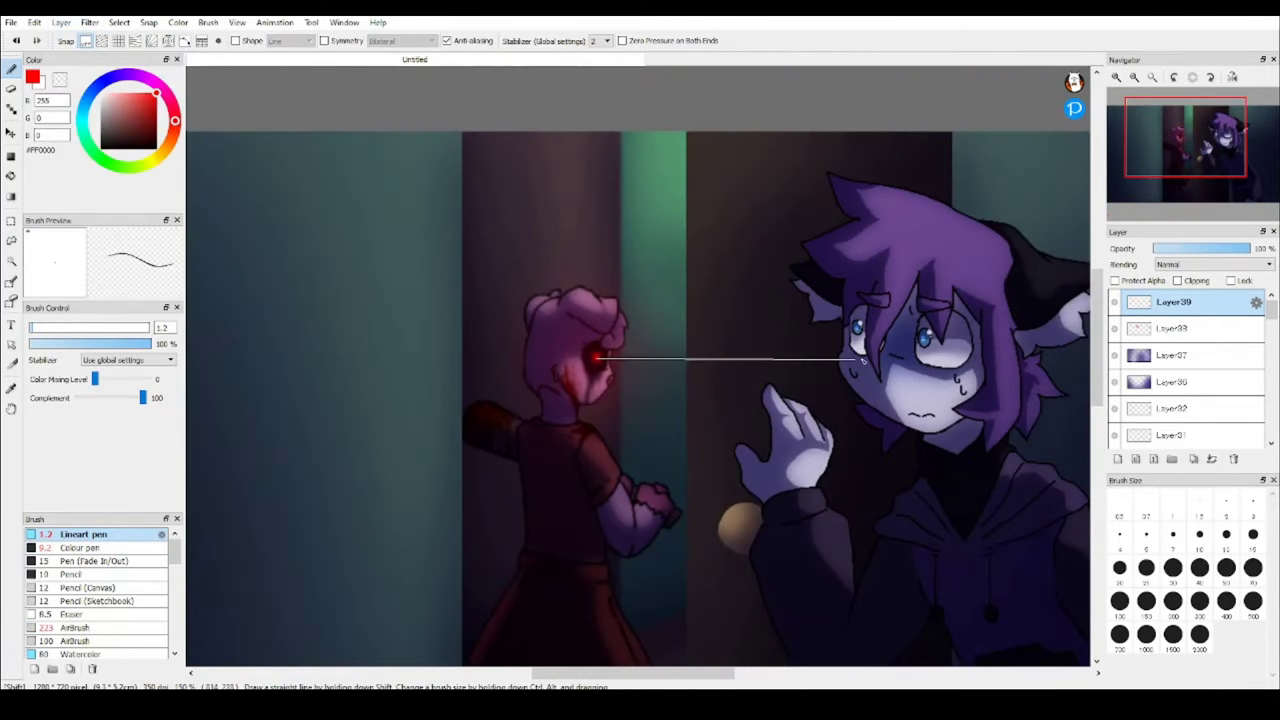
pyautogui.keyDown('shift'); pyautogui.click(204, 358); pyautogui.keyUp('shift')
pyautogui.scroll(-1, 503, 362)
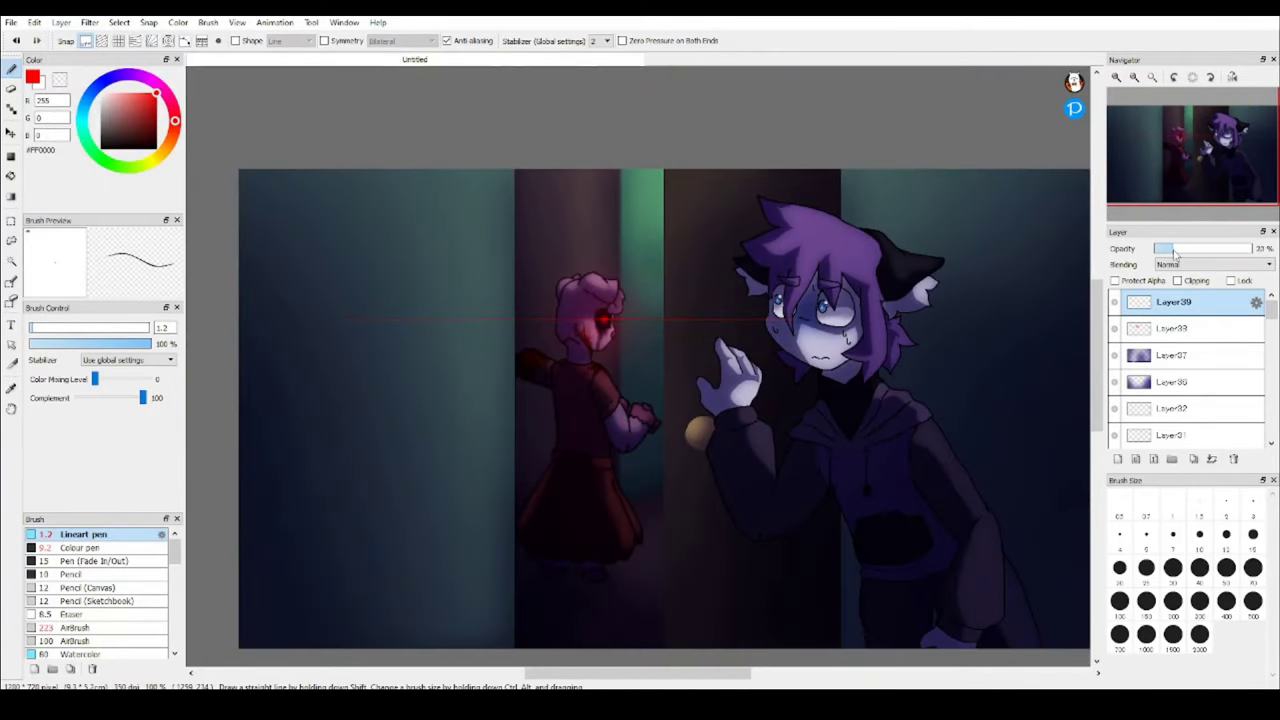
# Set the red line layer to Add blending and adjust its opacity to 100%.
pyautogui.click(1212, 264)
pyautogui.click(1200, 303)
pyautogui.scroll(1, 600, 360)
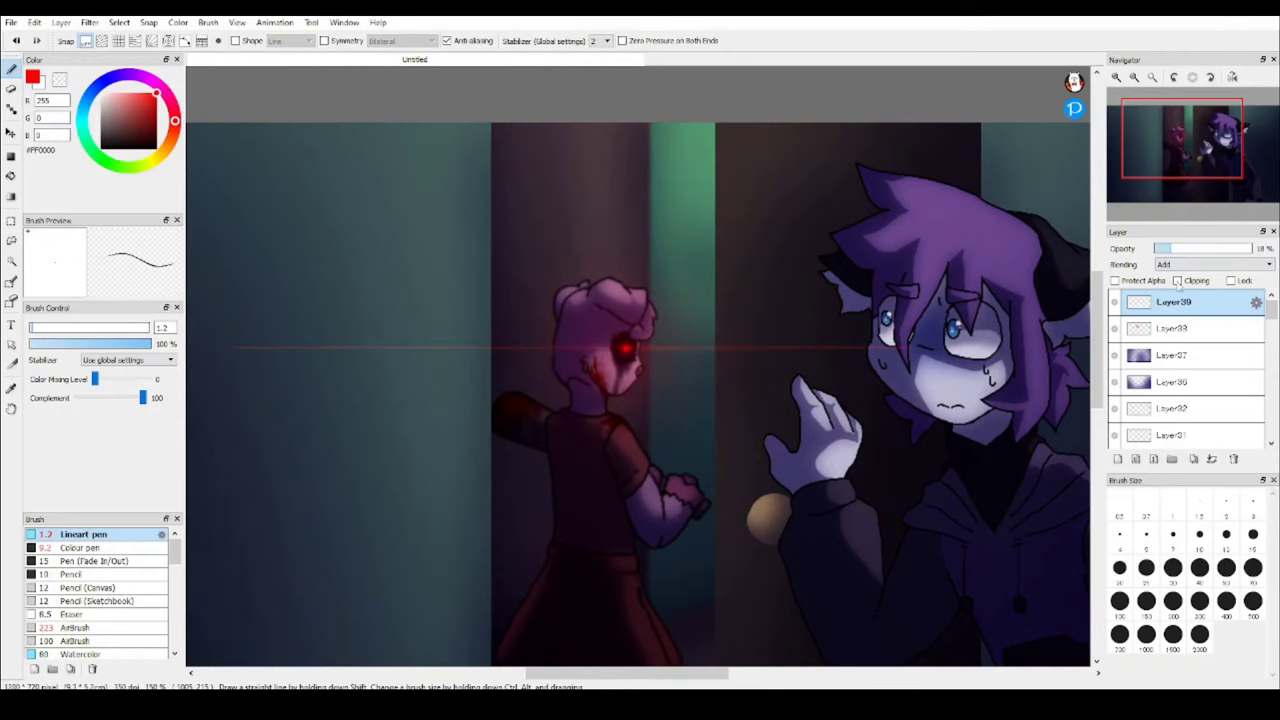
pyautogui.scroll(-1, 711, 253)
pyautogui.click(1183, 249)
# Fade the ends of the red line using a transparent airbrush at size 223, and lower the layer's opacity to 55%.
pyautogui.click(75, 628)
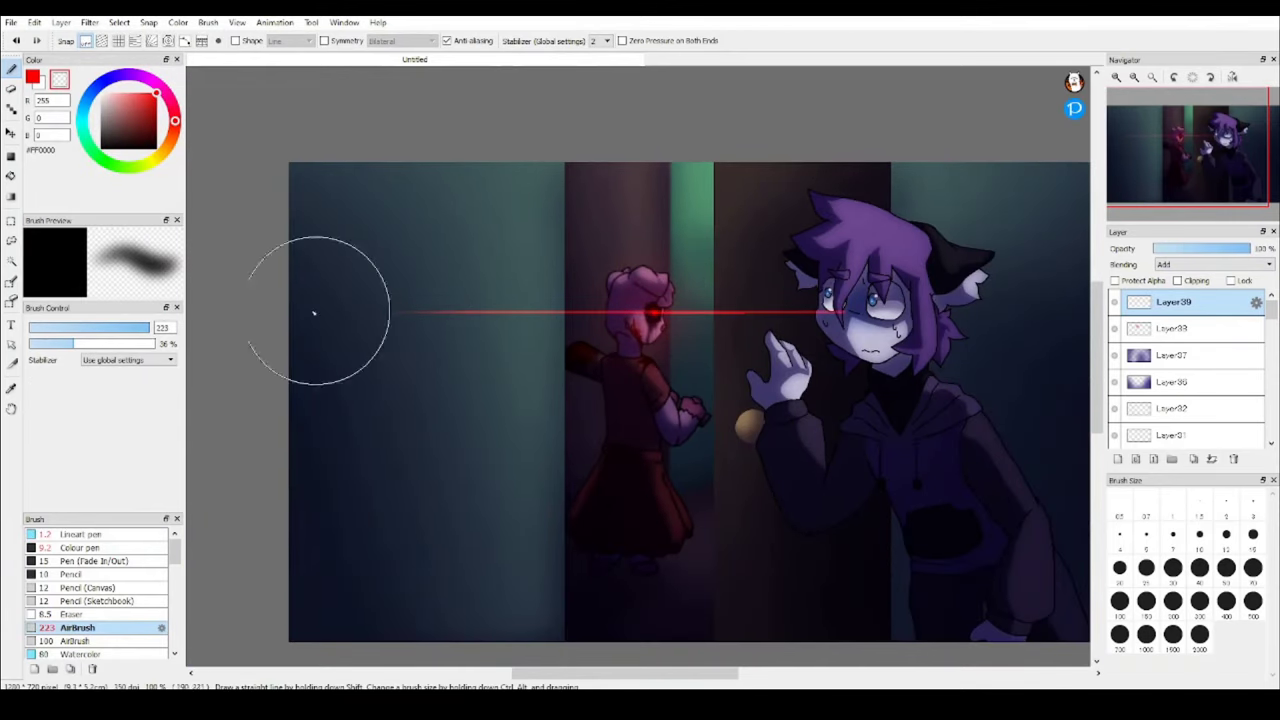
pyautogui.scroll(-3, 634, 271)
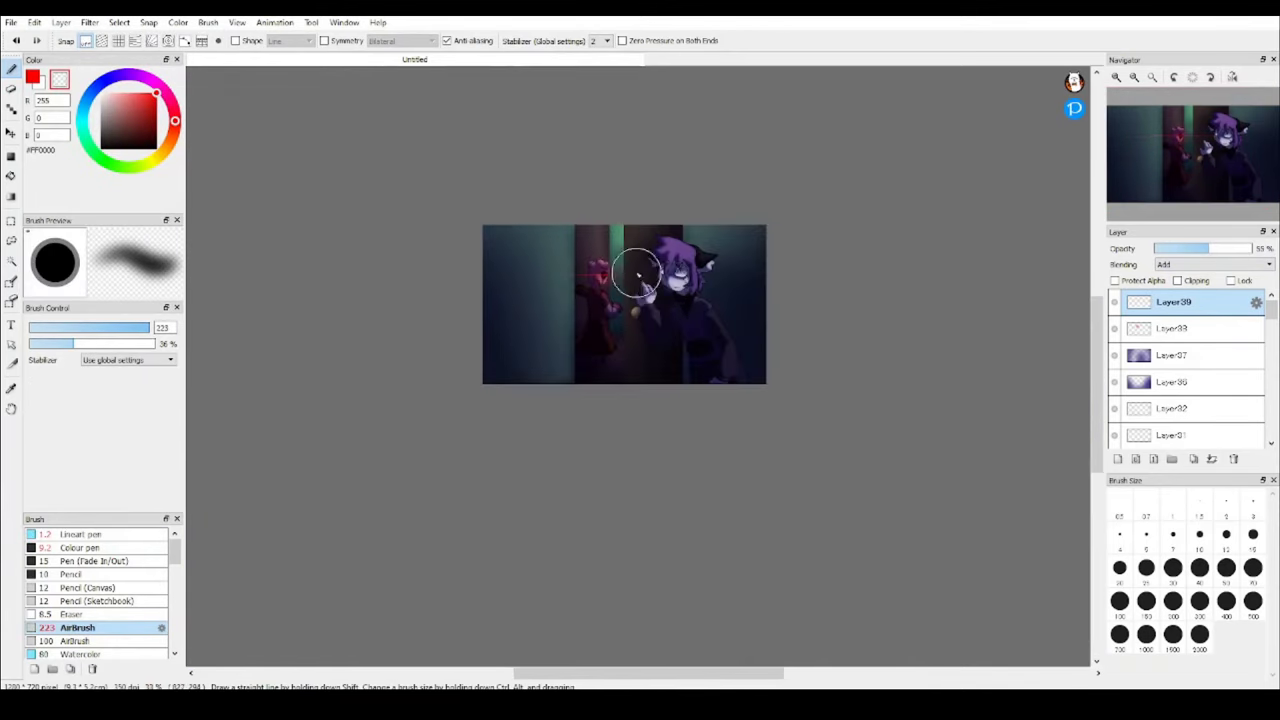
pyautogui.scroll(5, 634, 271)
pyautogui.scroll(-2, 634, 271)
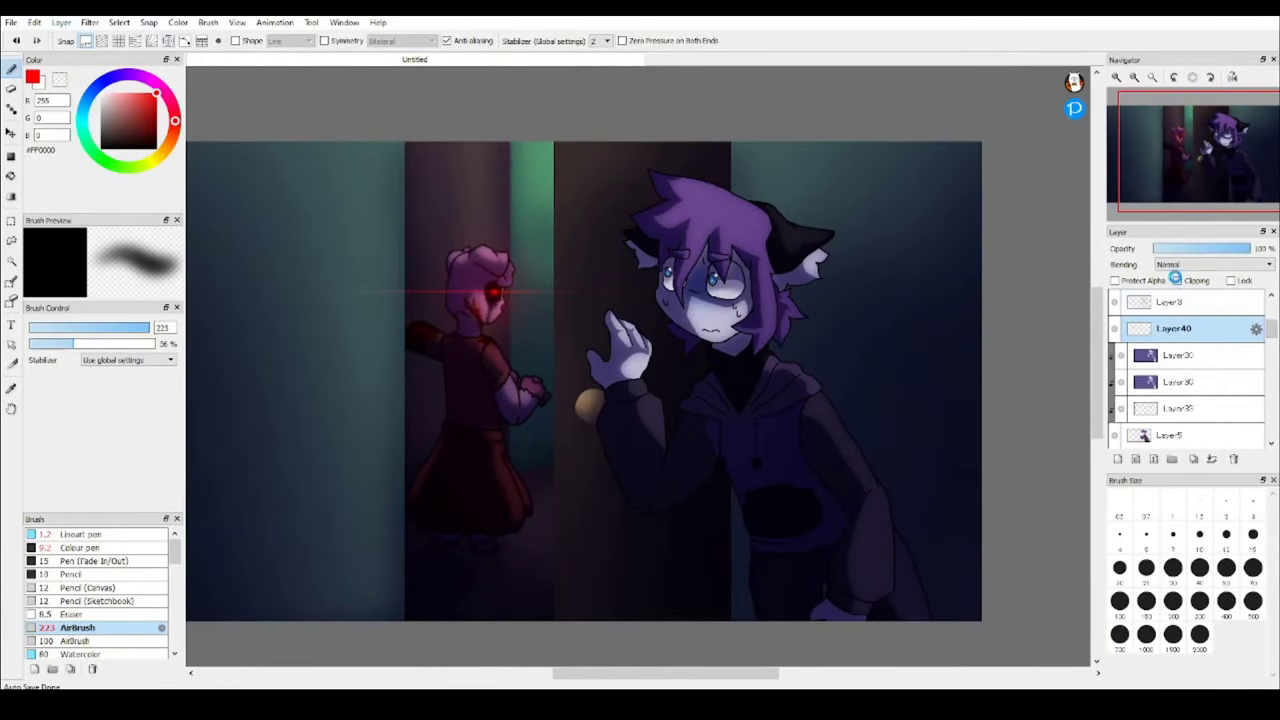
# Clip a new layer above the large character's shadow layers and airbrush red rim light on the hair, ear, face and hand.
pyautogui.click(1177, 280)
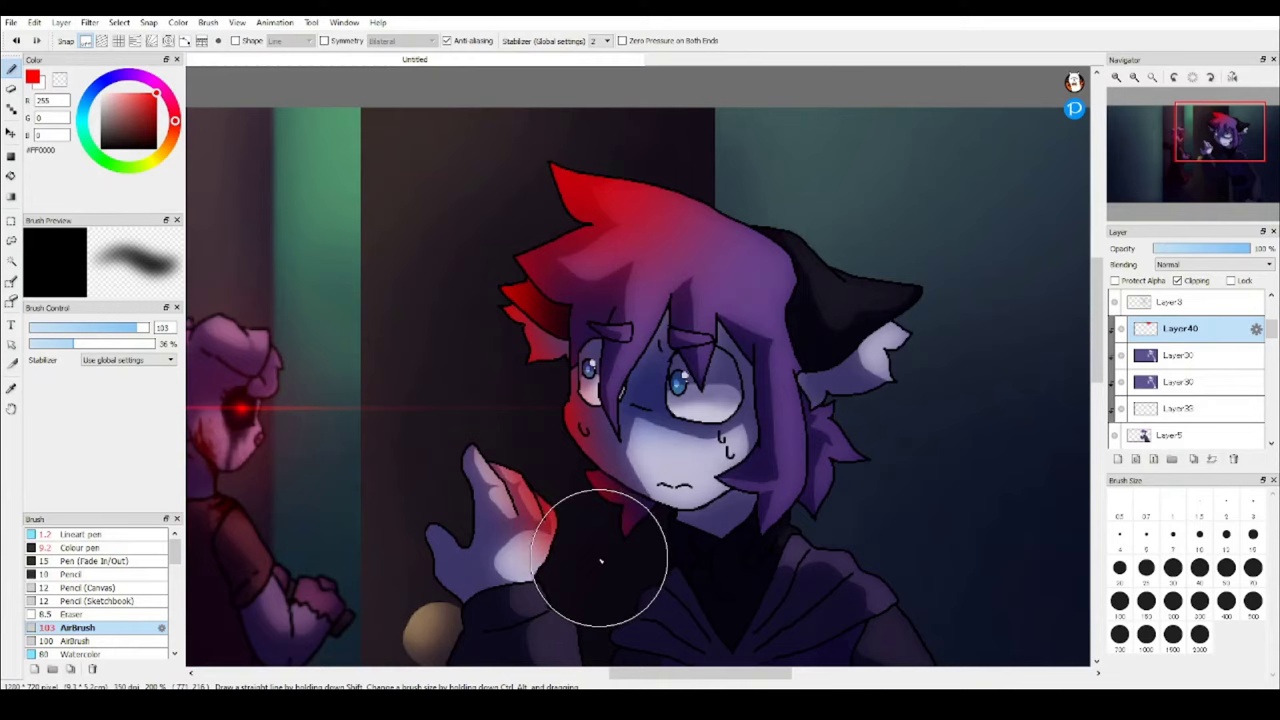
pyautogui.hotkey('ctrl', 'z')
pyautogui.scroll(-3, 601, 562)
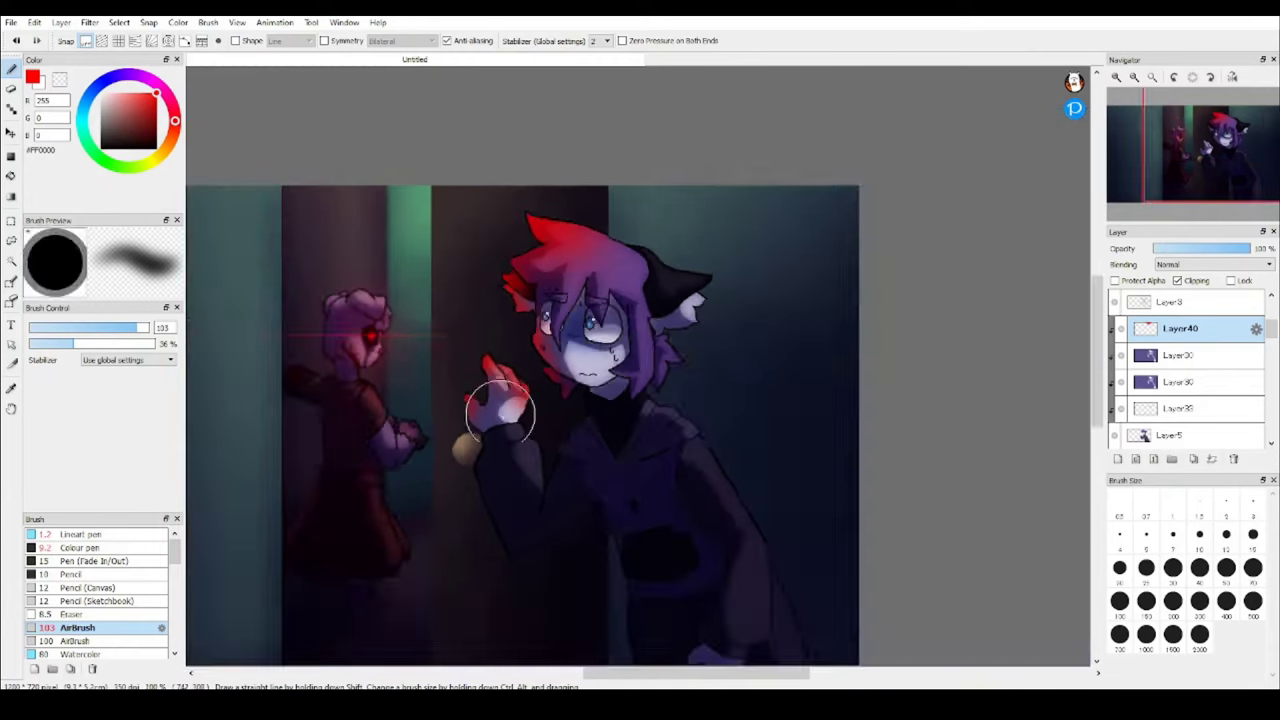
pyautogui.scroll(3, 500, 386)
pyautogui.scroll(-1, 592, 302)
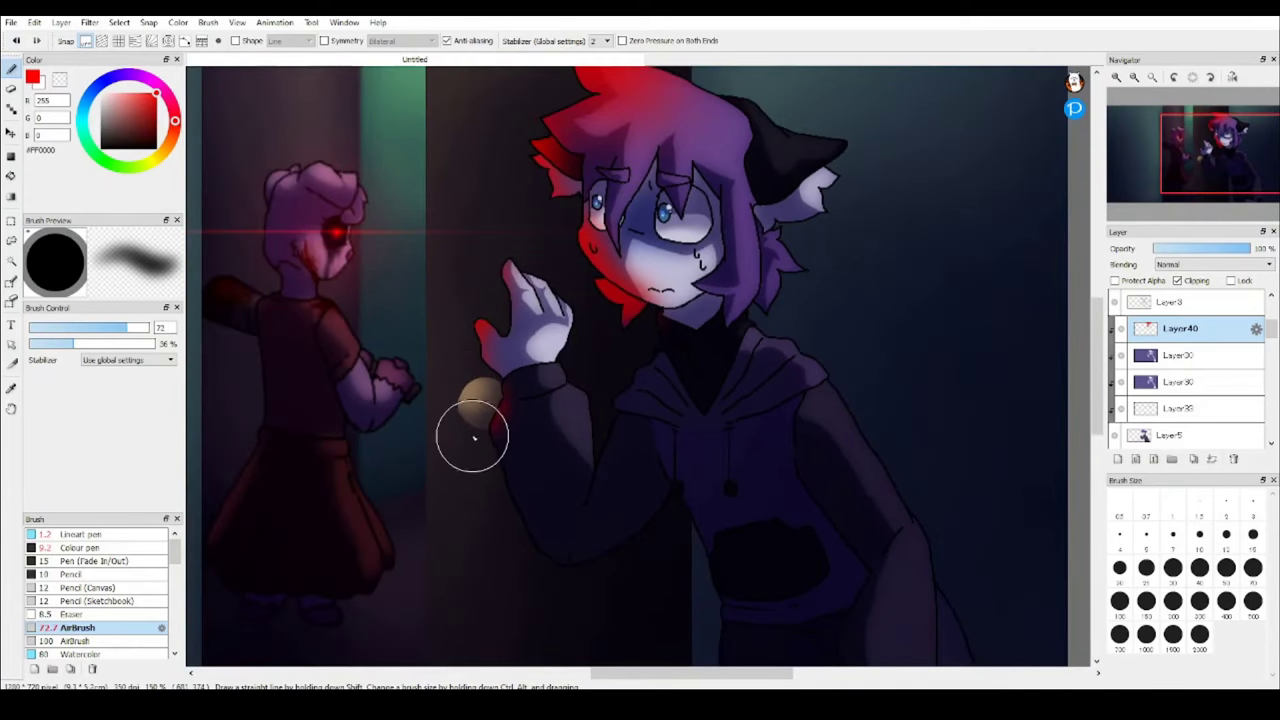
# Extend the red rim light down the raised sleeve at size 72, and duplicate the layer with Hard Light blending at about 30% opacity.
pyautogui.scroll(-3, 474, 437)
pyautogui.scroll(4, 677, 291)
pyautogui.scroll(-3, 677, 291)
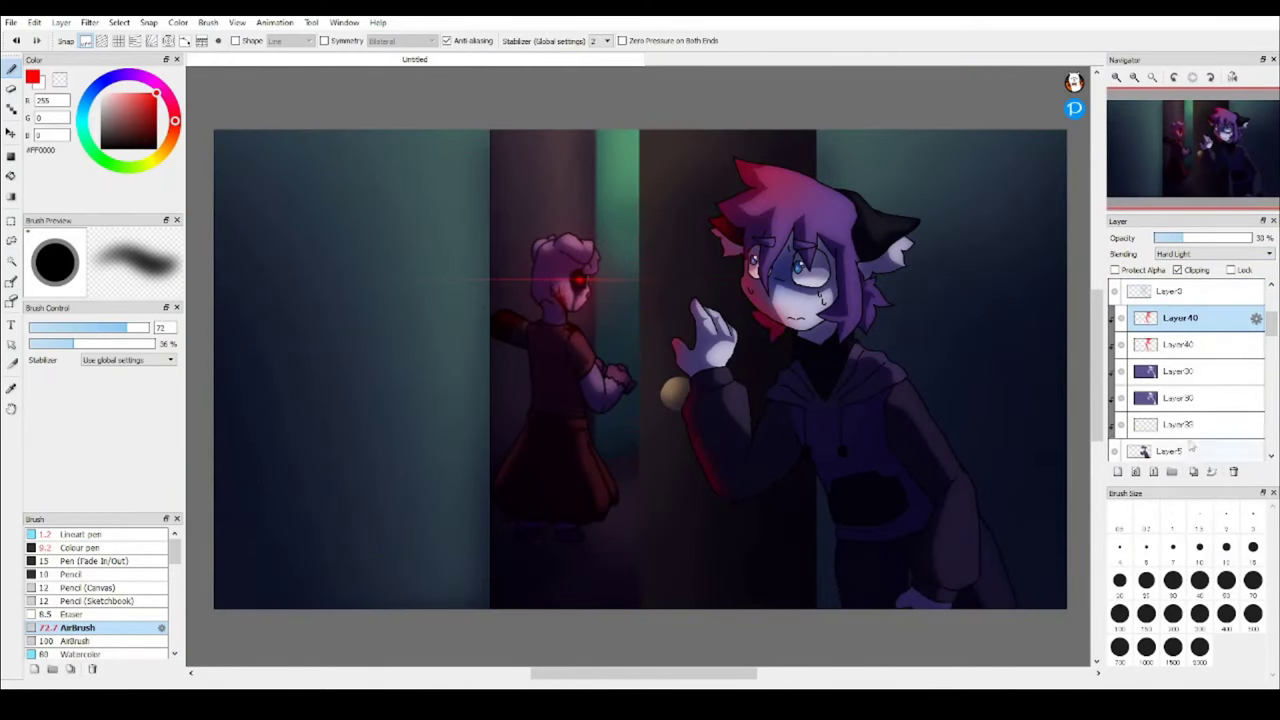
# Move the duplicated red layer above Layer3 and clip it to that layer.
pyautogui.scroll(3, 669, 249)
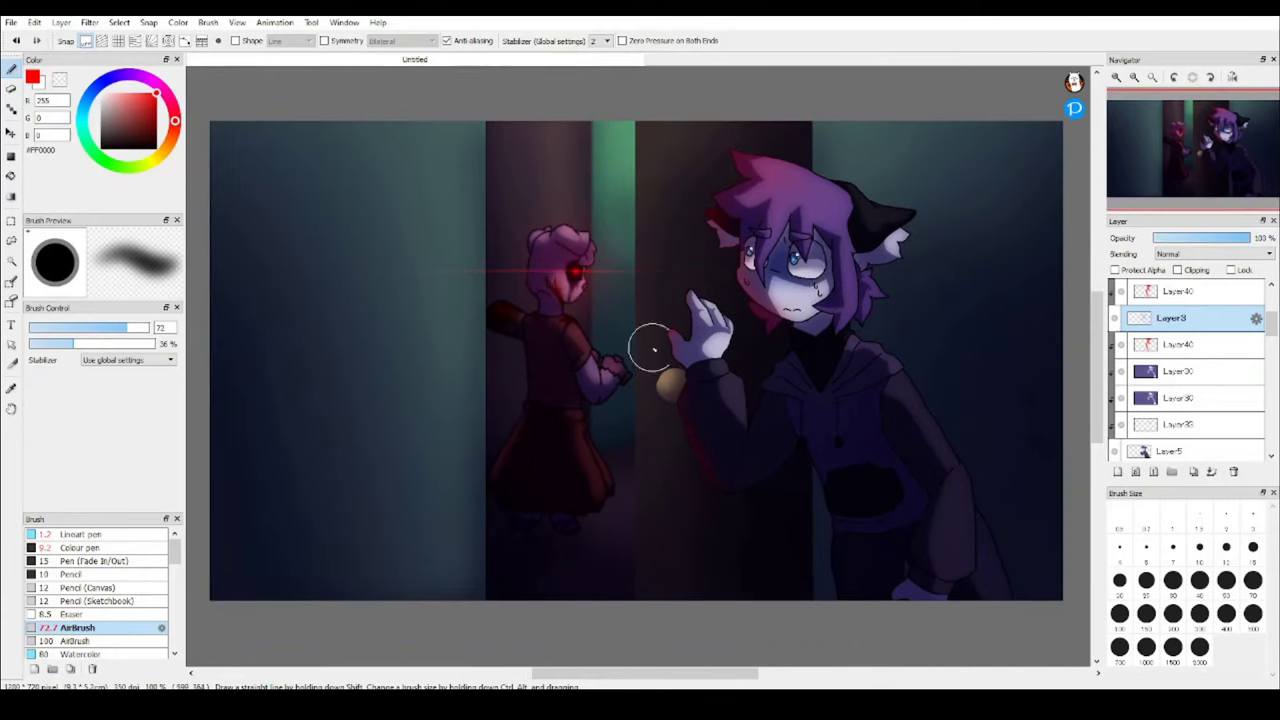
pyautogui.scroll(-3, 651, 349)
pyautogui.scroll(2, 1195, 343)
pyautogui.scroll(2, 1195, 343)
# On a new top layer, airbrush pale cyan (192, 251, 255) light along the picture's upper edge at size 498, using Add blending at 32% opacity.
pyautogui.click(1172, 291)
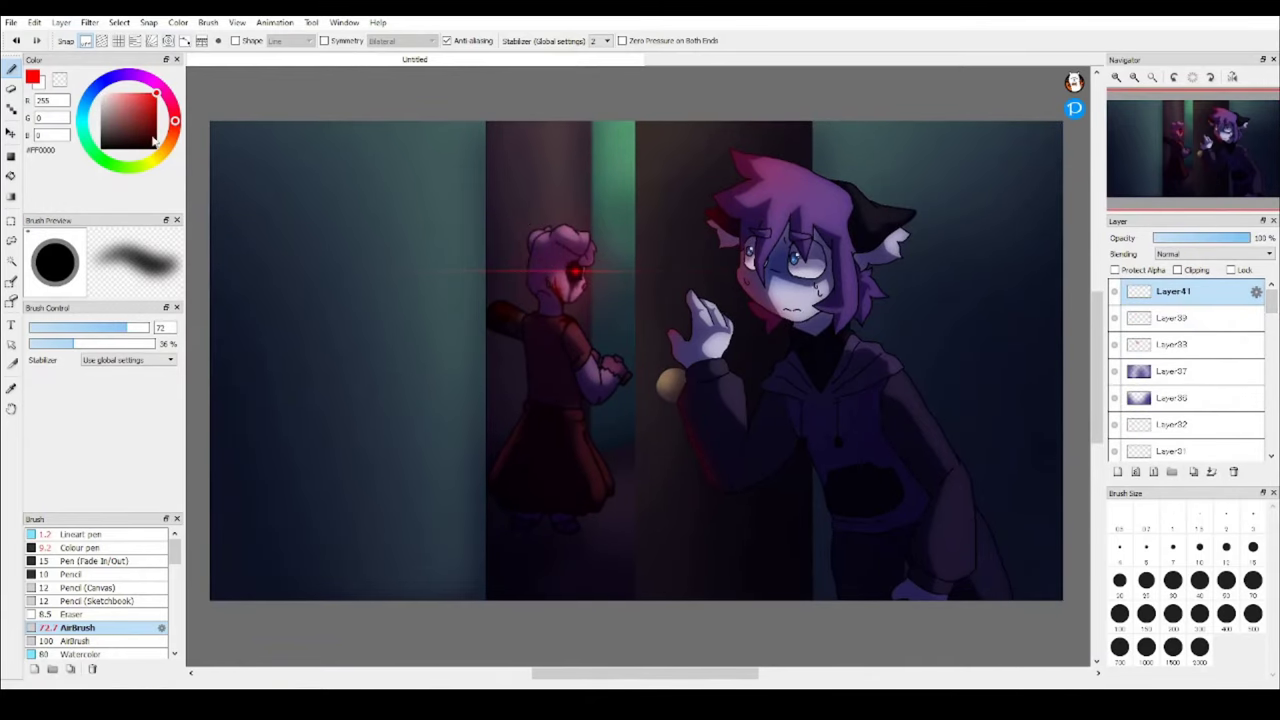
pyautogui.scroll(-2, 521, 252)
pyautogui.moveTo(800, 150)
pyautogui.mouseDown()
pyautogui.moveTo(526, 135)
pyautogui.moveTo(431, 169)
pyautogui.moveTo(420, 140)
pyautogui.mouseUp()
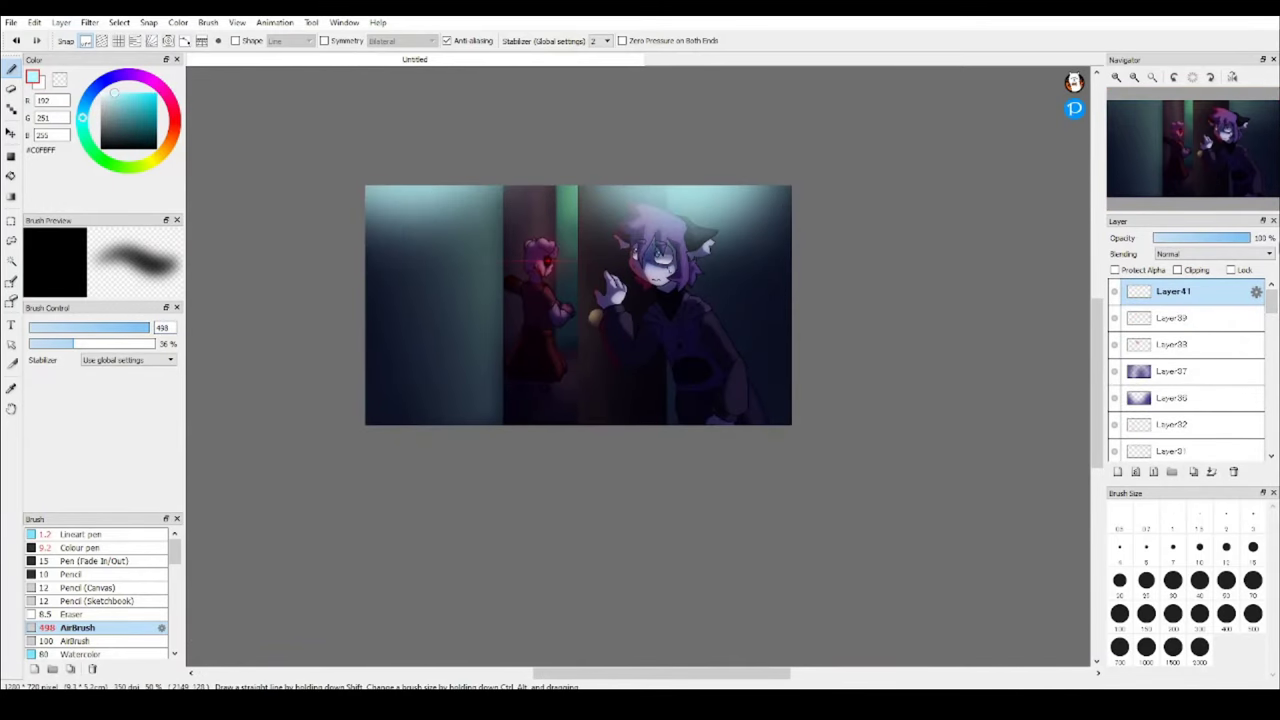
pyautogui.click(1215, 254)
pyautogui.click(1188, 248)
pyautogui.click(1188, 248)
pyautogui.scroll(3, 657, 243)
pyautogui.scroll(-2, 657, 243)
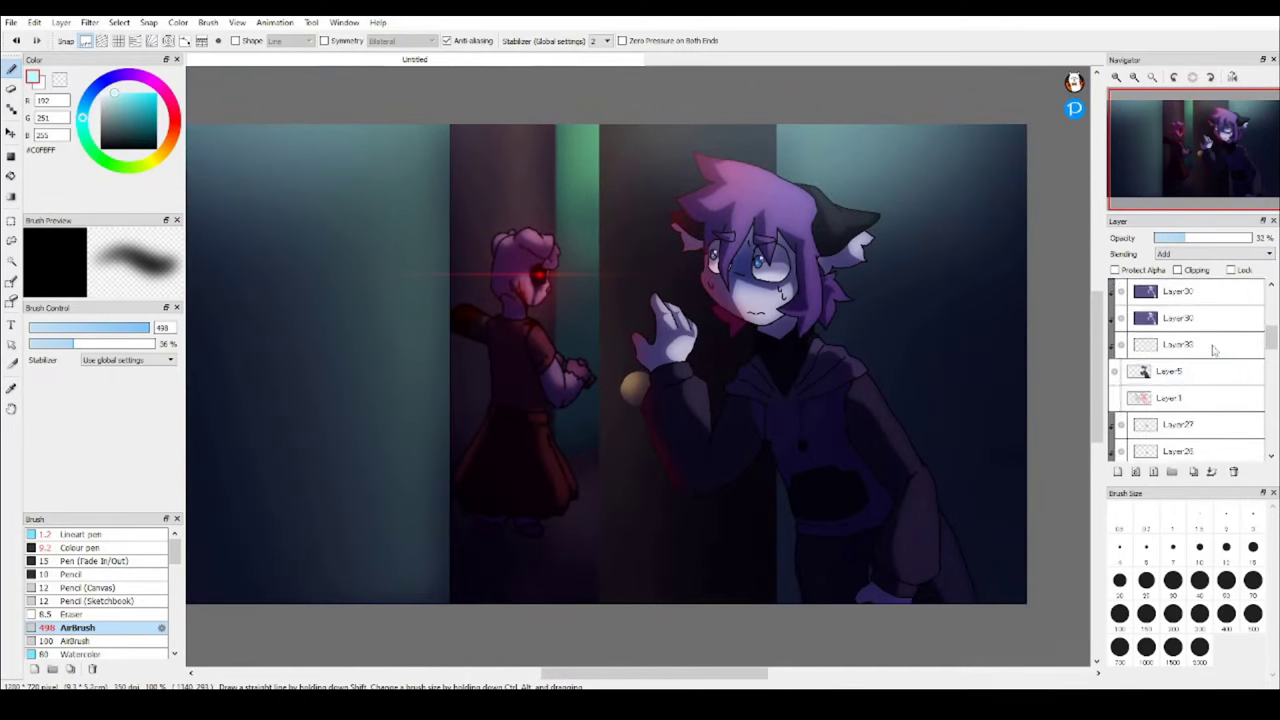
# On a new layer above Layer9, airbrush pale cyan light across the upper hallway and set it to Add blending at 57% opacity.
pyautogui.scroll(-3, 1160, 415)
pyautogui.scroll(3, 1157, 415)
pyautogui.click(1173, 391)
pyautogui.moveTo(253, 110); pyautogui.dragTo(460, 120)
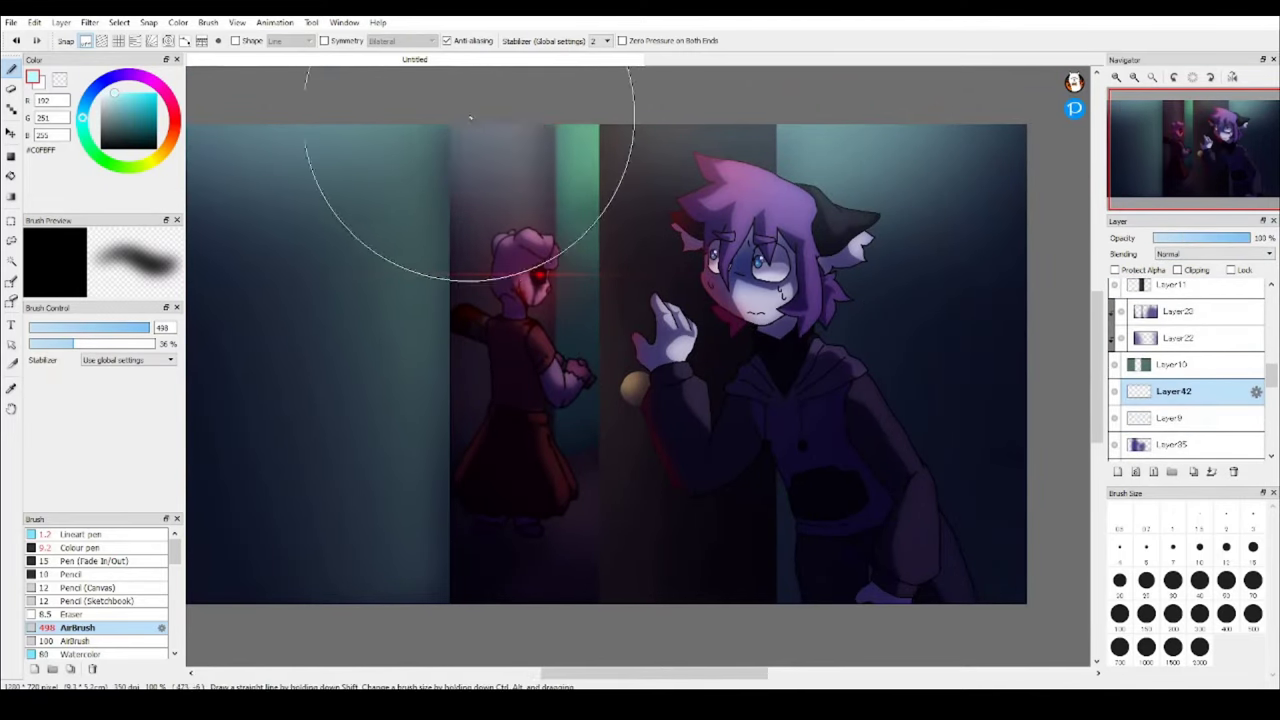
pyautogui.click(1215, 254)
pyautogui.click(1188, 248)
pyautogui.click(1207, 238)
pyautogui.moveTo(1213, 241); pyautogui.dragTo(1219, 240)
# Examine the hallway light, the red eye glow and both characters up close and in the full picture.
pyautogui.press('v')
pyautogui.scroll(2, 650, 300)
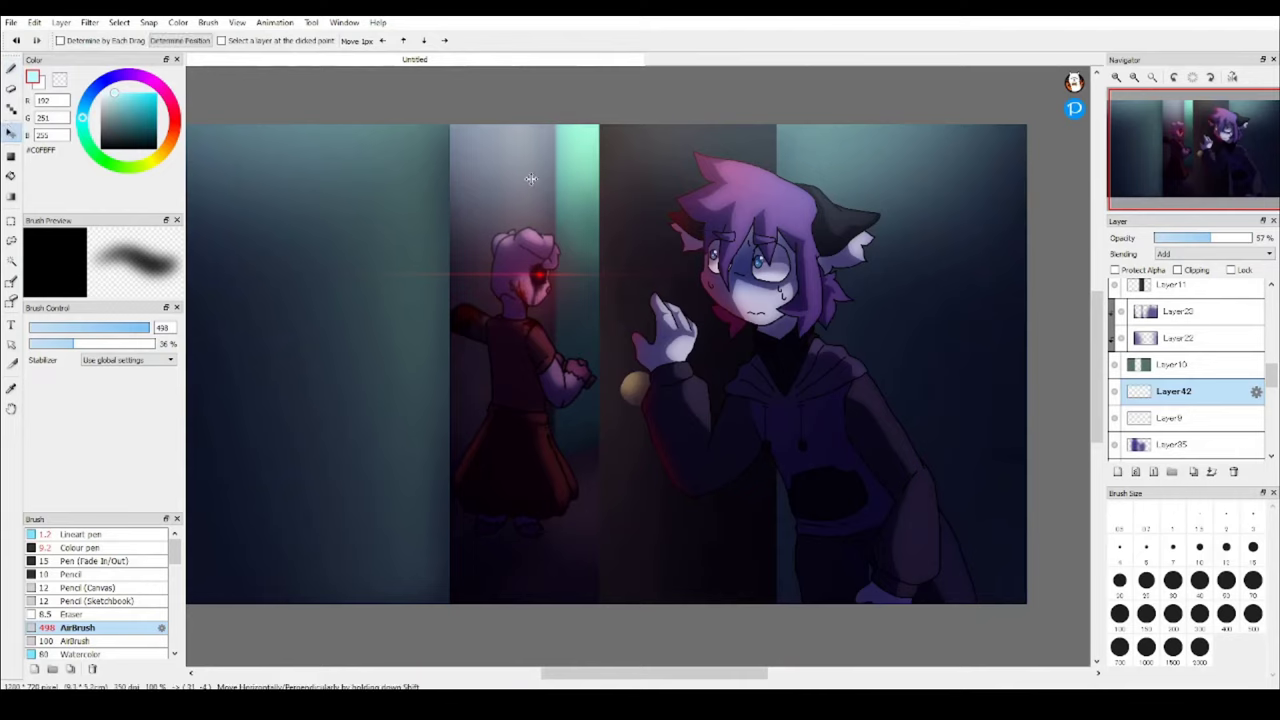
pyautogui.scroll(-3, 650, 300)
pyautogui.scroll(3, 757, 449)
pyautogui.scroll(-1, 648, 251)
pyautogui.scroll(2, 725, 291)
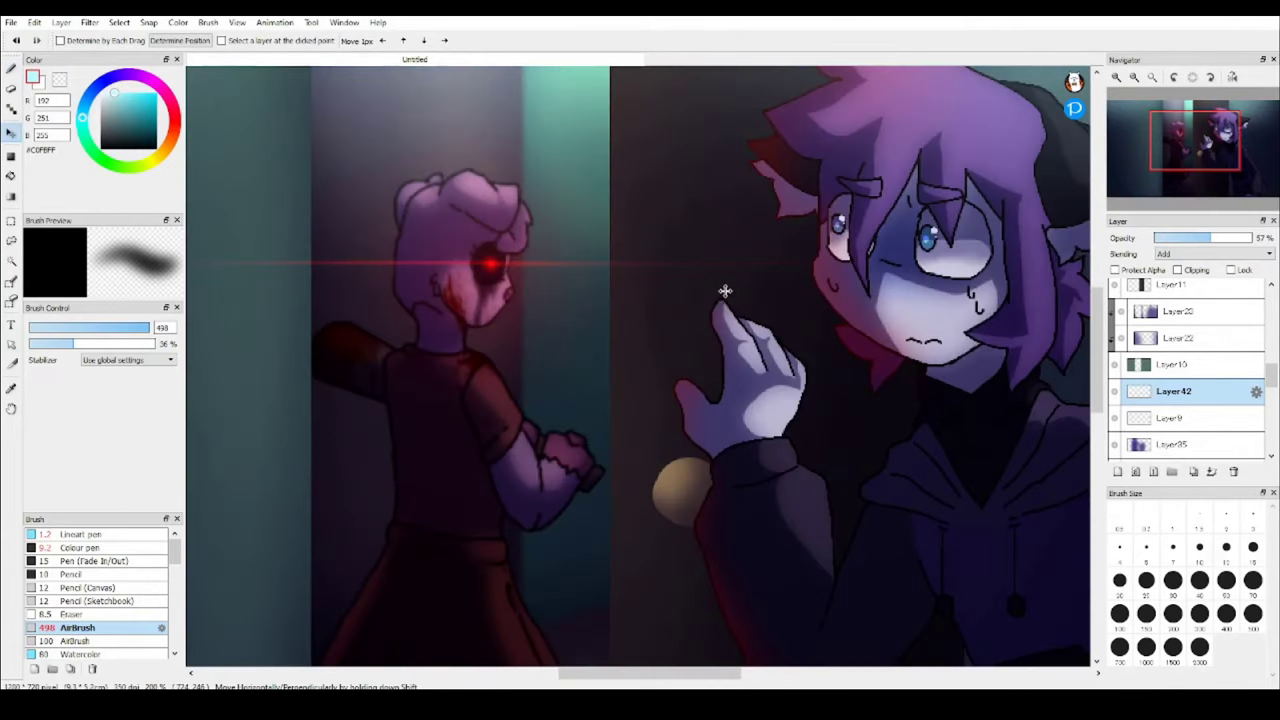
pyautogui.scroll(-3, 640, 277)
pyautogui.scroll(5, 1180, 350)
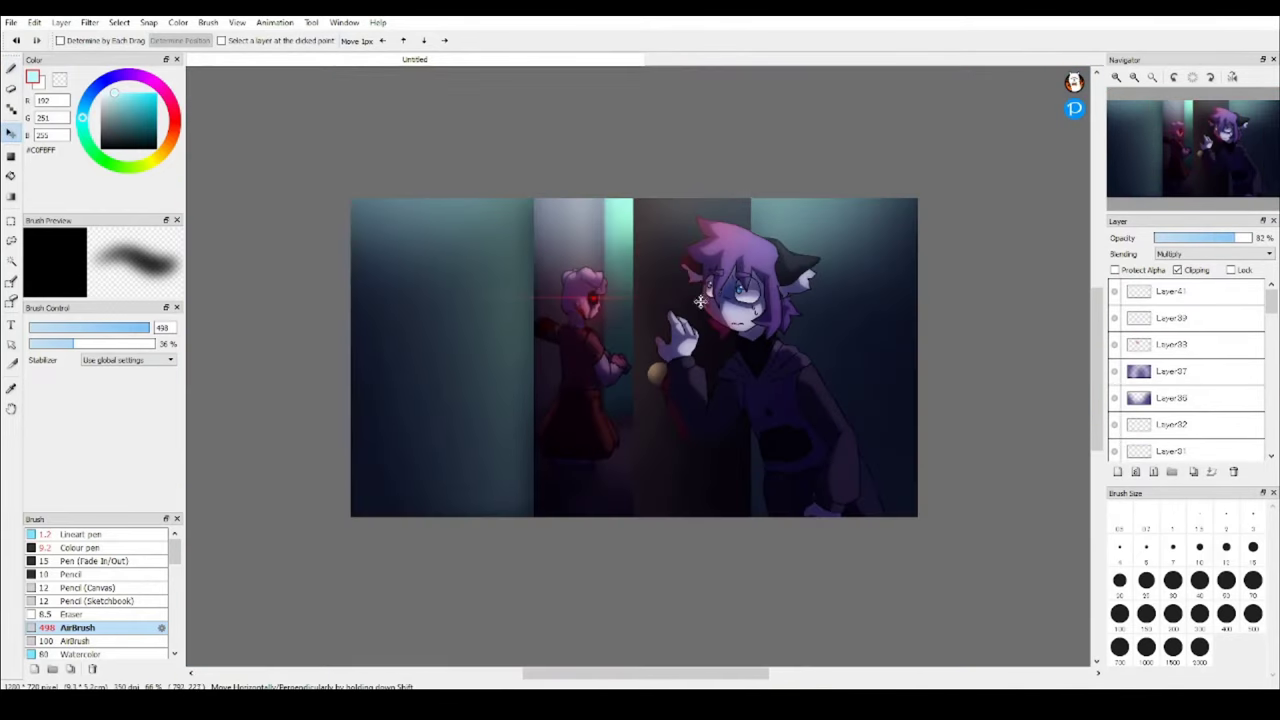
# On a new top layer, draw a tiny white signature in the picture's lower-left corner with the Lineart pen at size 1.2.
pyautogui.press('b')
pyautogui.scroll(8, 458, 405)
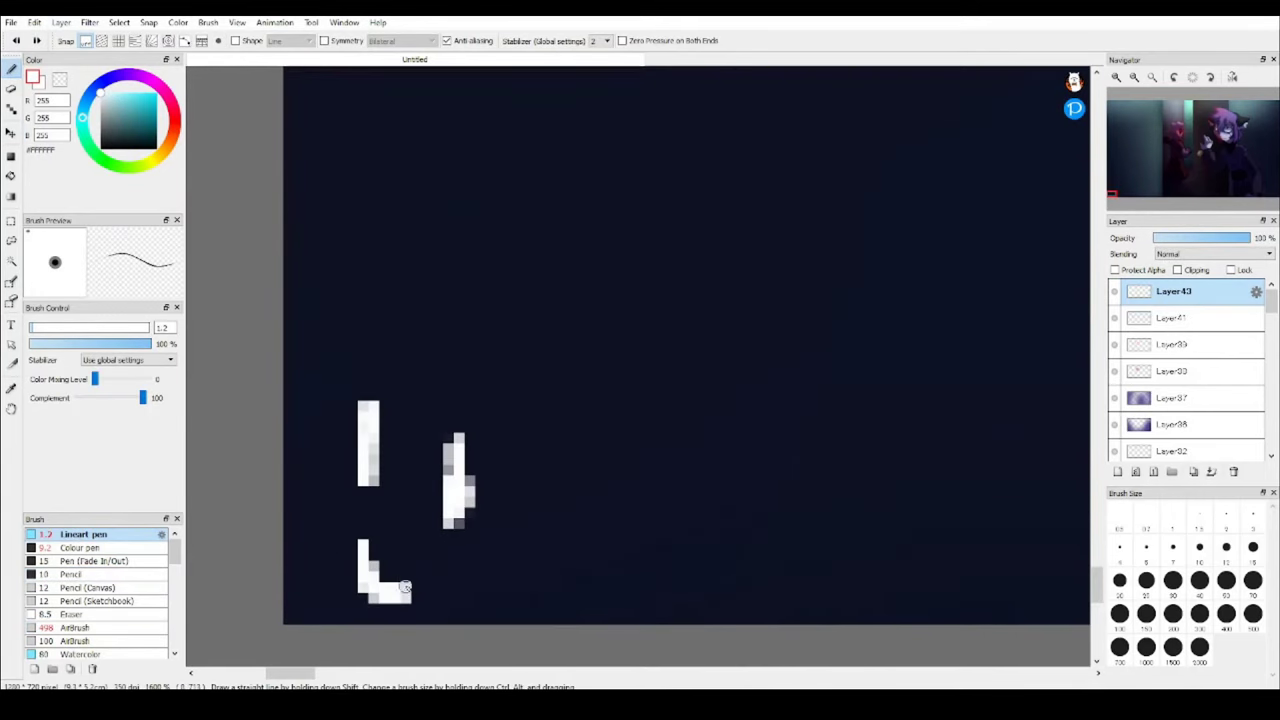
pyautogui.moveTo(405, 588); pyautogui.dragTo(488, 537)
pyautogui.scroll(-10, 488, 537)
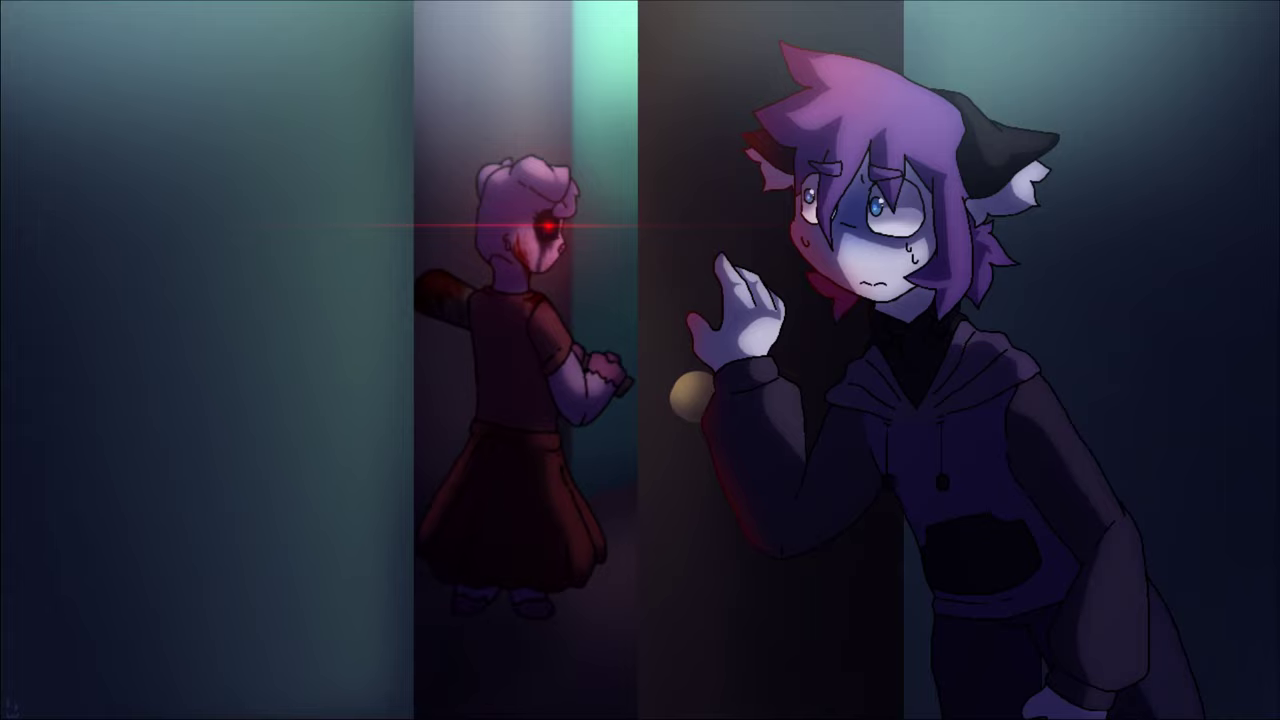